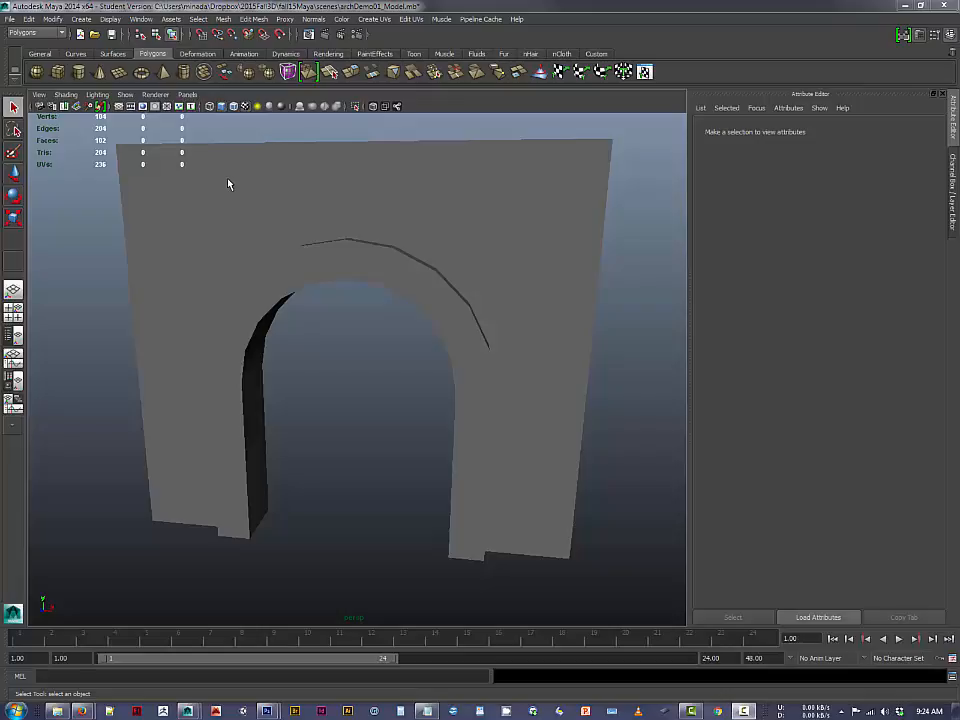
# Save the scene under the new name archDemo02_UV.mb in the project's scenes folder.
pyautogui.click(13, 20)
pyautogui.click(43, 71)
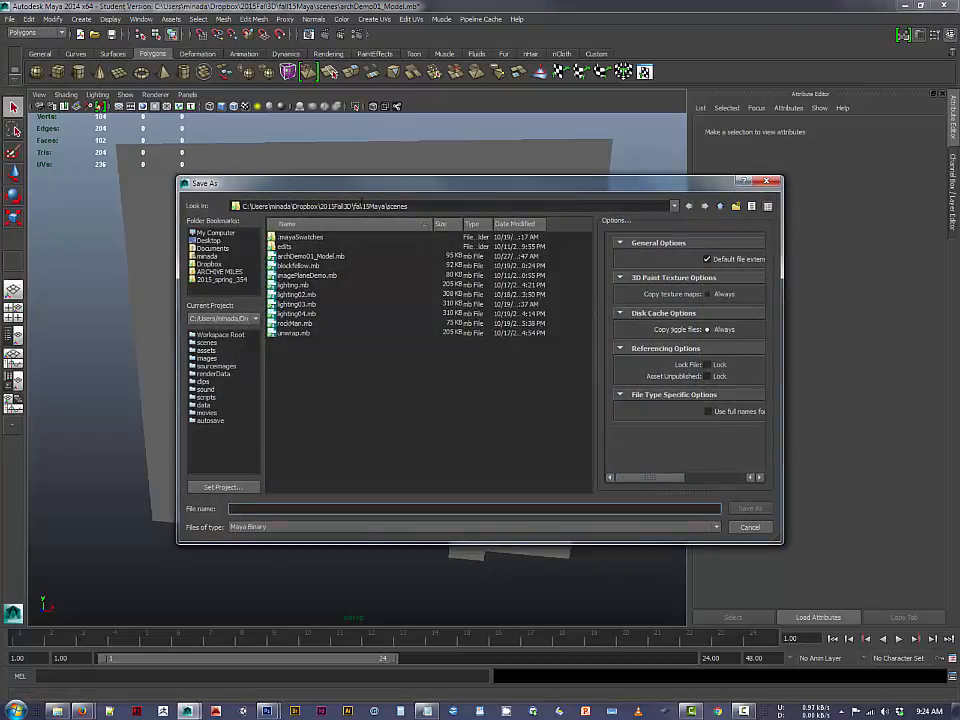
pyautogui.click(318, 257)
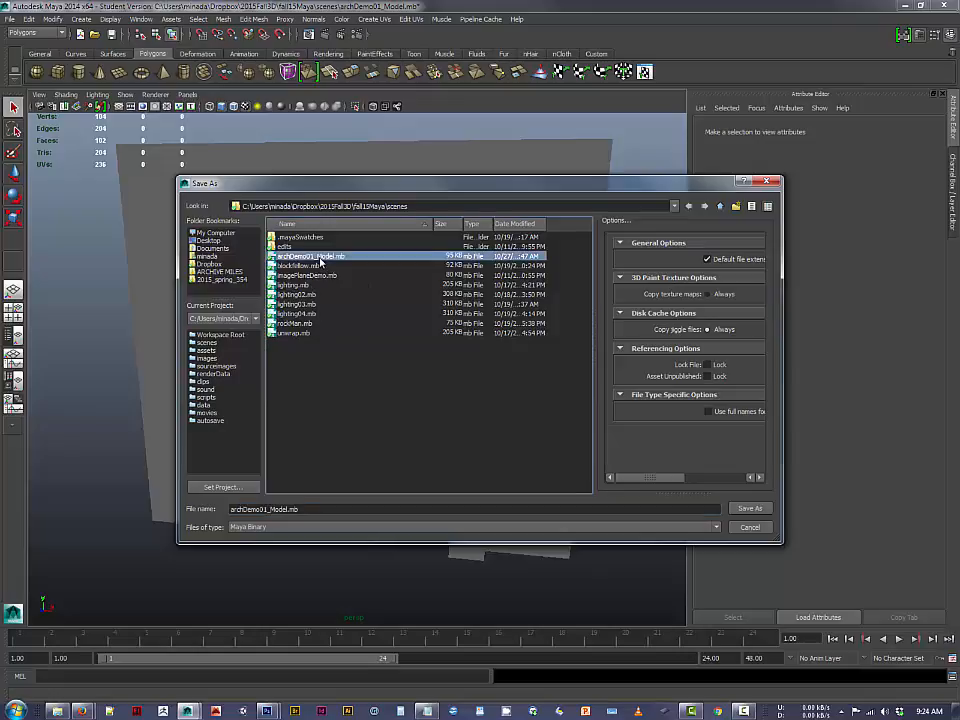
pyautogui.click(263, 509)
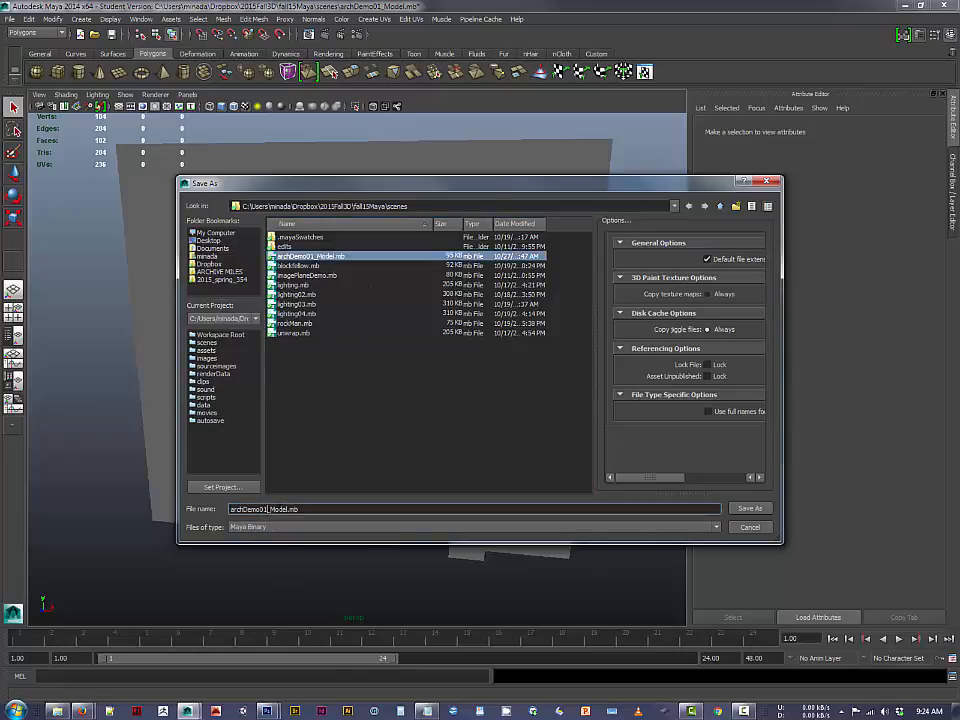
pyautogui.press('BackSpace')
pyautogui.write('2')
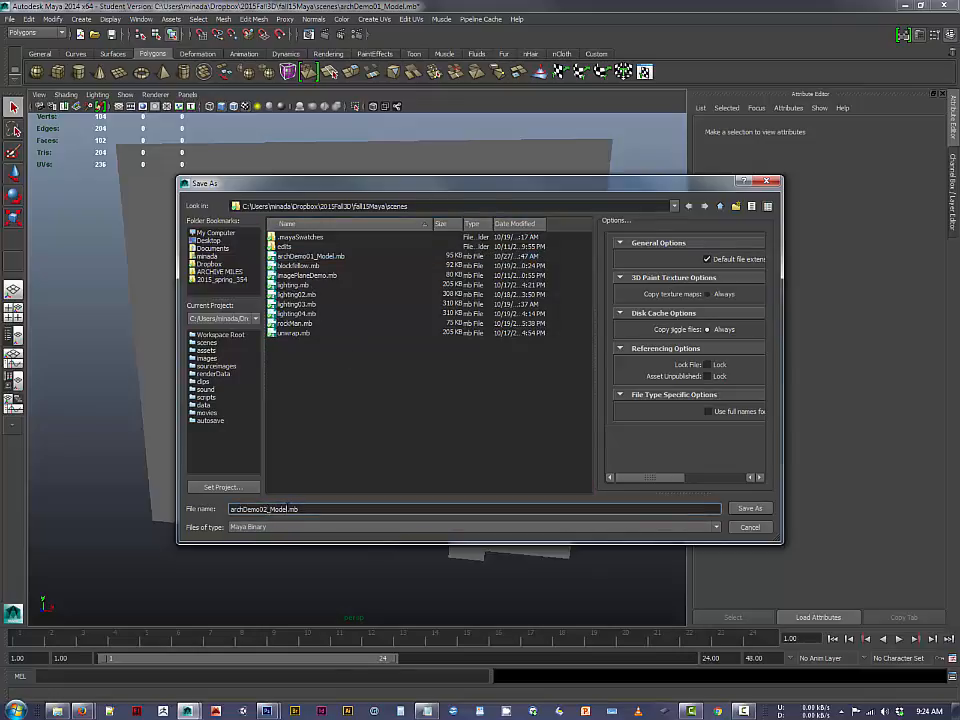
pyautogui.press('BackSpace')
pyautogui.press('BackSpace')
pyautogui.write('UV')
pyautogui.click(750, 508)
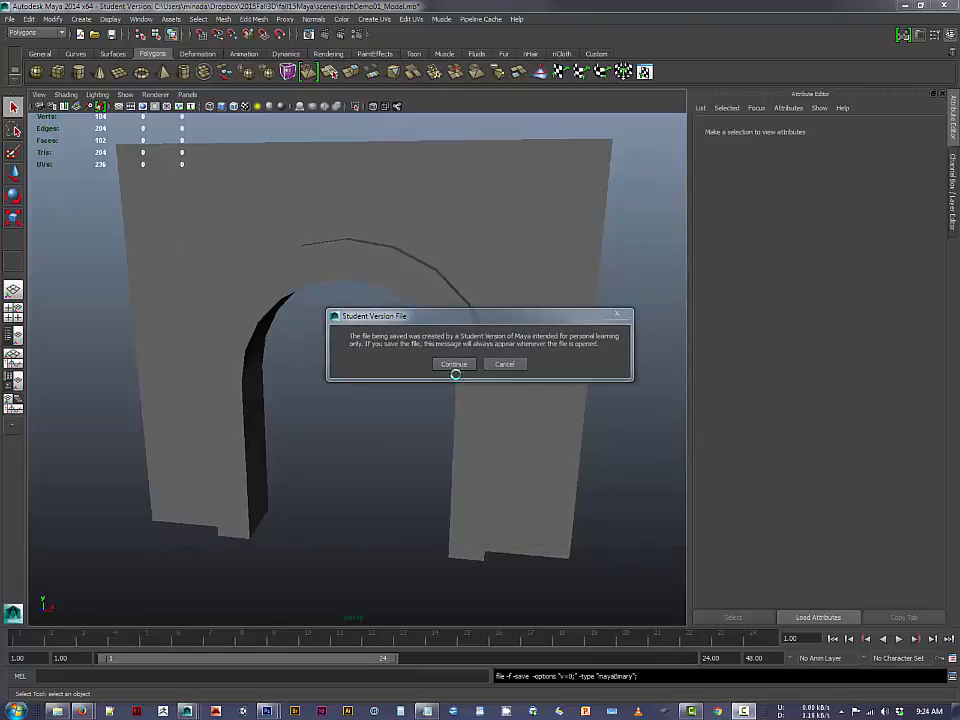
pyautogui.click(455, 364)
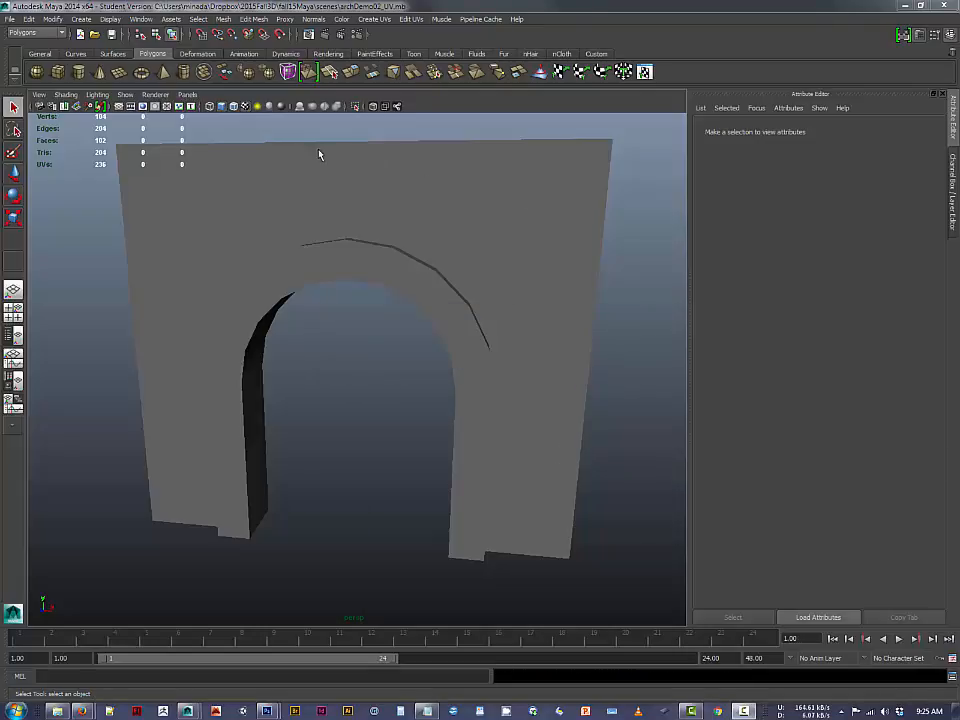
# Show wireframe on the shaded arch and open the arch's UVs in the UV Texture Editor.
pyautogui.click(233, 107)
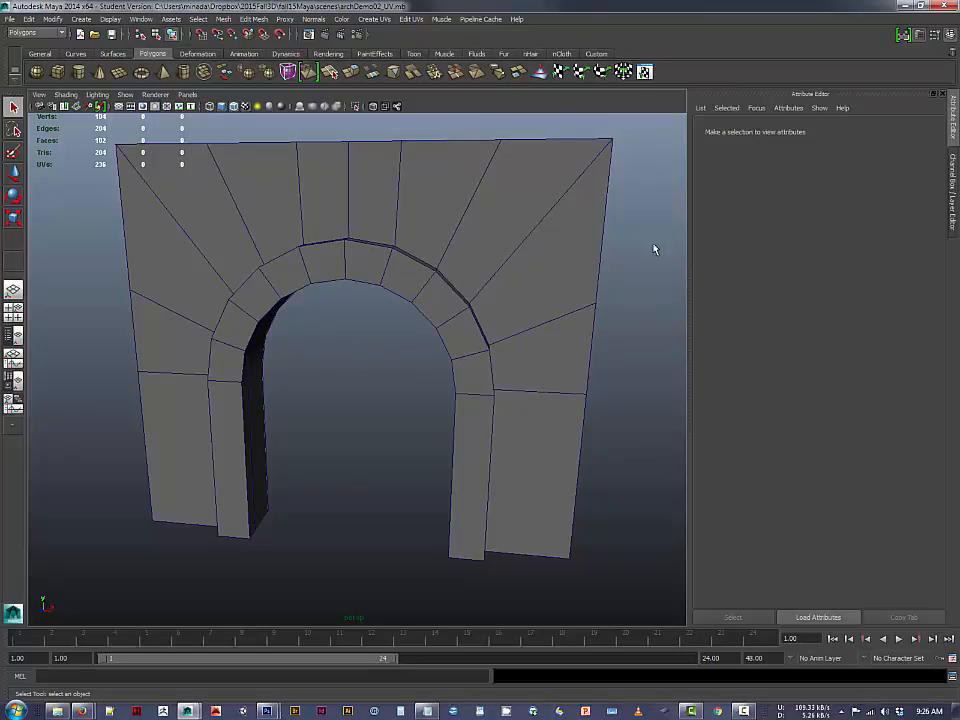
pyautogui.click(604, 208)
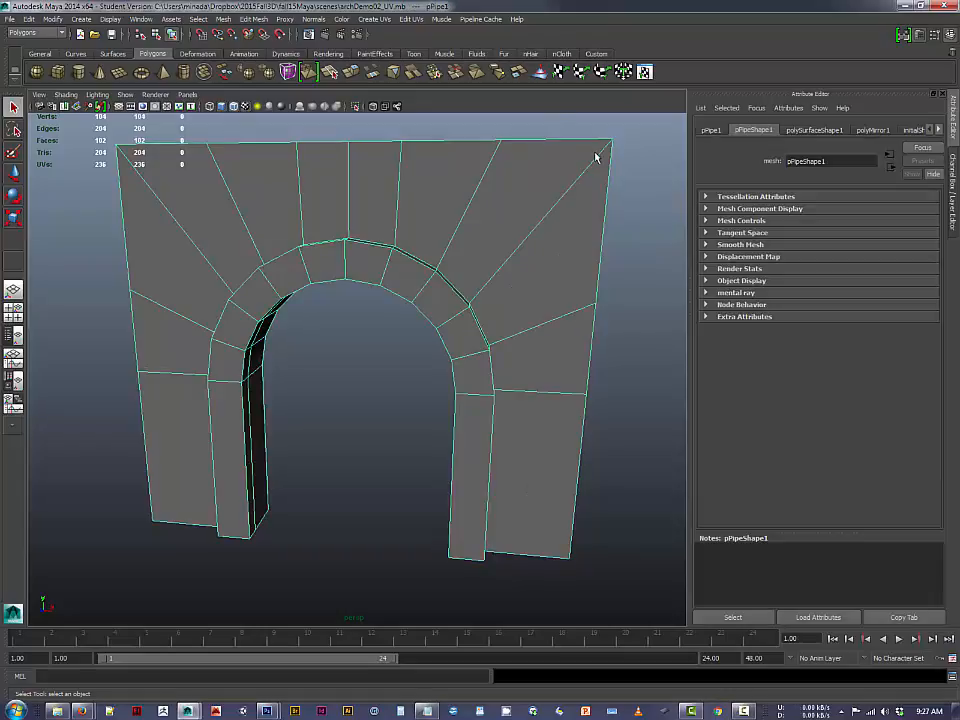
pyautogui.click(644, 72)
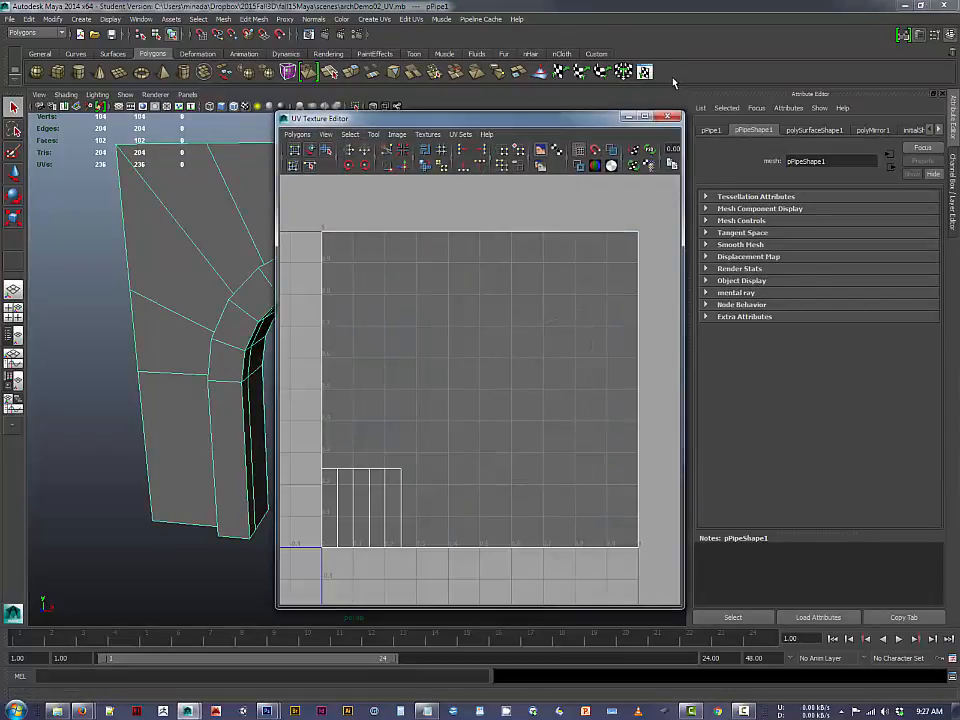
pyautogui.moveTo(580, 123); pyautogui.dragTo(478, 114)
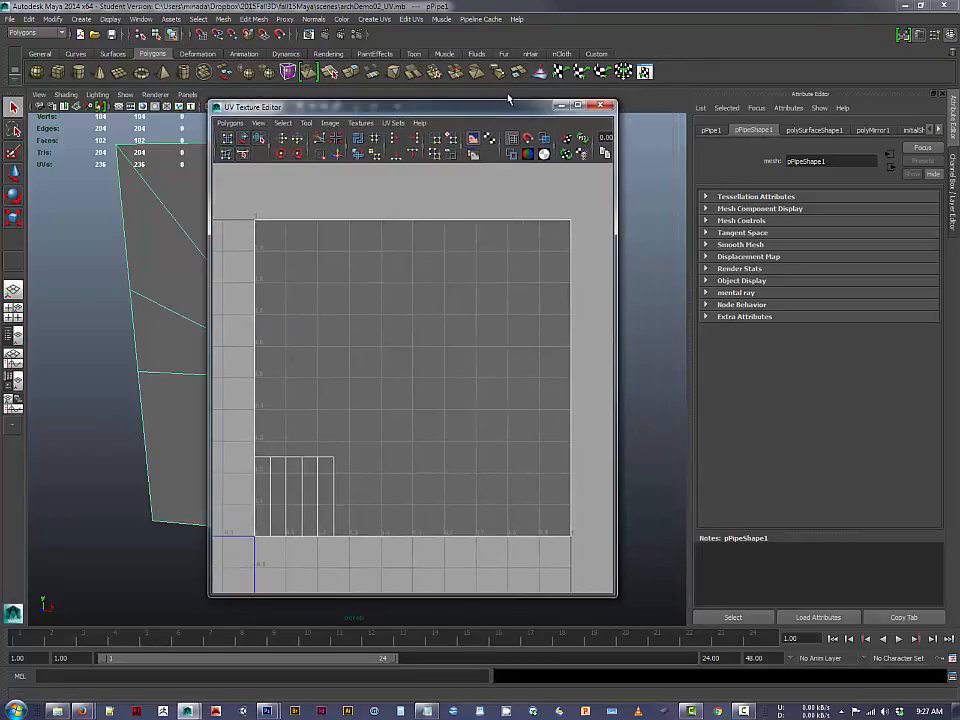
# Try to unfold the arch's existing UVs.
pyautogui.click(408, 19)
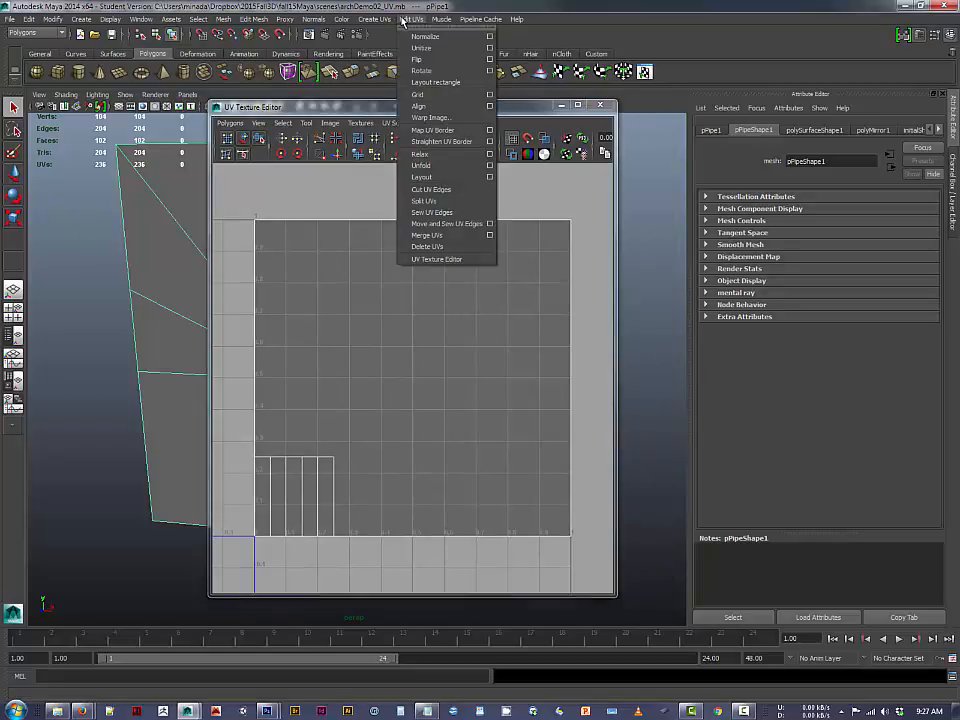
pyautogui.click(453, 170)
pyautogui.scroll(-3, 434, 463)
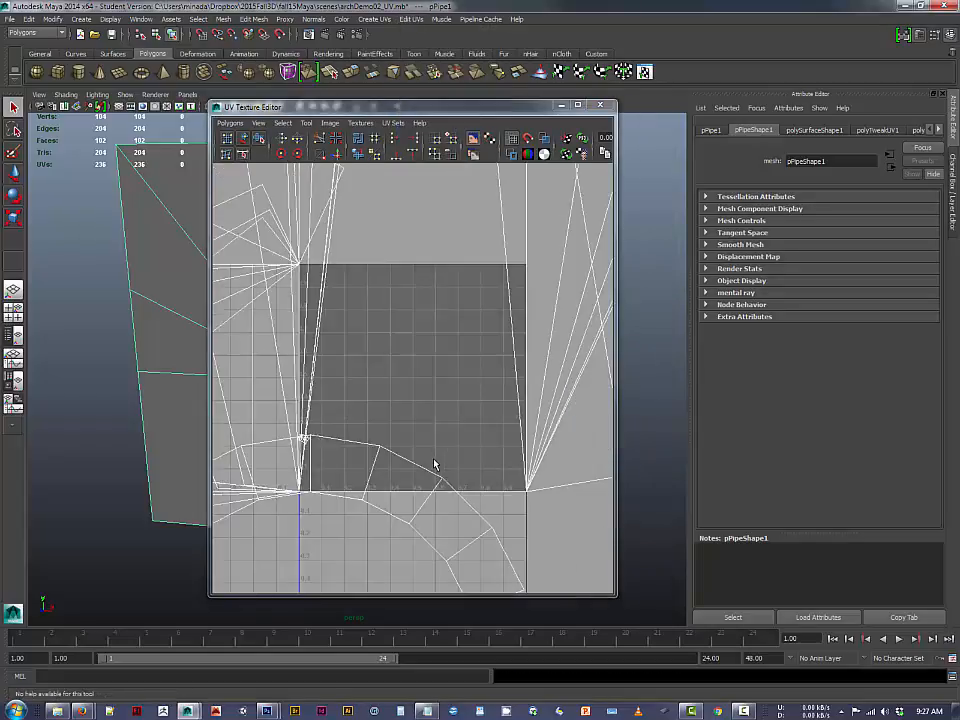
pyautogui.scroll(-4, 434, 463)
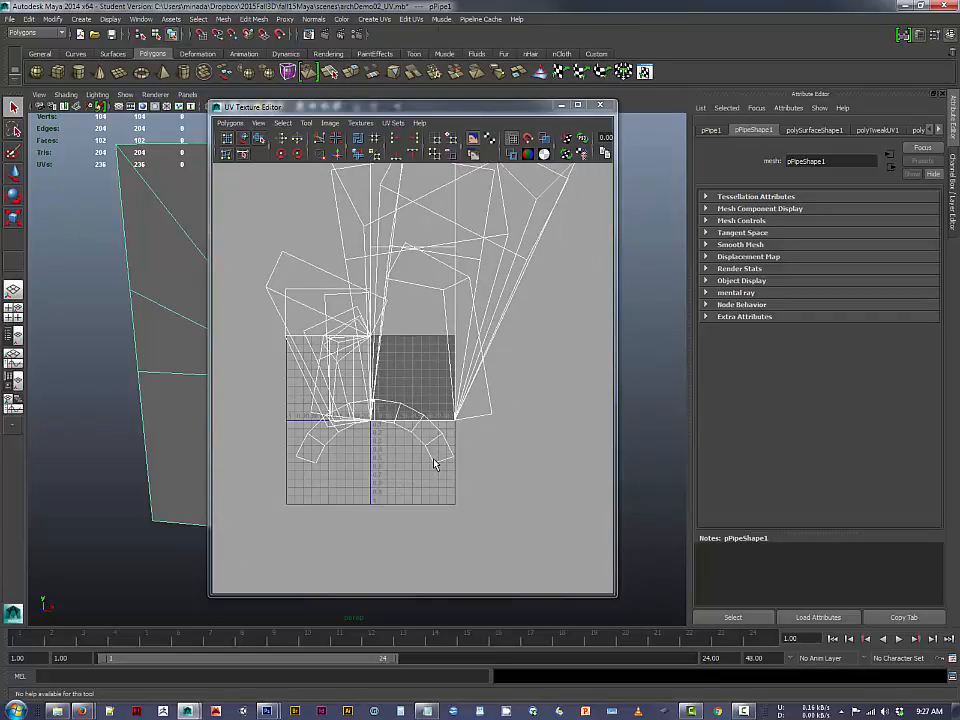
pyautogui.moveTo(380, 106); pyautogui.dragTo(440, 158)
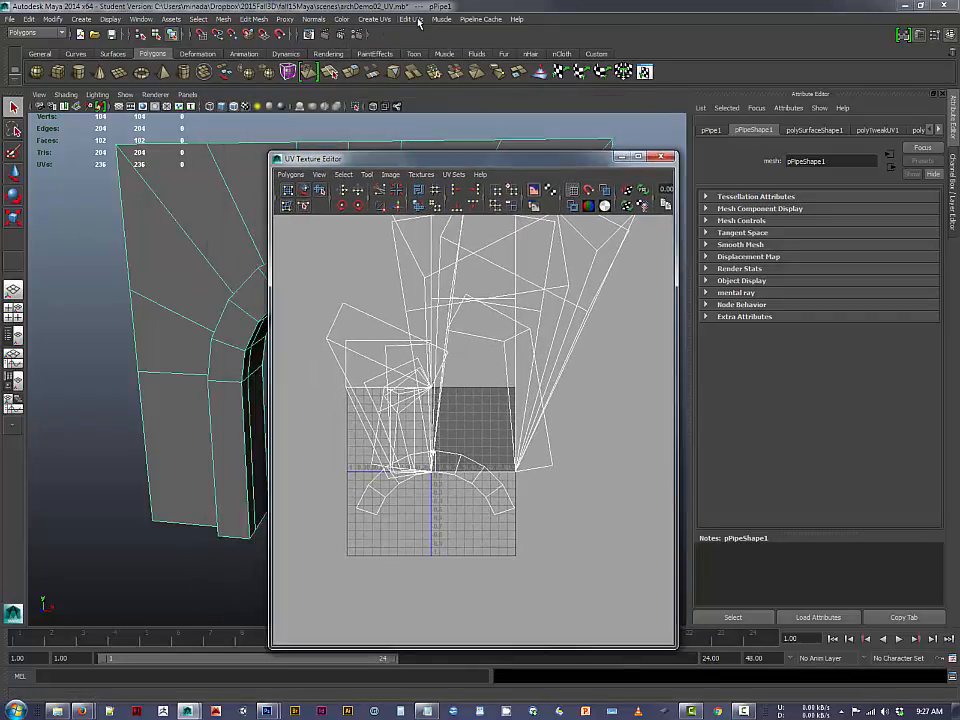
# Create new UVs for the whole arch with Automatic Mapping using 6 planes.
pyautogui.click(375, 19)
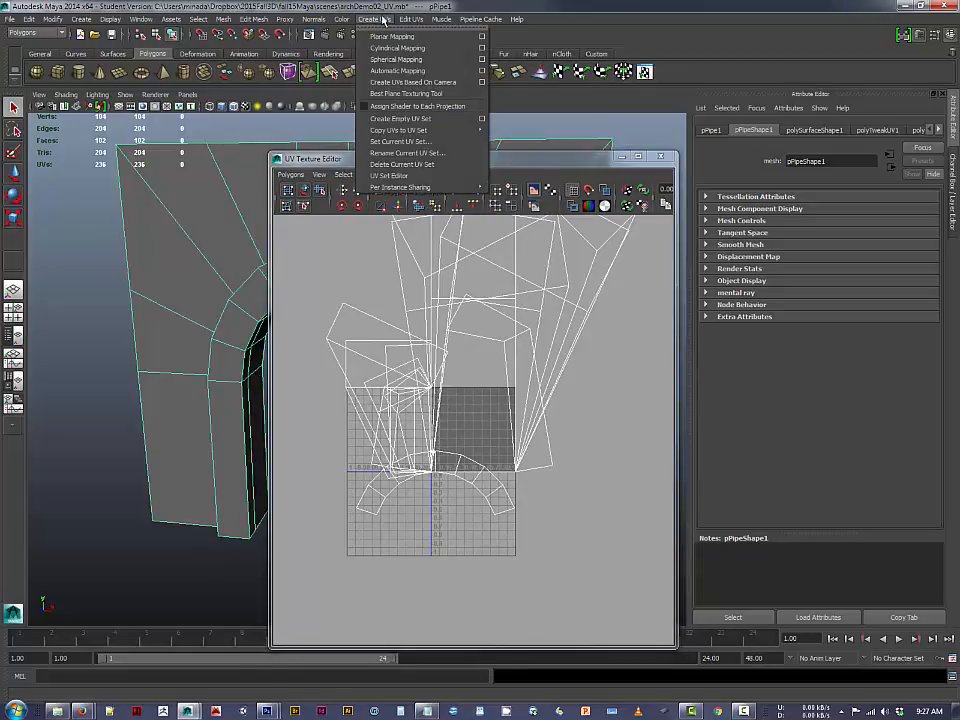
pyautogui.click(421, 76)
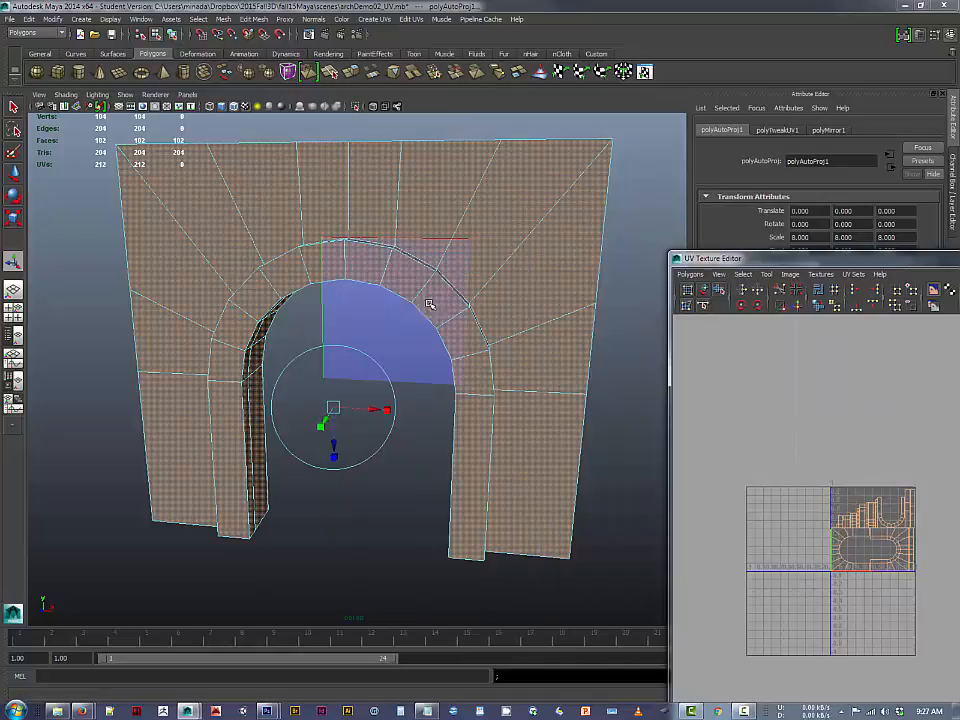
pyautogui.scroll(-5, 430, 304)
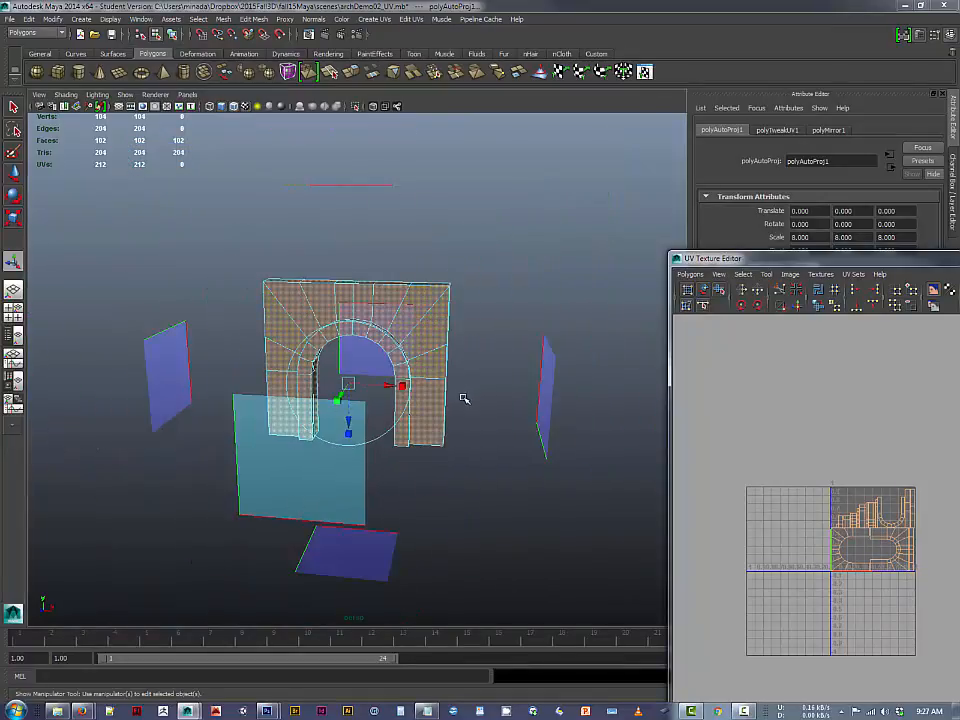
pyautogui.keyDown('alt'); pyautogui.moveTo(463, 399); pyautogui.dragTo(432, 362); pyautogui.keyUp('alt')
pyautogui.moveTo(819, 259); pyautogui.dragTo(456, 179)
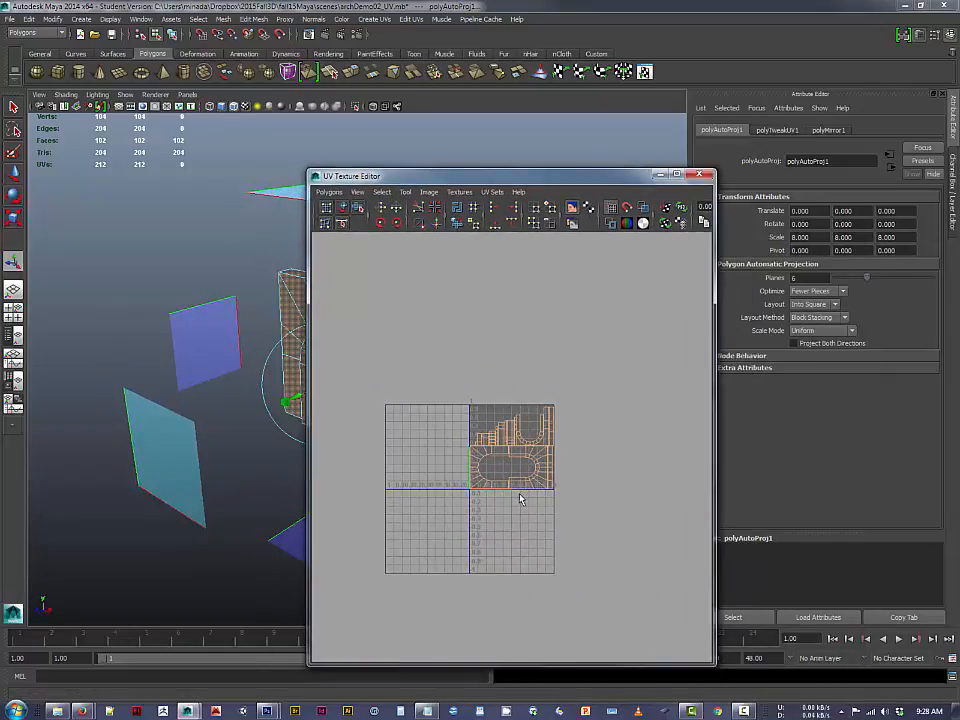
pyautogui.scroll(3, 515, 449)
pyautogui.scroll(3, 515, 449)
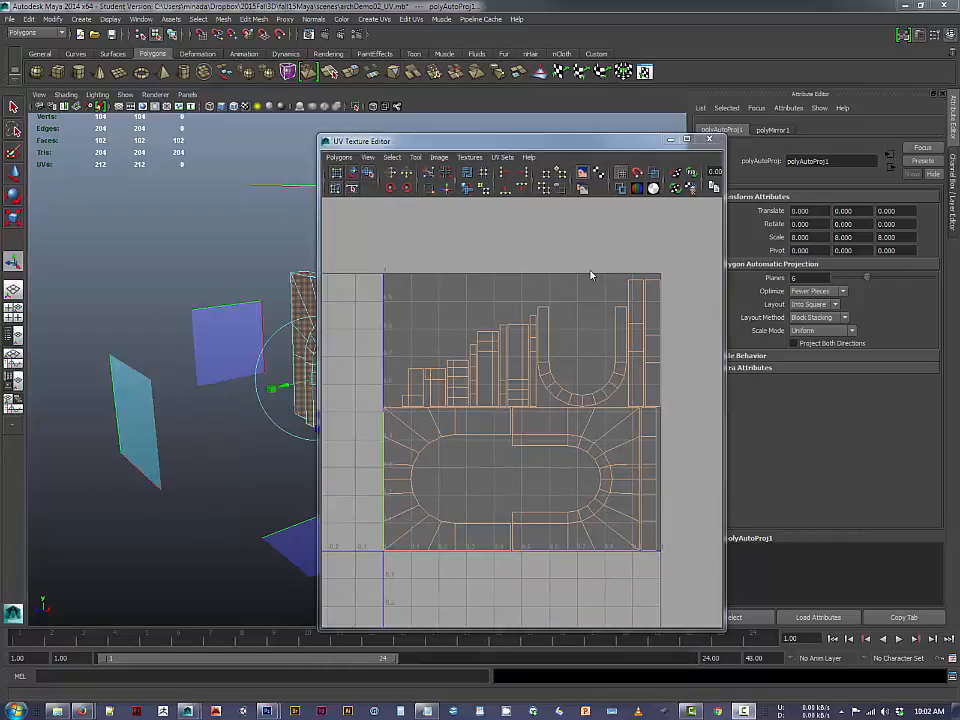
pyautogui.moveTo(523, 146); pyautogui.dragTo(476, 117)
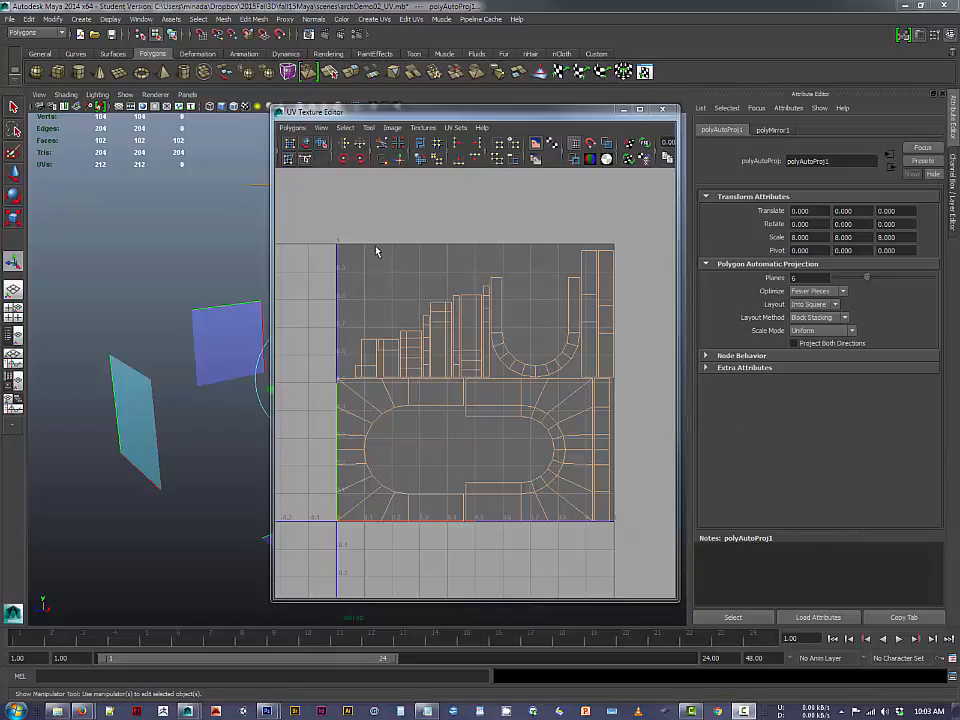
# Pull the two interlocked U-shaped wall-face shells apart with the Move UV Shell tool, shifting both down past the UV tile's lower edge.
pyautogui.click(307, 145)
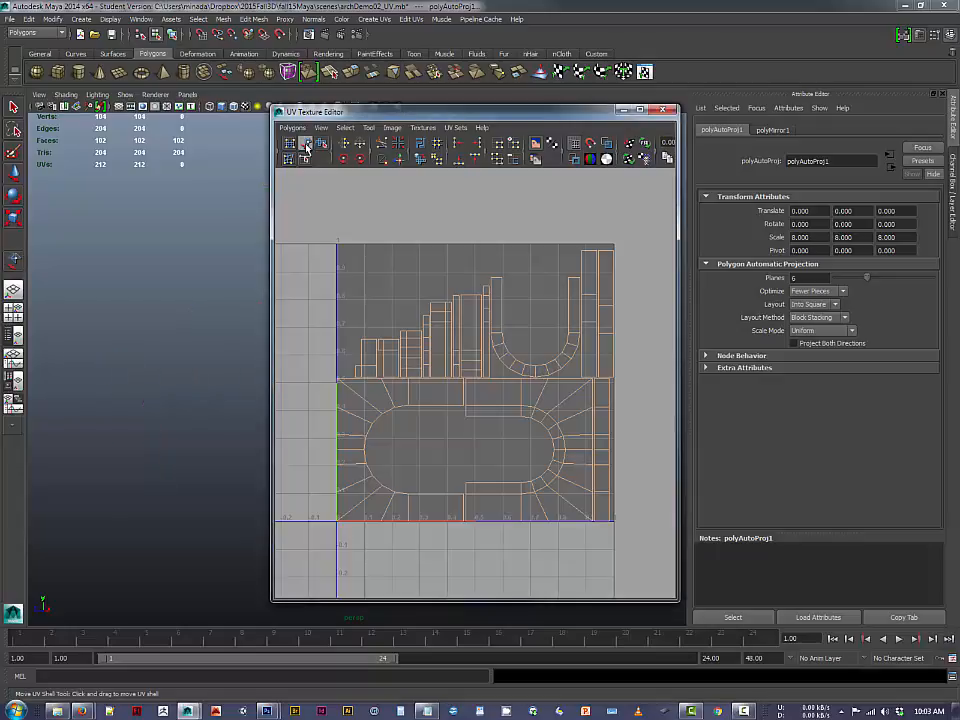
pyautogui.click(390, 411)
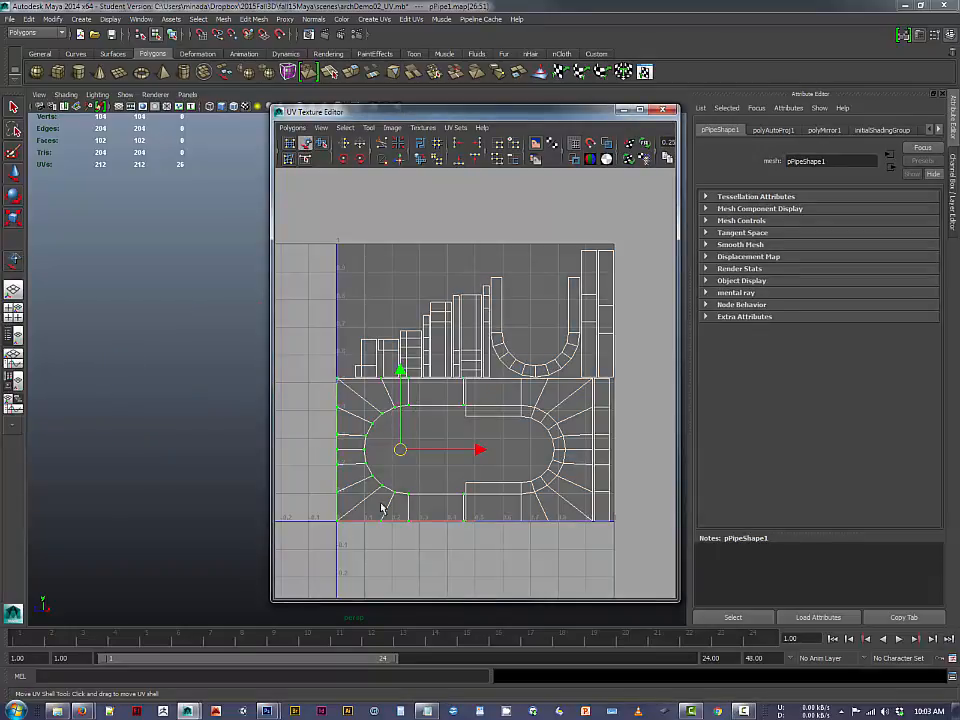
pyautogui.moveTo(400, 451); pyautogui.dragTo(347, 490)
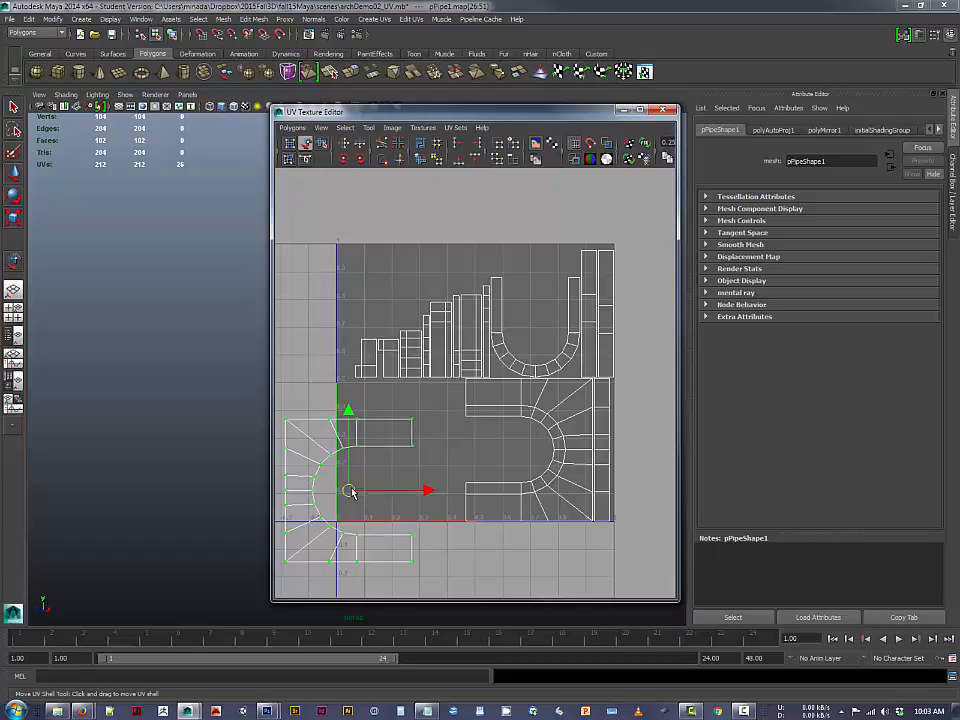
pyautogui.click(550, 432)
pyautogui.moveTo(528, 486); pyautogui.dragTo(519, 531)
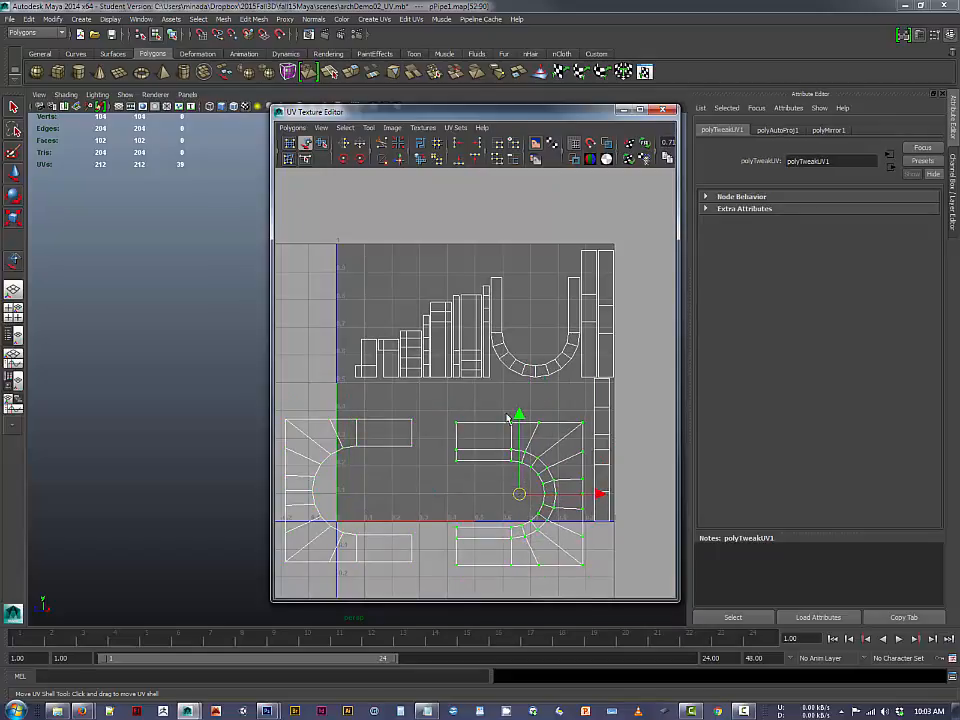
# Move the two smallest stepped UV shells up and away from the row of narrow strips.
pyautogui.click(368, 343)
pyautogui.moveTo(368, 343); pyautogui.dragTo(338, 293)
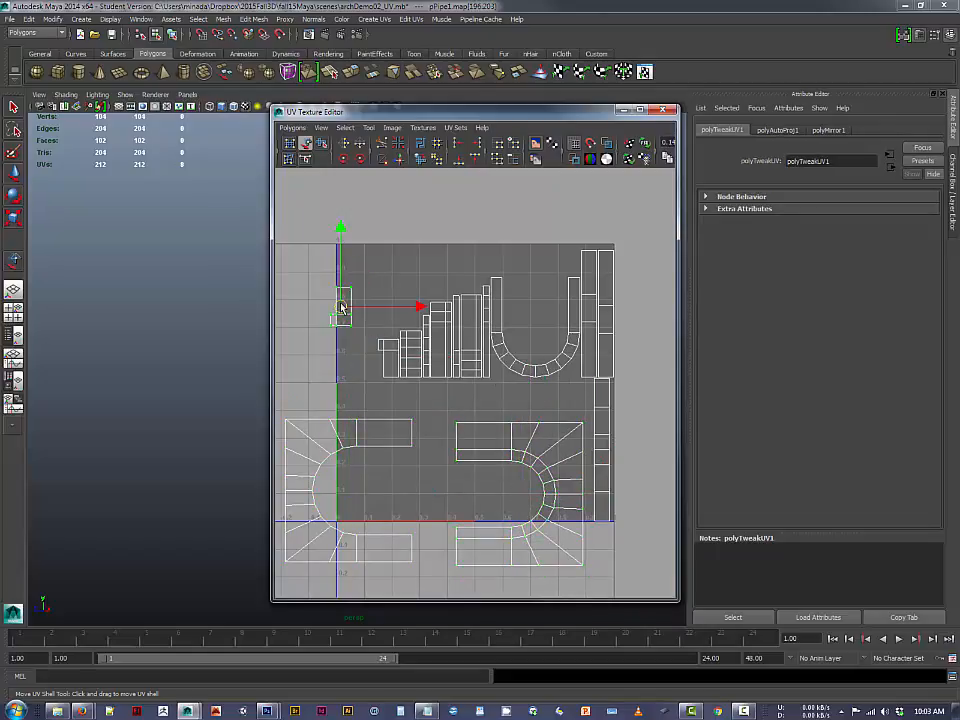
pyautogui.click(393, 345)
pyautogui.moveTo(395, 343); pyautogui.dragTo(383, 294)
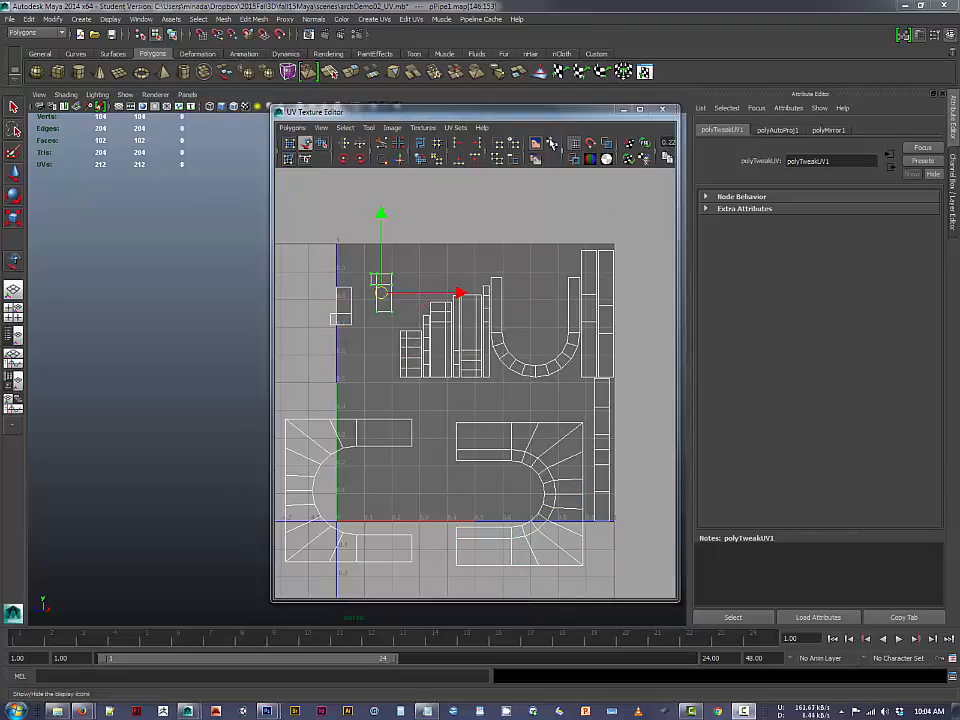
# Return the arch to object mode and assign a new Lambert material to it.
pyautogui.moveTo(523, 117); pyautogui.dragTo(716, 97)
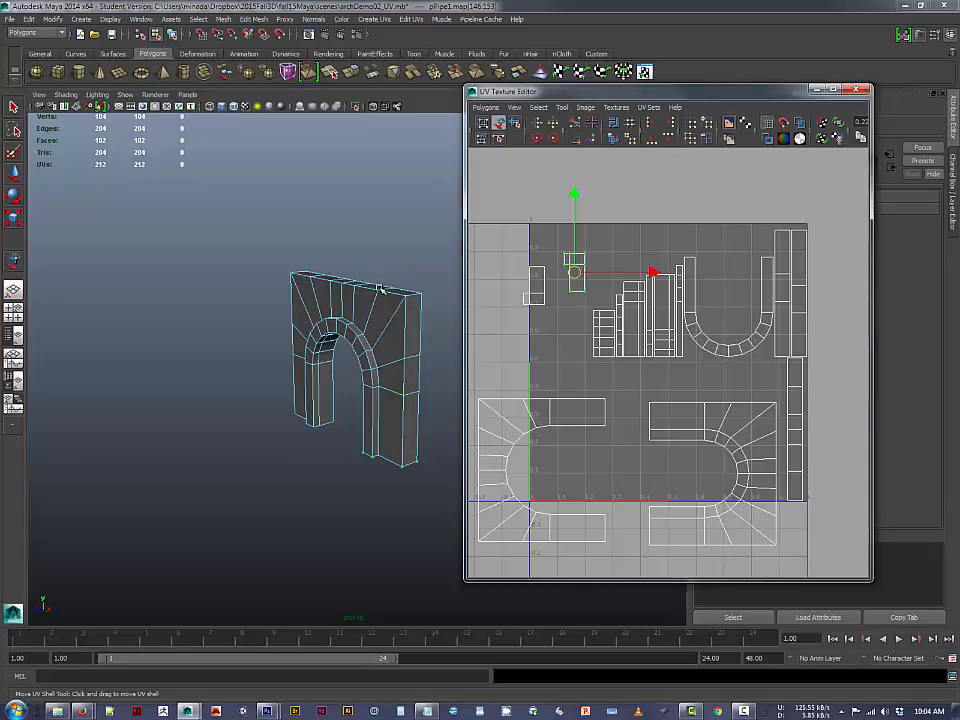
pyautogui.rightClick(380, 288)
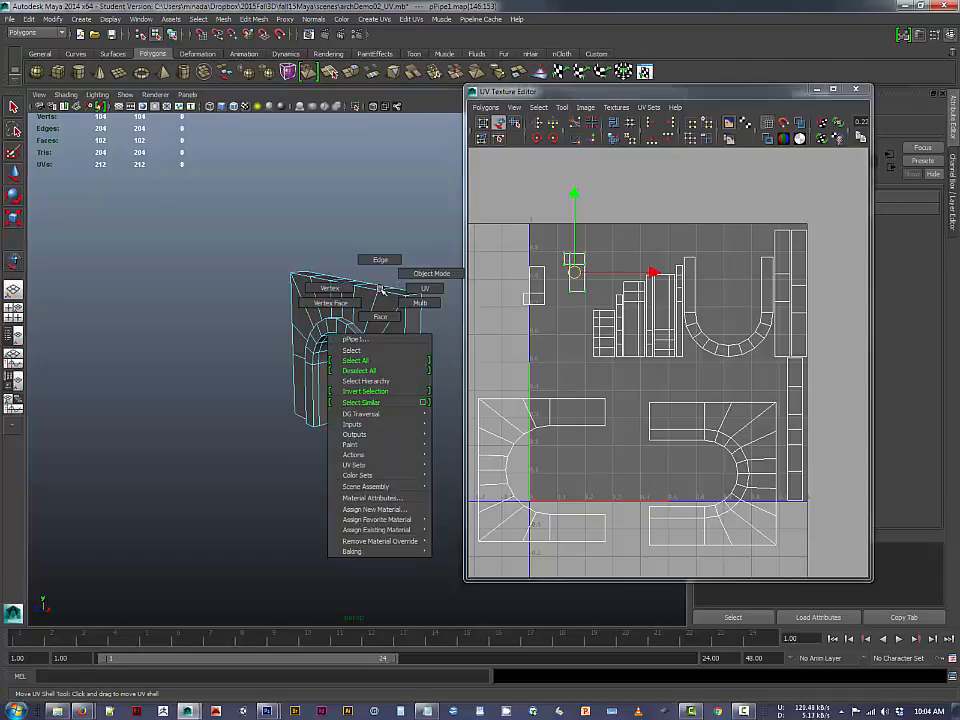
pyautogui.click(431, 273)
pyautogui.click(400, 297)
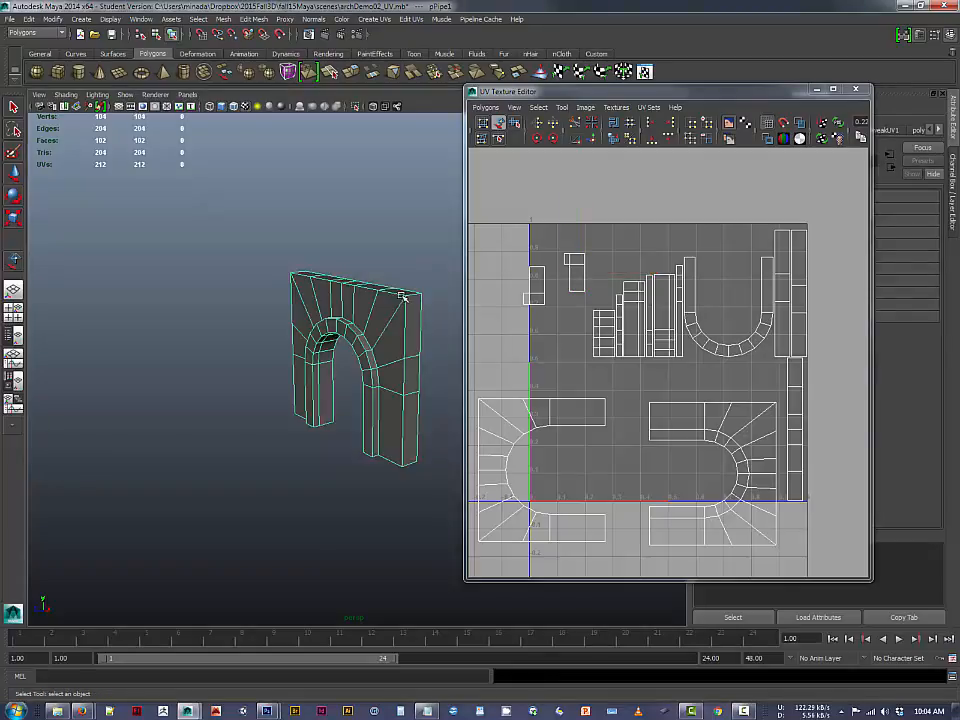
pyautogui.rightClick(401, 297)
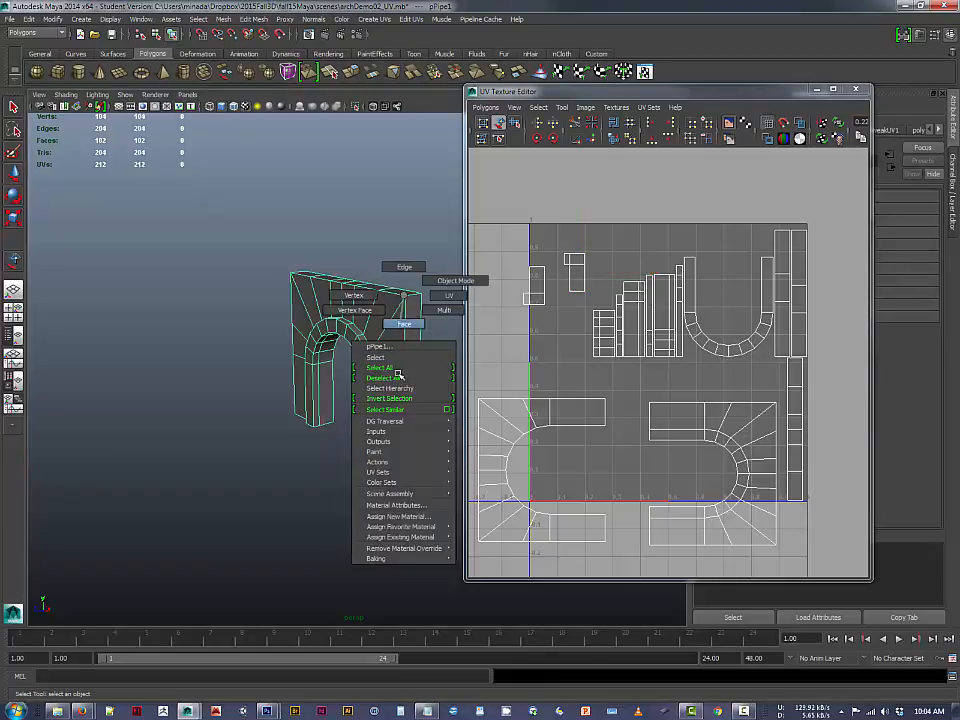
pyautogui.click(407, 518)
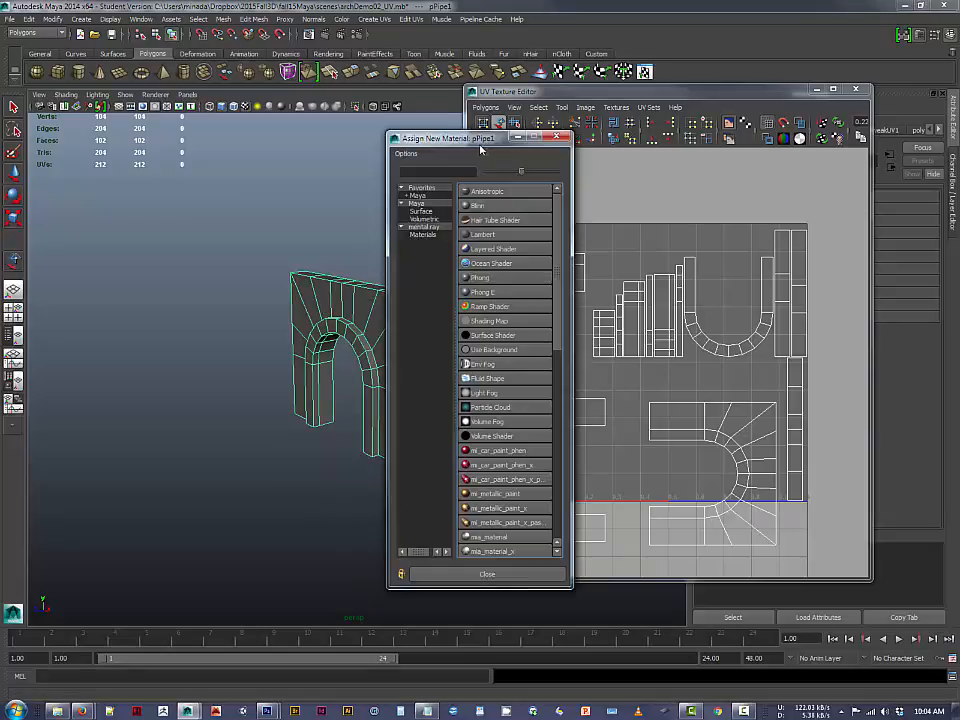
pyautogui.moveTo(482, 146); pyautogui.dragTo(411, 131)
pyautogui.click(420, 200)
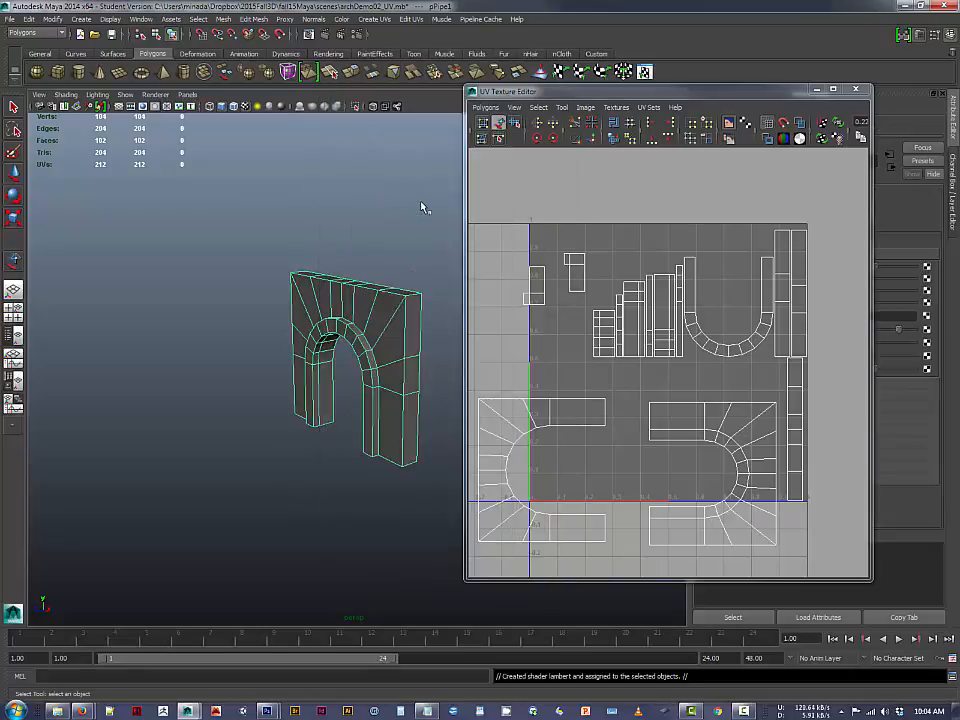
# Connect a File texture node to the color of the arch's new Lambert material.
pyautogui.moveTo(788, 91); pyautogui.dragTo(382, 107)
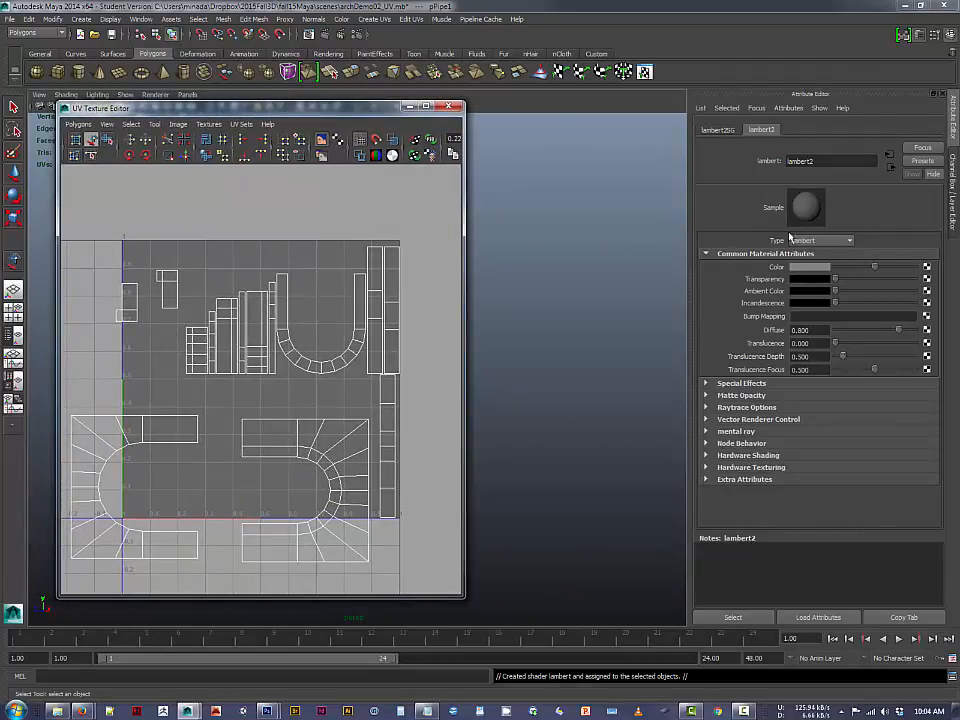
pyautogui.click(926, 267)
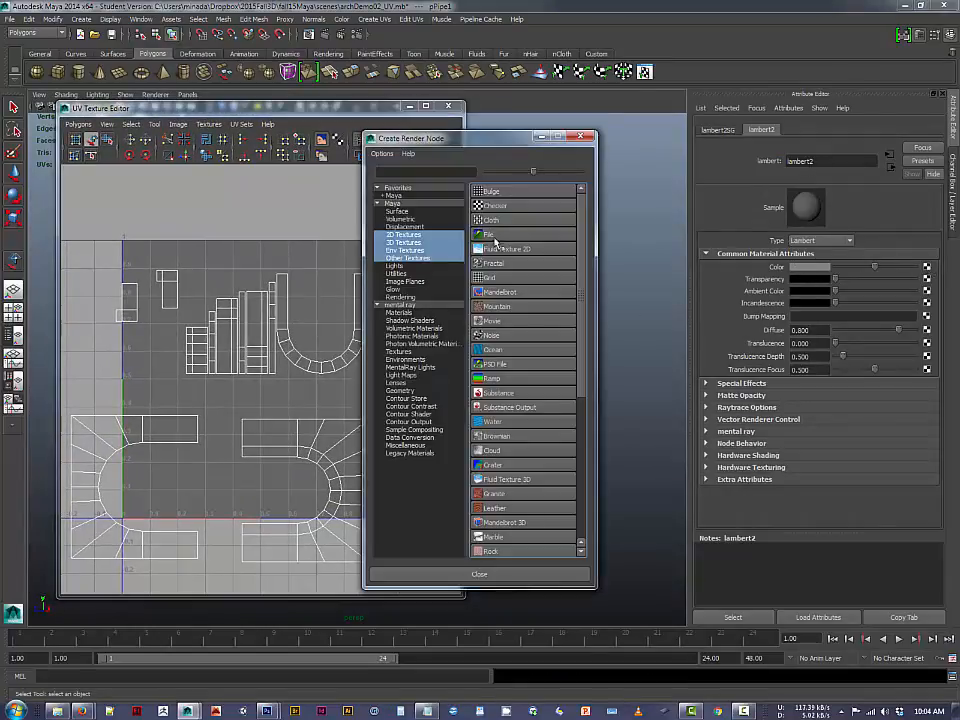
pyautogui.click(487, 241)
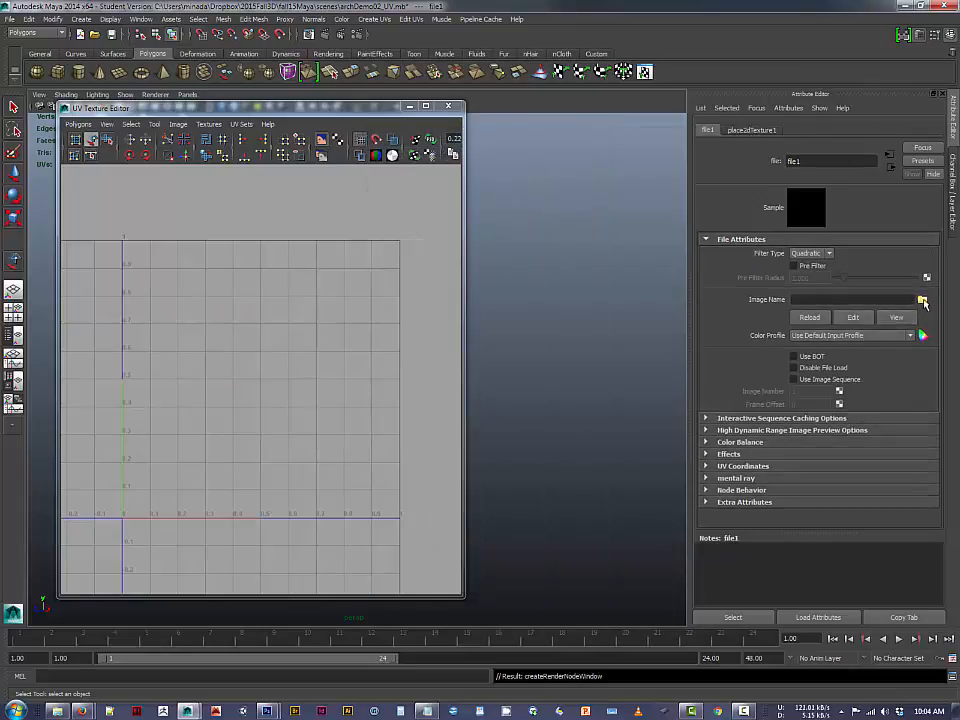
# Load checkers512.bmp from the sourceimages folder as the file texture's image.
pyautogui.click(922, 300)
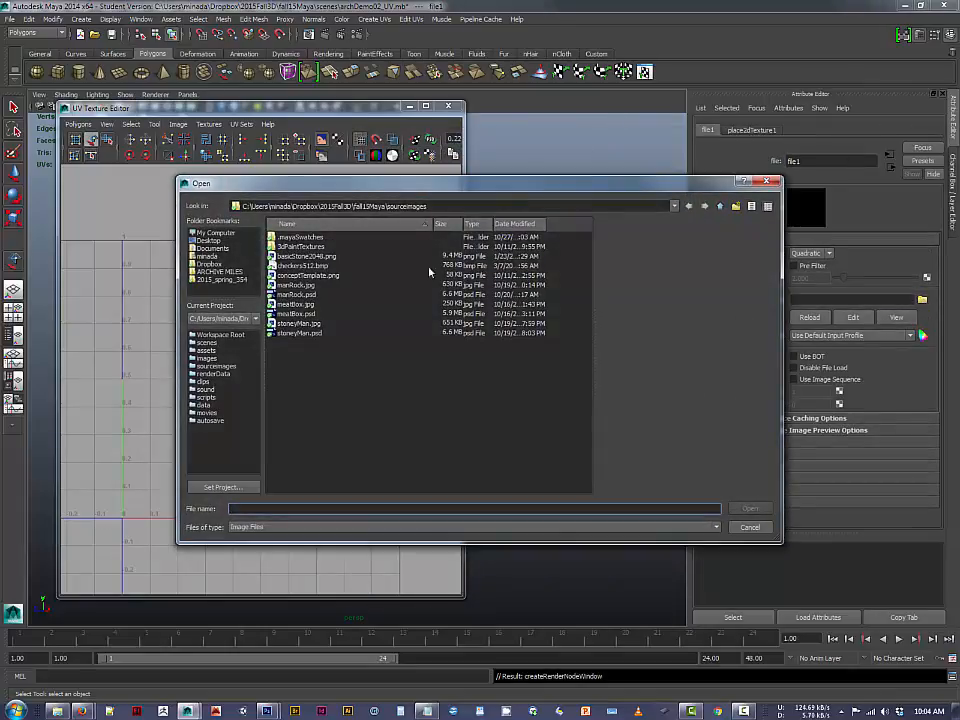
pyautogui.click(303, 266)
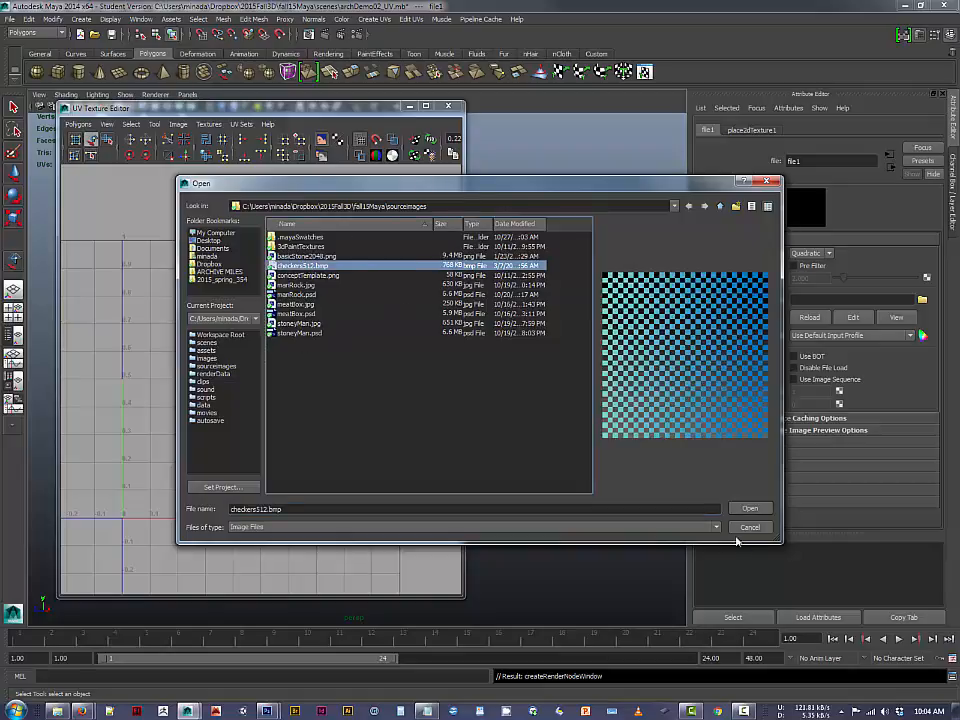
pyautogui.click(750, 508)
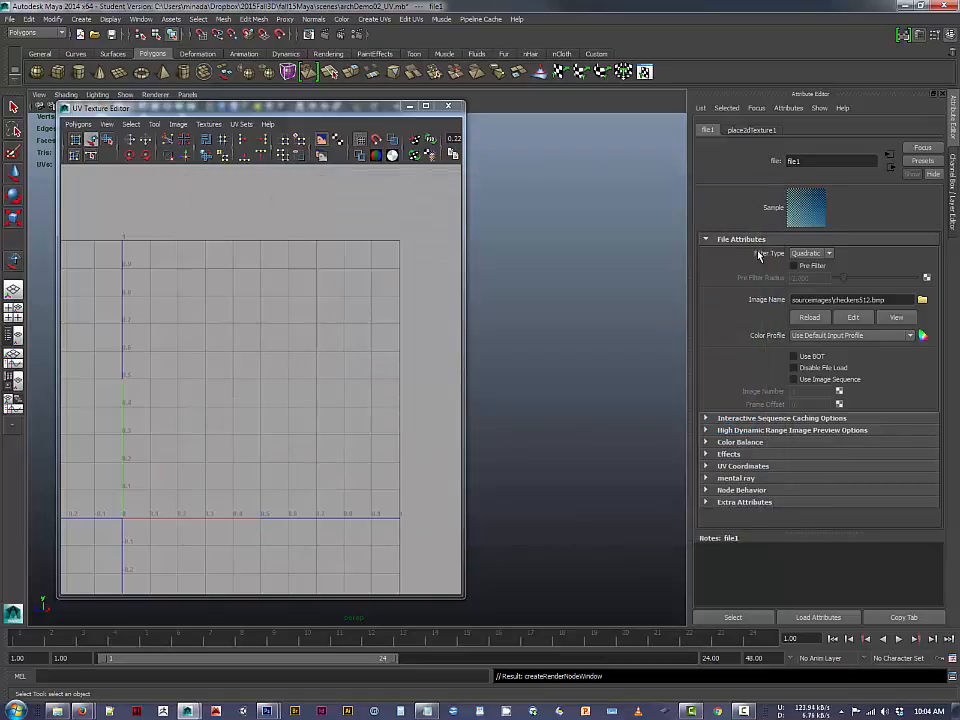
# Uncover the arch in the viewport and toggle its textured display off and on to inspect the checker pattern.
pyautogui.moveTo(348, 113); pyautogui.dragTo(738, 209)
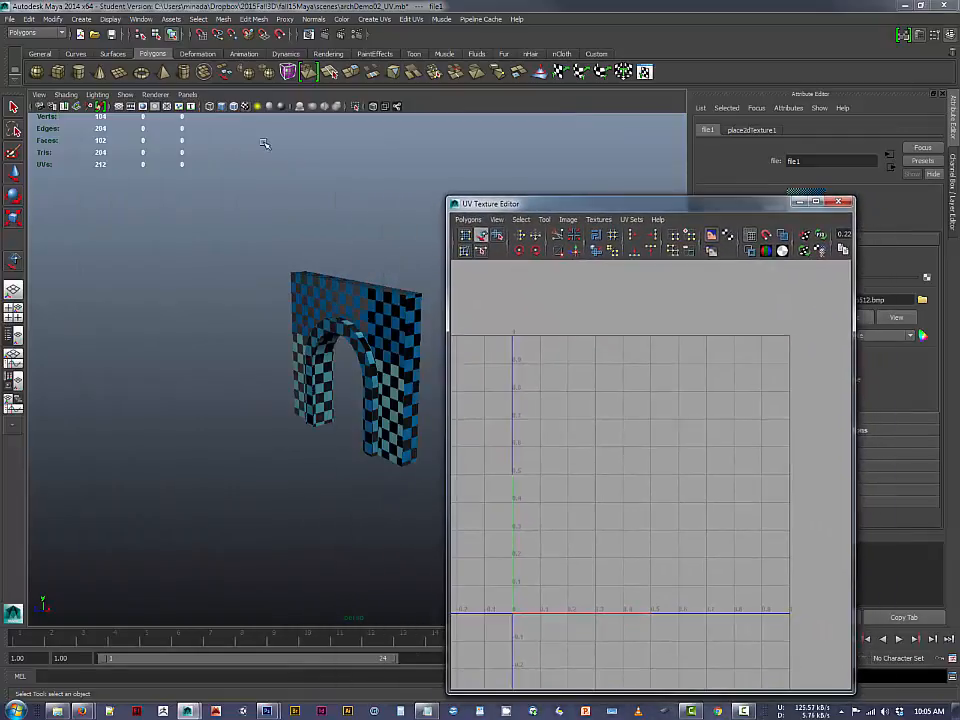
pyautogui.click(247, 108)
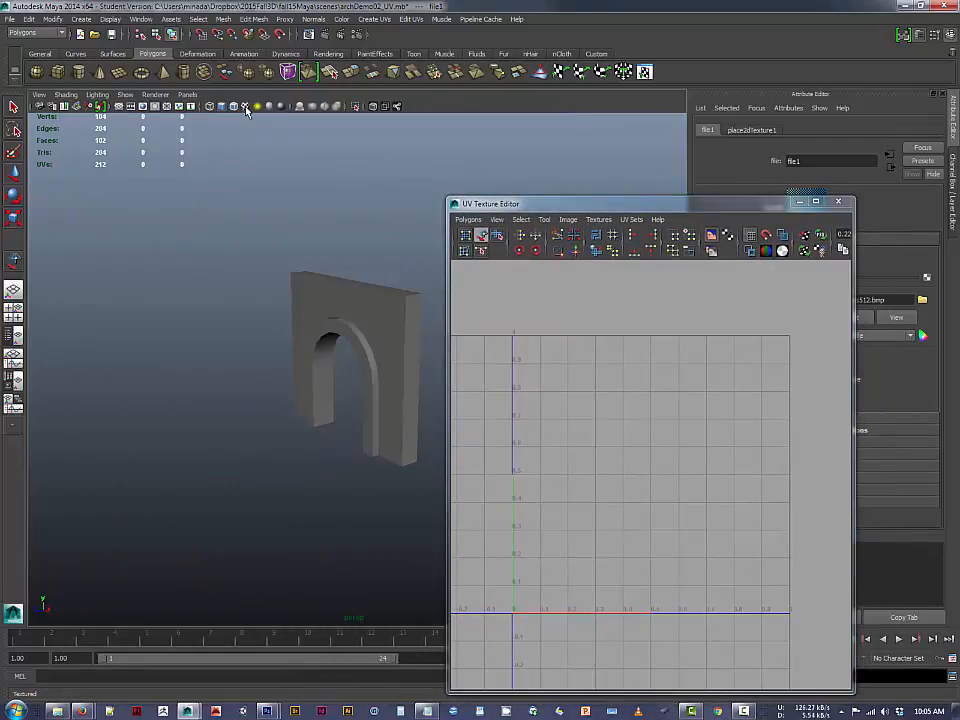
pyautogui.click(247, 108)
pyautogui.click(247, 108)
pyautogui.click(247, 108)
pyautogui.click(247, 108)
pyautogui.click(247, 108)
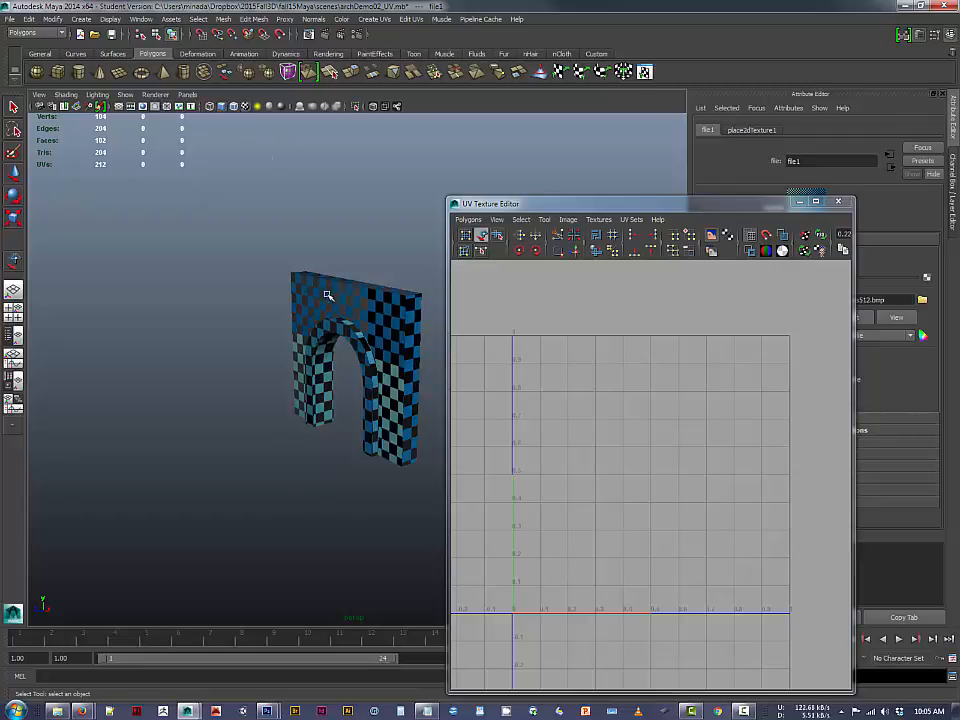
# Reposition the UV Texture Editor beside the arch and select the arch to display its UVs over the checker image.
pyautogui.moveTo(585, 203); pyautogui.dragTo(641, 169)
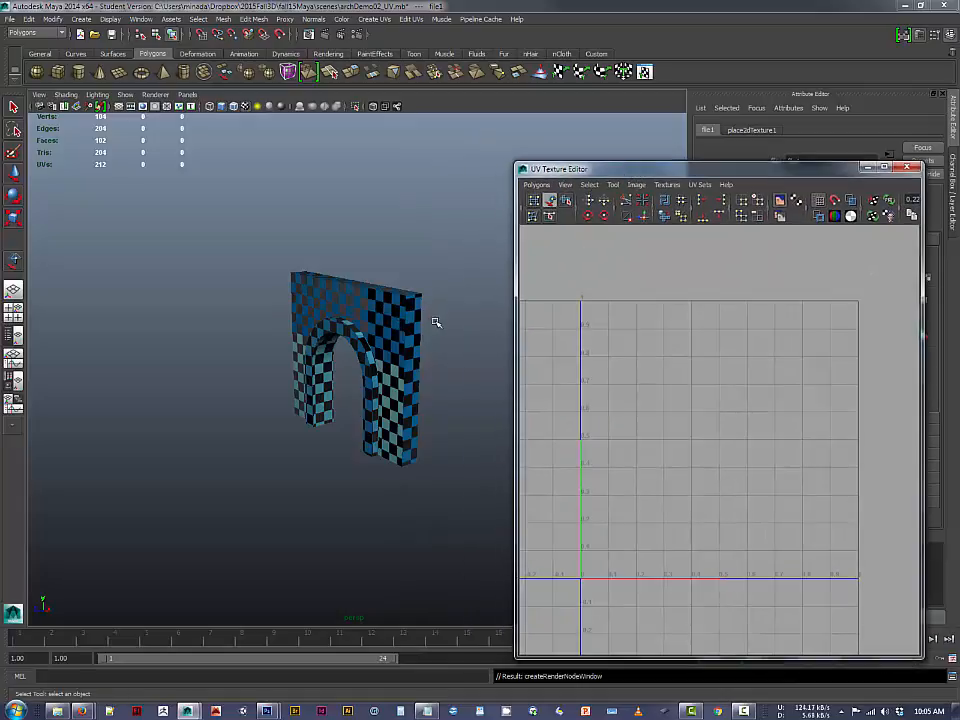
pyautogui.moveTo(433, 323)
pyautogui.keyDown('alt'); pyautogui.mouseDown()
pyautogui.moveTo(317, 336)
pyautogui.moveTo(440, 314)
pyautogui.moveTo(399, 358)
pyautogui.moveTo(420, 325)
pyautogui.mouseUp(); pyautogui.keyUp('alt')
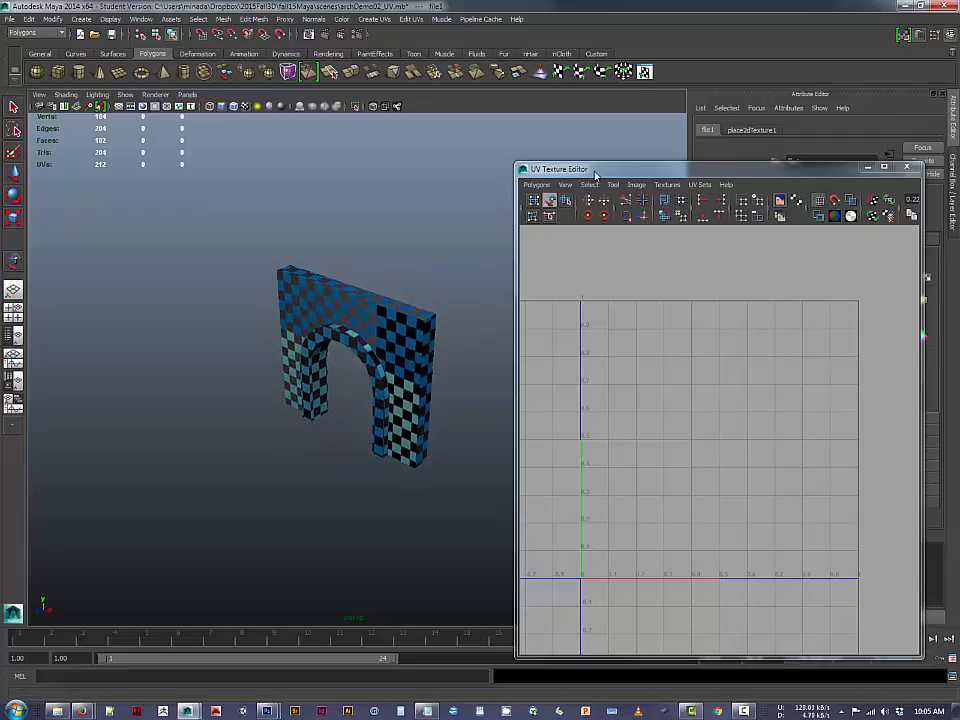
pyautogui.moveTo(616, 176); pyautogui.dragTo(531, 139)
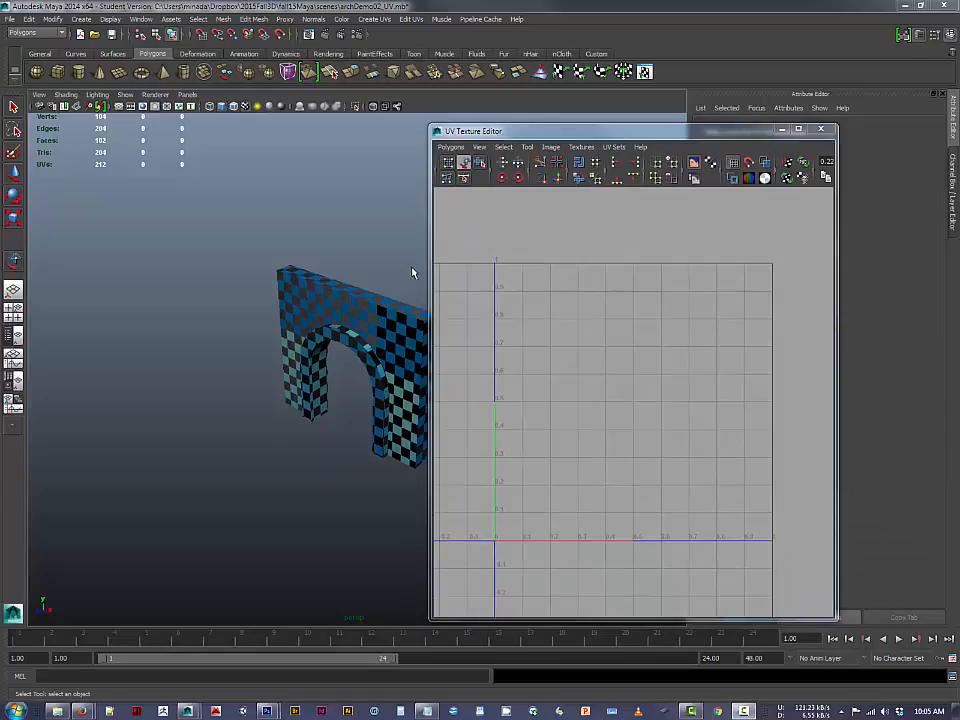
pyautogui.click(330, 293)
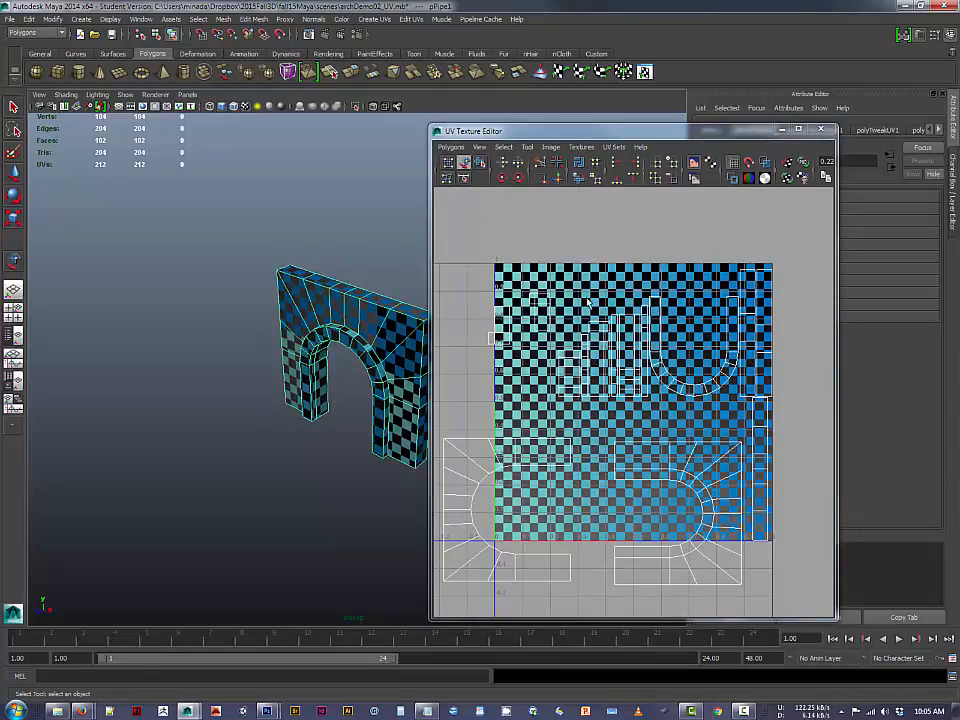
# Dim the checker image behind the UVs and toggle its display off and on, leaving it shown.
pyautogui.click(696, 178)
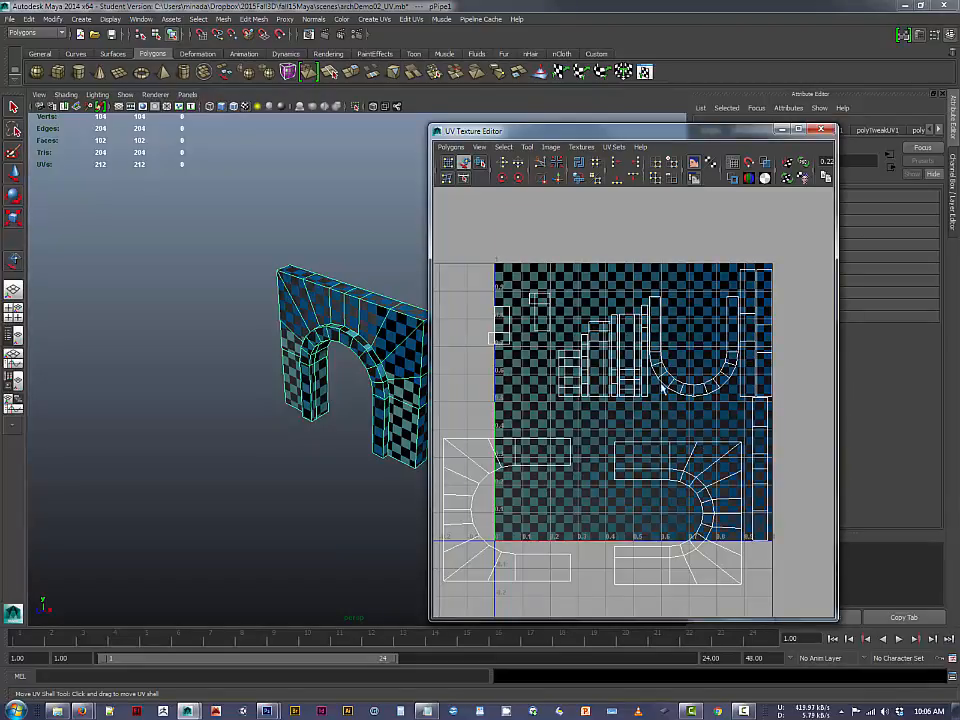
pyautogui.click(694, 163)
pyautogui.click(694, 163)
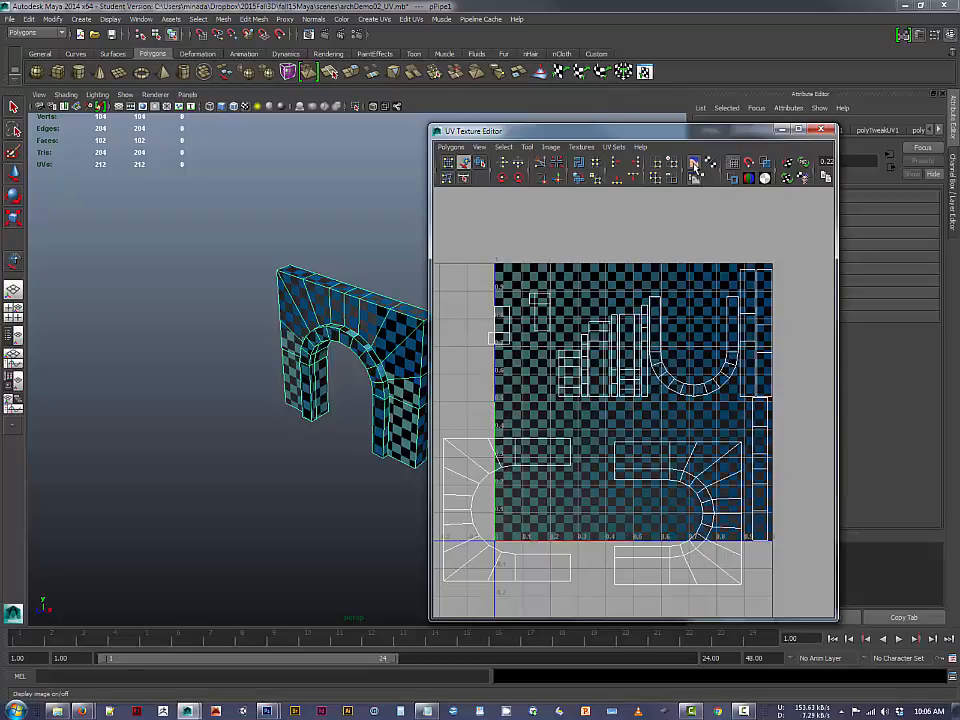
pyautogui.click(694, 163)
pyautogui.click(694, 163)
pyautogui.click(694, 163)
pyautogui.click(694, 163)
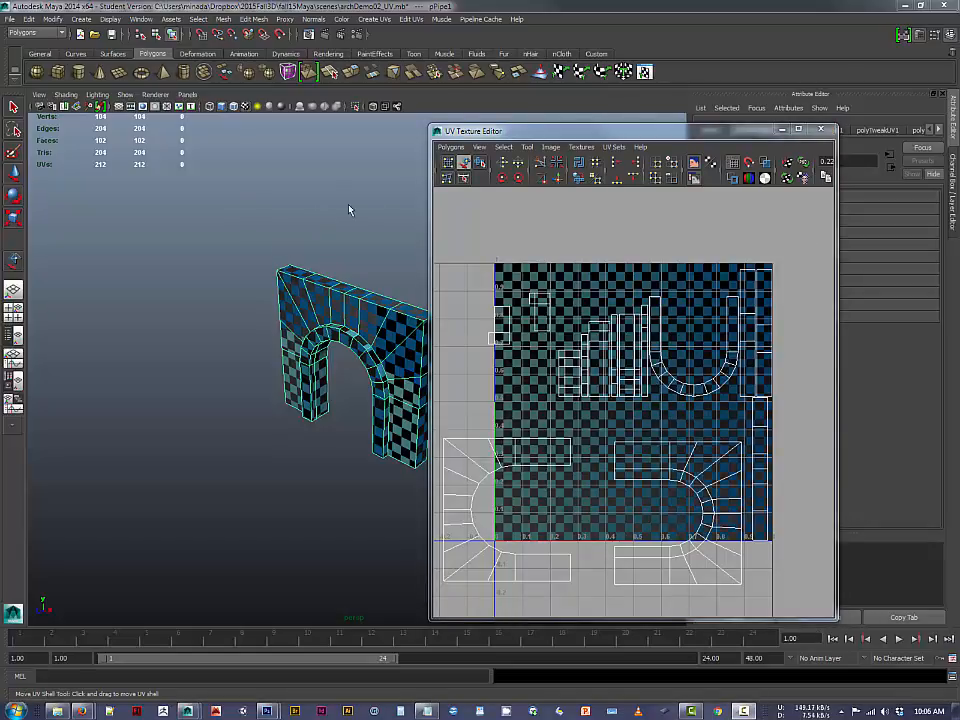
# Shift the left U-shaped wall-face shell slightly right and up in the UV layout with the Move UV Shell tool.
pyautogui.click(465, 164)
pyautogui.click(517, 441)
pyautogui.click(400, 328)
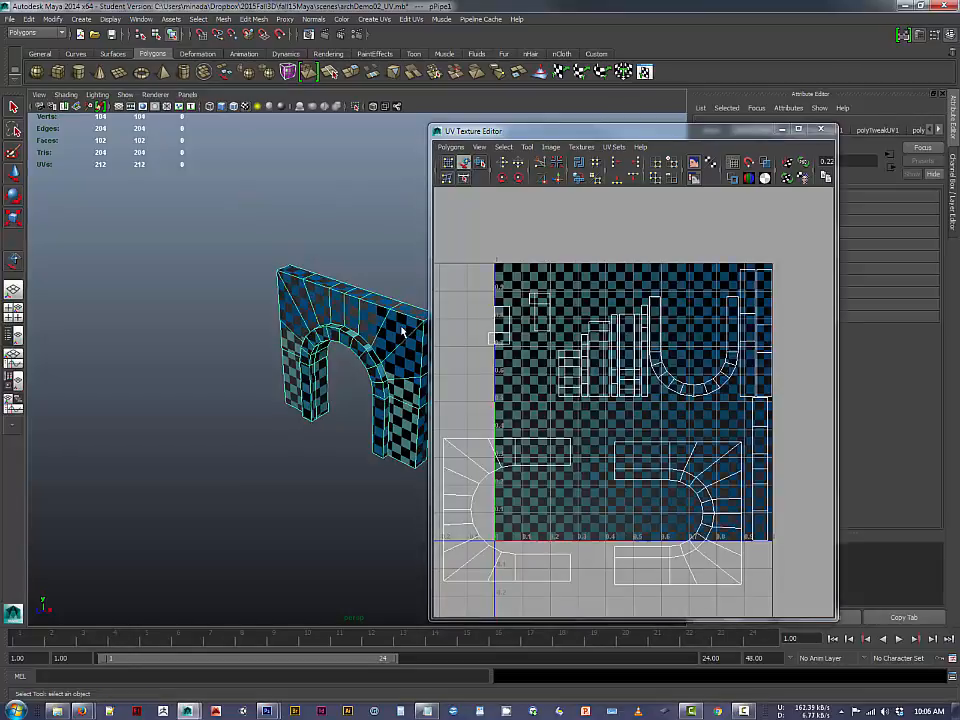
pyautogui.click(513, 440)
pyautogui.click(399, 311)
pyautogui.moveTo(540, 441); pyautogui.dragTo(579, 439, button='right')
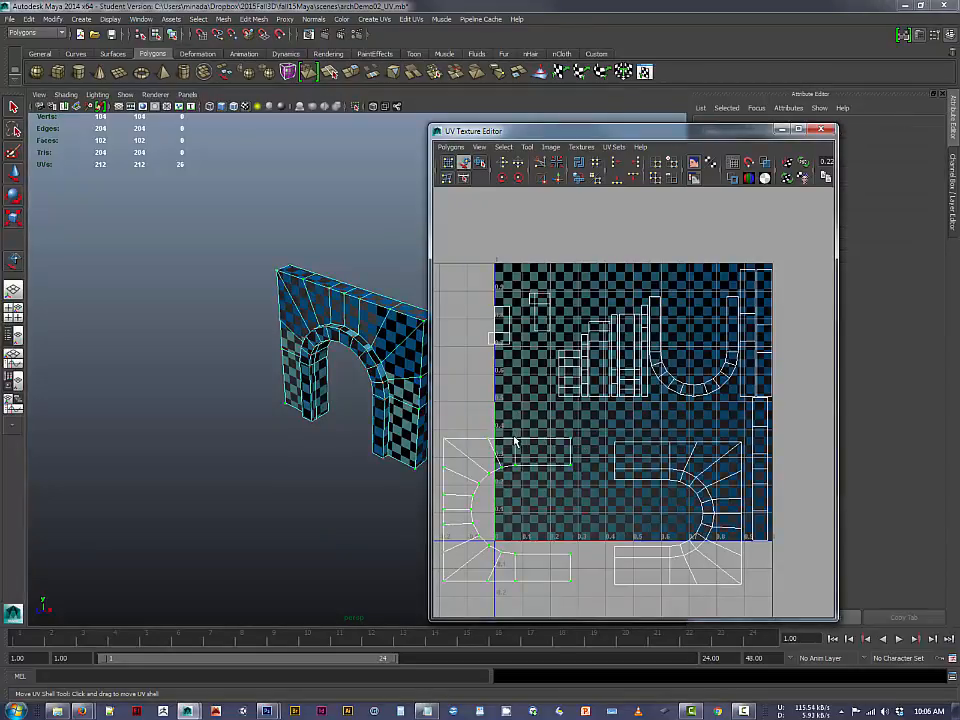
pyautogui.click(510, 508)
pyautogui.moveTo(510, 508); pyautogui.dragTo(524, 485)
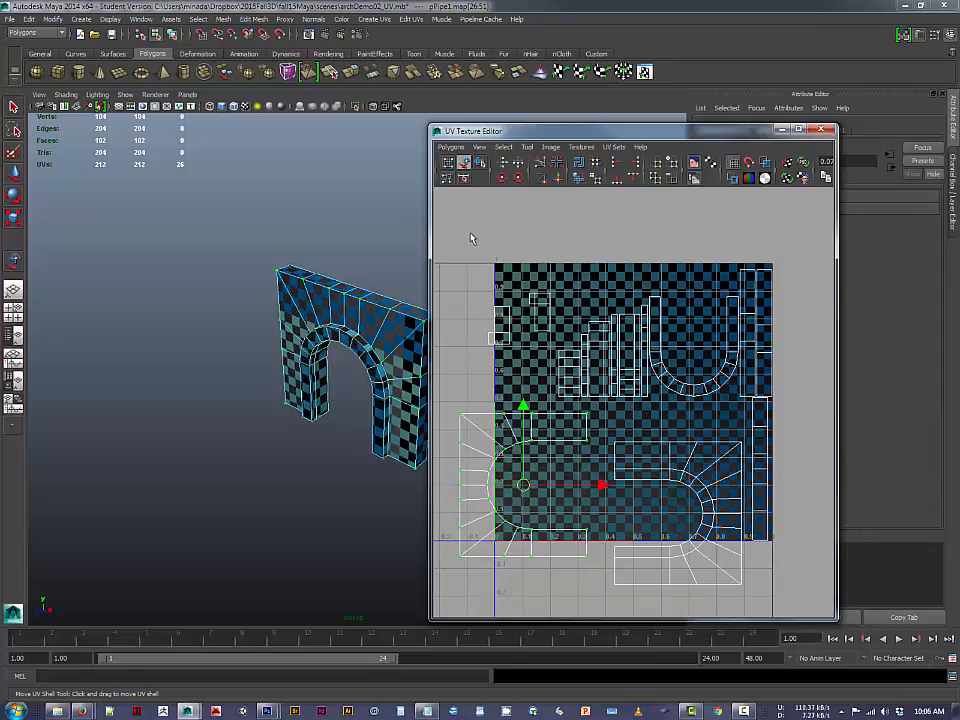
pyautogui.click(466, 164)
pyautogui.moveTo(523, 490); pyautogui.dragTo(524, 498)
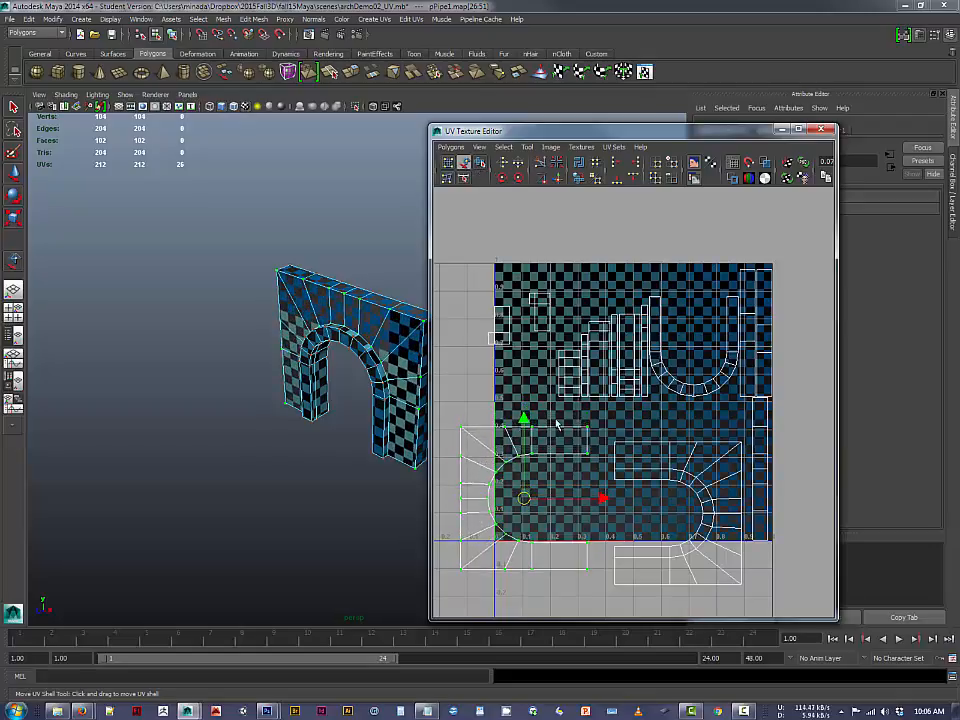
# Select one UV of the left U-shaped shell, expand the selection with Select Shell, and move the shell slightly down with the Move tool.
pyautogui.moveTo(566, 427); pyautogui.dragTo(599, 428, button='right')
pyautogui.click(466, 166)
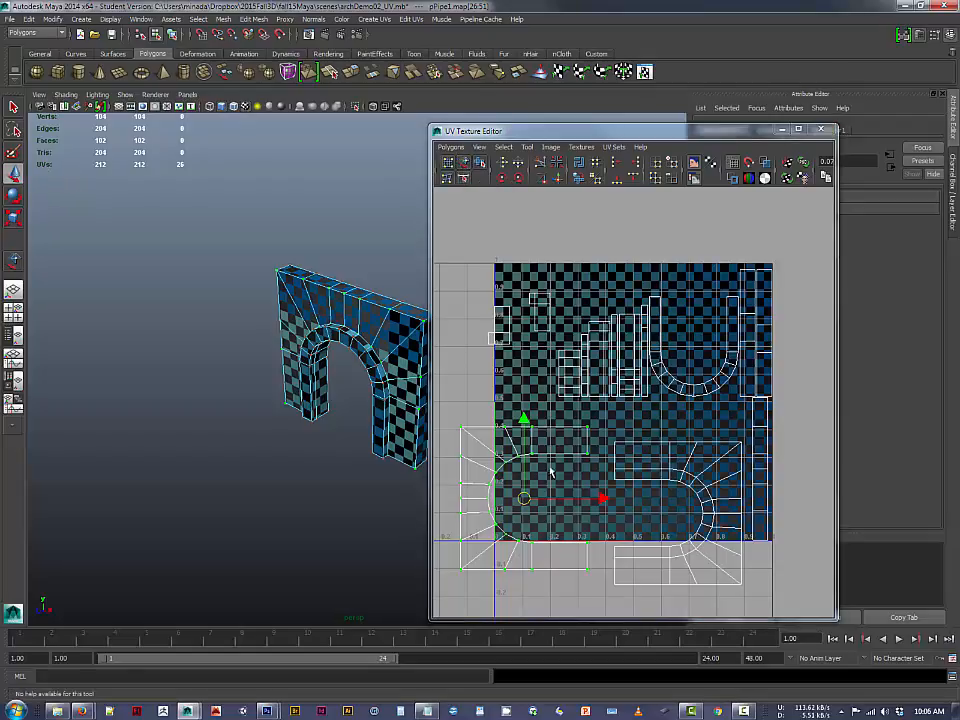
pyautogui.click(520, 394)
pyautogui.moveTo(527, 418); pyautogui.dragTo(547, 445)
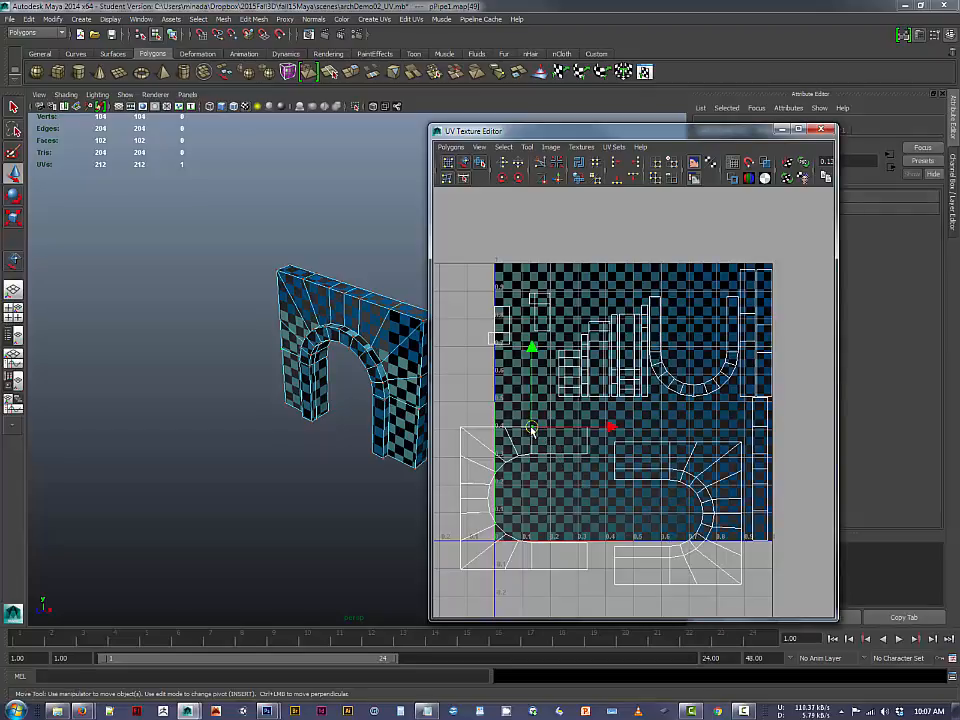
pyautogui.rightClick(532, 430)
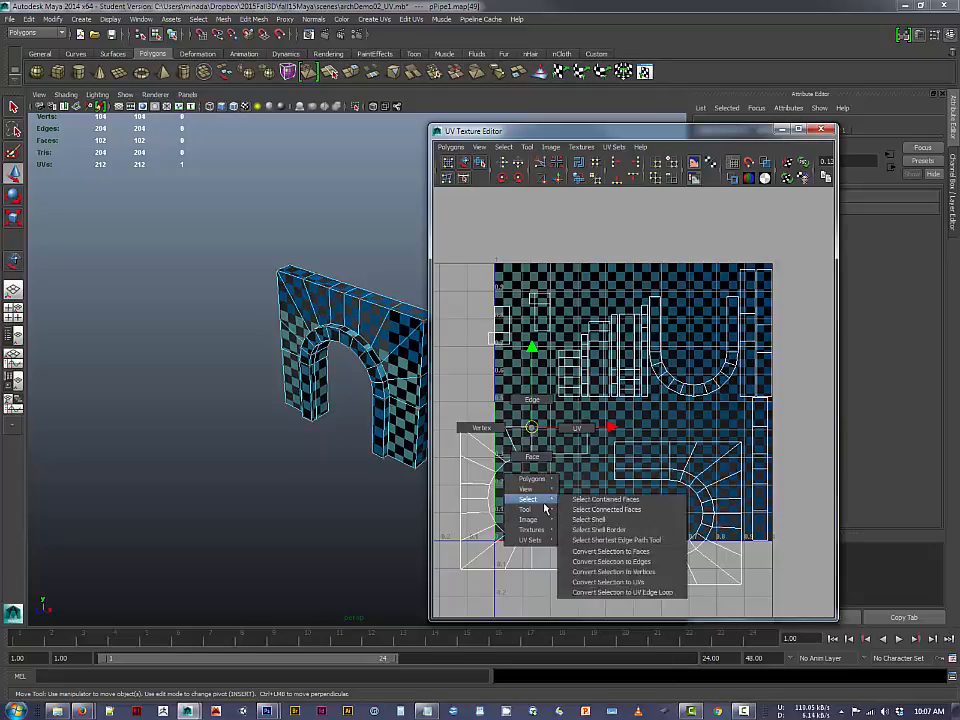
pyautogui.moveTo(535, 504)
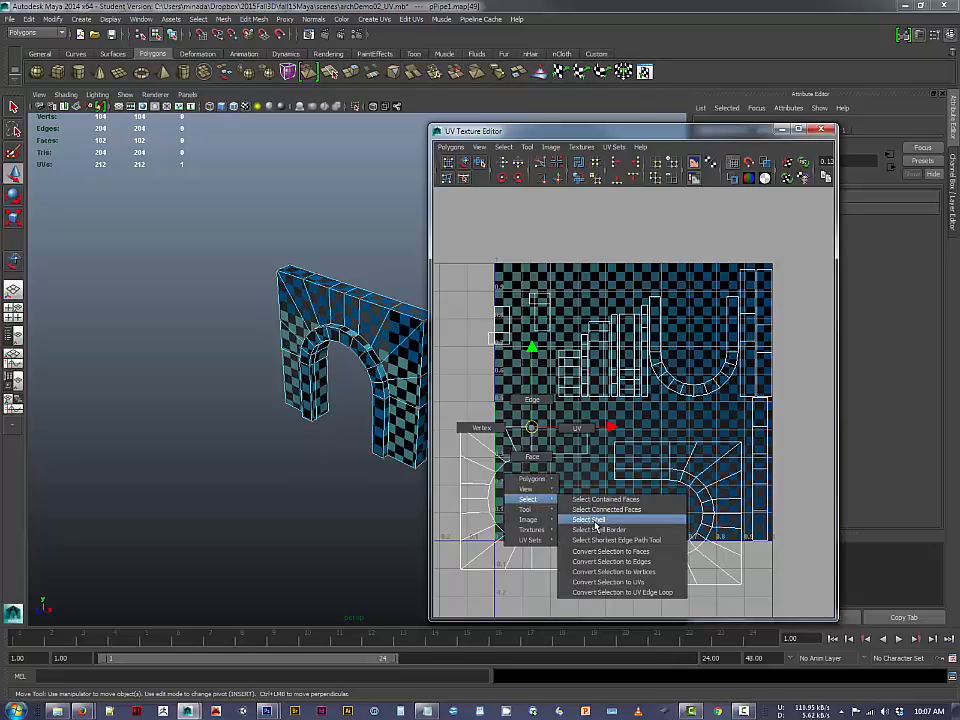
pyautogui.click(596, 524)
pyautogui.moveTo(525, 502); pyautogui.dragTo(545, 413)
# Select the small stepped shell on the UV tile's left edge with Select Shell and move it left, outside the tile.
pyautogui.click(509, 305)
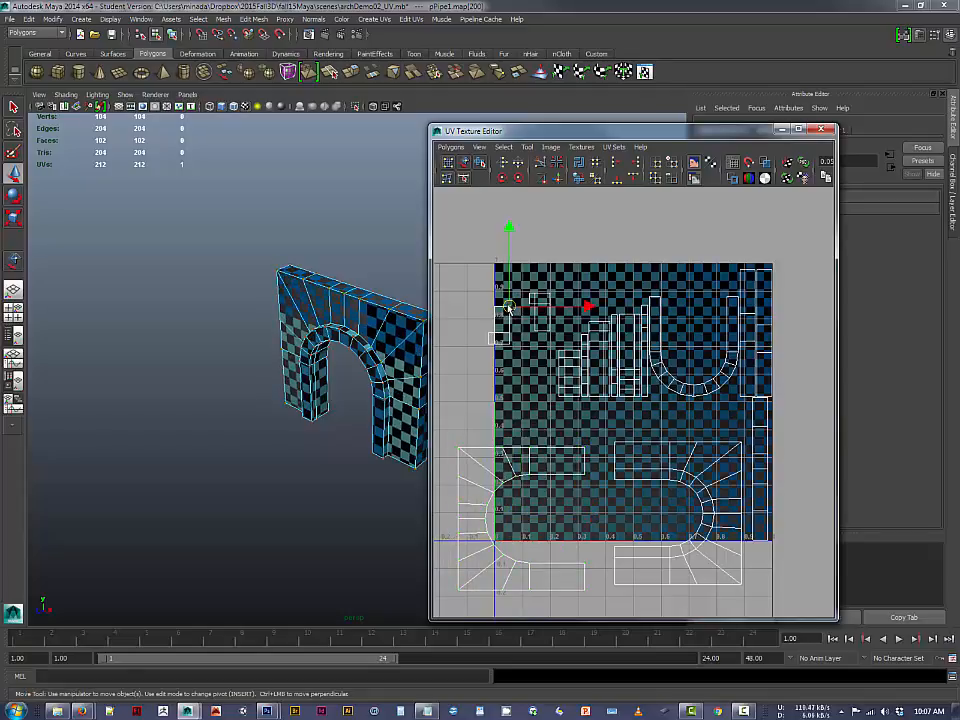
pyautogui.rightClick(508, 305)
pyautogui.moveTo(521, 378)
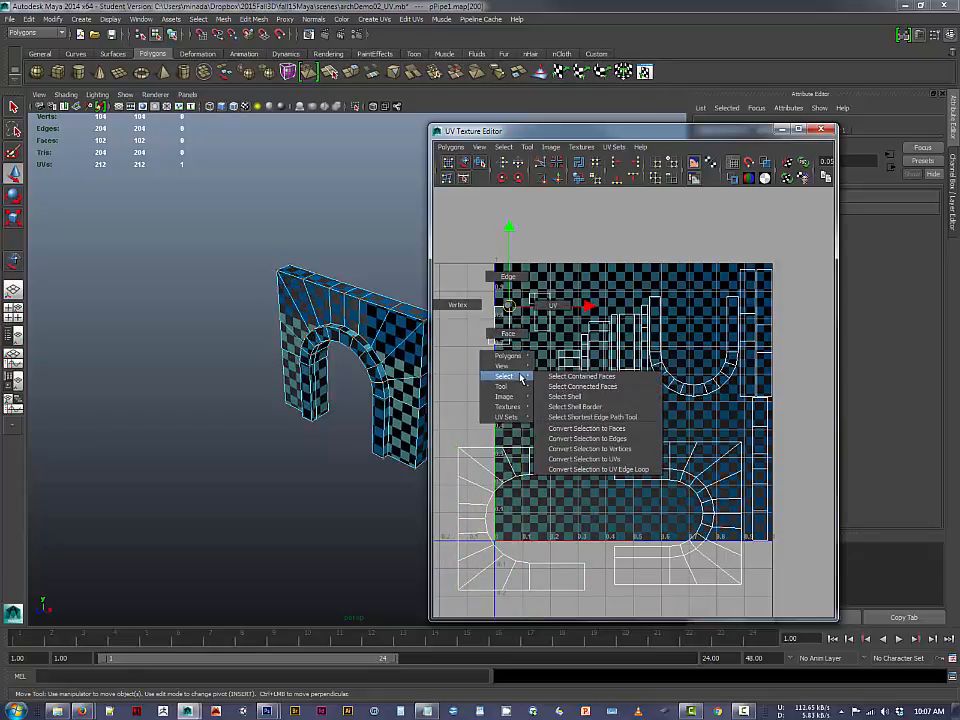
pyautogui.click(566, 396)
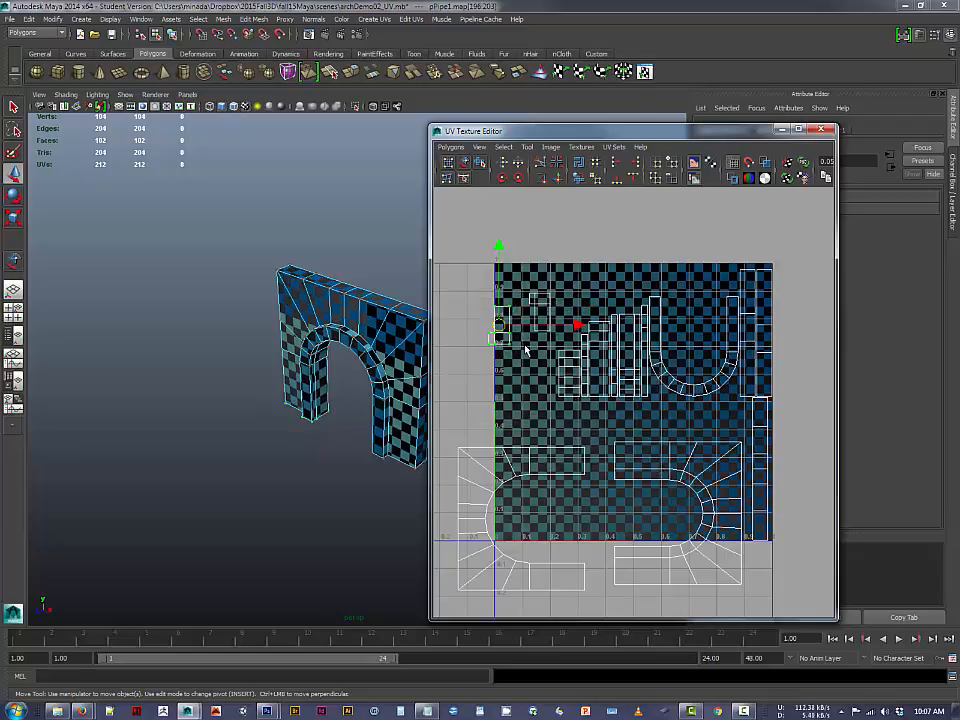
pyautogui.moveTo(499, 328); pyautogui.dragTo(465, 330)
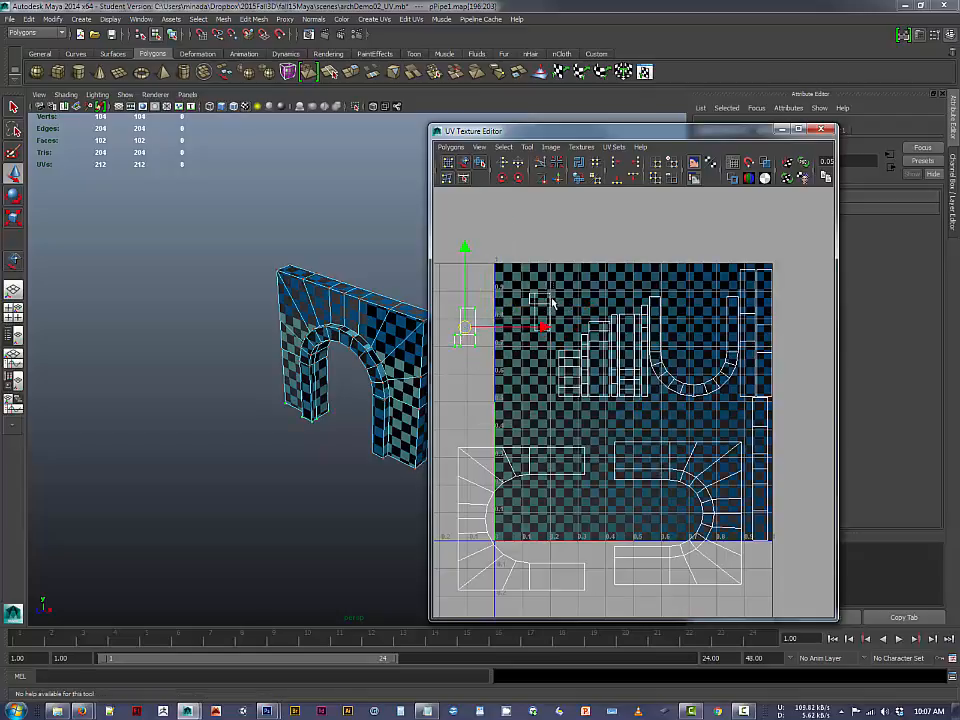
# Select individual UVs on the arch and in the UV layout to examine how model points correspond to shell points.
pyautogui.click(550, 291)
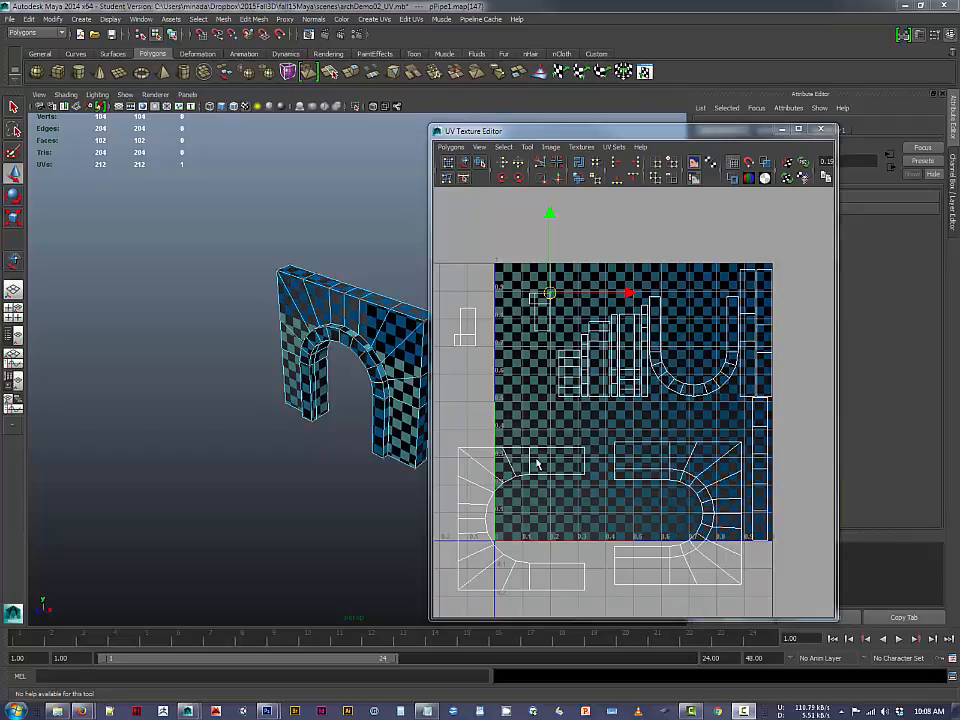
pyautogui.click(375, 362)
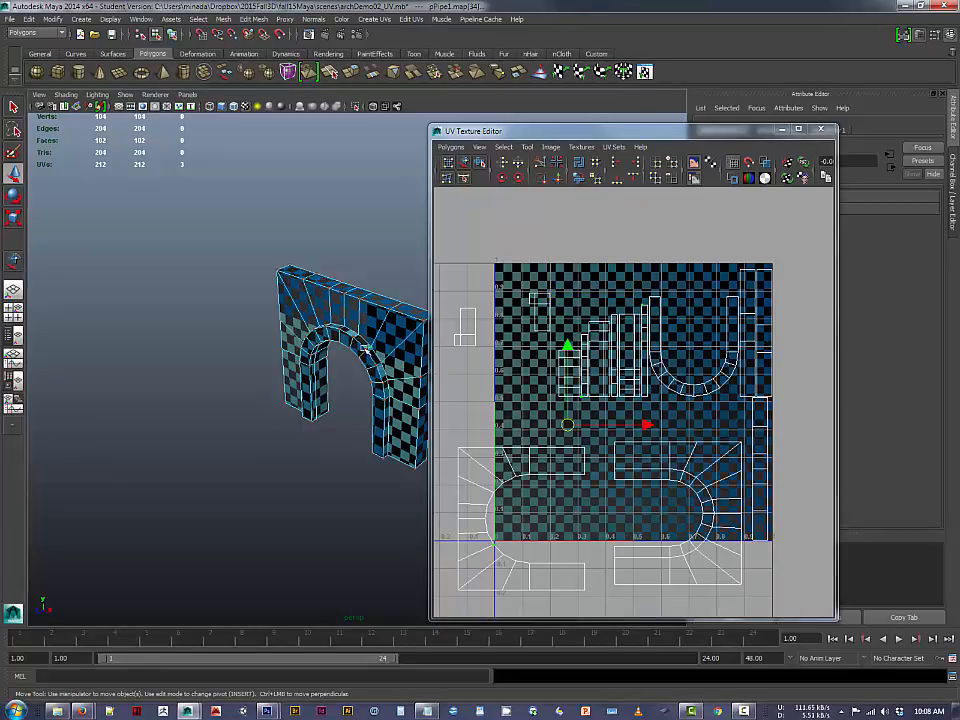
pyautogui.click(366, 349)
pyautogui.click(389, 310)
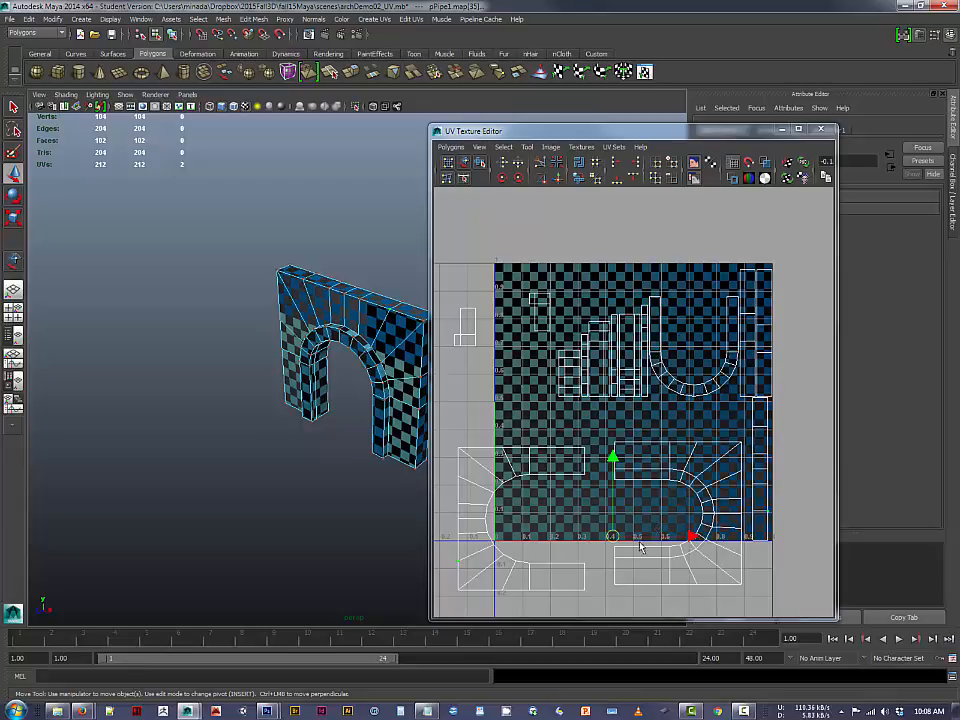
pyautogui.click(538, 451)
pyautogui.moveTo(519, 441); pyautogui.dragTo(554, 496)
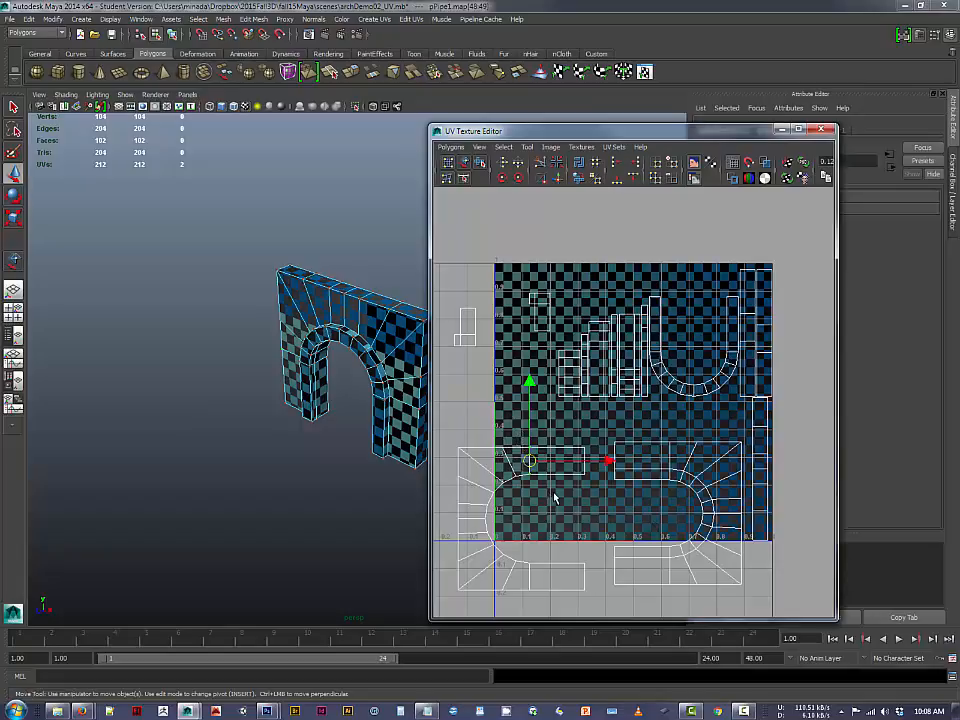
pyautogui.moveTo(478, 428); pyautogui.dragTo(540, 504)
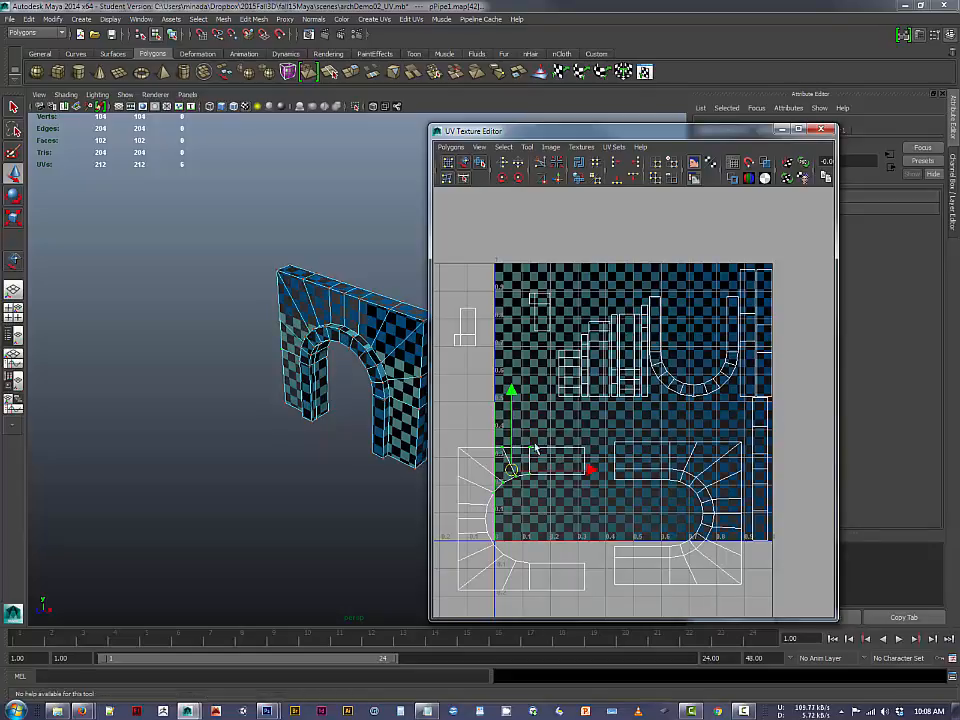
# Select the left U-shaped shell with the Move UV Shell tool and rotate it 90 degrees clockwise in two 45-degree increments.
pyautogui.click(466, 166)
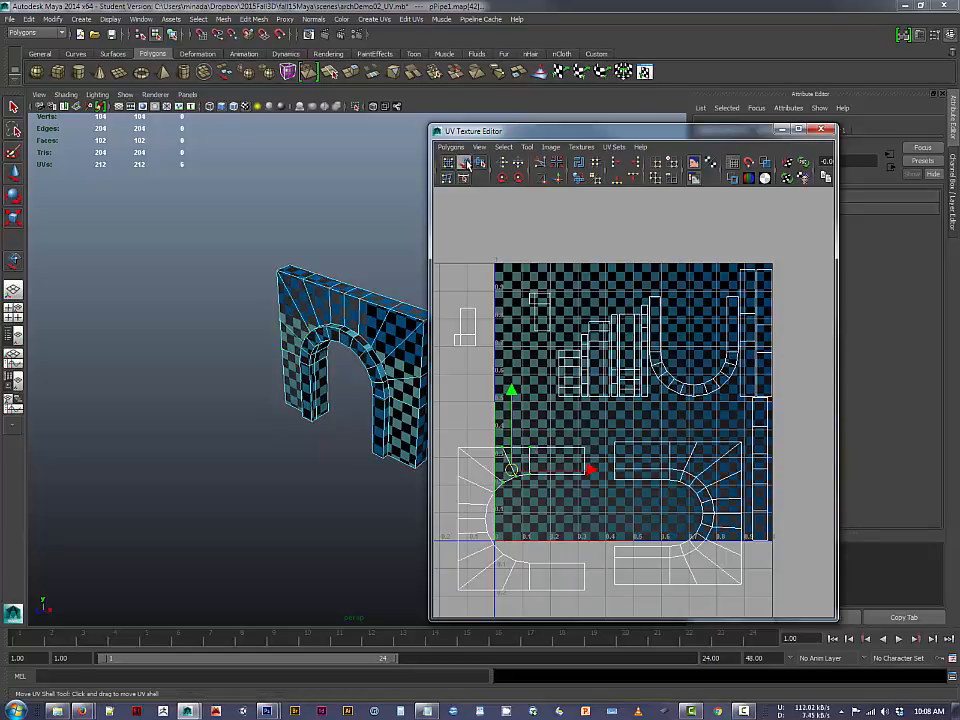
pyautogui.moveTo(581, 444); pyautogui.dragTo(594, 461)
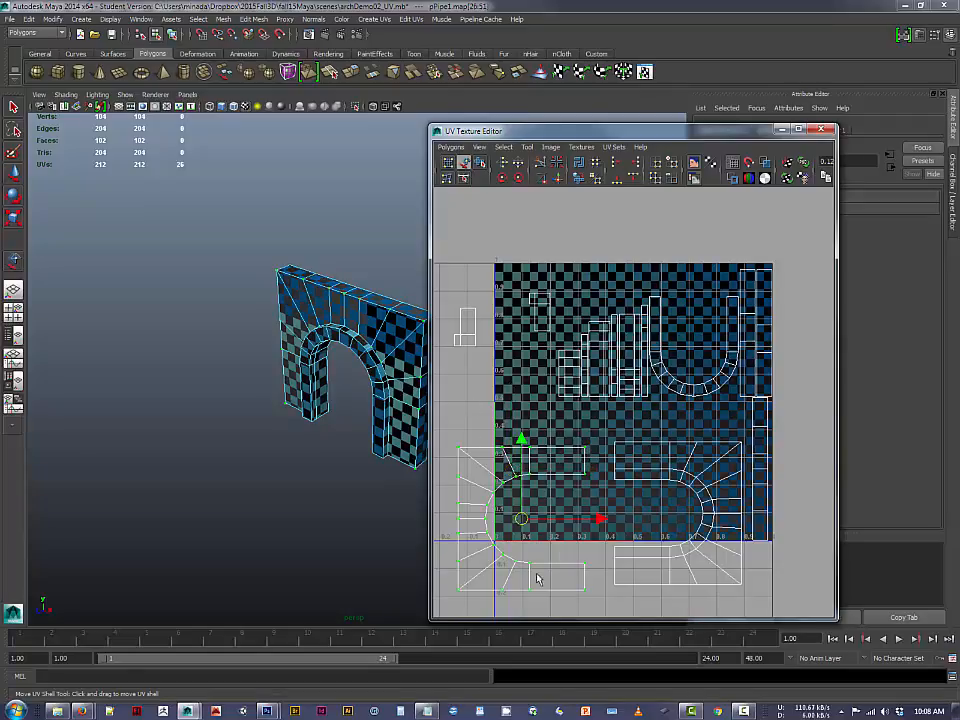
pyautogui.click(519, 179)
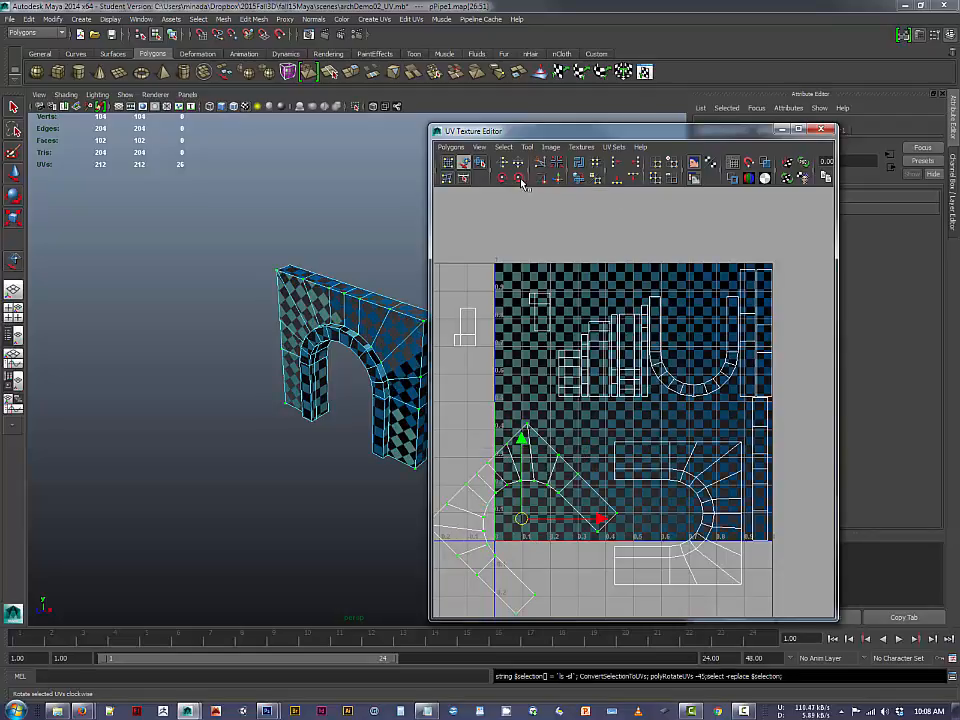
pyautogui.click(519, 179)
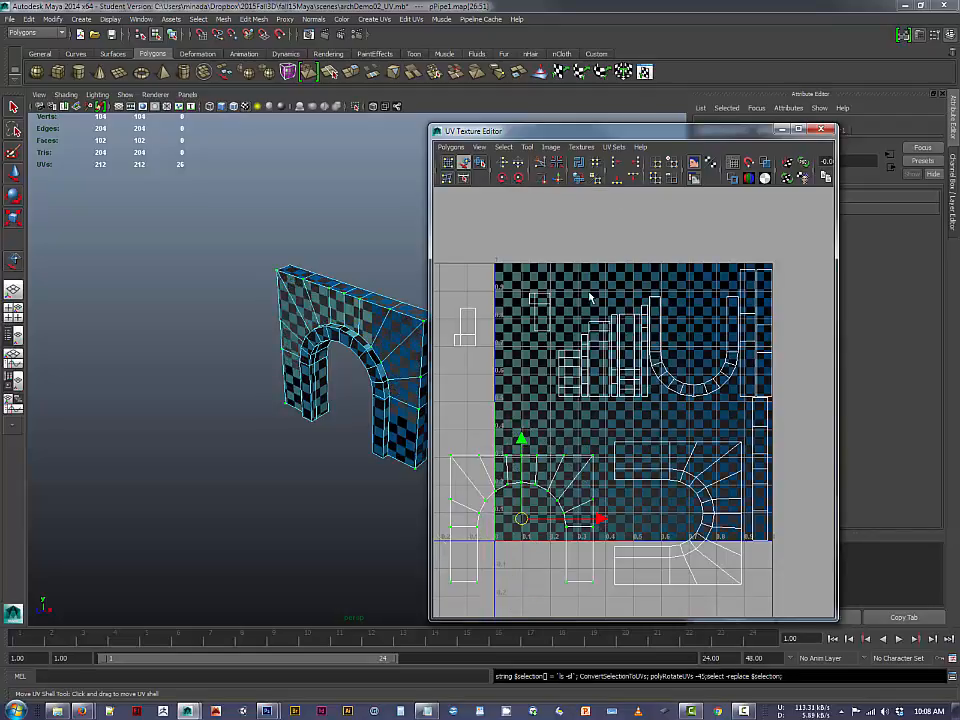
pyautogui.scroll(-3, 606, 403)
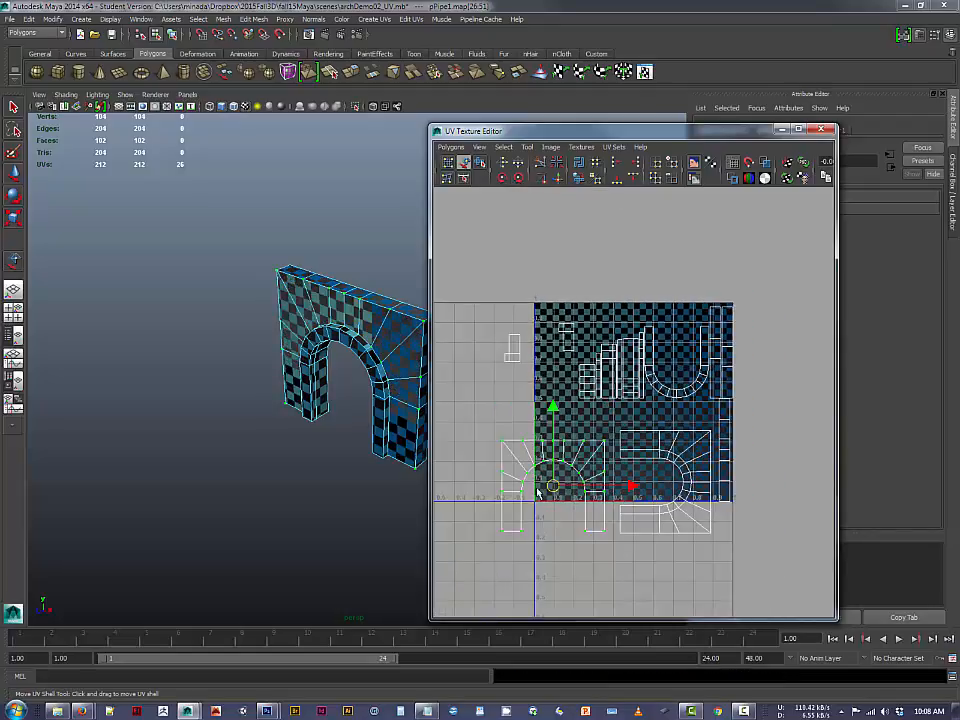
# Move the left arch shell down and left, then rotate the right arch shell upright counterclockwise and place it level beside it.
pyautogui.moveTo(552, 490); pyautogui.dragTo(506, 508)
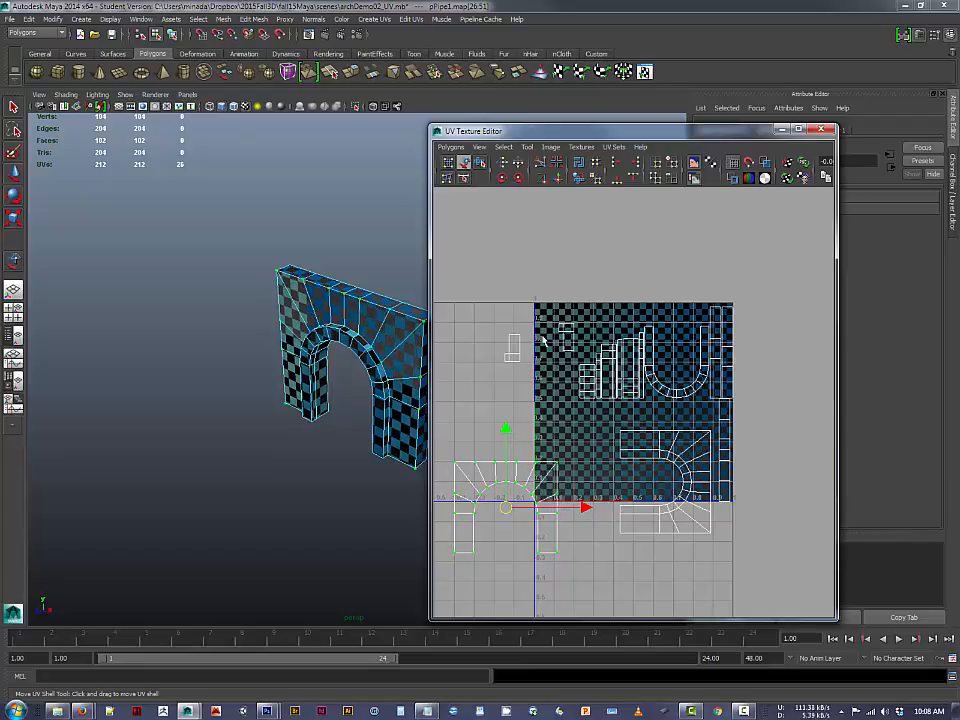
pyautogui.click(627, 437)
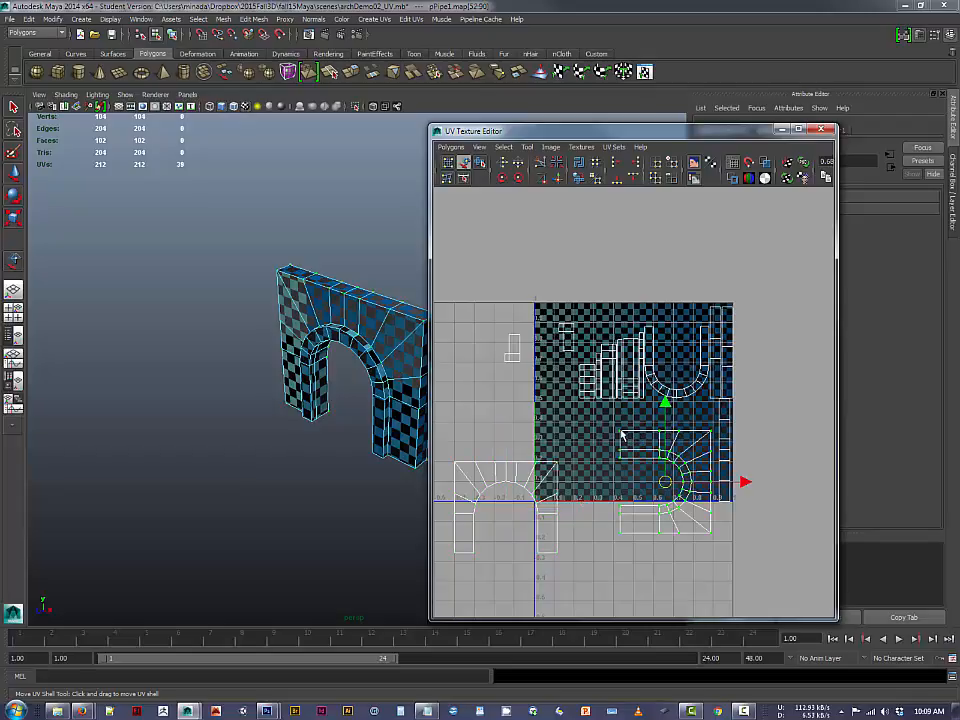
pyautogui.scroll(-2, 627, 437)
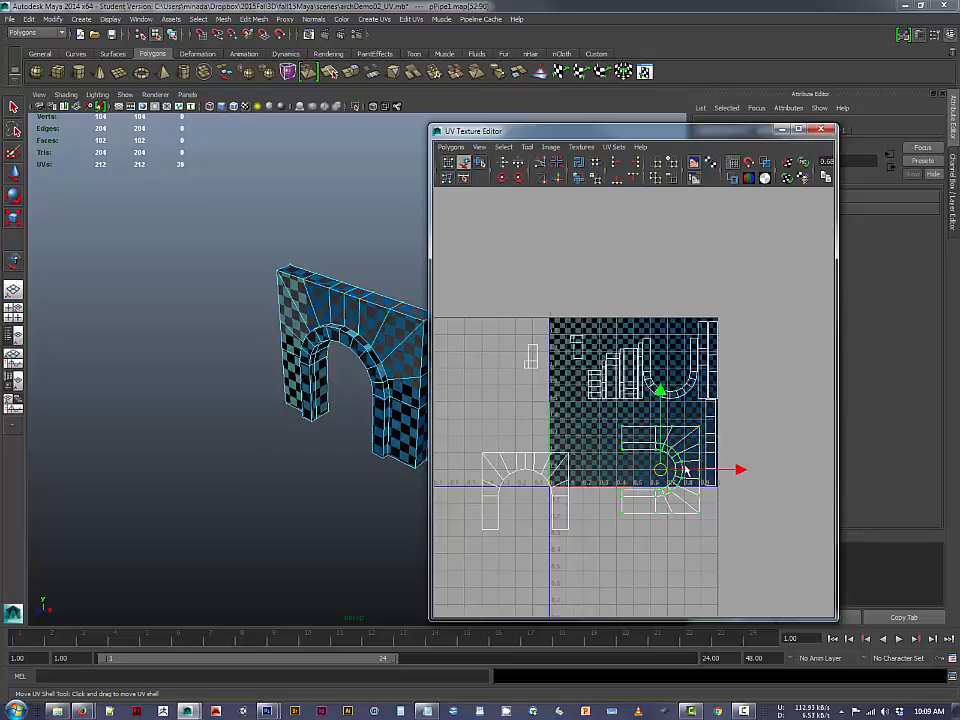
pyautogui.click(503, 179)
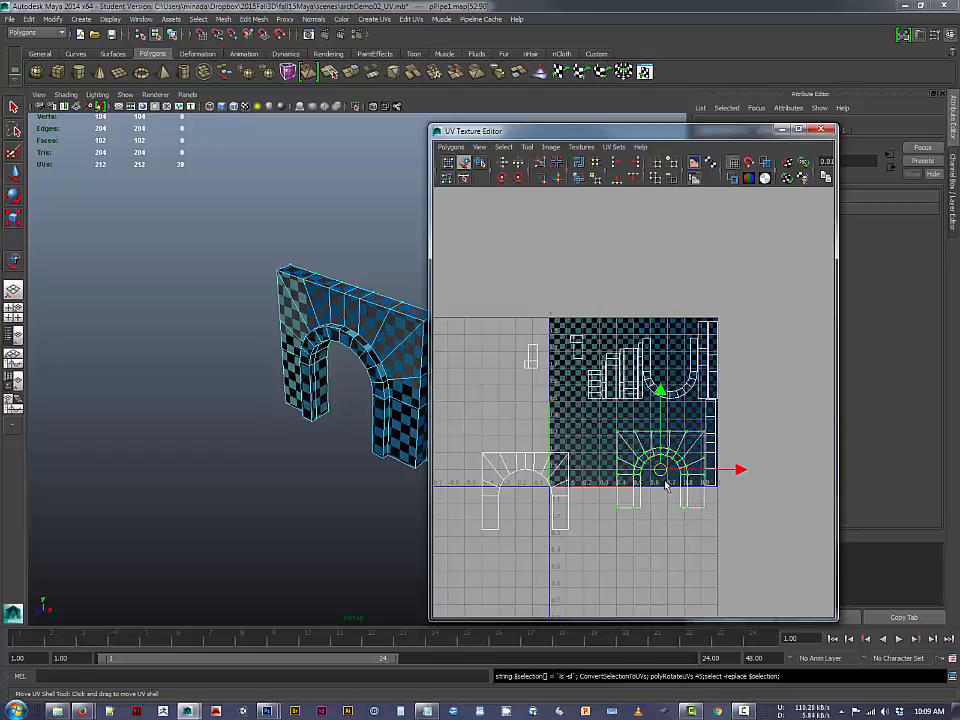
pyautogui.moveTo(662, 470); pyautogui.dragTo(638, 490)
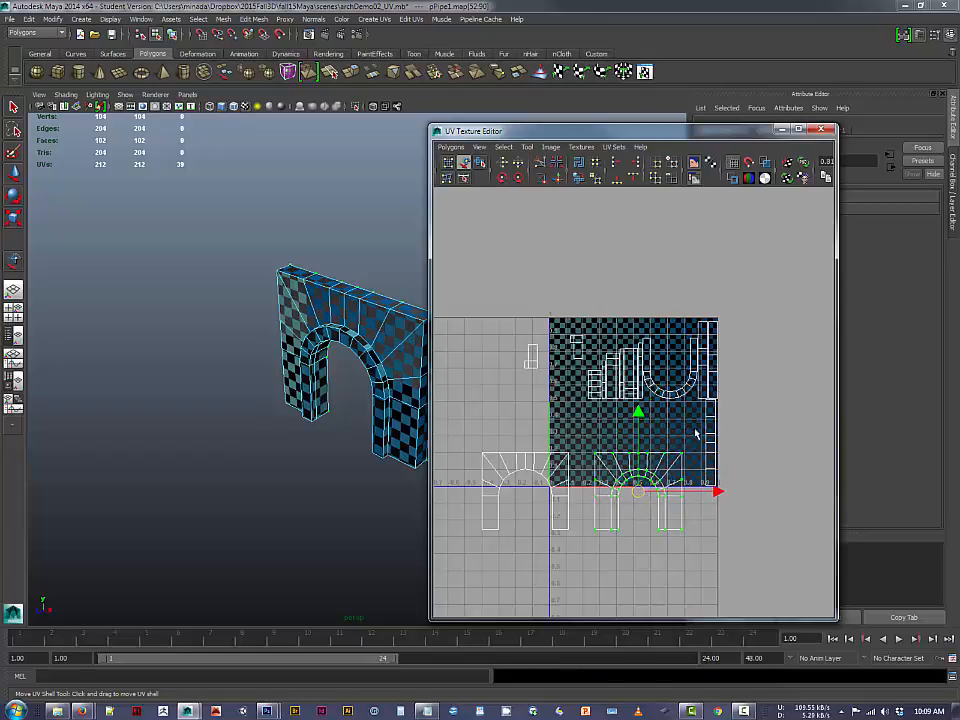
# Select the narrow U-shaped shell in the tile's upper right and rotate it 180 degrees counterclockwise in 45-degree increments.
pyautogui.click(651, 367)
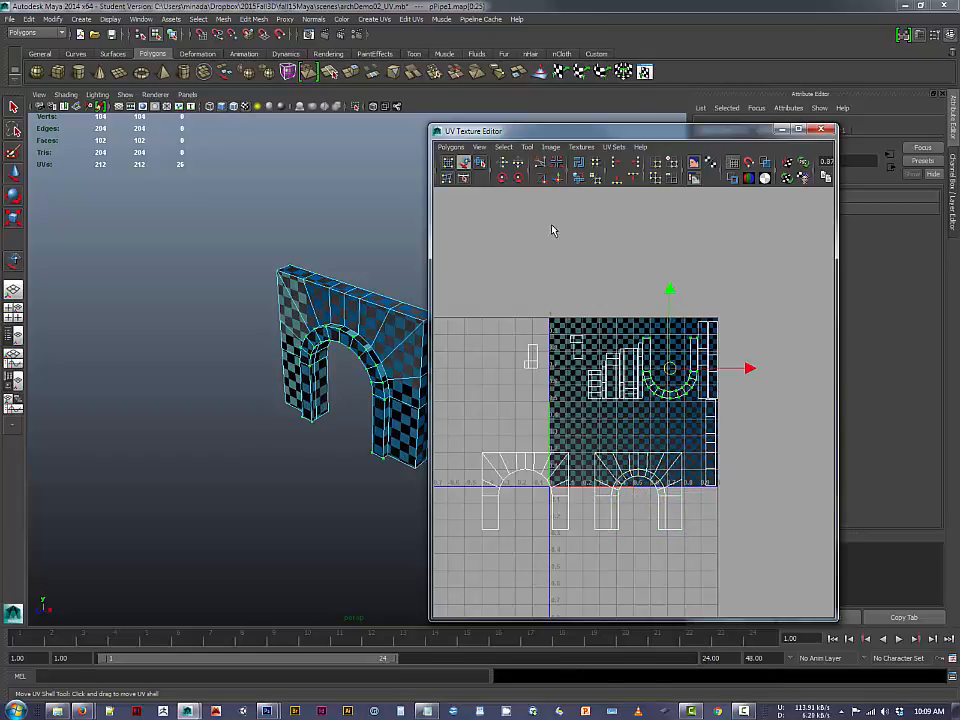
pyautogui.click(503, 179)
pyautogui.click(503, 179)
pyautogui.click(503, 179)
pyautogui.click(503, 179)
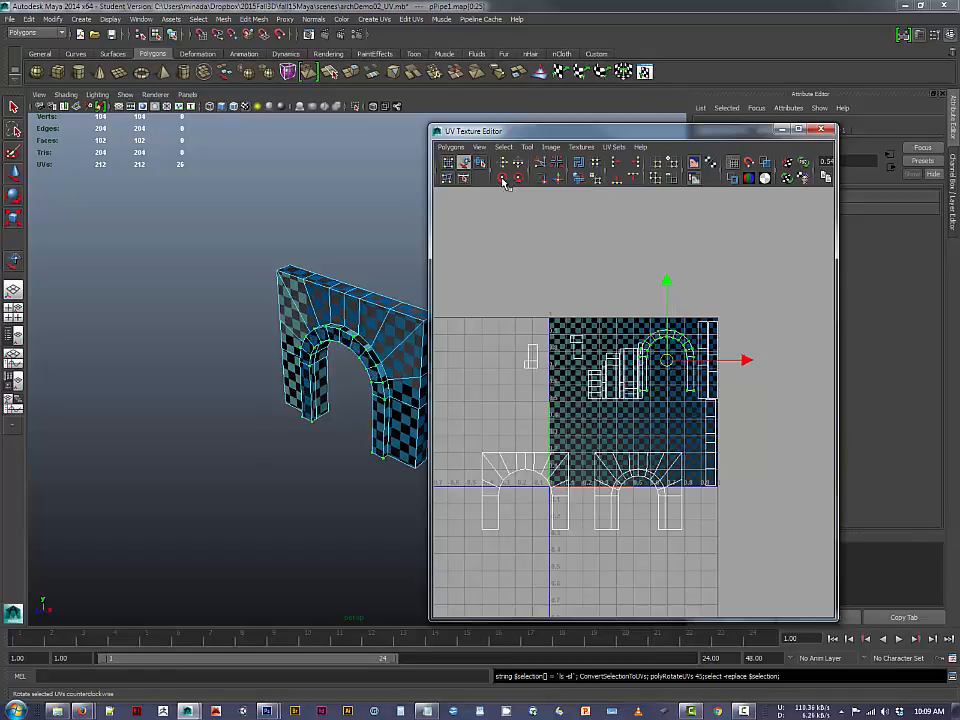
# Undo the attempted move of the narrow arch shell and turn off Prevent overlap for the Move UV Shell tool.
pyautogui.moveTo(660, 386); pyautogui.dragTo(560, 509)
pyautogui.hotkey('ctrl', 'z')
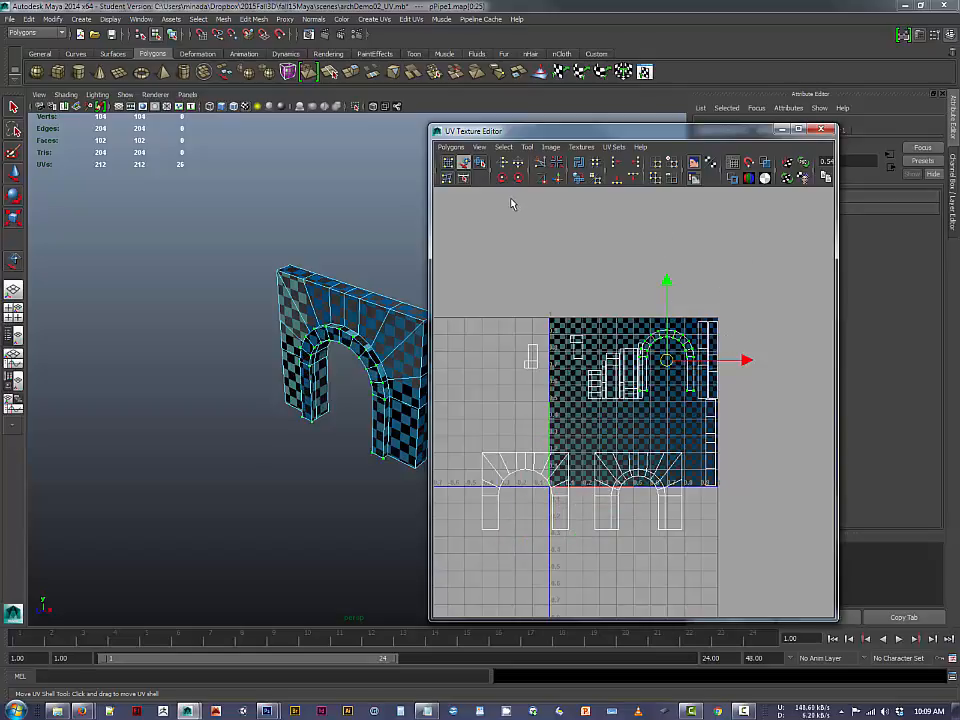
pyautogui.doubleClick(465, 164)
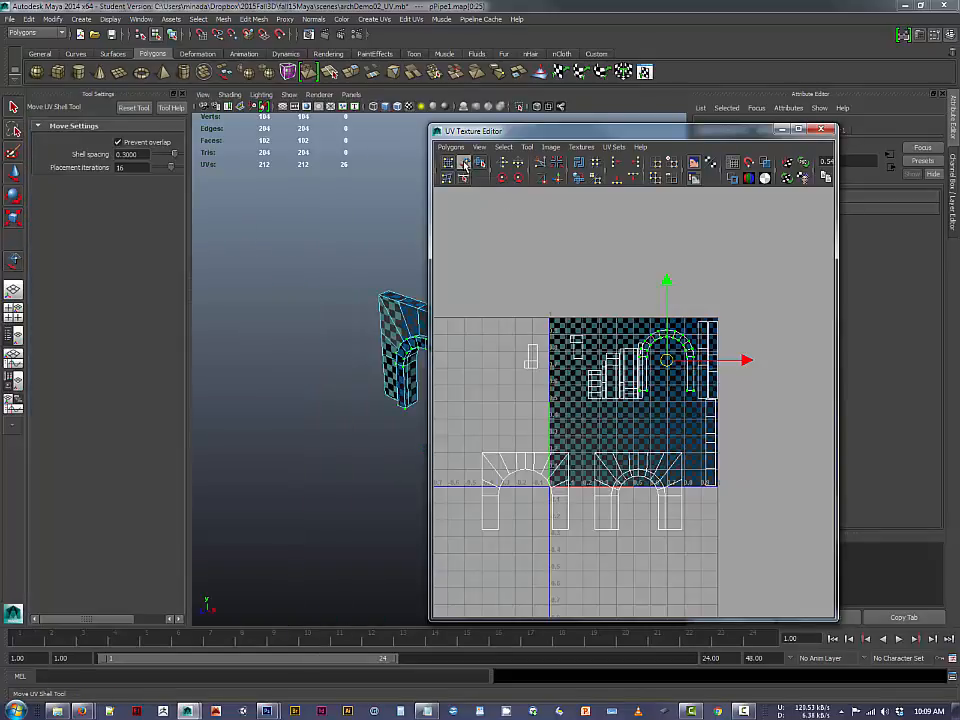
pyautogui.click(118, 143)
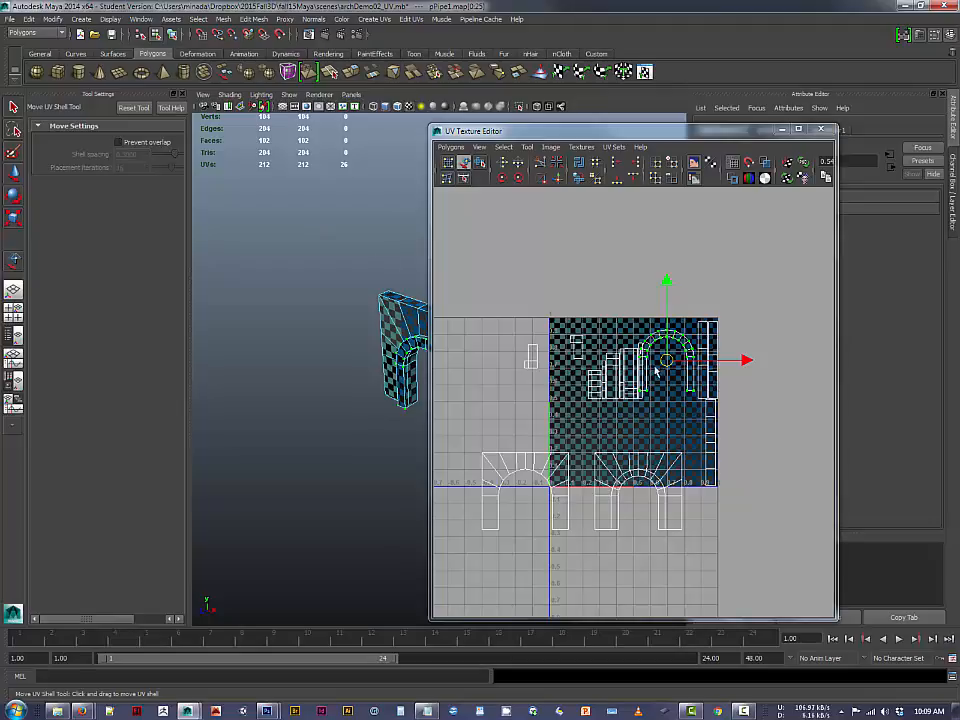
# Move the narrow arch shell out of the tile and fit it inside the opening of the left arch shell.
pyautogui.moveTo(639, 279); pyautogui.dragTo(611, 185, button='middle')
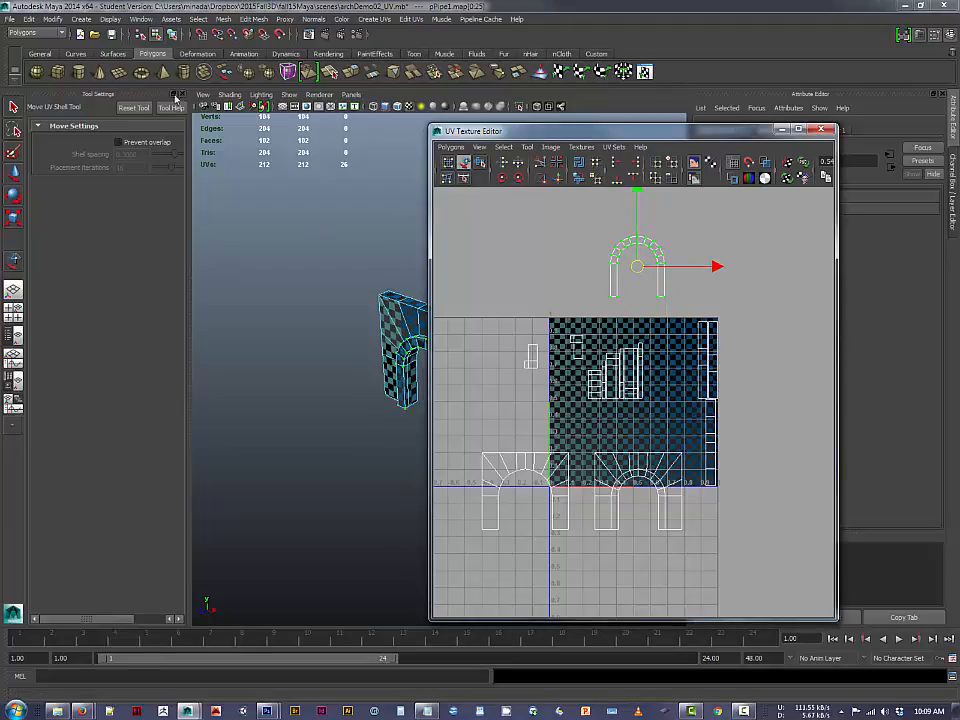
pyautogui.click(183, 95)
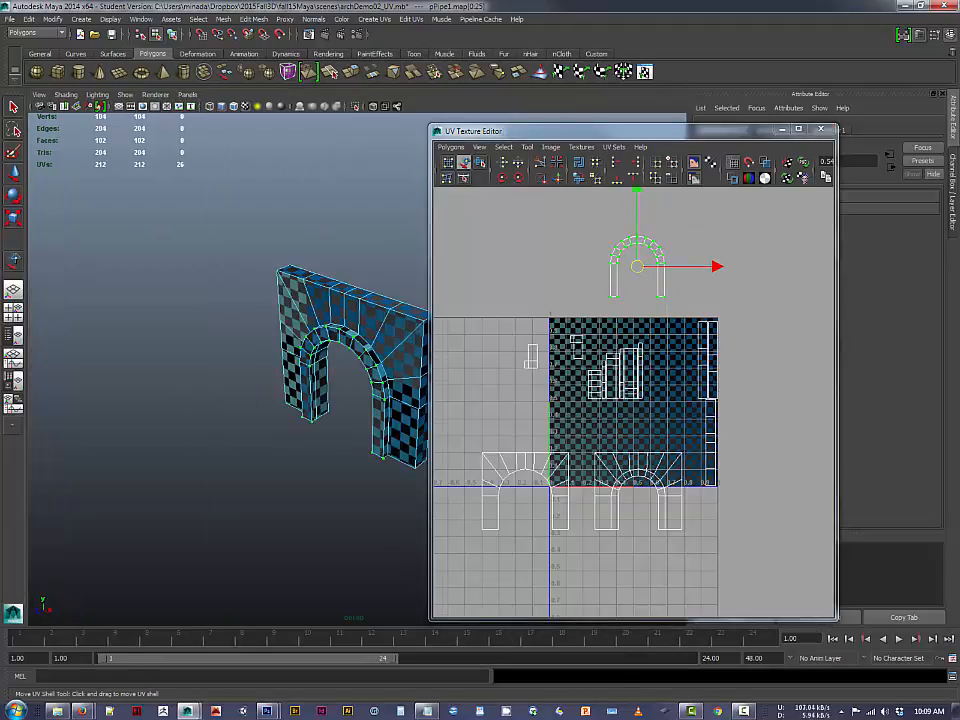
pyautogui.scroll(2, 678, 245)
pyautogui.moveTo(643, 231); pyautogui.dragTo(504, 528, button='middle')
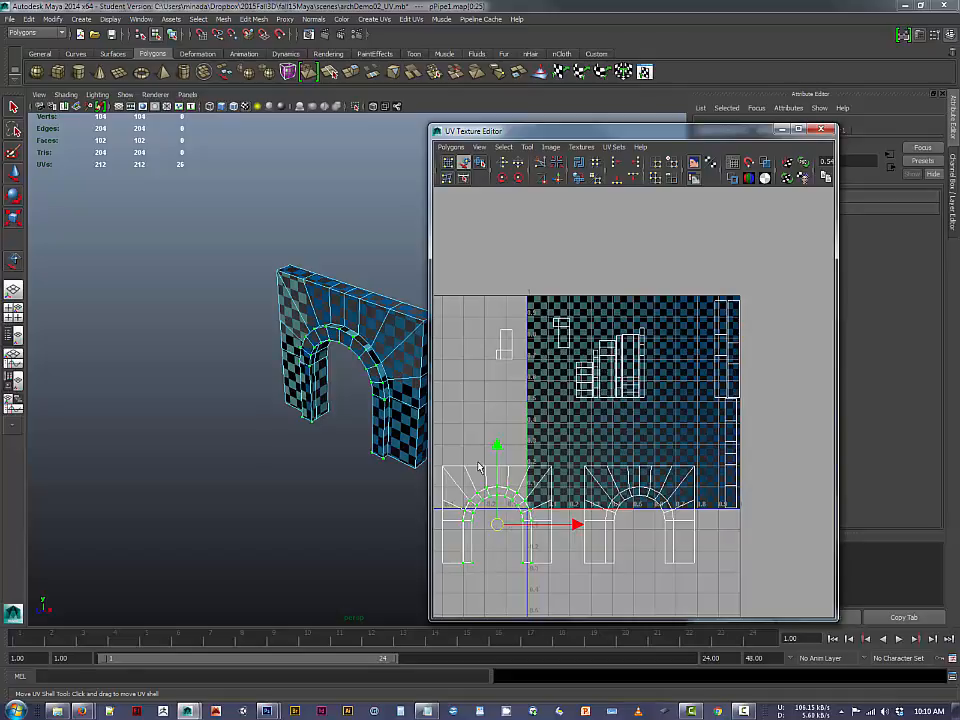
# Move the two small stepped shells above the UV tile and set them side by side.
pyautogui.click(512, 340)
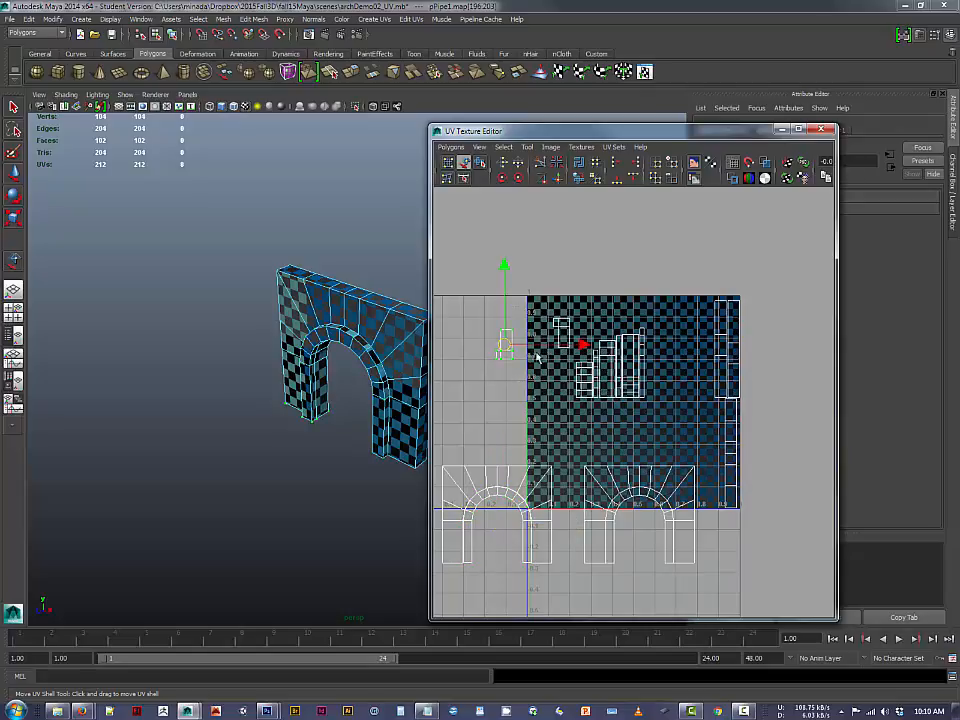
pyautogui.moveTo(507, 345); pyautogui.dragTo(497, 246)
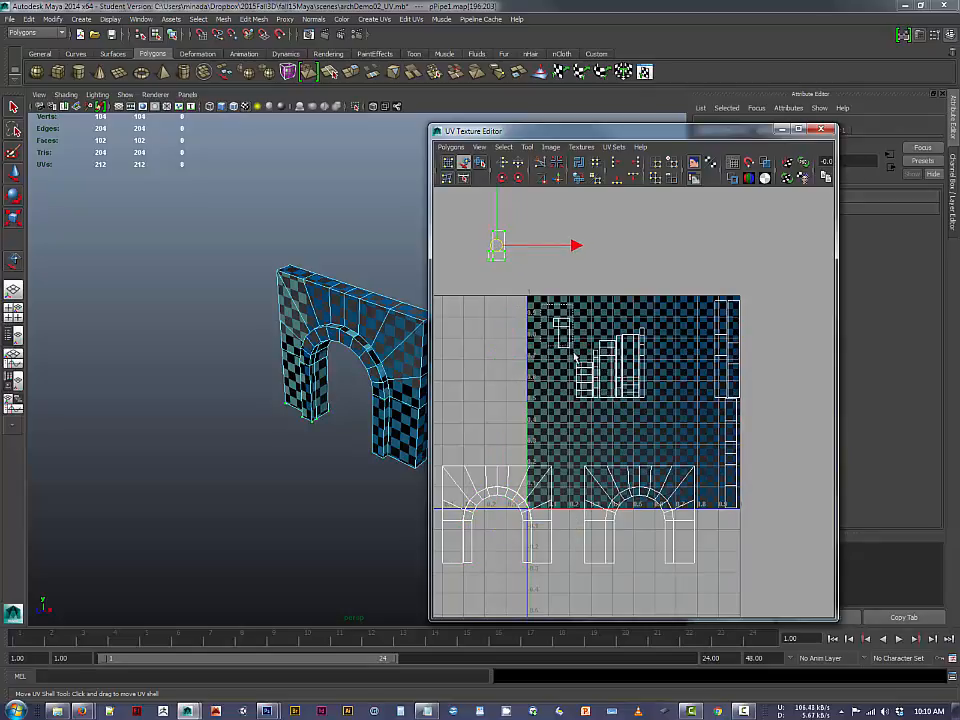
pyautogui.click(563, 340)
pyautogui.moveTo(563, 340); pyautogui.dragTo(533, 250)
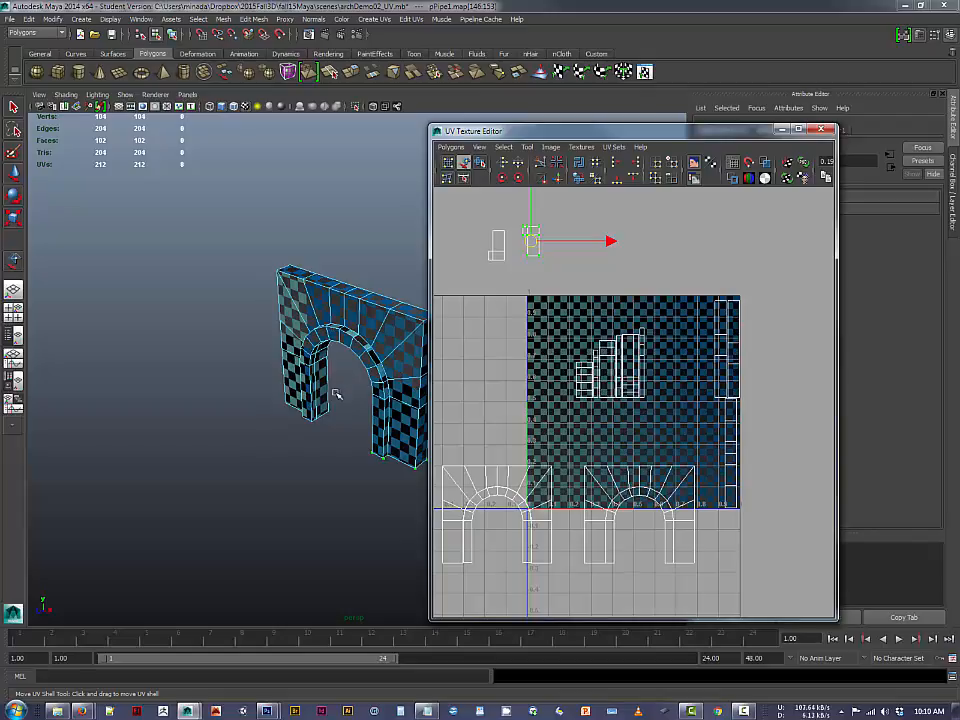
# Select the curved underside faces of the arch opening, from the left springing point up to the crown.
pyautogui.keyDown('alt'); pyautogui.moveTo(336, 392); pyautogui.dragTo(330, 366); pyautogui.keyUp('alt')
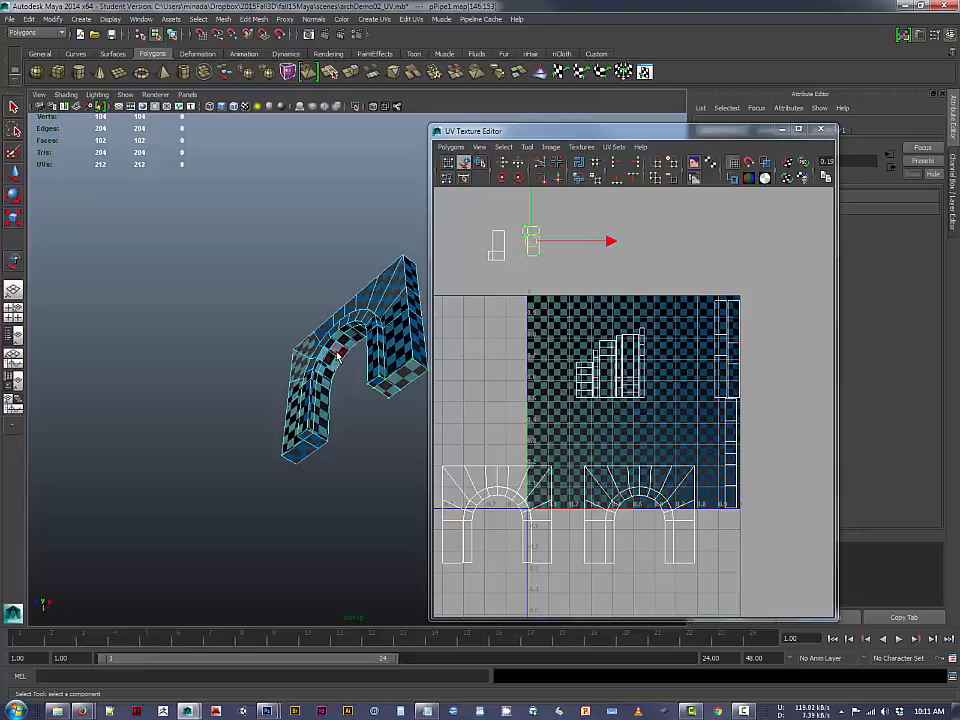
pyautogui.moveTo(339, 371)
pyautogui.keyDown('alt'); pyautogui.mouseDown()
pyautogui.moveTo(364, 388)
pyautogui.moveTo(340, 358)
pyautogui.mouseUp(); pyautogui.keyUp('alt')
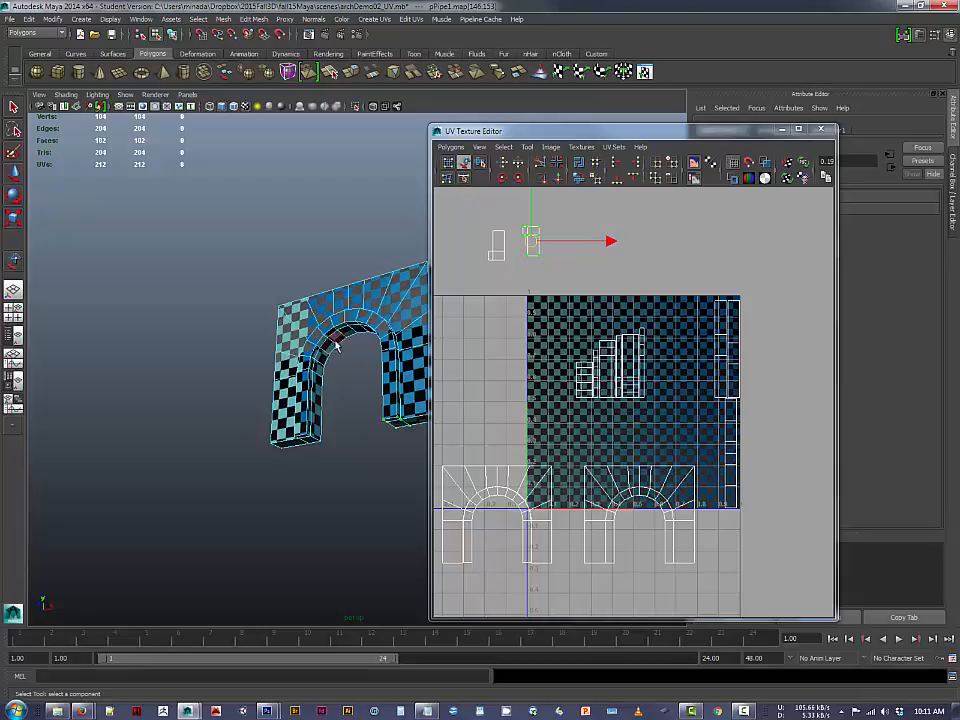
pyautogui.keyDown('alt'); pyautogui.moveTo(339, 372); pyautogui.dragTo(391, 357); pyautogui.keyUp('alt')
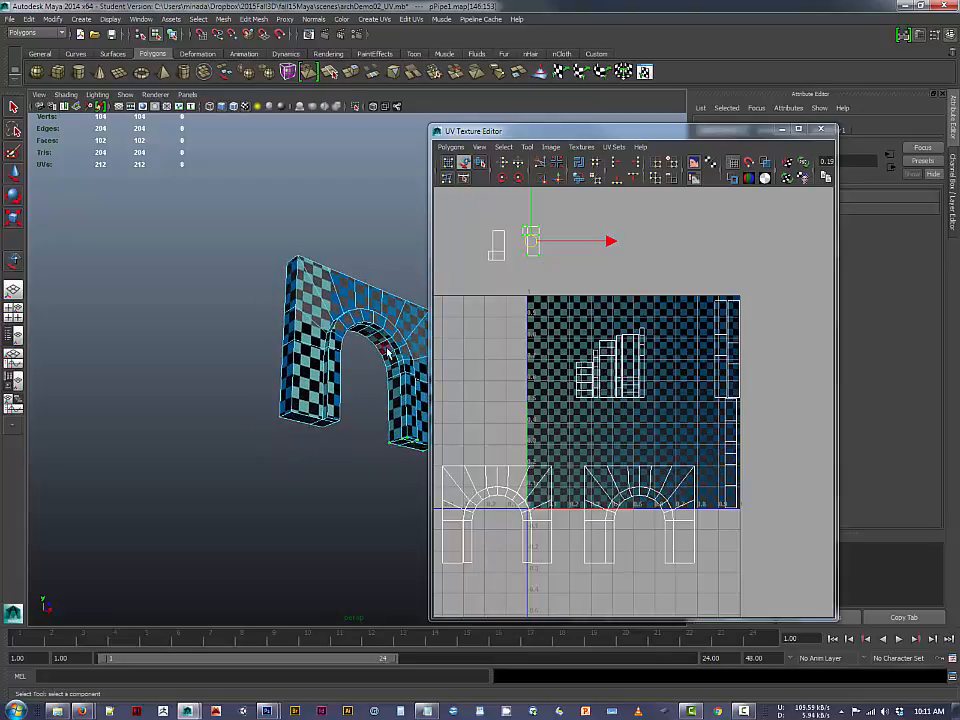
pyautogui.moveTo(386, 351)
pyautogui.keyDown('alt'); pyautogui.mouseDown()
pyautogui.moveTo(300, 360)
pyautogui.moveTo(328, 355)
pyautogui.moveTo(398, 370)
pyautogui.mouseUp(); pyautogui.keyUp('alt')
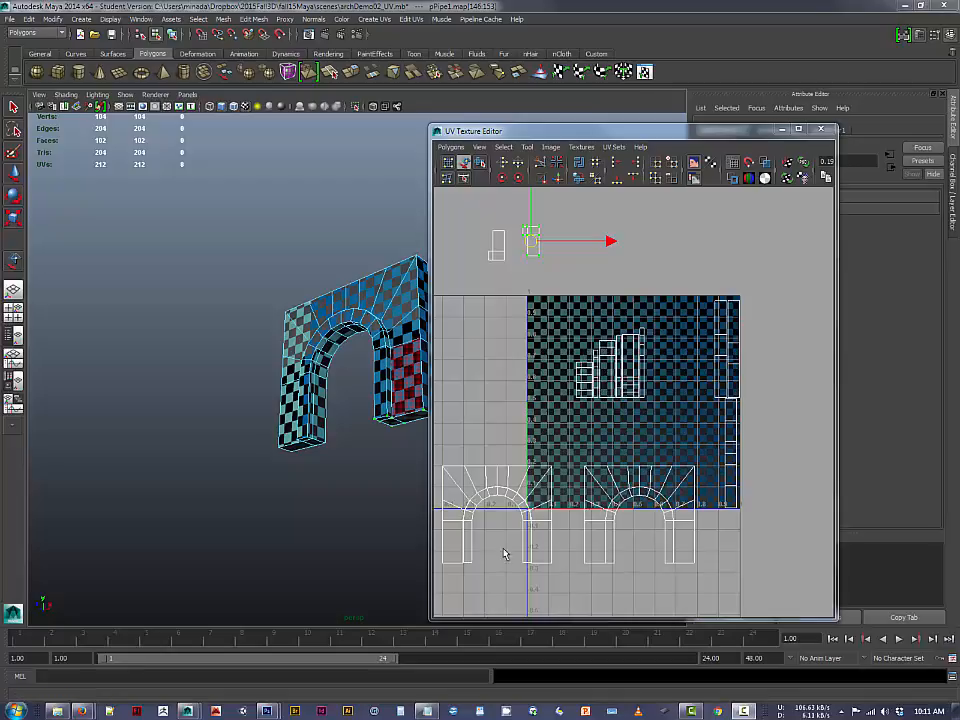
pyautogui.click(358, 405)
pyautogui.keyDown('alt'); pyautogui.moveTo(346, 401); pyautogui.dragTo(340, 368); pyautogui.keyUp('alt')
pyautogui.click(320, 362)
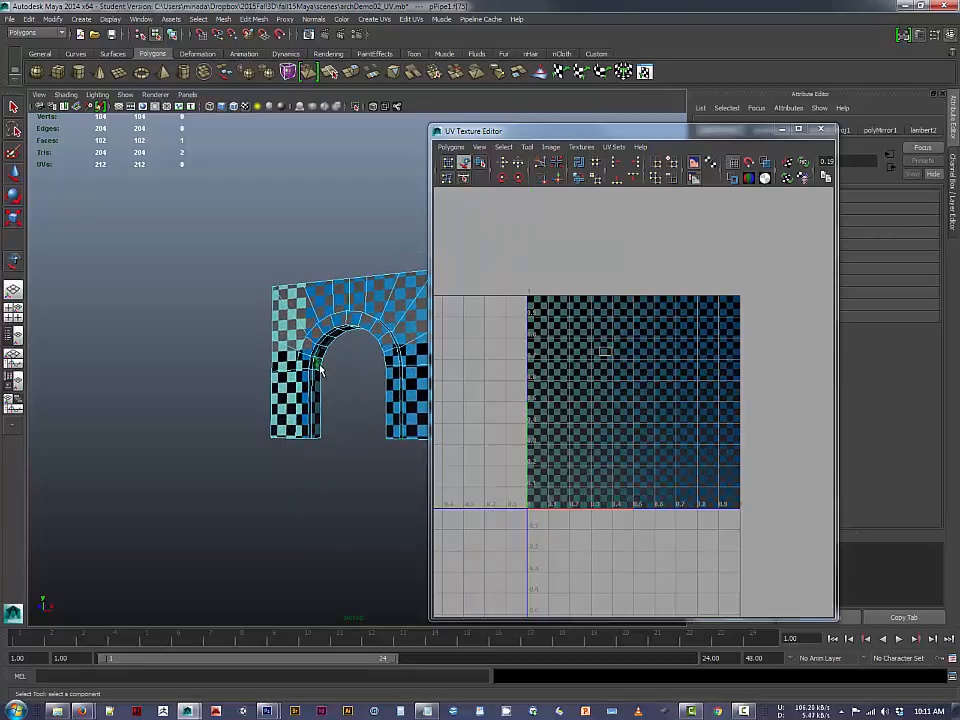
pyautogui.keyDown('shift'); pyautogui.click(313, 353); pyautogui.keyUp('shift')
pyautogui.keyDown('shift'); pyautogui.click(320, 355); pyautogui.keyUp('shift')
pyautogui.keyDown('shift'); pyautogui.click(323, 345); pyautogui.keyUp('shift')
pyautogui.keyDown('shift'); pyautogui.click(328, 341); pyautogui.keyUp('shift')
pyautogui.keyDown('shift'); pyautogui.click(332, 337); pyautogui.keyUp('shift')
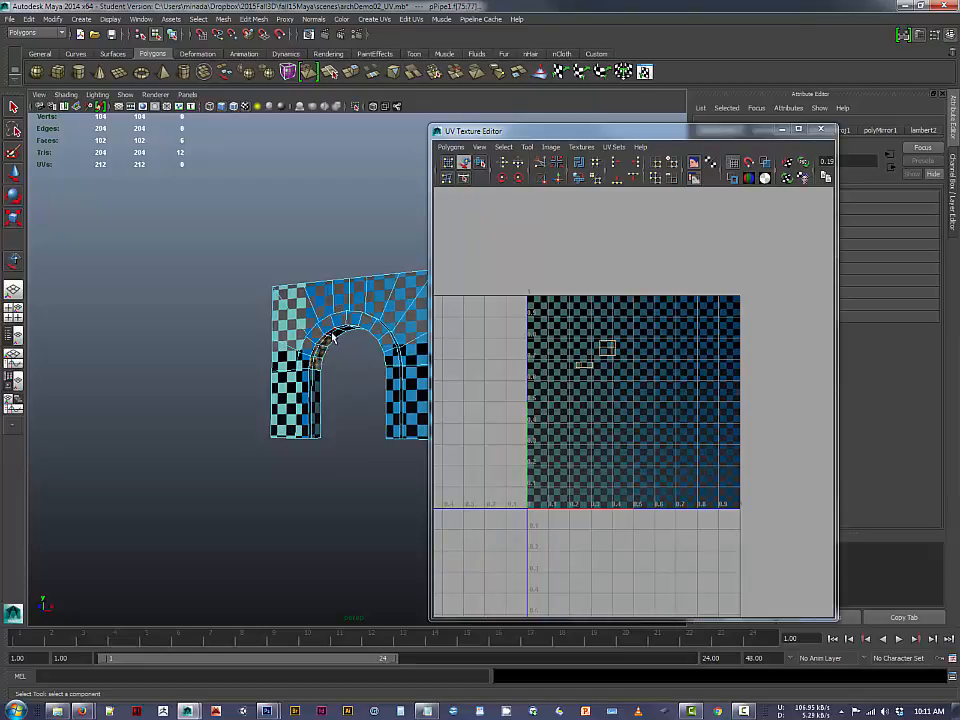
pyautogui.keyDown('shift'); pyautogui.click(337, 334); pyautogui.keyUp('shift')
pyautogui.keyDown('shift'); pyautogui.click(343, 331); pyautogui.keyUp('shift')
pyautogui.keyDown('shift'); pyautogui.click(347, 335); pyautogui.keyUp('shift')
# Add the curved underside faces from the crown down the right side of the opening to the selection.
pyautogui.keyDown('alt'); pyautogui.moveTo(348, 364); pyautogui.dragTo(366, 340); pyautogui.keyUp('alt')
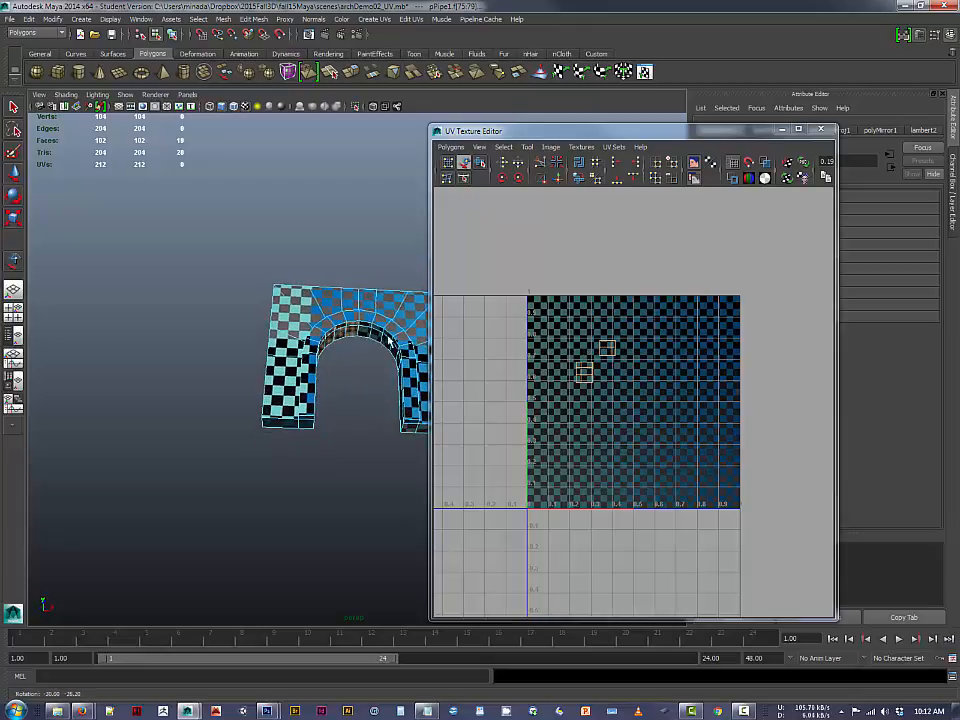
pyautogui.keyDown('shift'); pyautogui.click(365, 336); pyautogui.keyUp('shift')
pyautogui.keyDown('shift'); pyautogui.click(378, 334); pyautogui.keyUp('shift')
pyautogui.keyDown('shift'); pyautogui.click(375, 335); pyautogui.keyUp('shift')
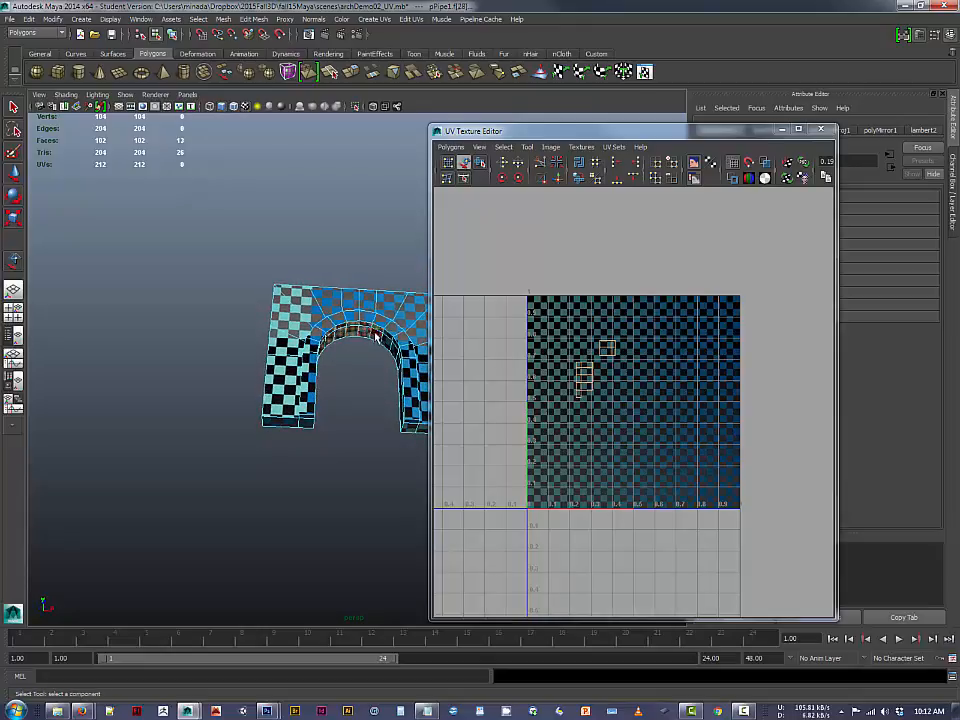
pyautogui.keyDown('shift'); pyautogui.click(384, 337); pyautogui.keyUp('shift')
pyautogui.keyDown('shift'); pyautogui.click(391, 343); pyautogui.keyUp('shift')
pyautogui.keyDown('shift'); pyautogui.click(393, 346); pyautogui.keyUp('shift')
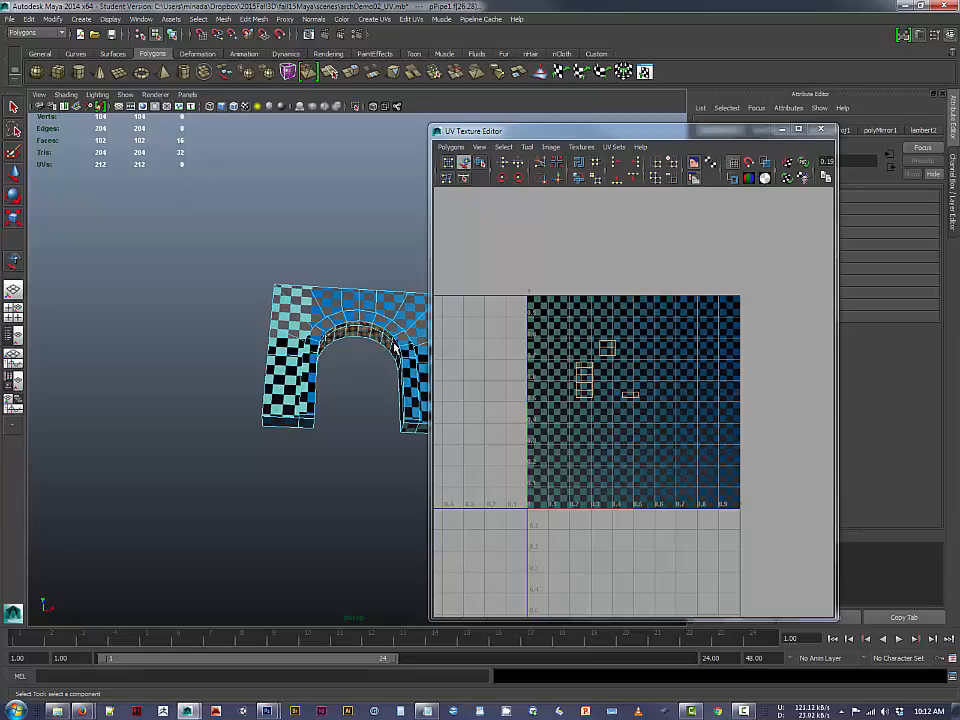
pyautogui.keyDown('shift'); pyautogui.click(394, 348); pyautogui.keyUp('shift')
pyautogui.keyDown('shift'); pyautogui.click(394, 353); pyautogui.keyUp('shift')
# Add the narrow curved ledge faces along the right side and crown of the arch to the selection.
pyautogui.keyDown('alt'); pyautogui.moveTo(378, 388); pyautogui.dragTo(317, 435); pyautogui.keyUp('alt')
pyautogui.keyDown('shift'); pyautogui.click(396, 393); pyautogui.keyUp('shift')
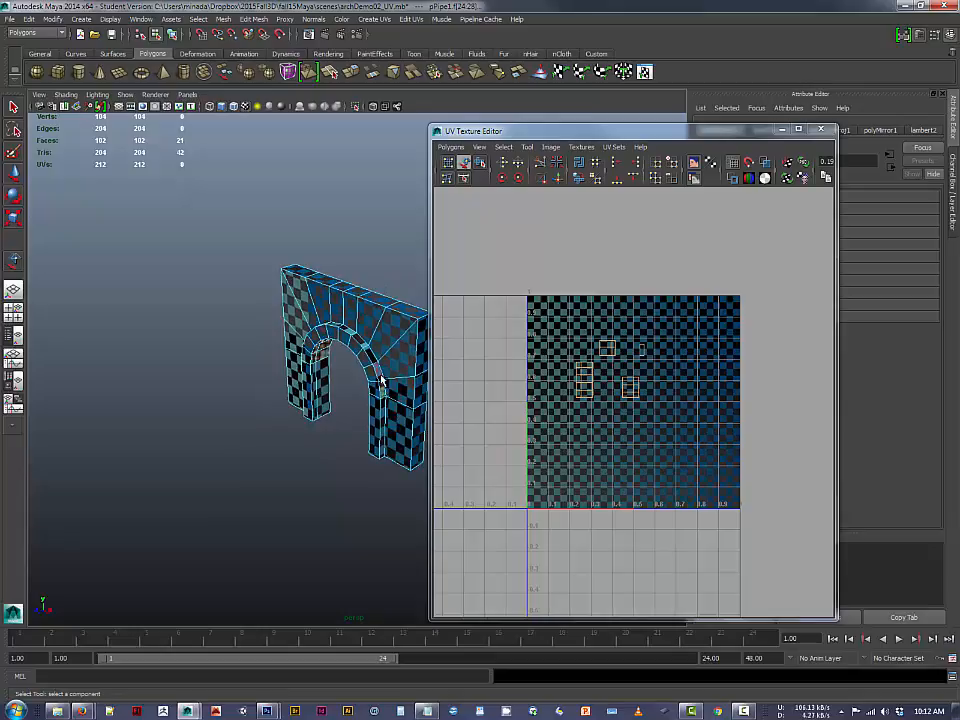
pyautogui.keyDown('shift'); pyautogui.click(376, 366); pyautogui.keyUp('shift')
pyautogui.keyDown('shift'); pyautogui.click(370, 355); pyautogui.keyUp('shift')
pyautogui.keyDown('shift'); pyautogui.click(360, 343); pyautogui.keyUp('shift')
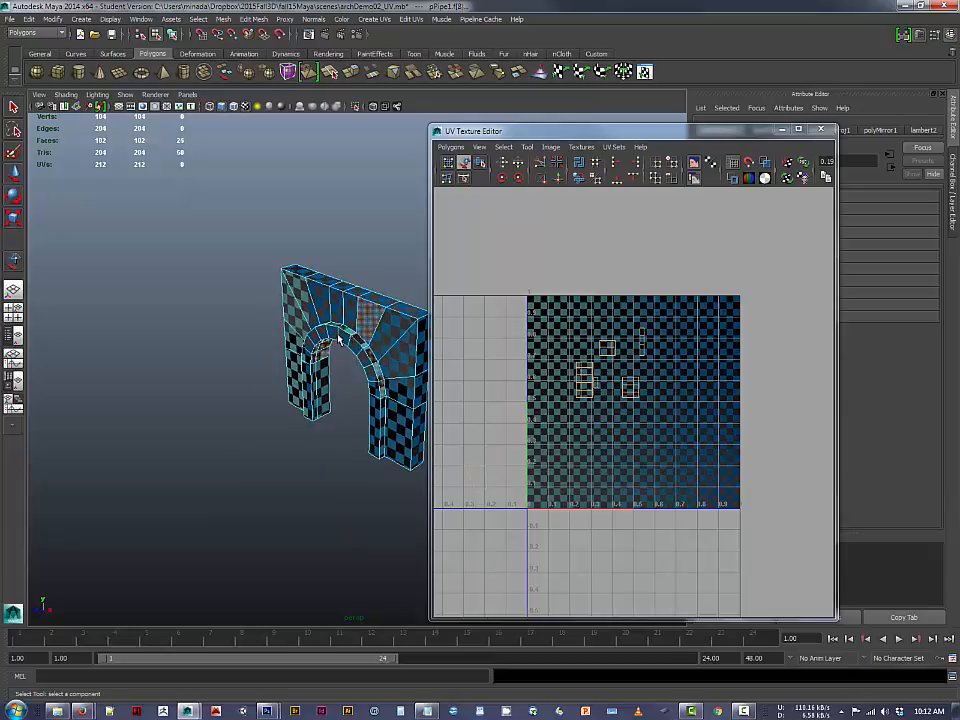
# Add the narrow ledge faces seen from the arch's other side and deselect the accidentally picked flat wall face.
pyautogui.keyDown('alt'); pyautogui.moveTo(328, 380); pyautogui.dragTo(360, 320); pyautogui.keyUp('alt')
pyautogui.keyDown('shift'); pyautogui.click(377, 353); pyautogui.keyUp('shift')
pyautogui.keyDown('shift'); pyautogui.click(356, 360); pyautogui.keyUp('shift')
pyautogui.keyDown('shift'); pyautogui.click(333, 365); pyautogui.keyUp('shift')
pyautogui.keyDown('shift'); pyautogui.click(342, 372); pyautogui.keyUp('shift')
pyautogui.keyDown('shift'); pyautogui.click(352, 308); pyautogui.keyUp('shift')
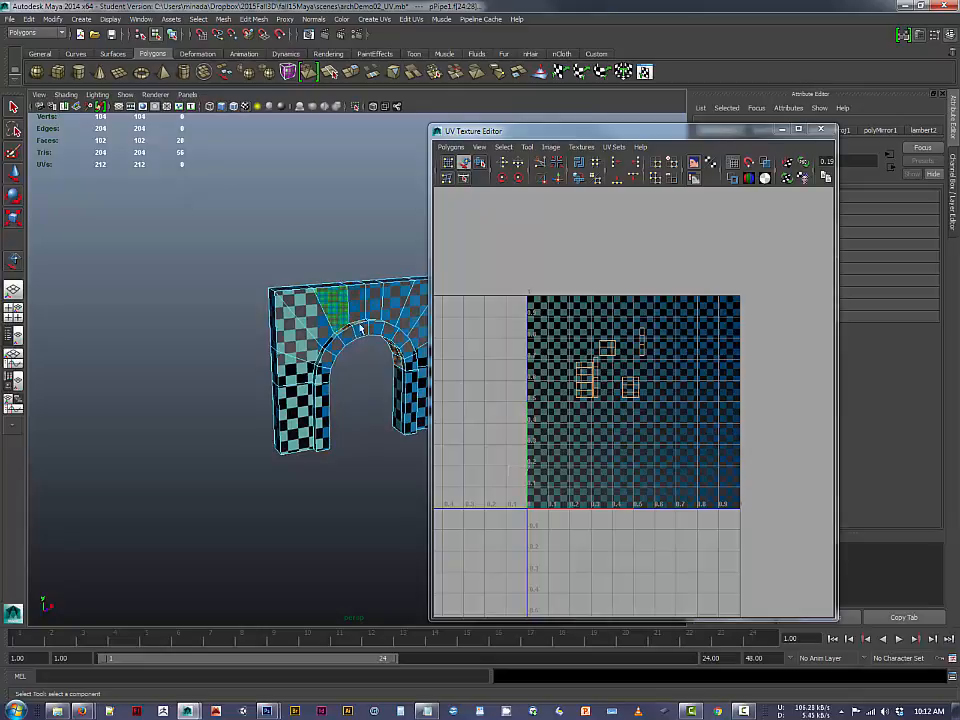
pyautogui.keyDown('shift'); pyautogui.click(349, 332); pyautogui.keyUp('shift')
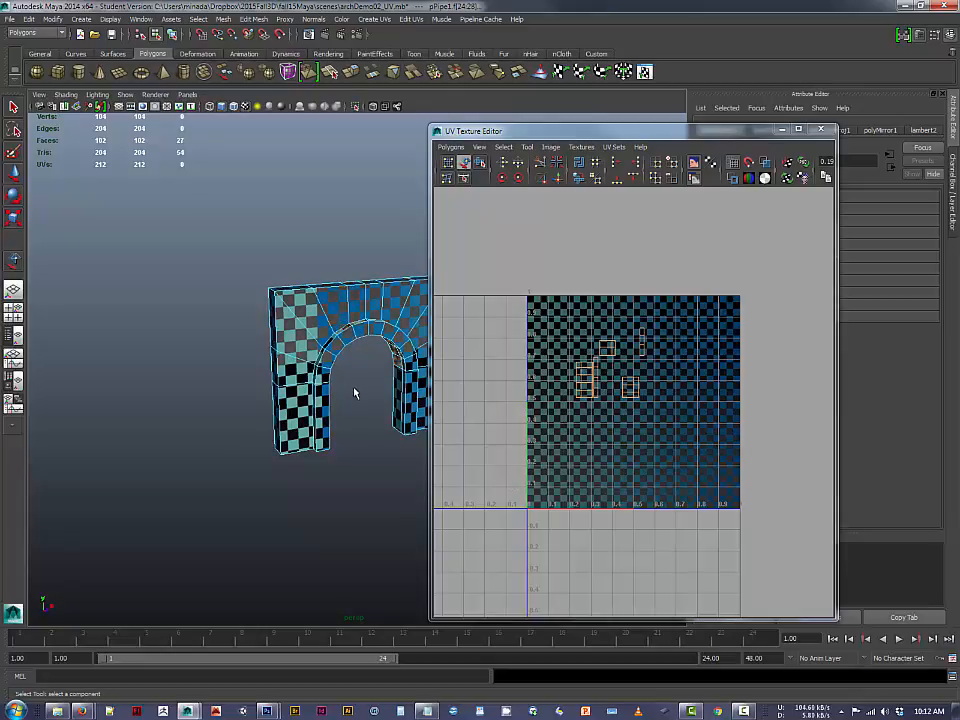
# Add the last curved faces on the left side of the opening, keeping the whole face selection active.
pyautogui.moveTo(354, 393)
pyautogui.keyDown('alt'); pyautogui.mouseDown()
pyautogui.moveTo(368, 386)
pyautogui.moveTo(345, 386)
pyautogui.moveTo(364, 381)
pyautogui.moveTo(338, 374)
pyautogui.moveTo(236, 376)
pyautogui.moveTo(276, 397)
pyautogui.moveTo(236, 401)
pyautogui.moveTo(414, 420)
pyautogui.moveTo(369, 392)
pyautogui.mouseUp(); pyautogui.keyUp('alt')
pyautogui.keyDown('shift'); pyautogui.click(341, 385); pyautogui.keyUp('shift')
pyautogui.keyDown('shift'); pyautogui.click(336, 372); pyautogui.keyUp('shift')
pyautogui.keyDown('shift'); pyautogui.click(330, 390); pyautogui.keyUp('shift')
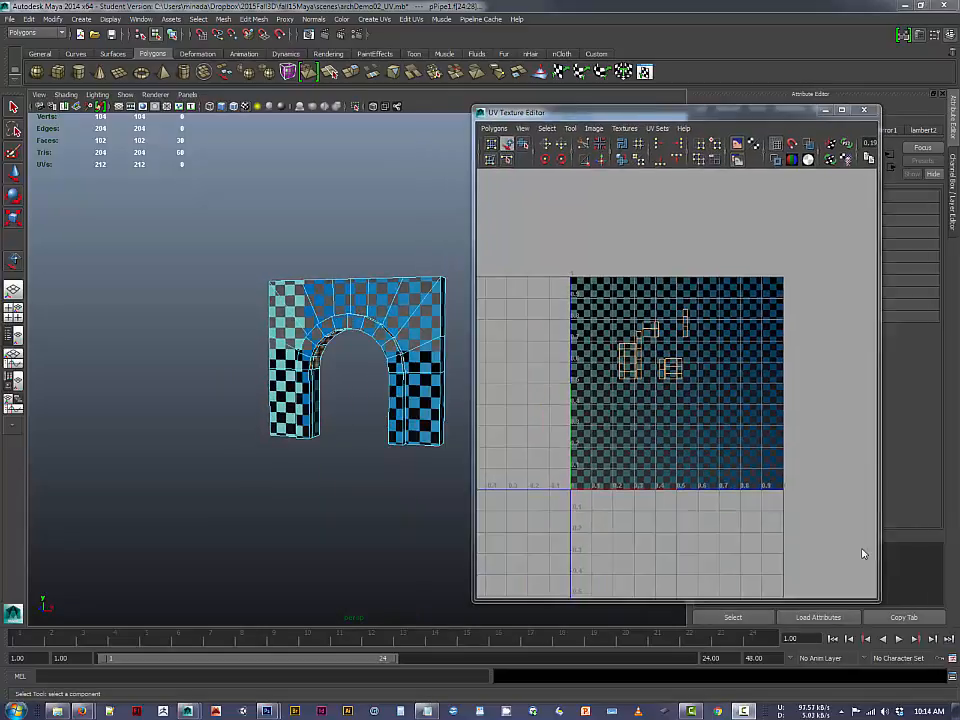
pyautogui.click(579, 361)
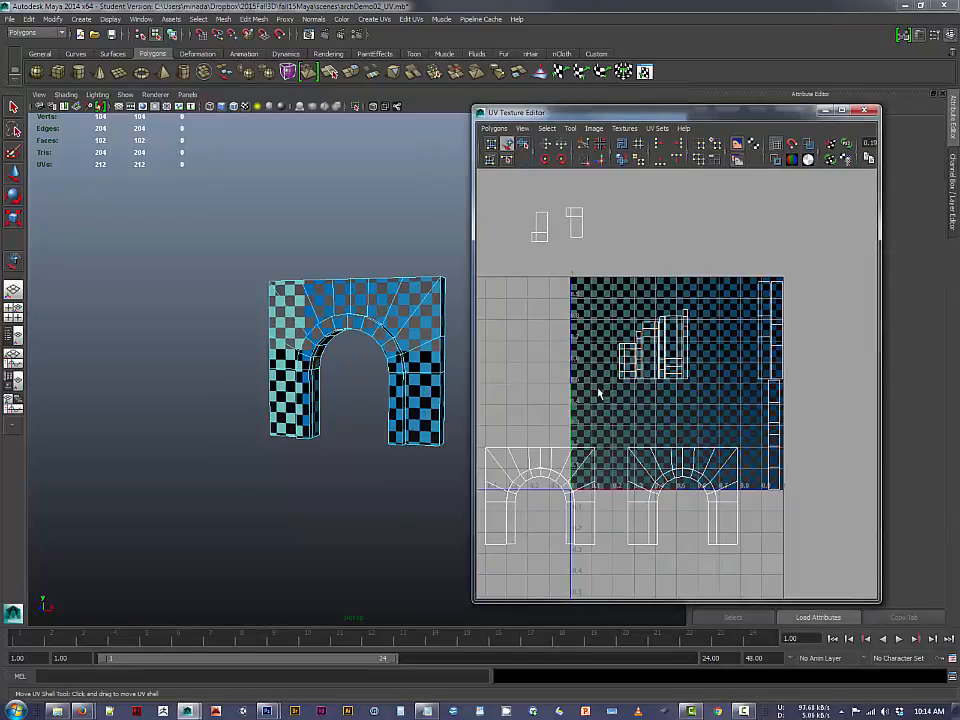
pyautogui.hotkey('ctrl', 'z')
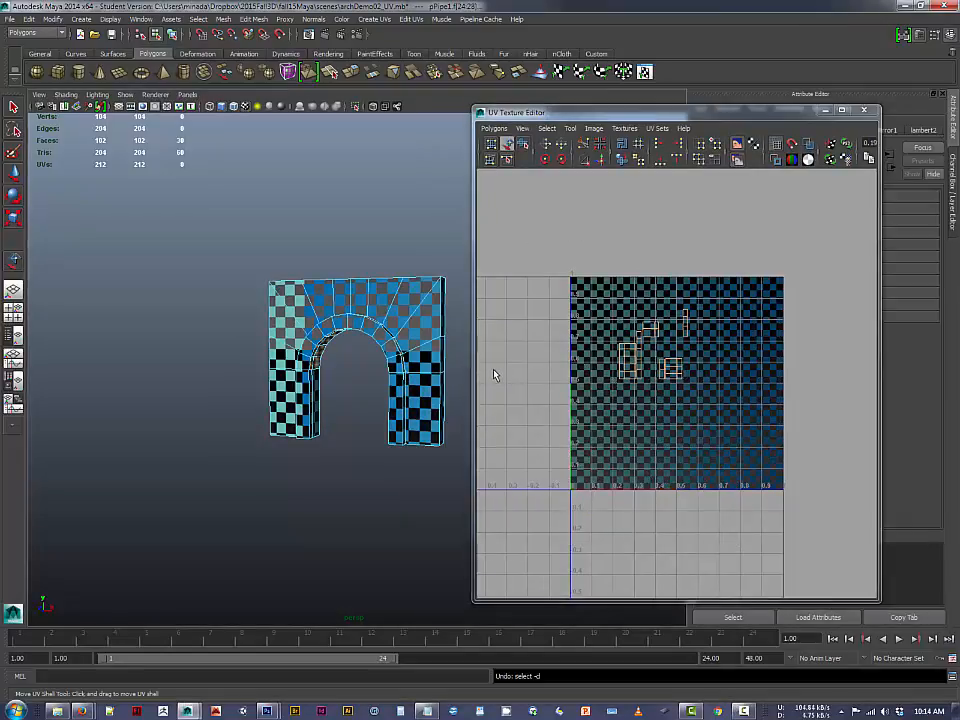
# Apply Cylindrical Mapping to the selected curved faces of the arch opening.
pyautogui.scroll(2, 537, 378)
pyautogui.scroll(2, 537, 378)
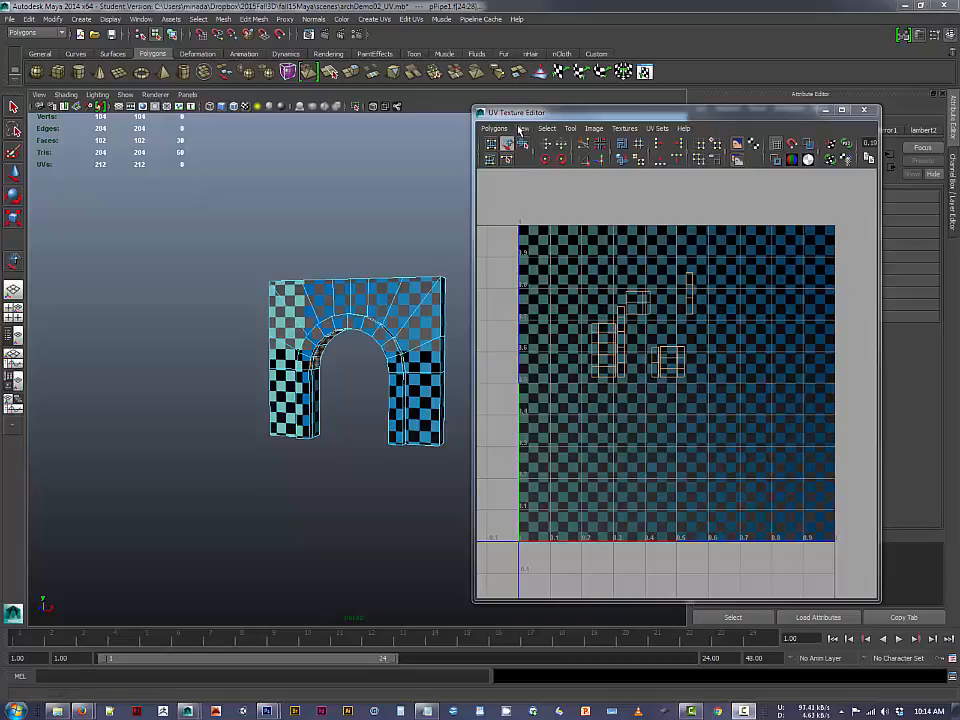
pyautogui.click(396, 20)
pyautogui.moveTo(381, 20)
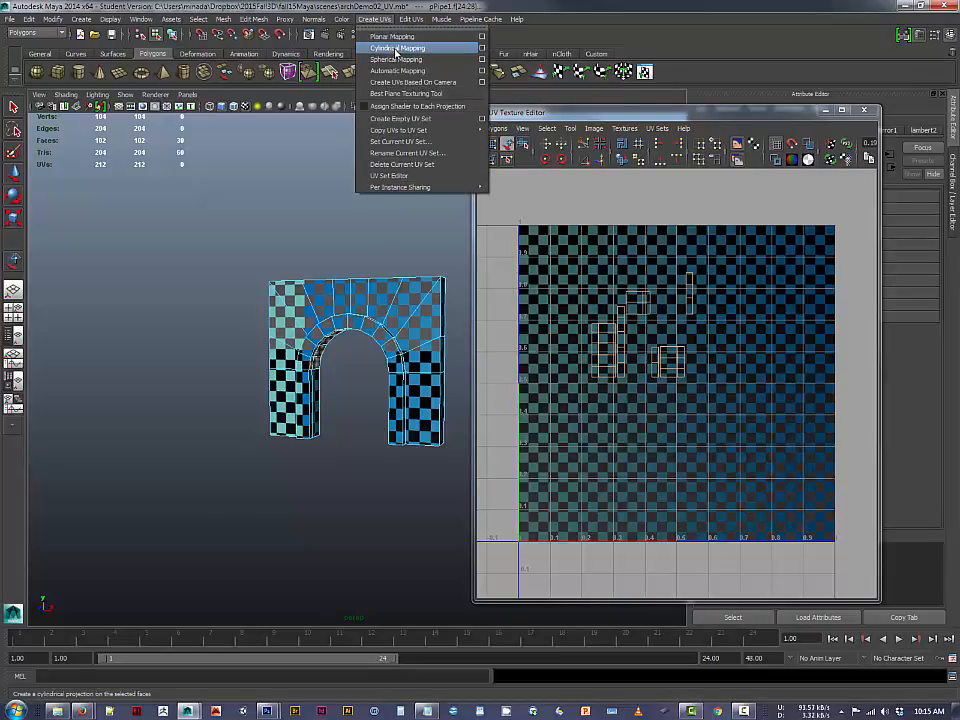
pyautogui.click(397, 48)
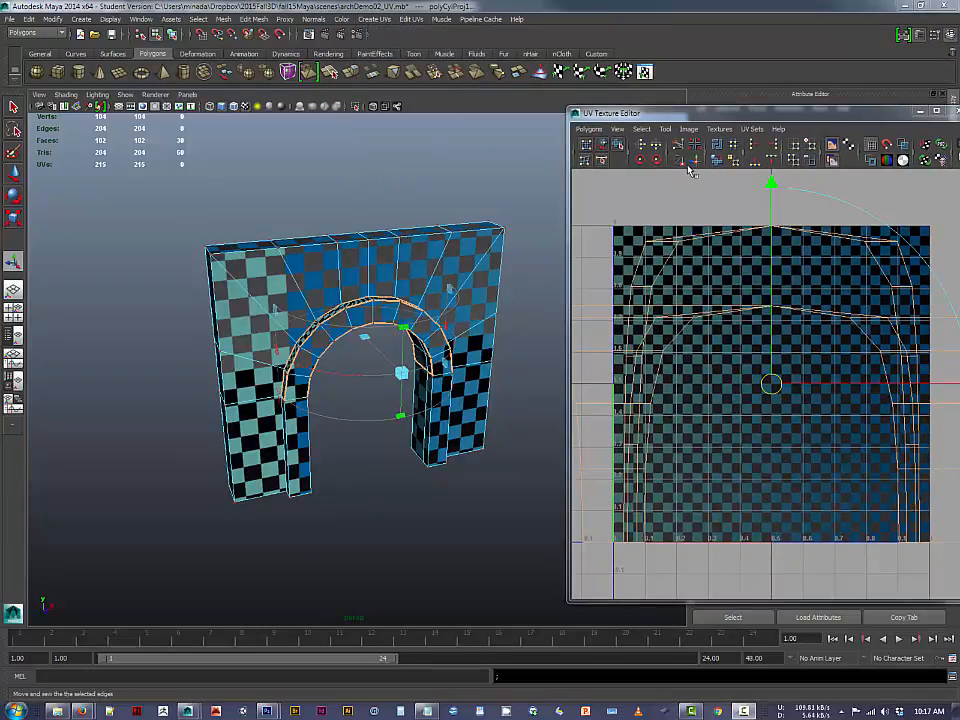
# Examine the cylindrical projection on the arch opening from several angles and compare its orientation with the UV layout.
pyautogui.moveTo(691, 116); pyautogui.dragTo(641, 116)
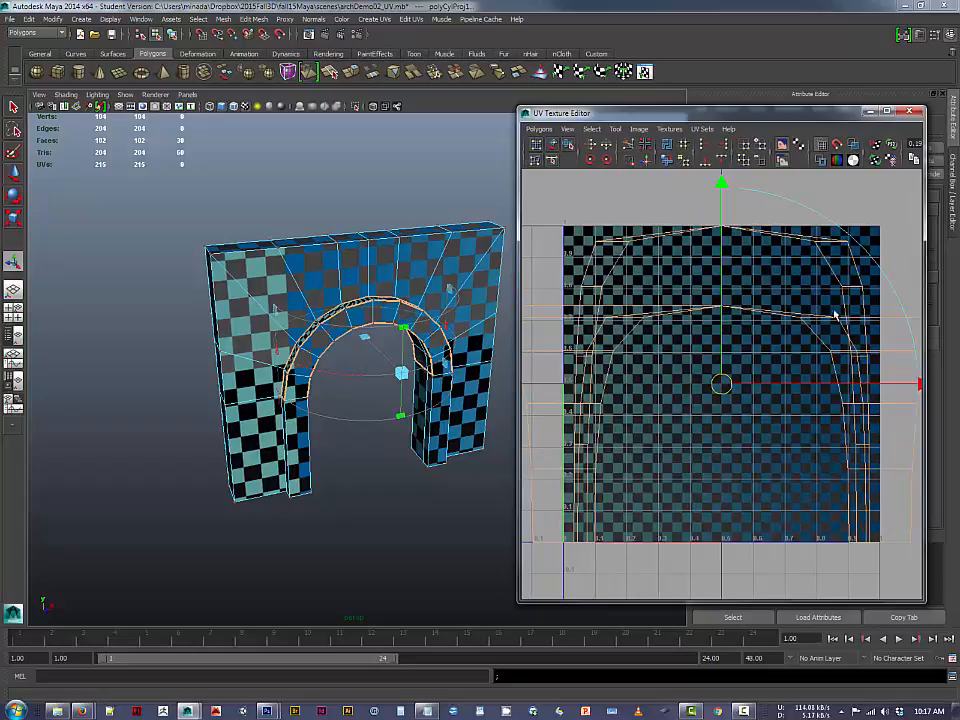
pyautogui.scroll(-5, 743, 338)
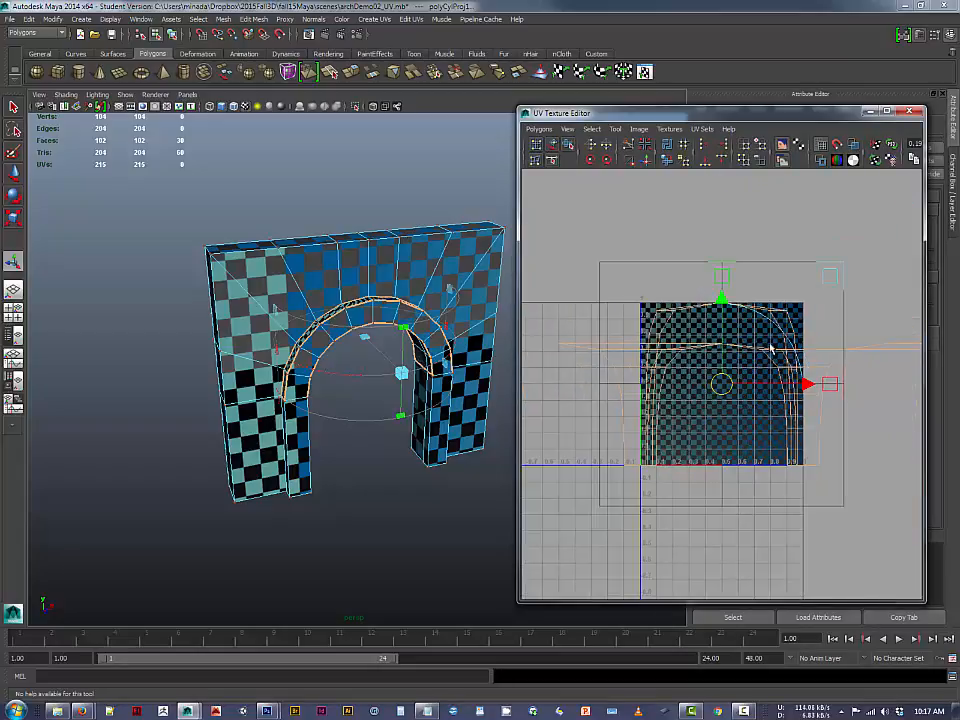
pyautogui.scroll(1, 771, 349)
pyautogui.keyDown('alt'); pyautogui.moveTo(404, 348); pyautogui.dragTo(389, 270); pyautogui.keyUp('alt')
pyautogui.scroll(3, 399, 390)
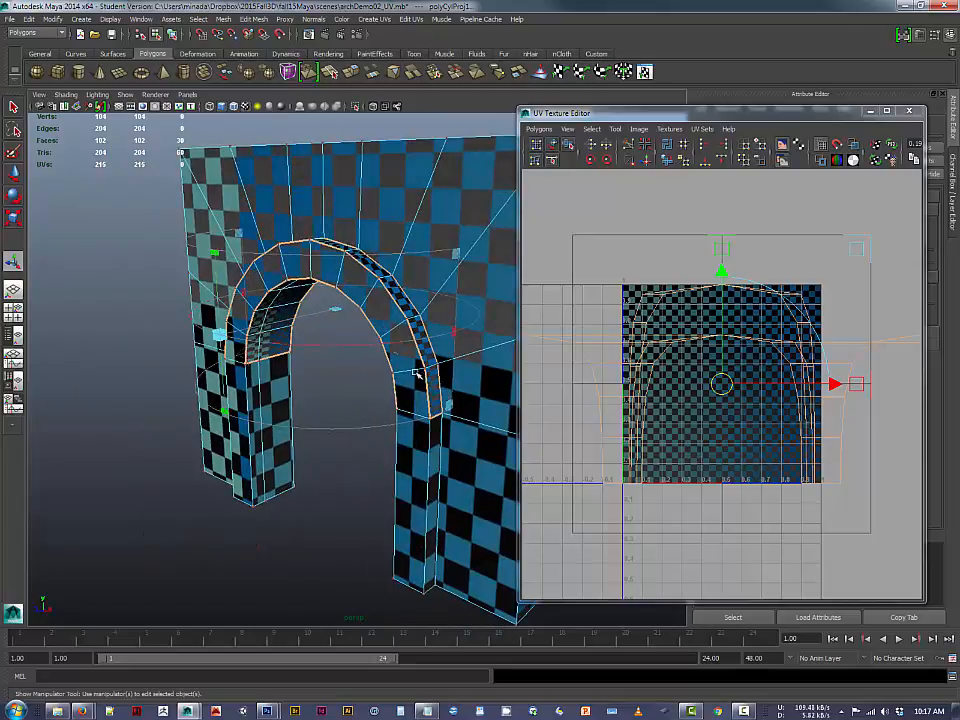
pyautogui.keyDown('alt'); pyautogui.moveTo(416, 373); pyautogui.dragTo(306, 257); pyautogui.keyUp('alt')
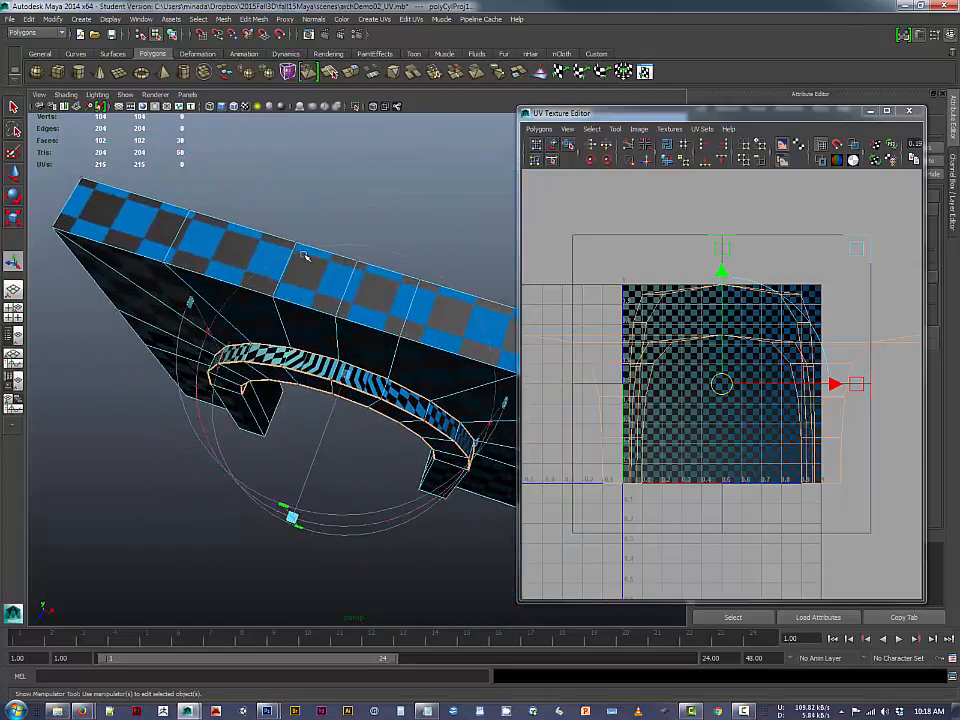
pyautogui.keyDown('alt'); pyautogui.moveTo(321, 504); pyautogui.dragTo(349, 481); pyautogui.keyUp('alt')
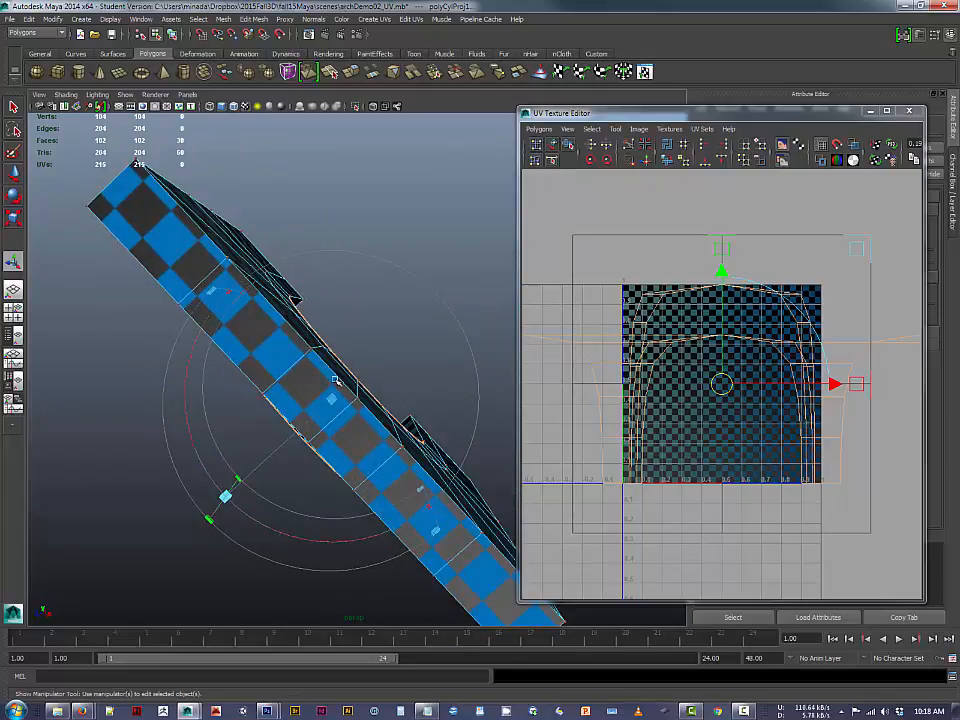
pyautogui.keyDown('alt'); pyautogui.moveTo(227, 349); pyautogui.dragTo(300, 331); pyautogui.keyUp('alt')
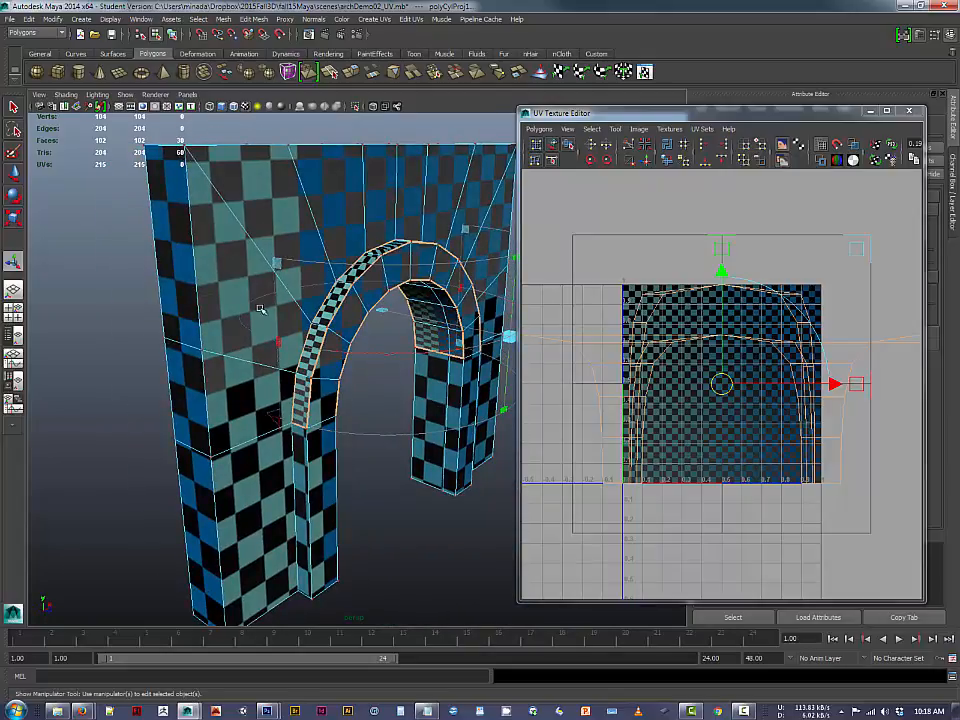
pyautogui.keyDown('alt'); pyautogui.moveTo(339, 272); pyautogui.dragTo(383, 345); pyautogui.keyUp('alt')
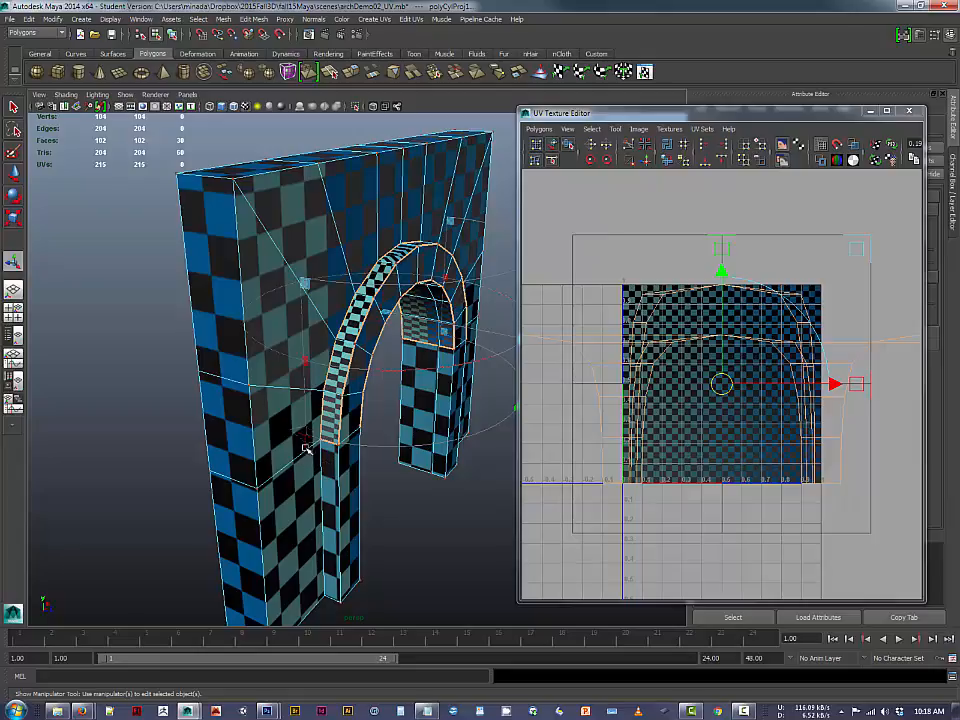
pyautogui.keyDown('alt'); pyautogui.moveTo(245, 345); pyautogui.dragTo(400, 434); pyautogui.keyUp('alt')
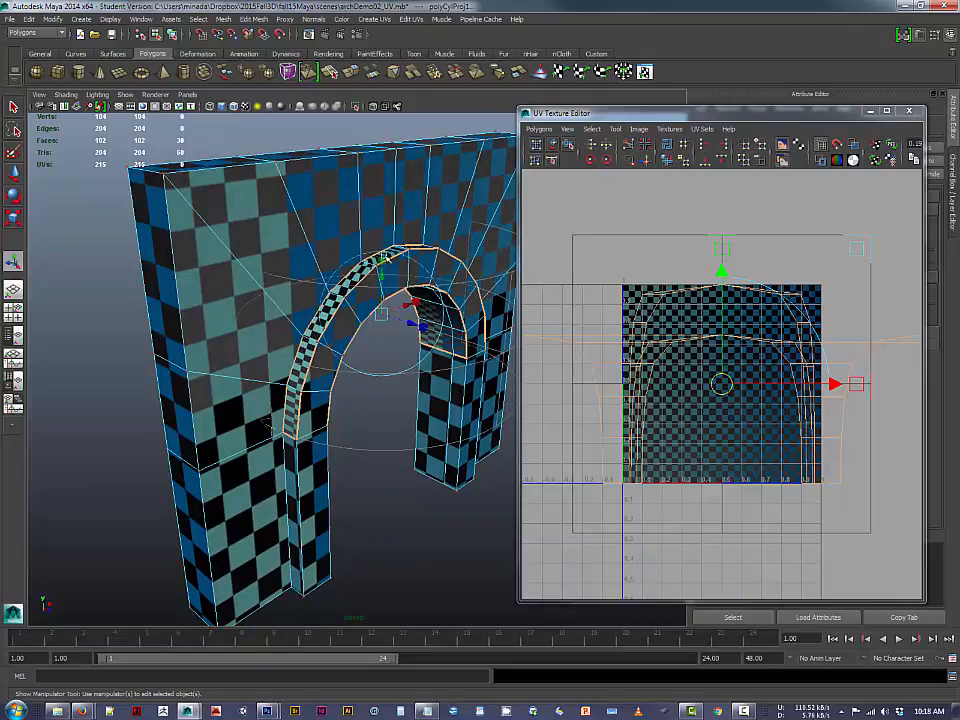
pyautogui.keyDown('alt'); pyautogui.moveTo(415, 280); pyautogui.dragTo(412, 348); pyautogui.keyUp('alt')
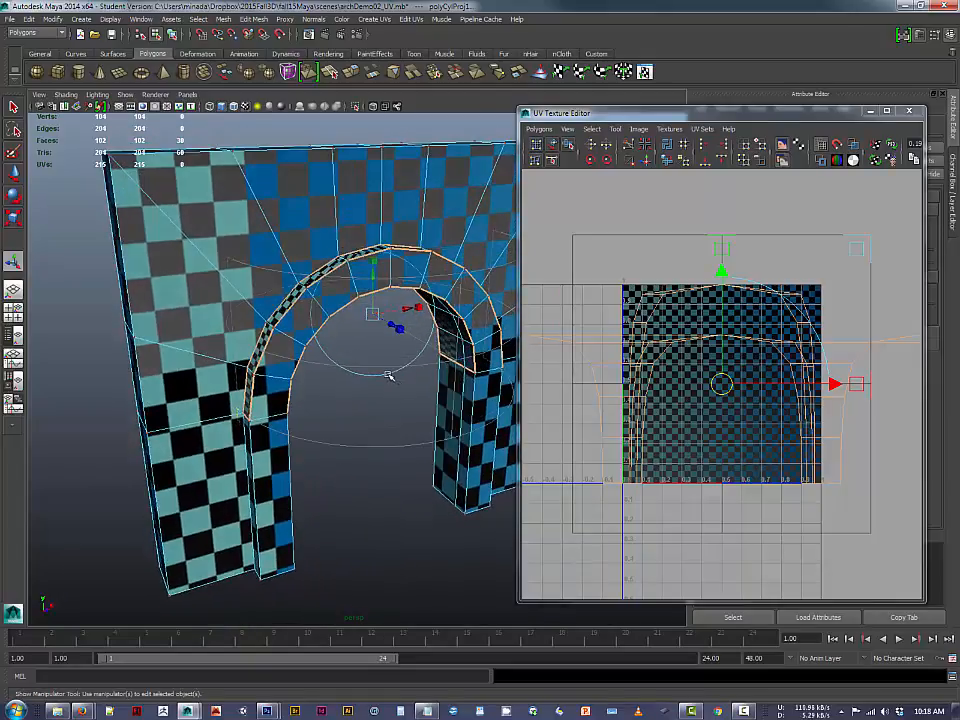
pyautogui.press('e')
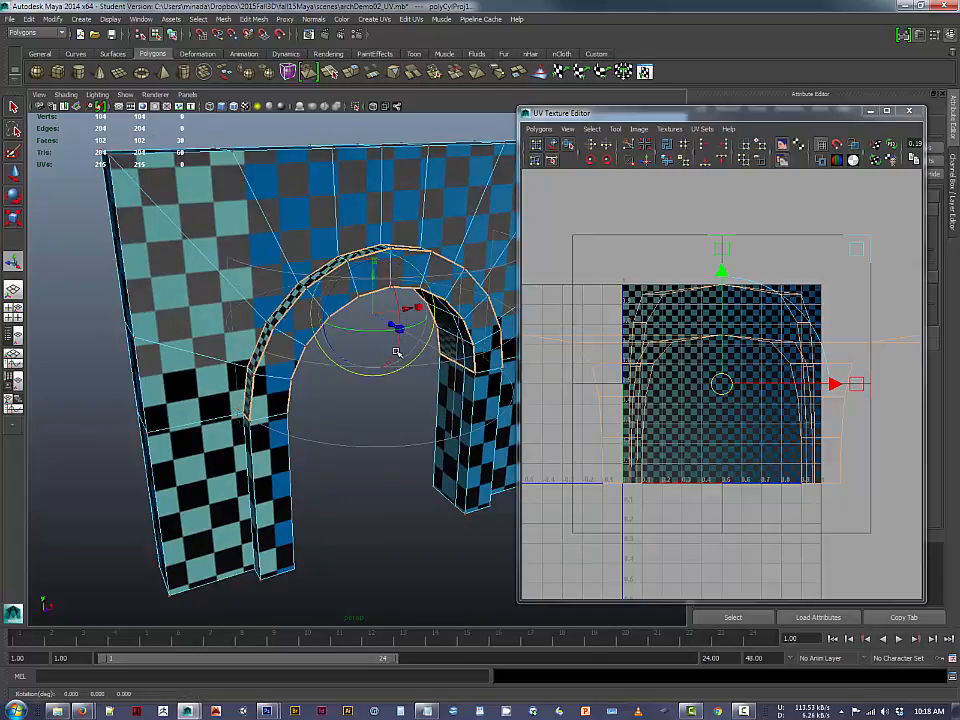
pyautogui.moveTo(300, 262); pyautogui.dragTo(400, 272)
pyautogui.hotkey('ctrl', 'z')
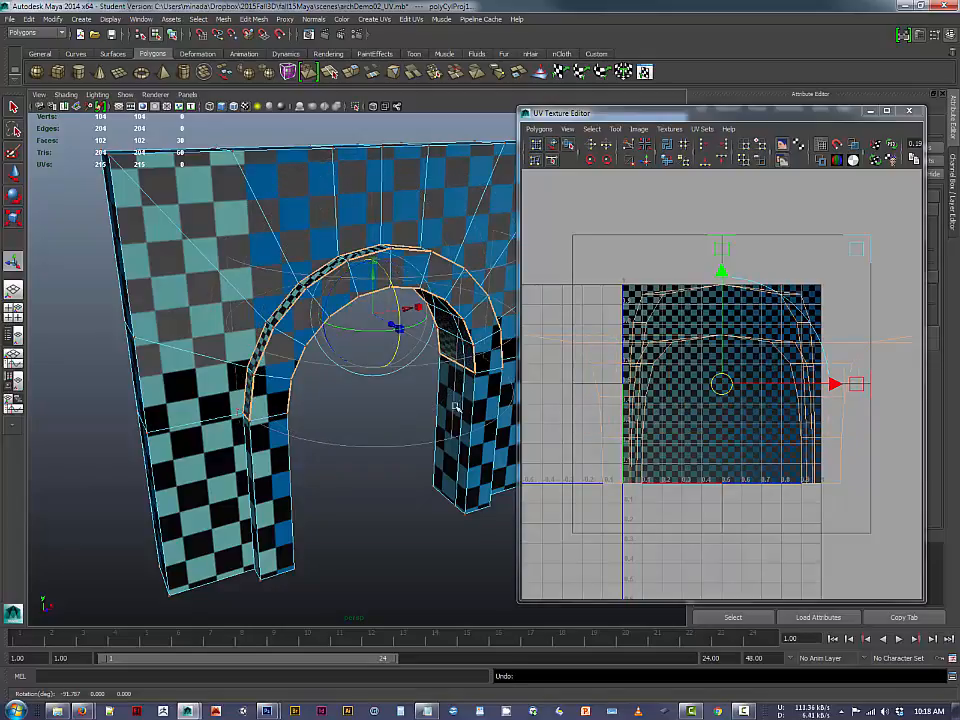
# Set the cylindrical projection's X rotation to 90 degrees.
pyautogui.moveTo(680, 119); pyautogui.dragTo(354, 338)
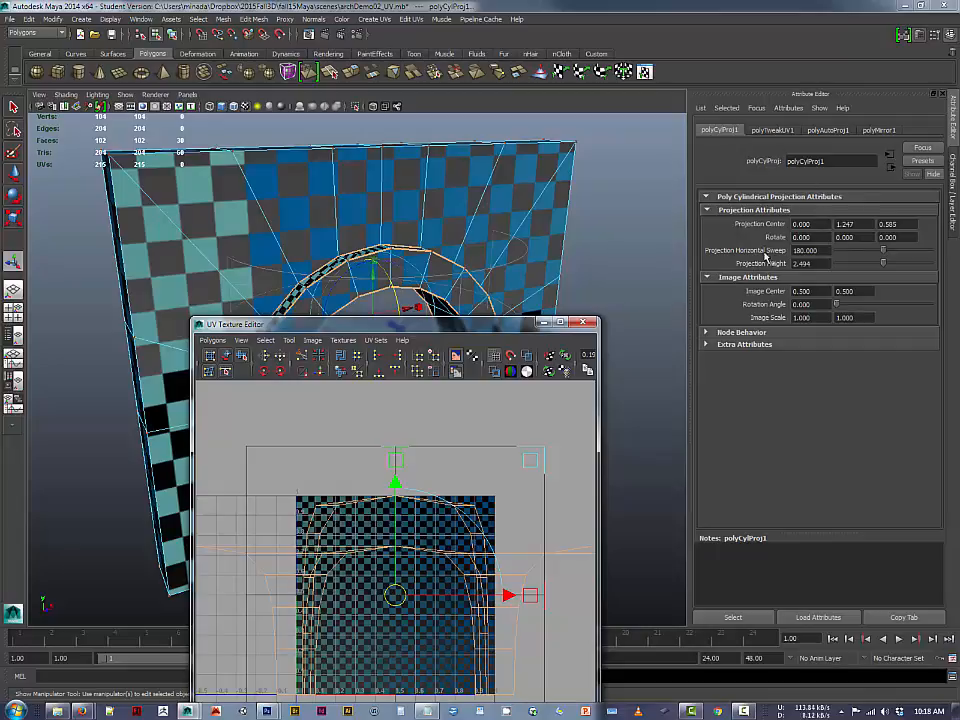
pyautogui.moveTo(493, 324); pyautogui.dragTo(553, 454)
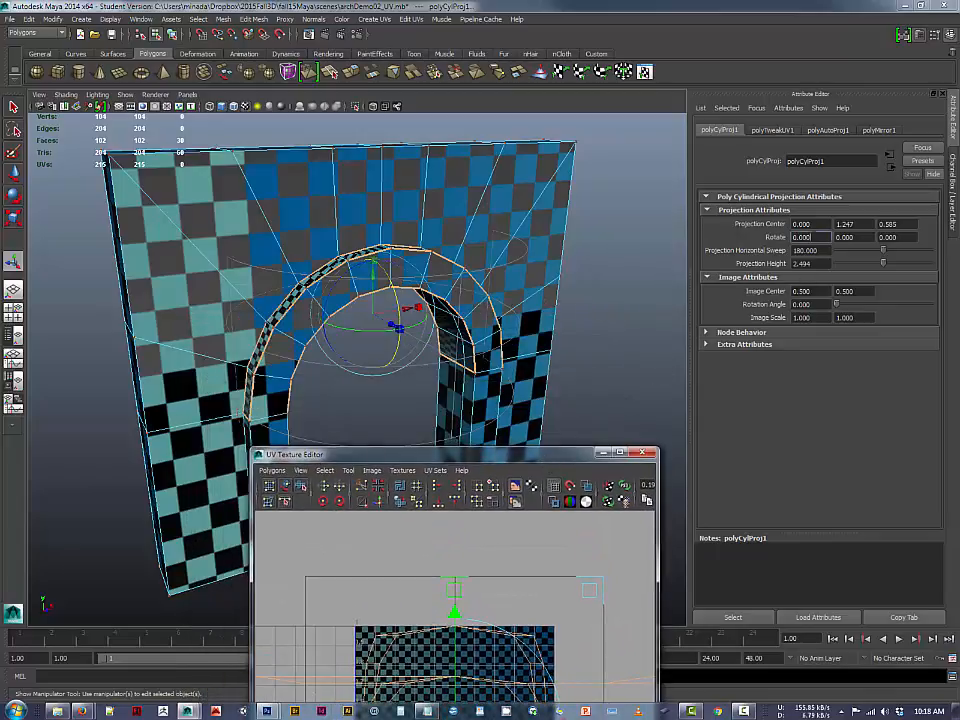
pyautogui.moveTo(814, 238); pyautogui.dragTo(768, 230)
pyautogui.write('90')
pyautogui.press('Return')
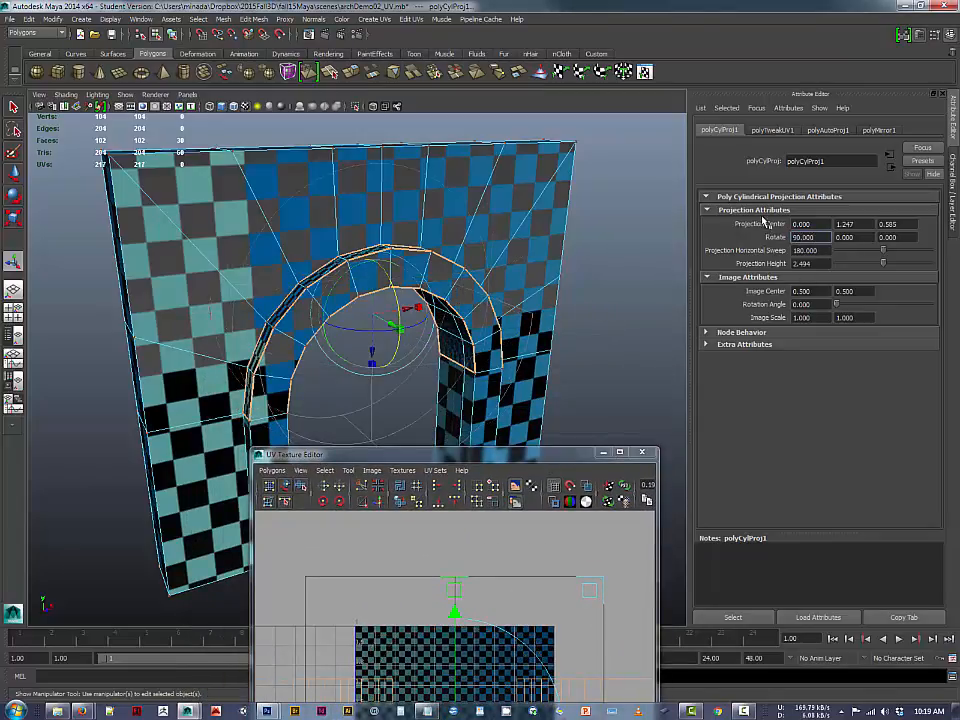
# Check the projection around the arch opening and set its X rotation to -90 degrees.
pyautogui.moveTo(523, 448); pyautogui.dragTo(782, 61)
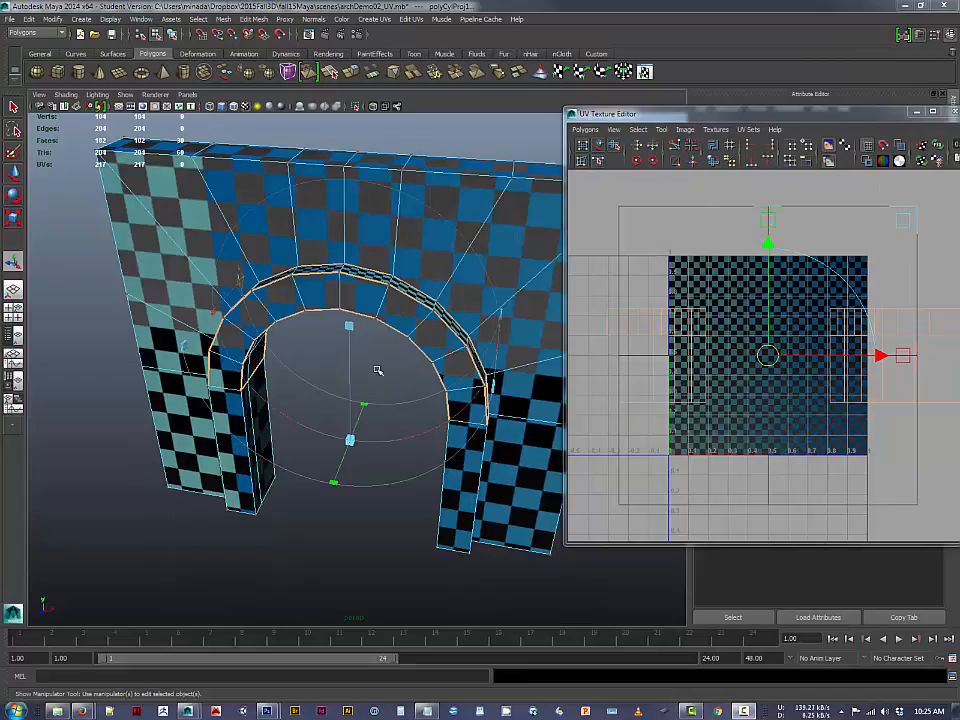
pyautogui.keyDown('alt'); pyautogui.moveTo(400, 392); pyautogui.dragTo(164, 218); pyautogui.keyUp('alt')
pyautogui.keyDown('alt'); pyautogui.moveTo(291, 247); pyautogui.dragTo(264, 330); pyautogui.keyUp('alt')
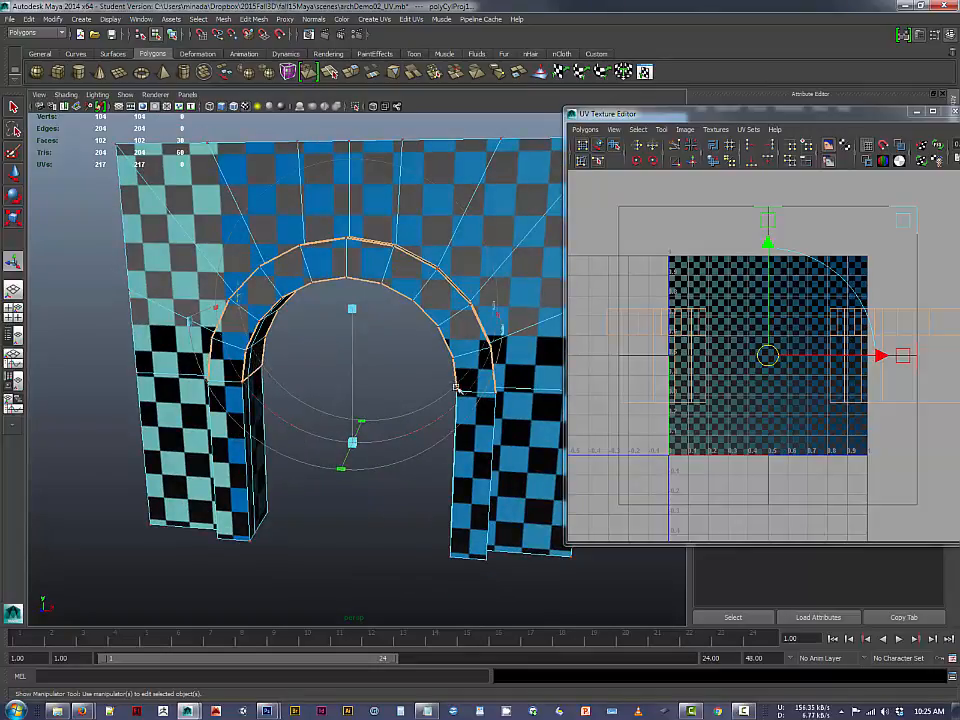
pyautogui.keyDown('alt'); pyautogui.moveTo(336, 388); pyautogui.dragTo(399, 369); pyautogui.keyUp('alt')
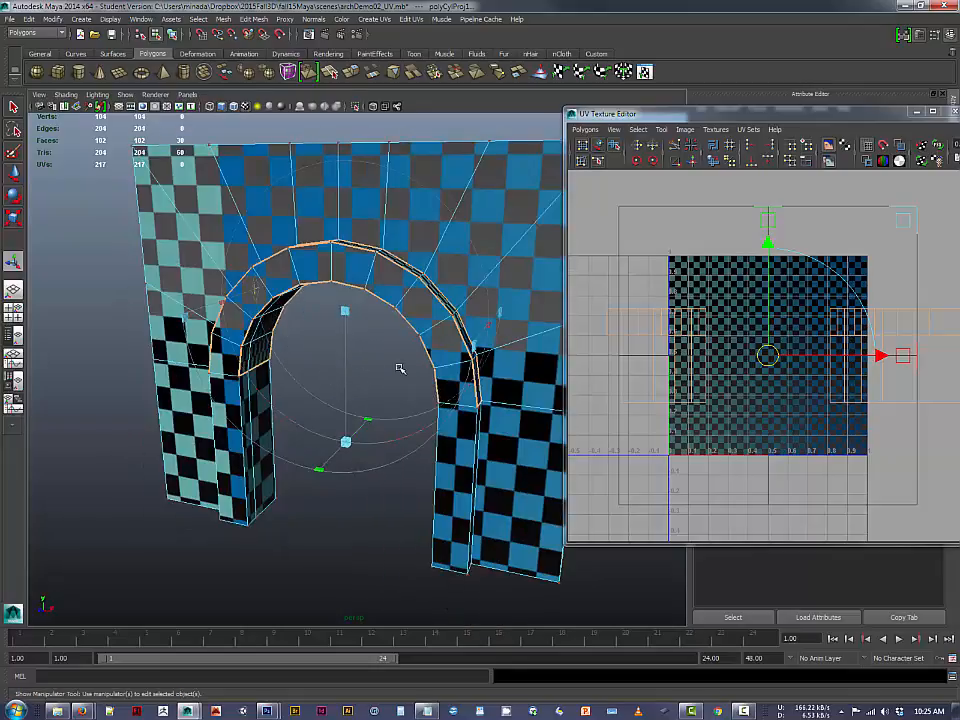
pyautogui.moveTo(728, 117); pyautogui.dragTo(298, 304)
pyautogui.click(803, 237)
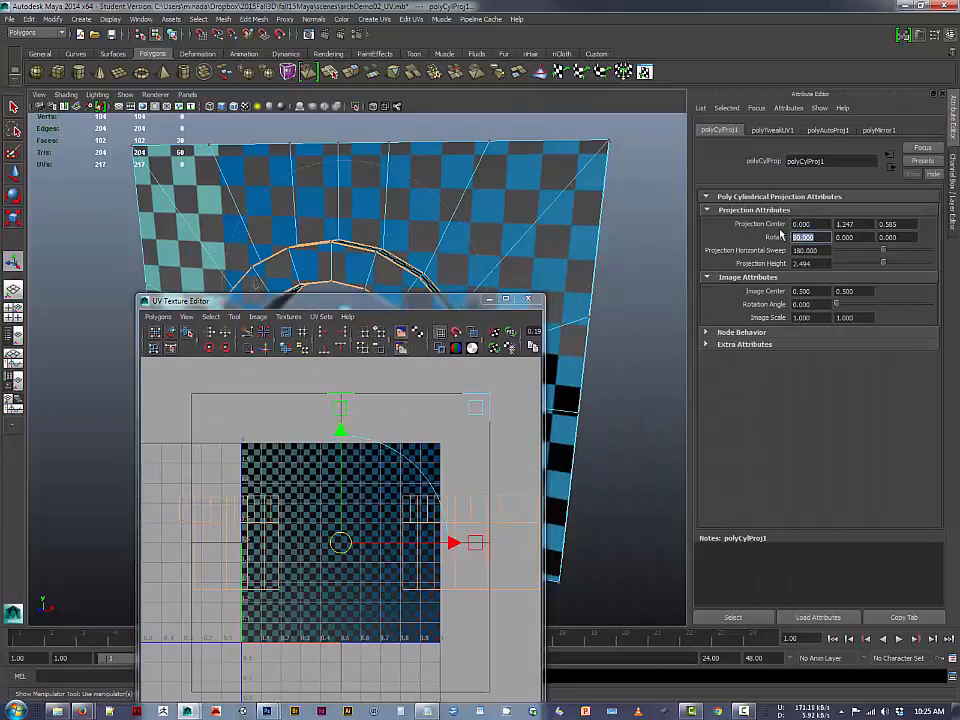
pyautogui.press('BackSpace')
pyautogui.write('-90')
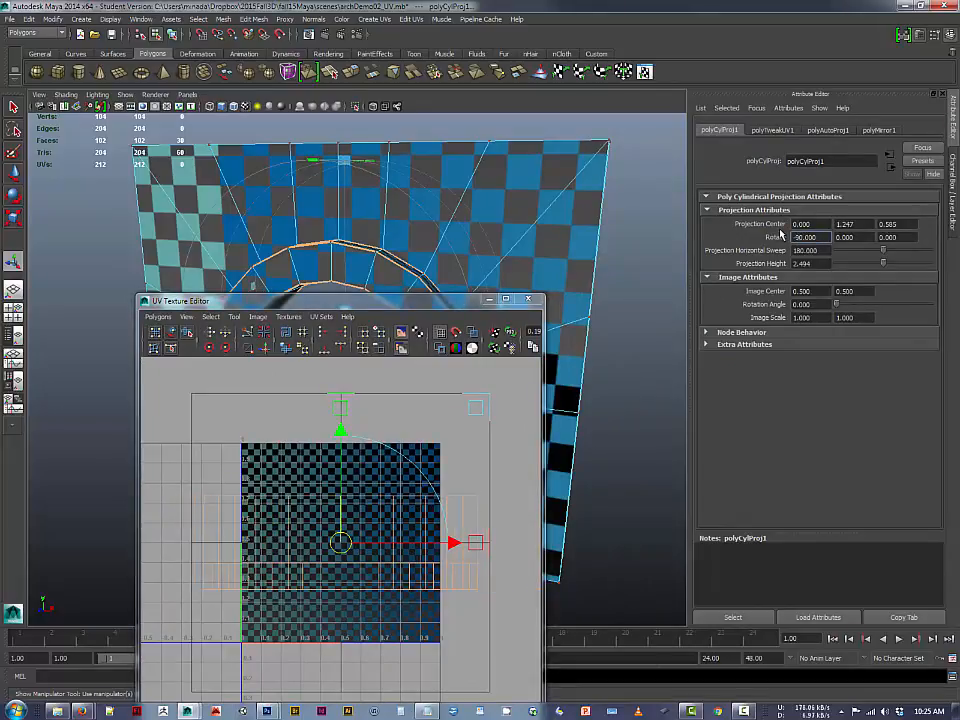
pyautogui.press('Return')
# Lower the cylindrical projection's center to the center of the arch curve, fine-tuning its height in the front view.
pyautogui.moveTo(409, 318); pyautogui.dragTo(684, 169)
pyautogui.keyDown('alt'); pyautogui.moveTo(245, 338); pyautogui.dragTo(388, 347); pyautogui.keyUp('alt')
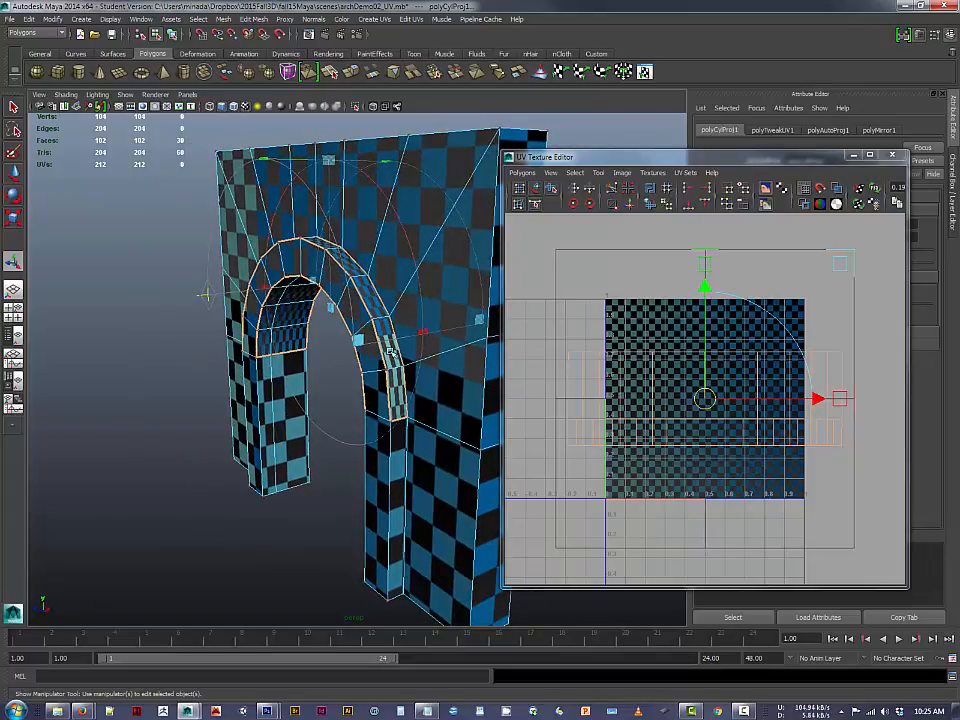
pyautogui.keyDown('alt'); pyautogui.moveTo(395, 384); pyautogui.dragTo(423, 389); pyautogui.keyUp('alt')
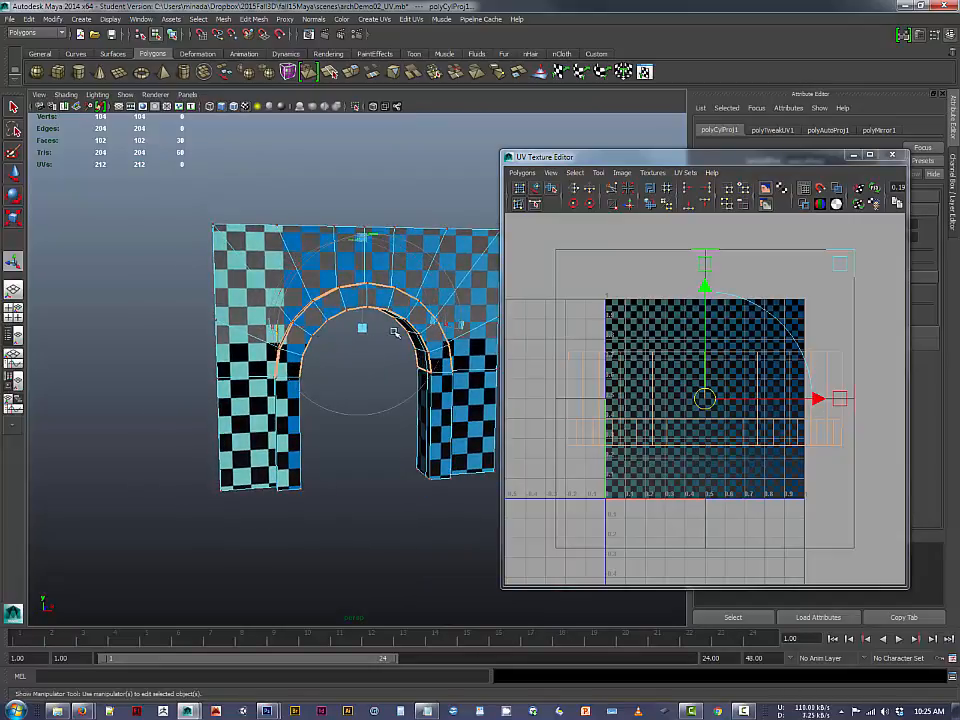
pyautogui.keyDown('alt'); pyautogui.moveTo(368, 332); pyautogui.dragTo(349, 352); pyautogui.keyUp('alt')
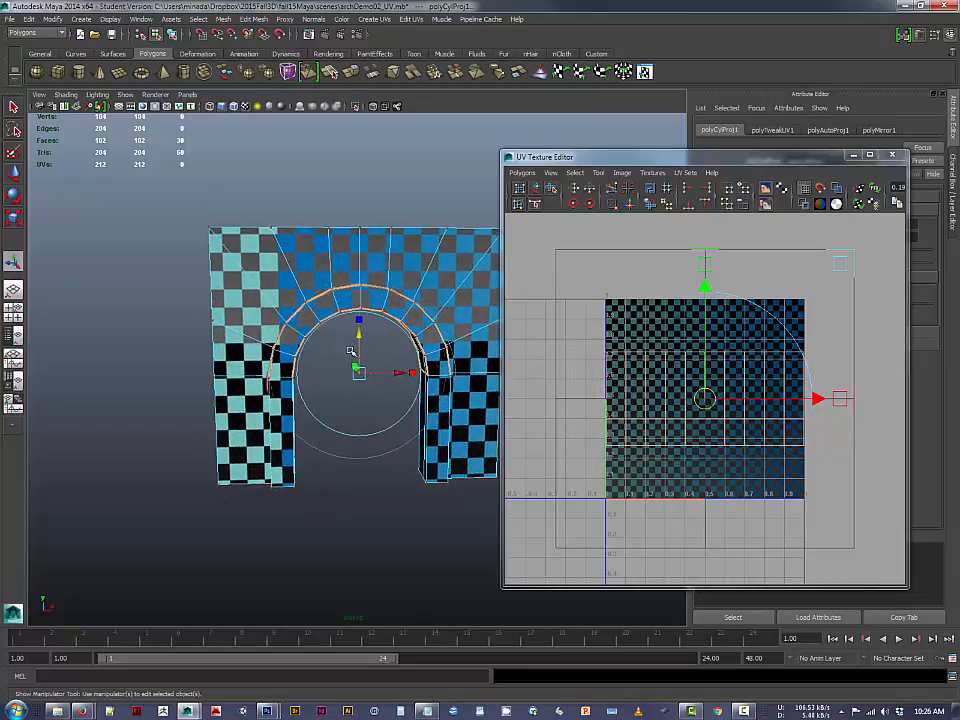
pyautogui.press('space')
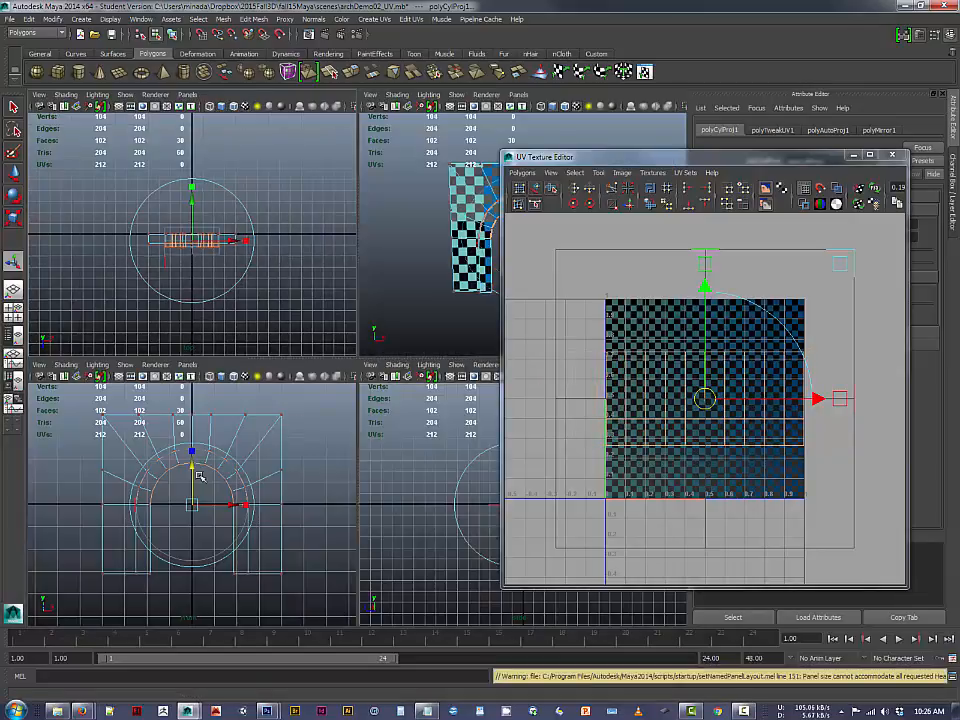
pyautogui.moveTo(198, 474); pyautogui.dragTo(193, 464)
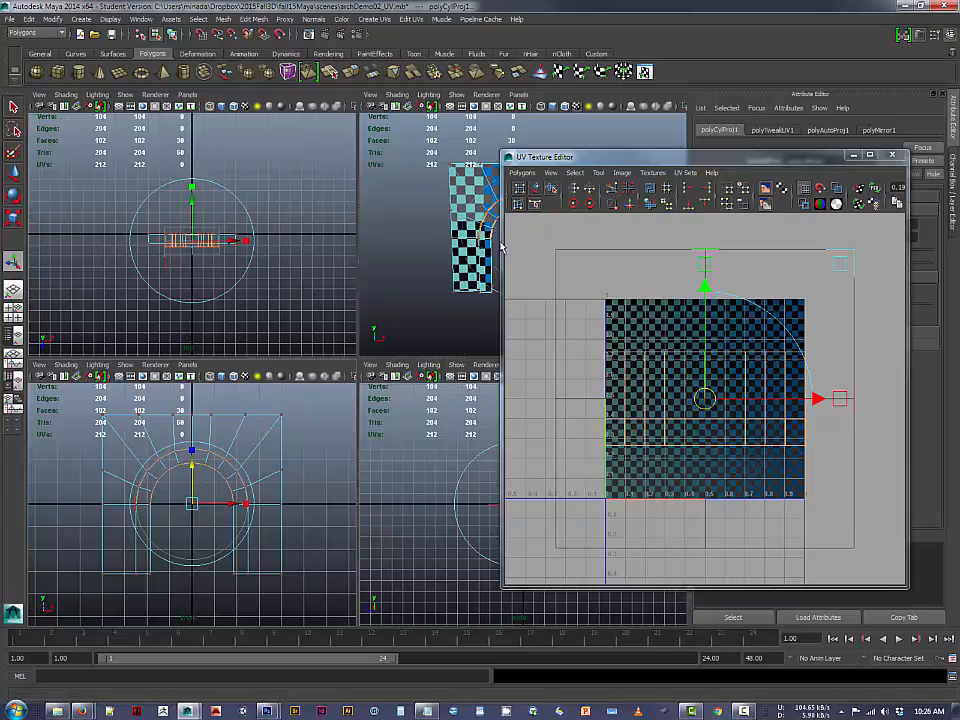
# Keep the projected faces selected and scale their UV shell down vertically until the checkers on the curved ledge look roughly square.
pyautogui.click(422, 274)
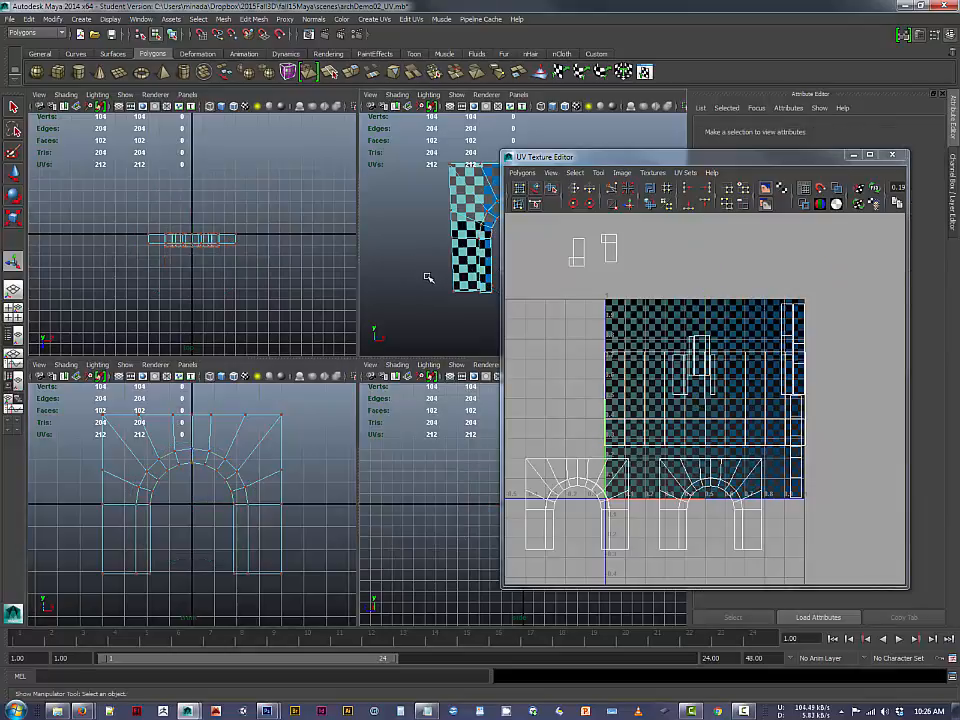
pyautogui.moveTo(590, 161); pyautogui.dragTo(696, 208)
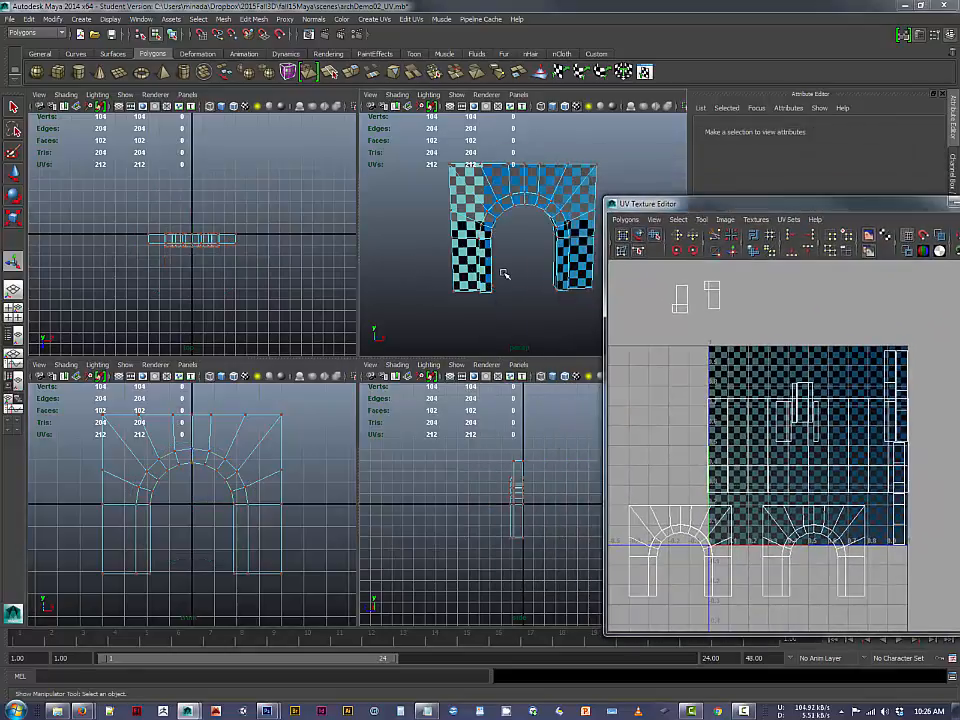
pyautogui.hotkey('ctrl', 'z')
pyautogui.keyDown('alt'); pyautogui.moveTo(511, 283); pyautogui.dragTo(439, 287); pyautogui.keyUp('alt')
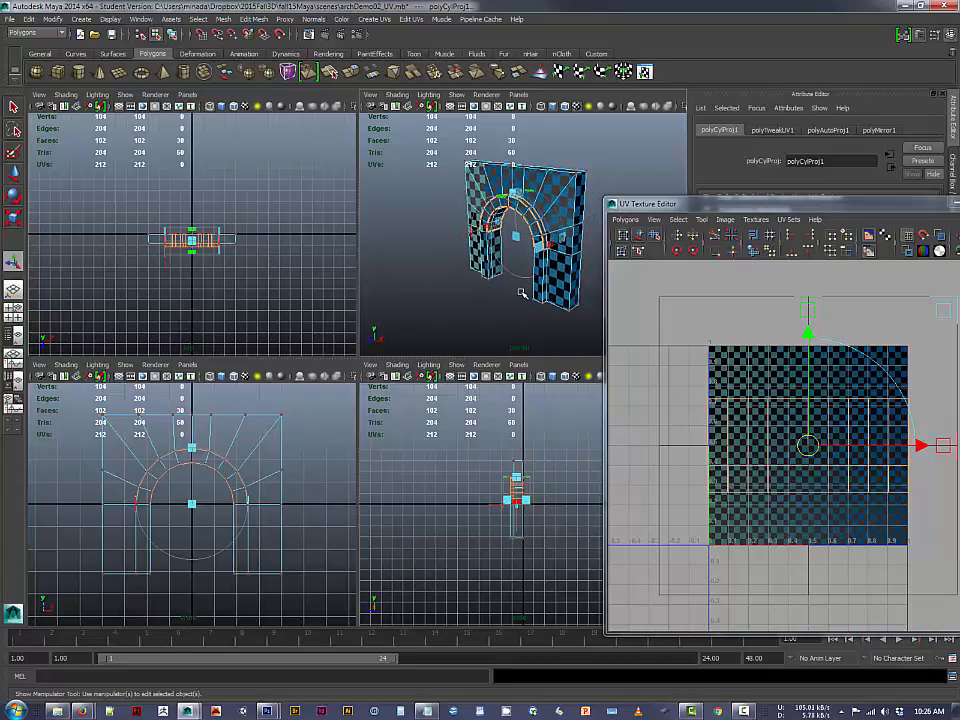
pyautogui.scroll(5, 522, 294)
pyautogui.keyDown('alt'); pyautogui.moveTo(531, 284); pyautogui.dragTo(486, 256); pyautogui.keyUp('alt')
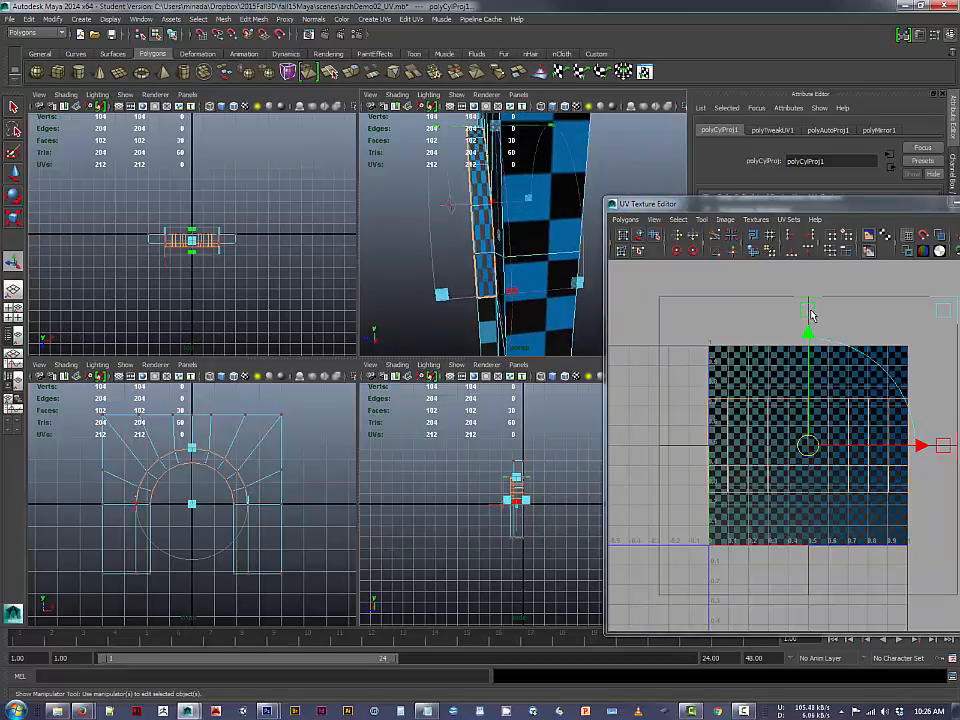
pyautogui.moveTo(810, 314); pyautogui.dragTo(810, 401)
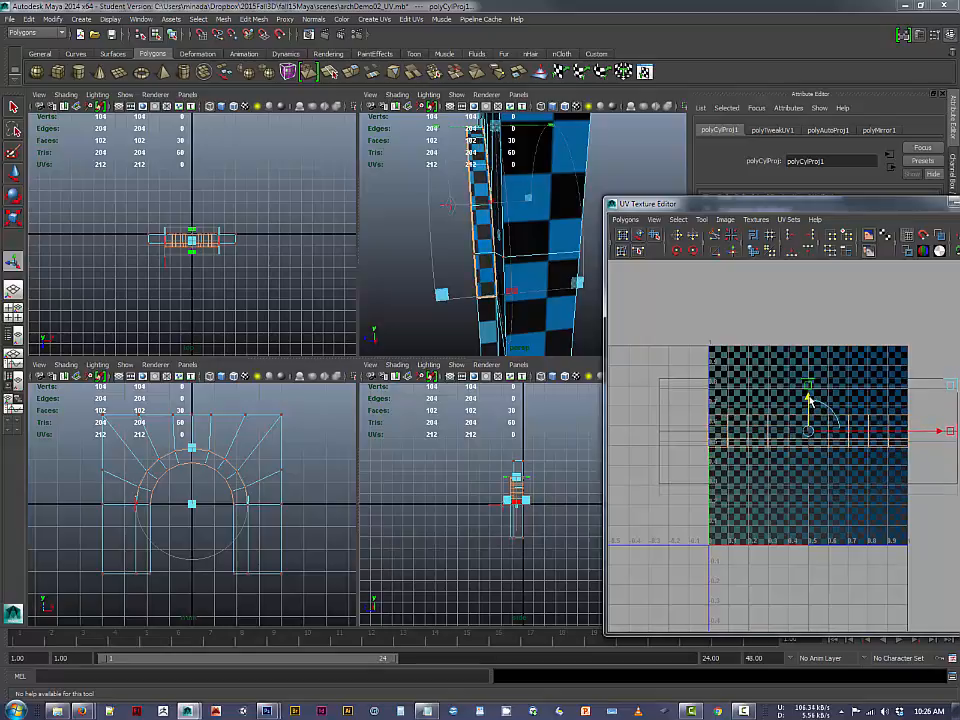
# Narrow the curved faces' UV shell slightly in the horizontal direction to even out the checkers on the inner arch.
pyautogui.keyDown('alt'); pyautogui.moveTo(520, 255); pyautogui.dragTo(800, 390); pyautogui.keyUp('alt')
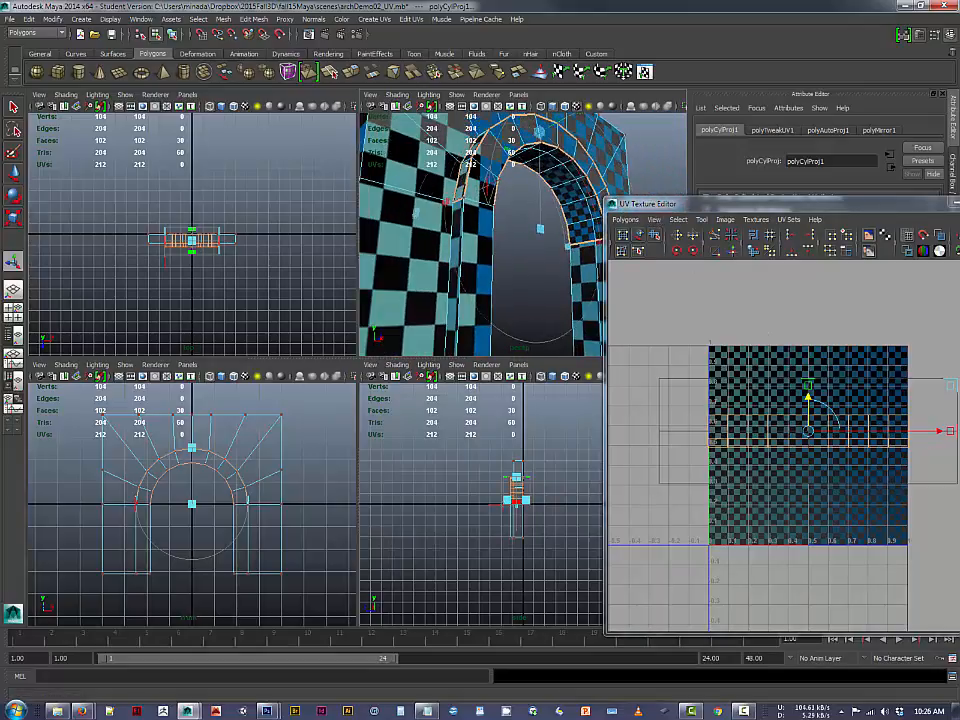
pyautogui.moveTo(953, 433); pyautogui.dragTo(940, 436)
pyautogui.keyDown('alt'); pyautogui.moveTo(470, 240); pyautogui.dragTo(360, 250); pyautogui.keyUp('alt')
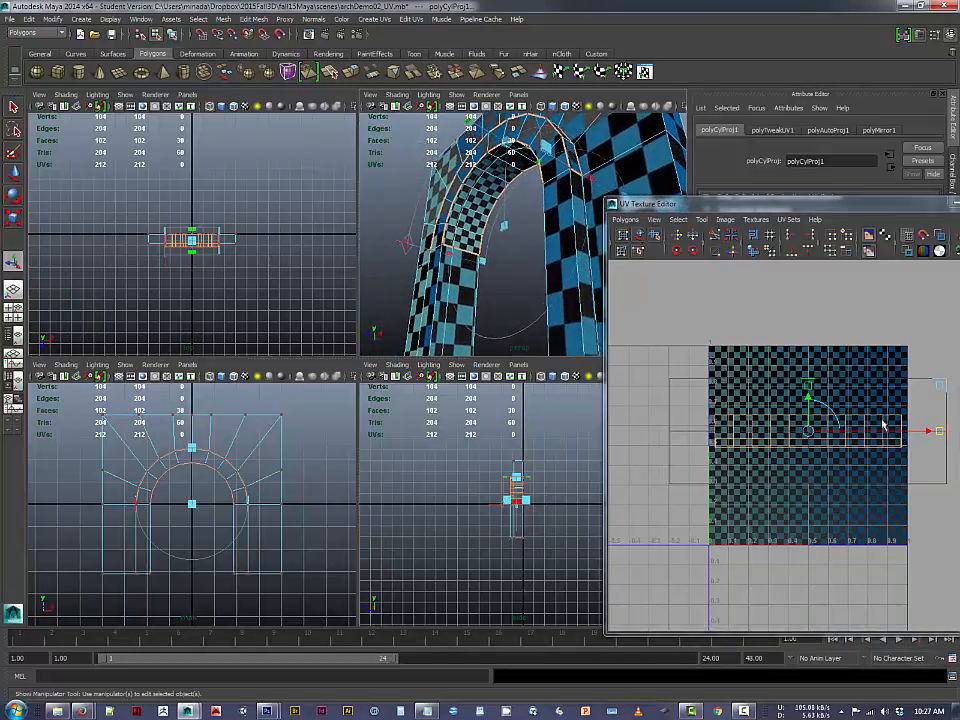
pyautogui.moveTo(943, 435); pyautogui.dragTo(934, 438)
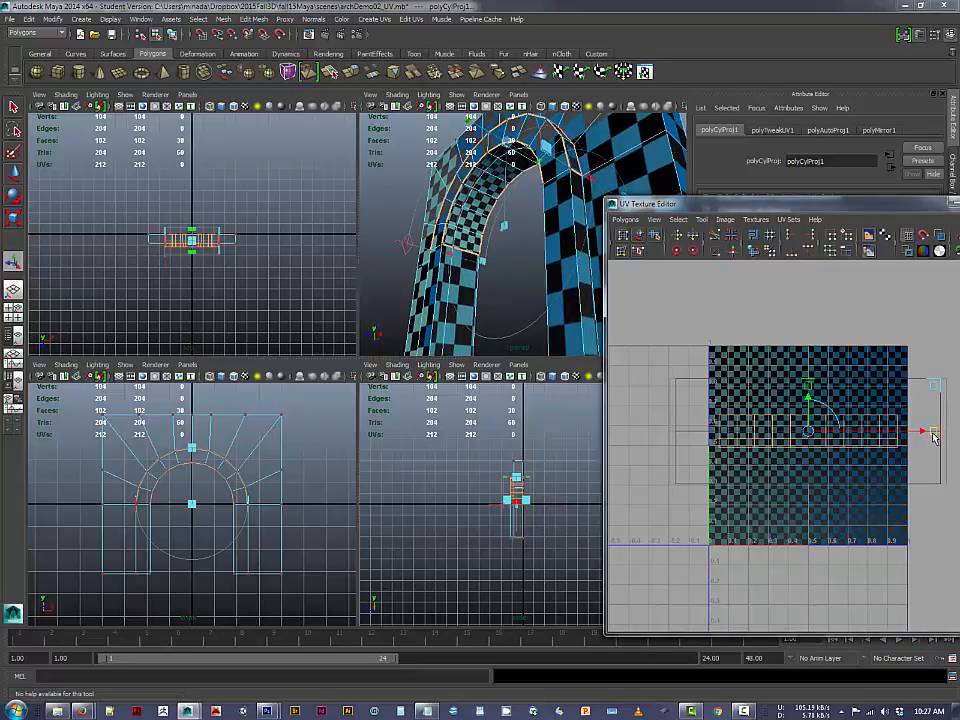
pyautogui.keyDown('alt'); pyautogui.moveTo(487, 247); pyautogui.dragTo(519, 227); pyautogui.keyUp('alt')
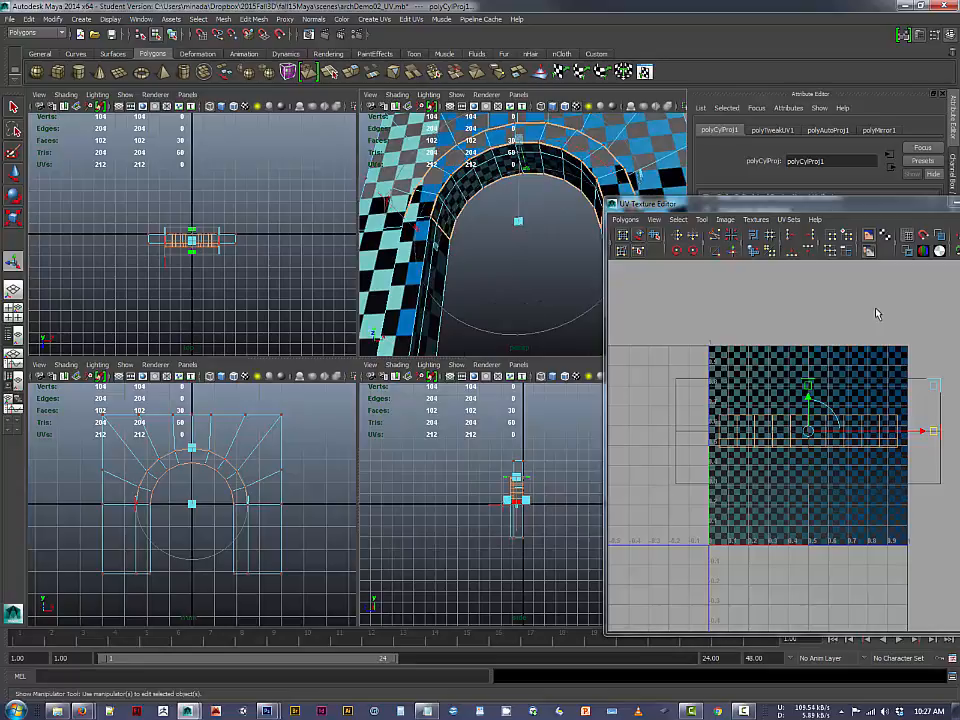
# Select the inner arch's curved-face UV shell as a whole and move it into the empty space above the checker texture.
pyautogui.scroll(-3, 827, 400)
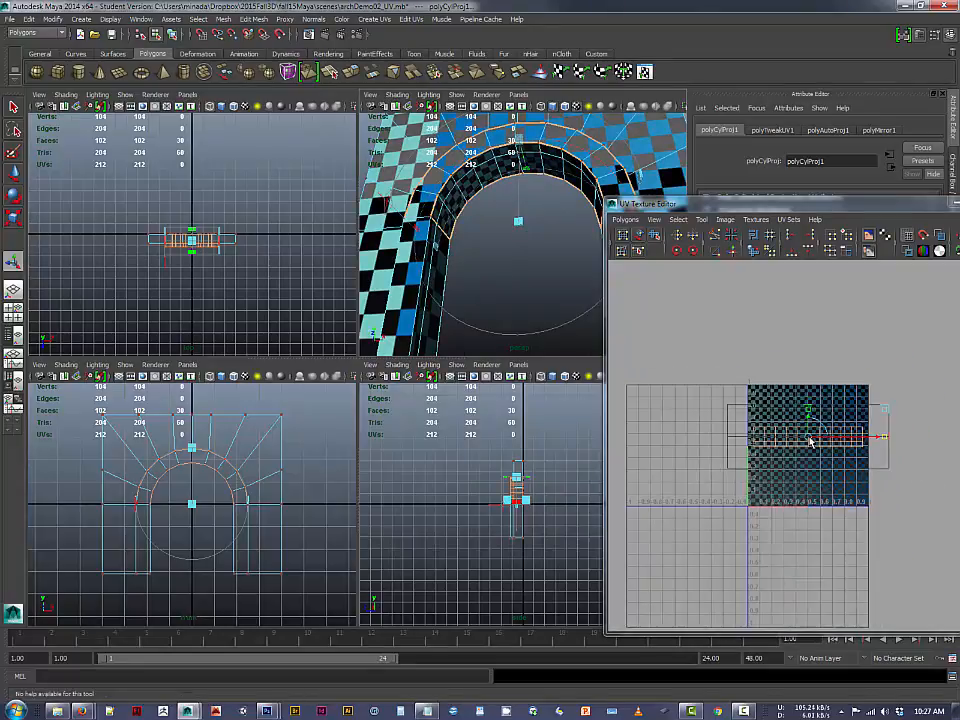
pyautogui.click(884, 410)
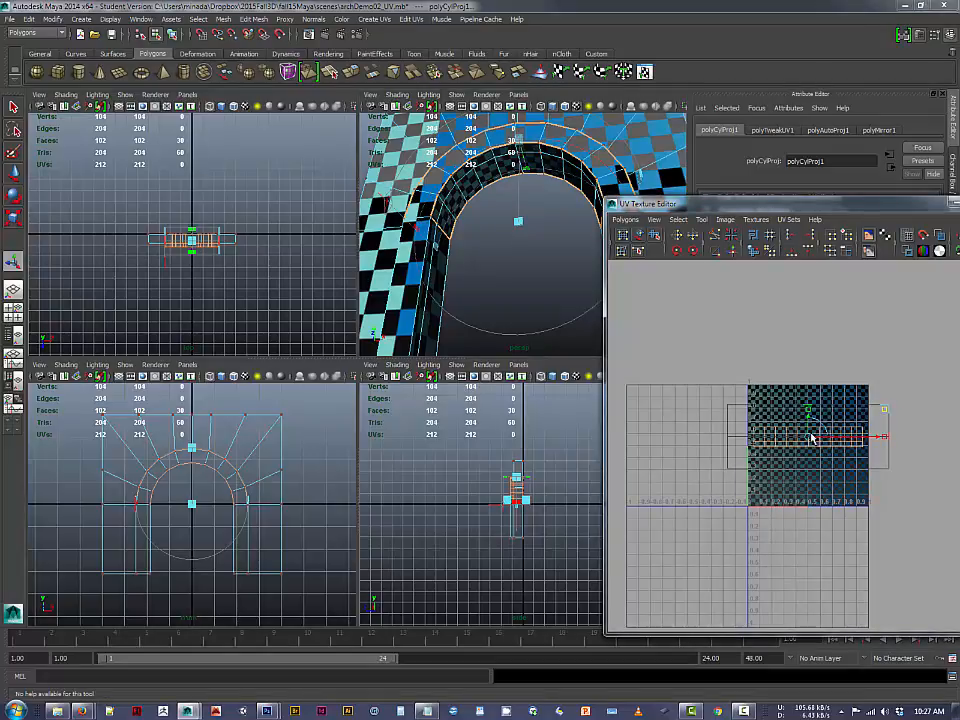
pyautogui.press('w')
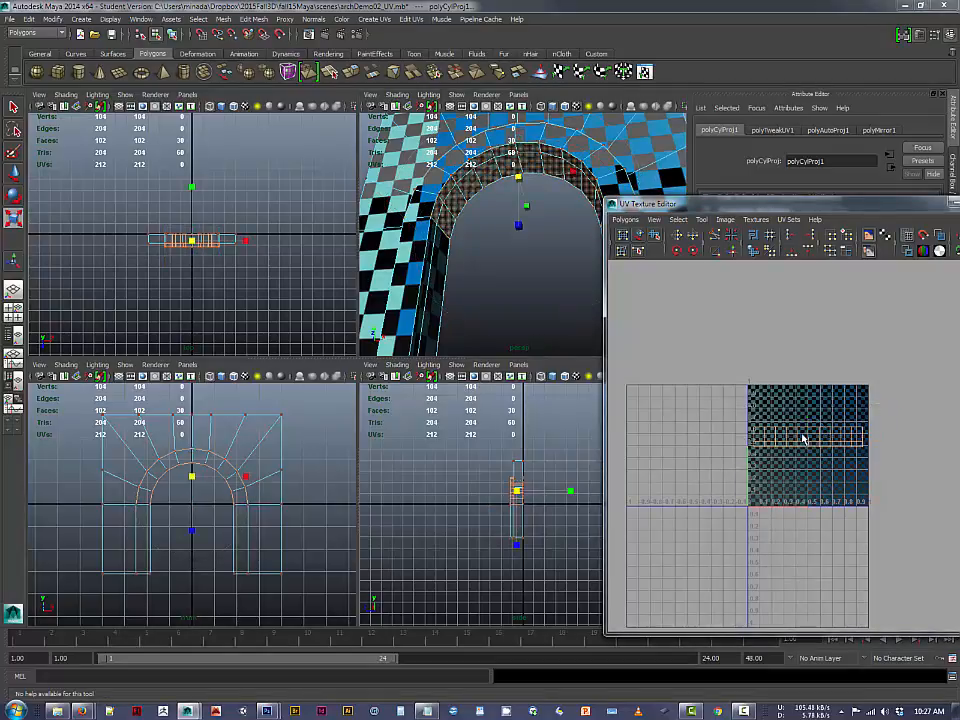
pyautogui.moveTo(808, 434); pyautogui.dragTo(848, 431, button='right')
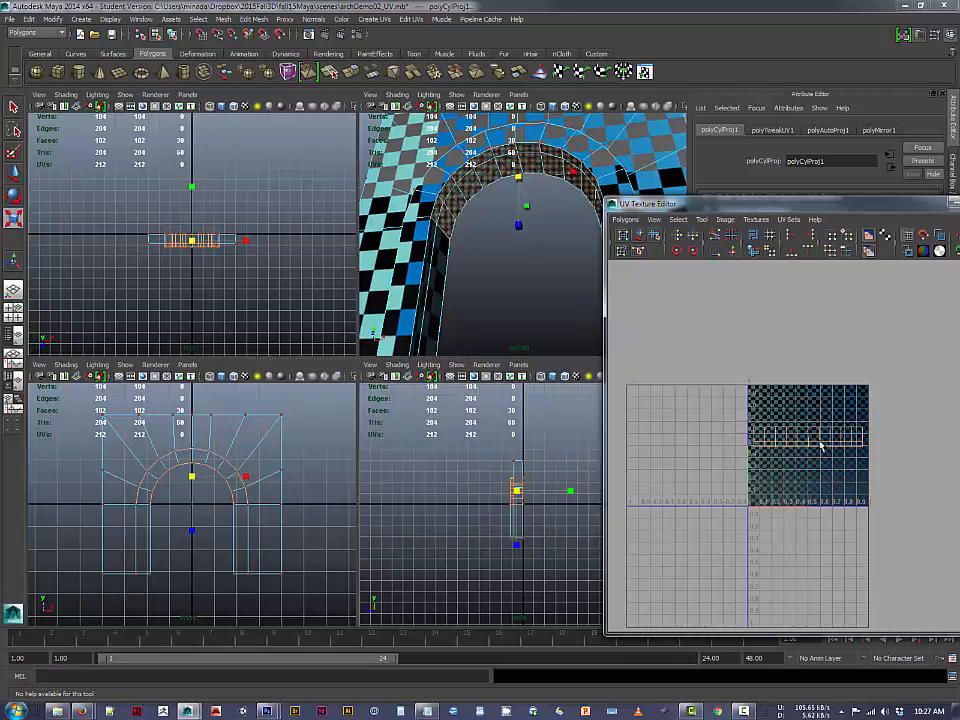
pyautogui.click(640, 237)
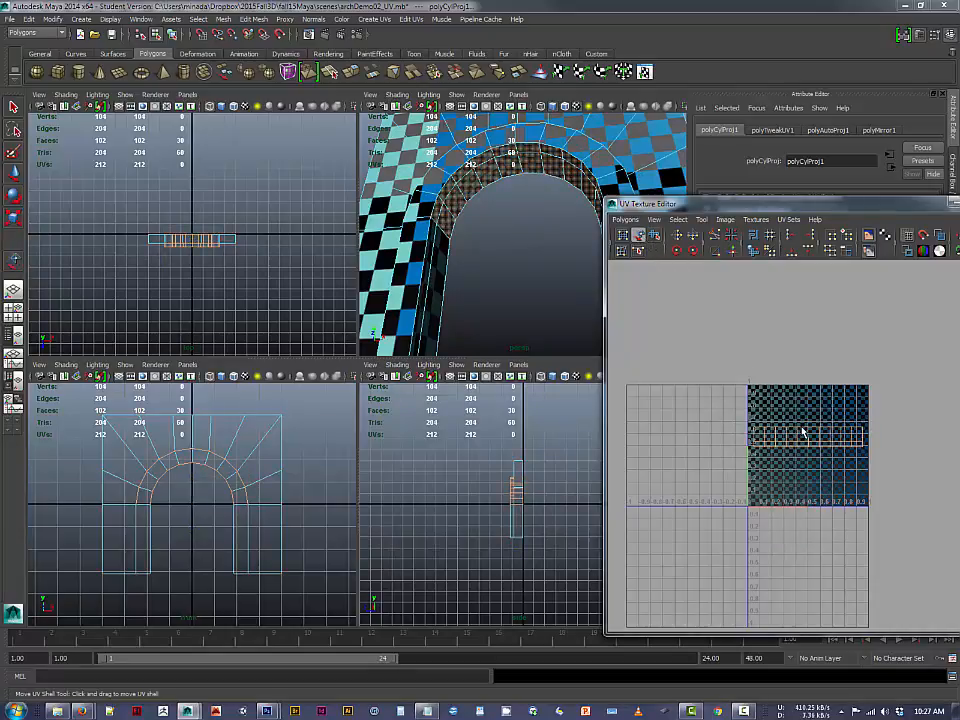
pyautogui.moveTo(806, 430); pyautogui.dragTo(846, 431, button='right')
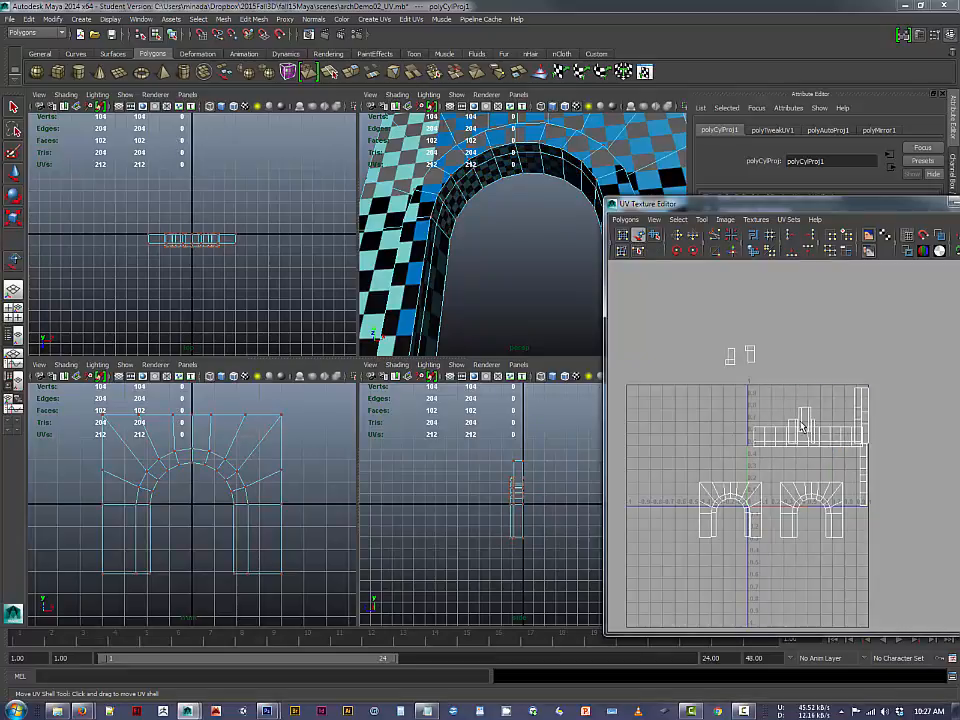
pyautogui.click(801, 432)
pyautogui.moveTo(827, 402); pyautogui.dragTo(846, 292)
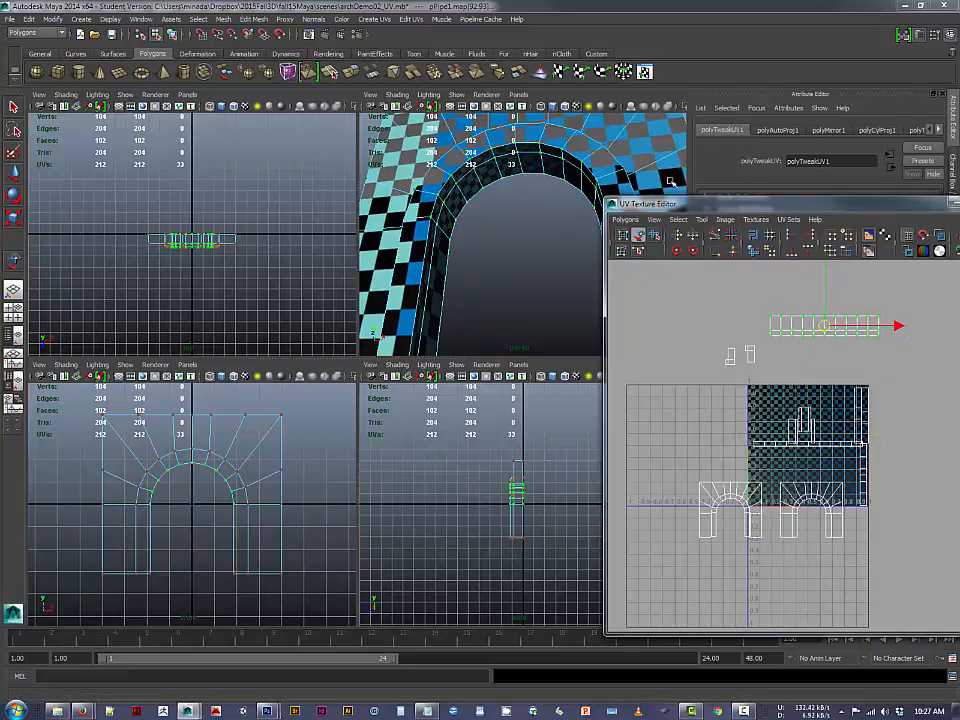
# Scale the inner arch's UV shell down uniformly until its checkers roughly match those on the straight legs, checking from an angle inside the opening.
pyautogui.press('r')
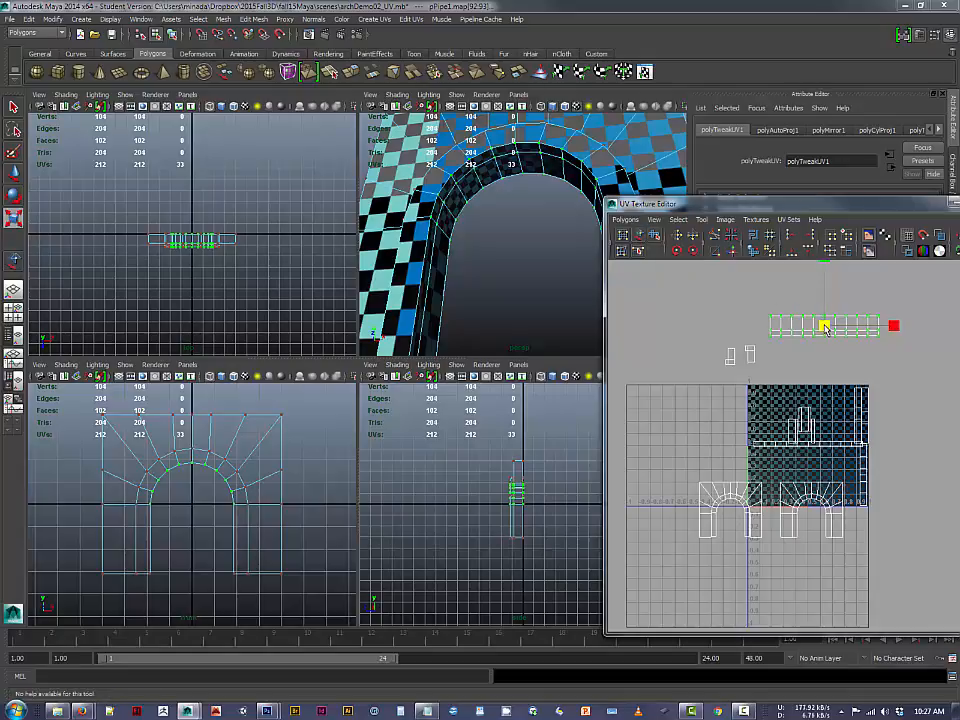
pyautogui.moveTo(824, 327)
pyautogui.mouseDown()
pyautogui.moveTo(846, 302)
pyautogui.moveTo(849, 319)
pyautogui.moveTo(831, 349)
pyautogui.mouseUp()
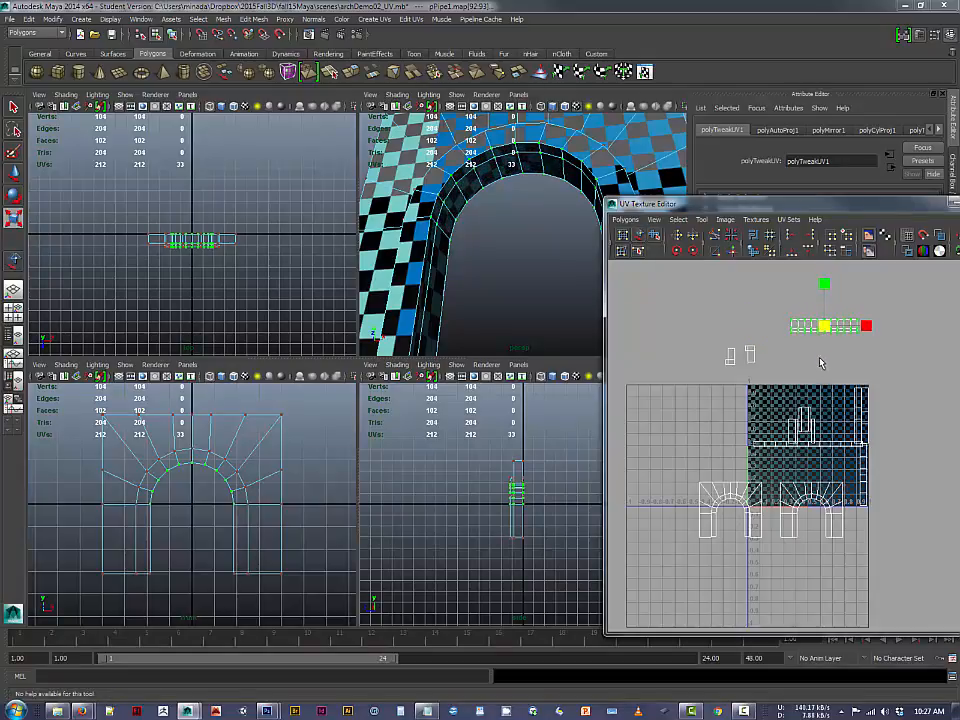
pyautogui.moveTo(819, 363); pyautogui.dragTo(818, 366, button='middle')
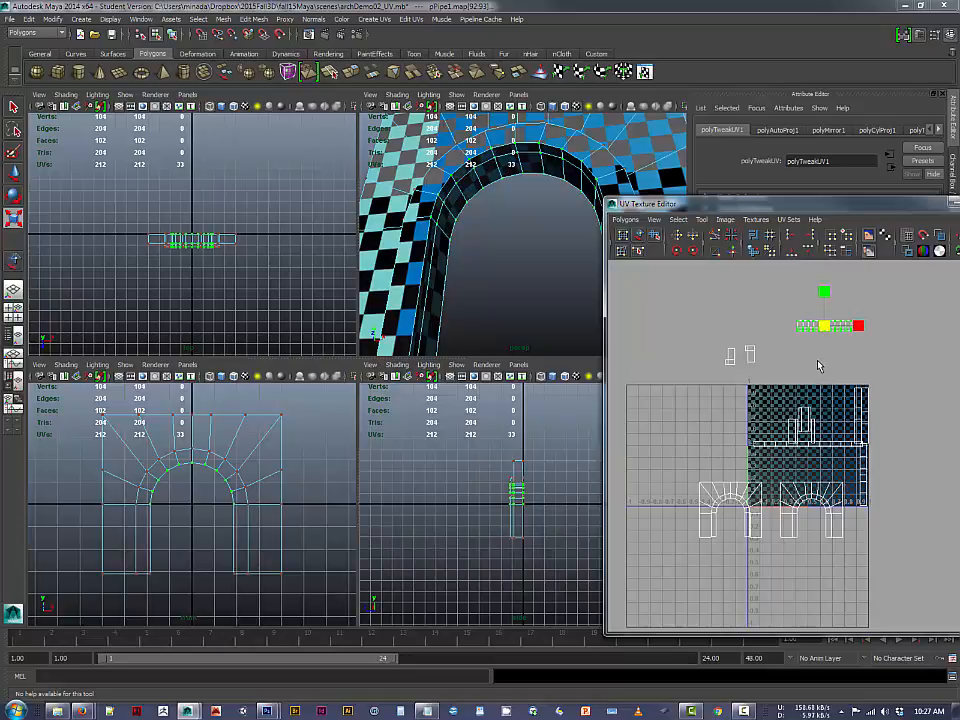
pyautogui.moveTo(818, 362); pyautogui.dragTo(818, 362)
pyautogui.keyDown('alt'); pyautogui.moveTo(552, 277); pyautogui.dragTo(532, 344); pyautogui.keyUp('alt')
pyautogui.press('space')
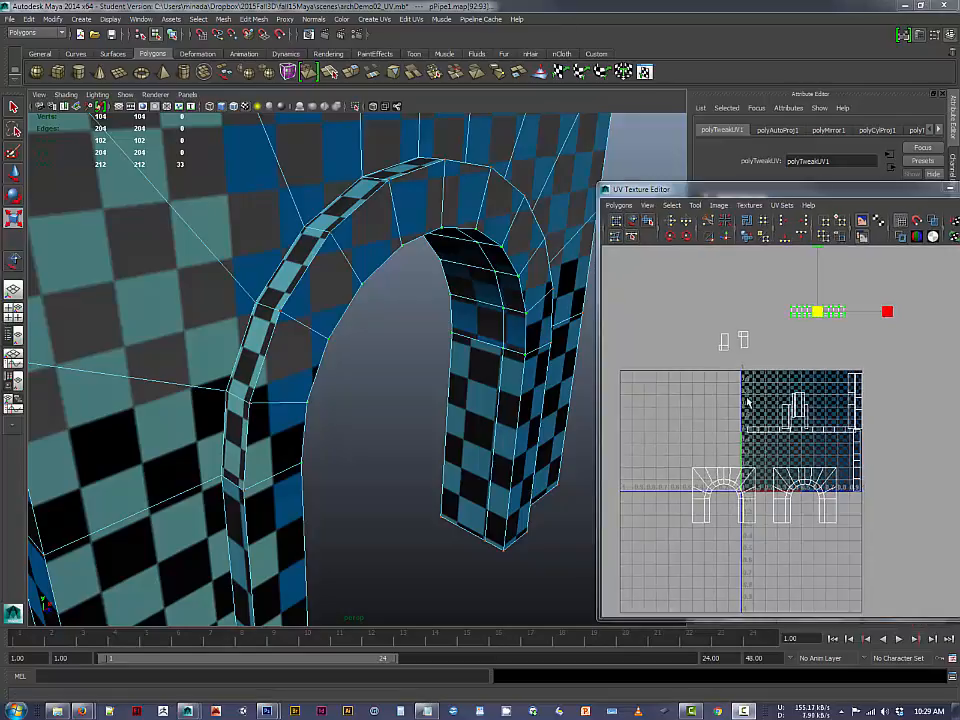
pyautogui.click(724, 437)
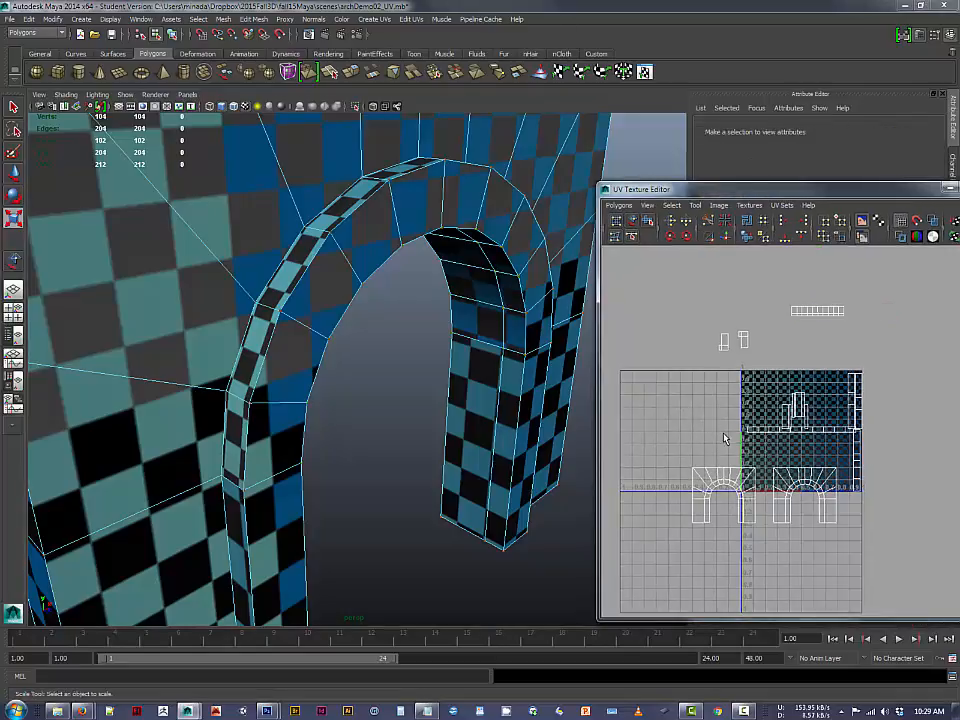
# Select the two edges where the inner arch curve meets one straight leg and join the leg's UVs with Move and Sew.
pyautogui.scroll(5, 725, 438)
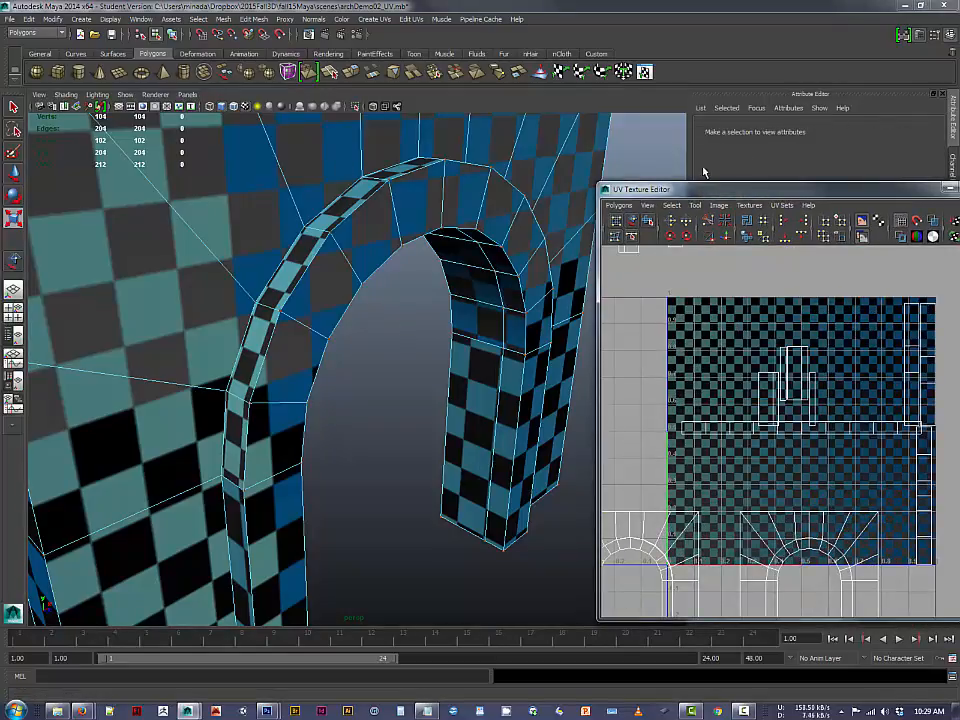
pyautogui.moveTo(725, 190); pyautogui.dragTo(749, 78)
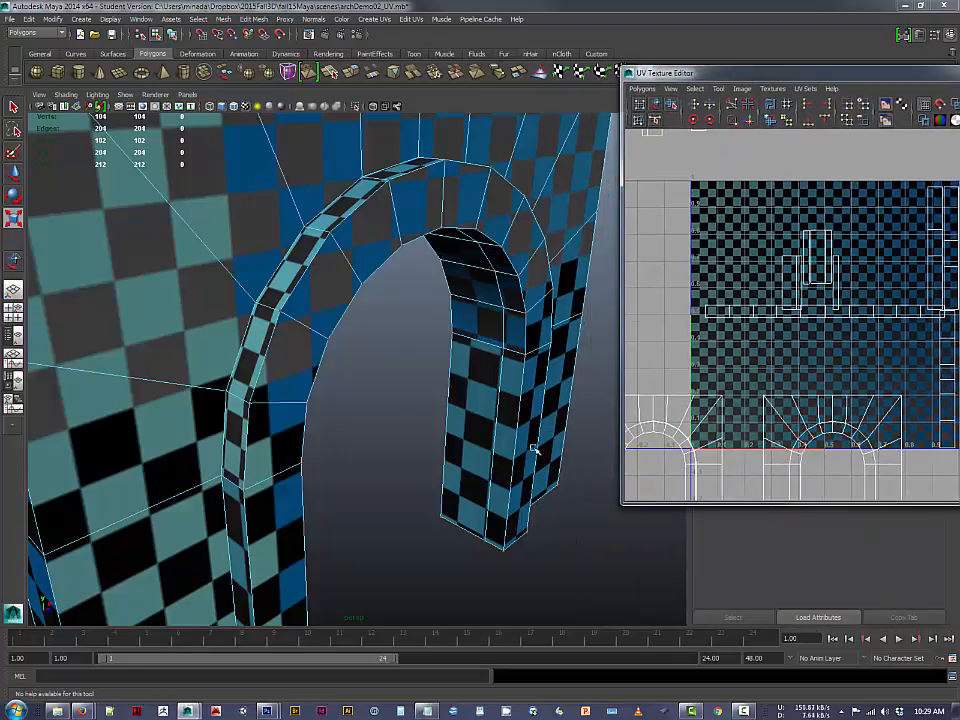
pyautogui.moveTo(484, 343)
pyautogui.mouseDown(button='right')
pyautogui.moveTo(497, 334)
pyautogui.moveTo(486, 320)
pyautogui.mouseUp(button='right')
pyautogui.click(484, 340)
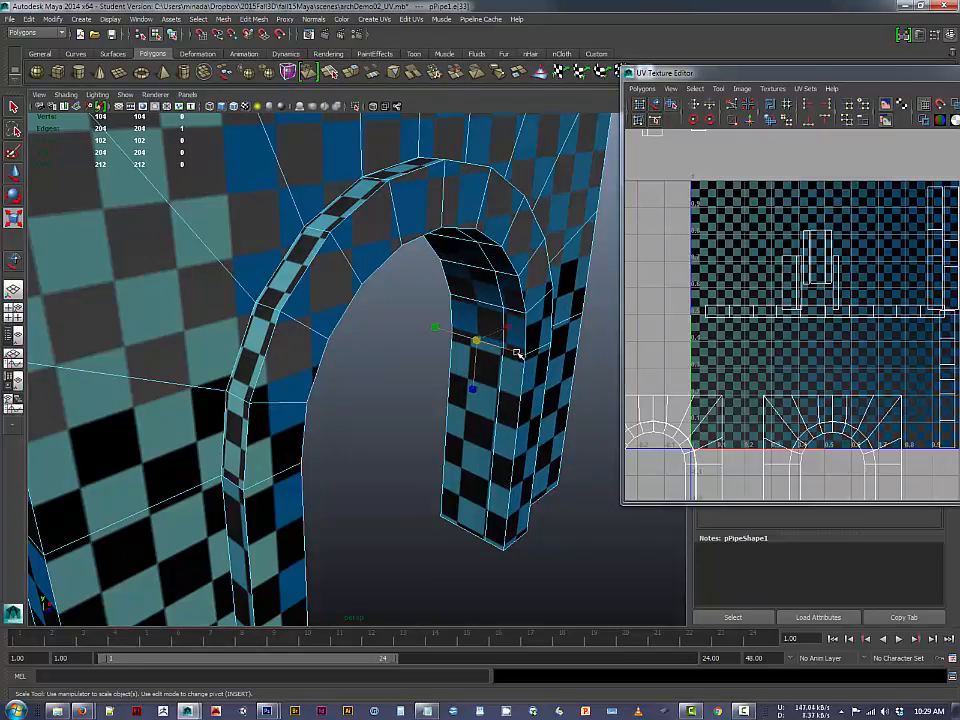
pyautogui.keyDown('shift'); pyautogui.click(516, 352); pyautogui.keyUp('shift')
pyautogui.scroll(-2, 607, 415)
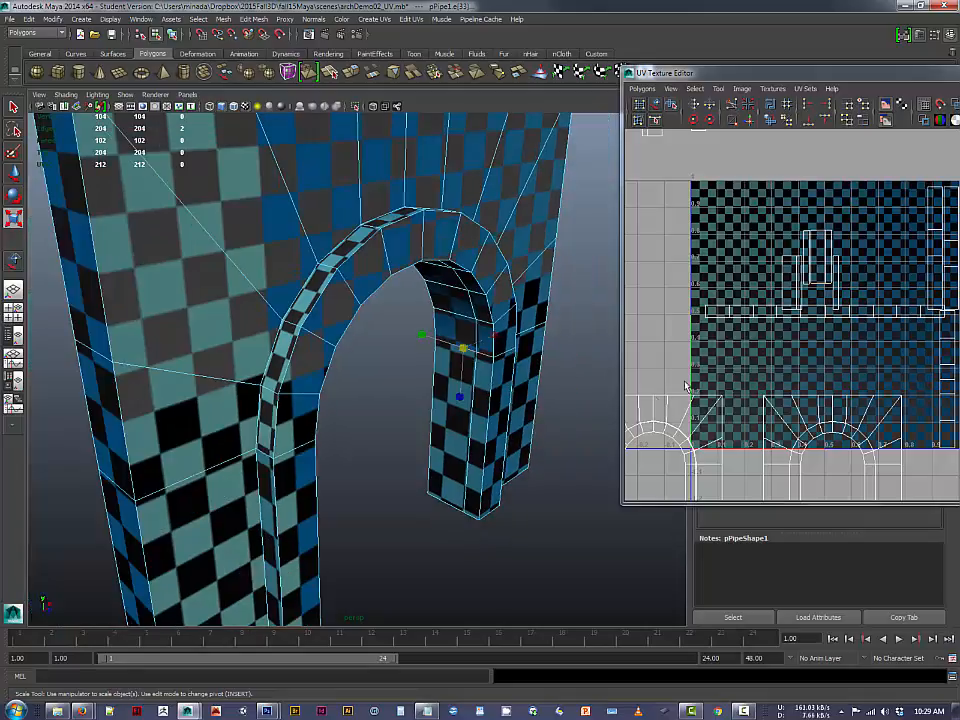
pyautogui.moveTo(816, 75); pyautogui.dragTo(668, 63)
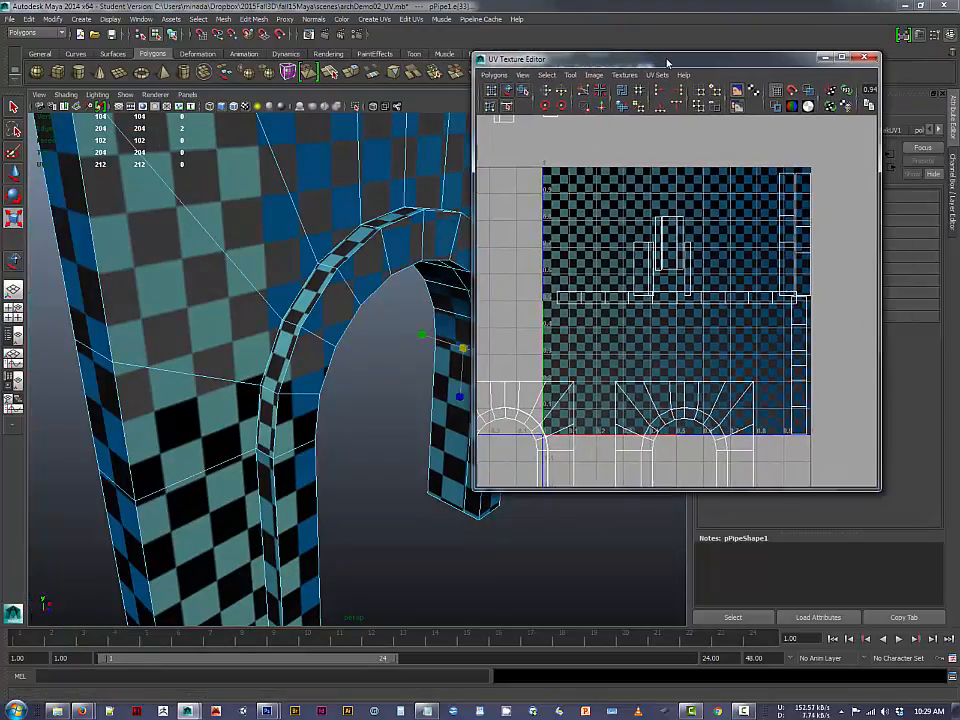
pyautogui.scroll(-3, 767, 252)
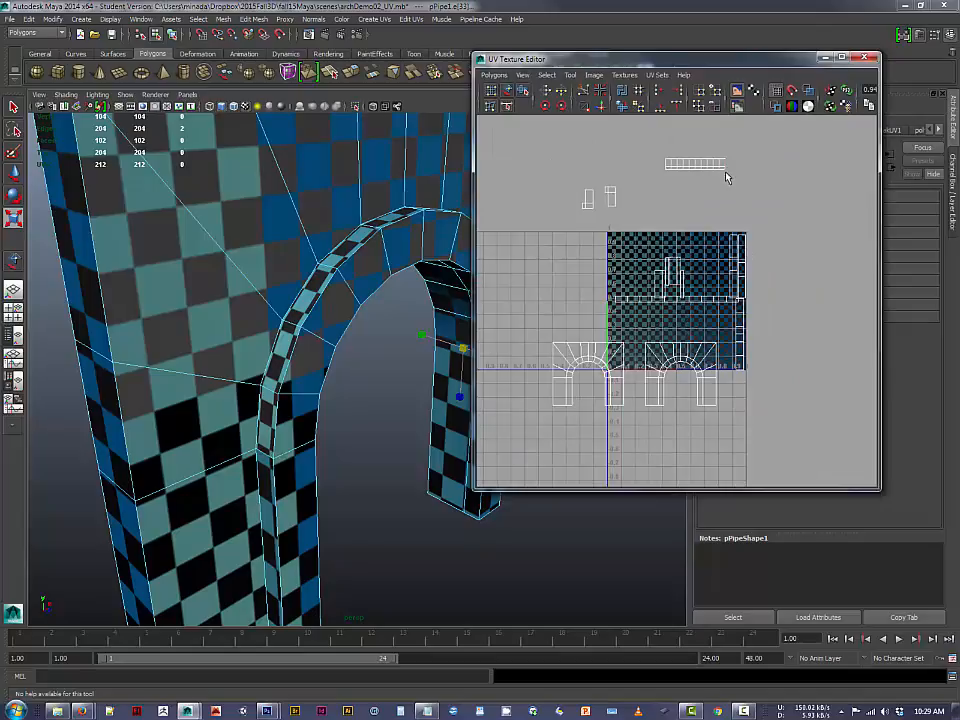
pyautogui.click(603, 110)
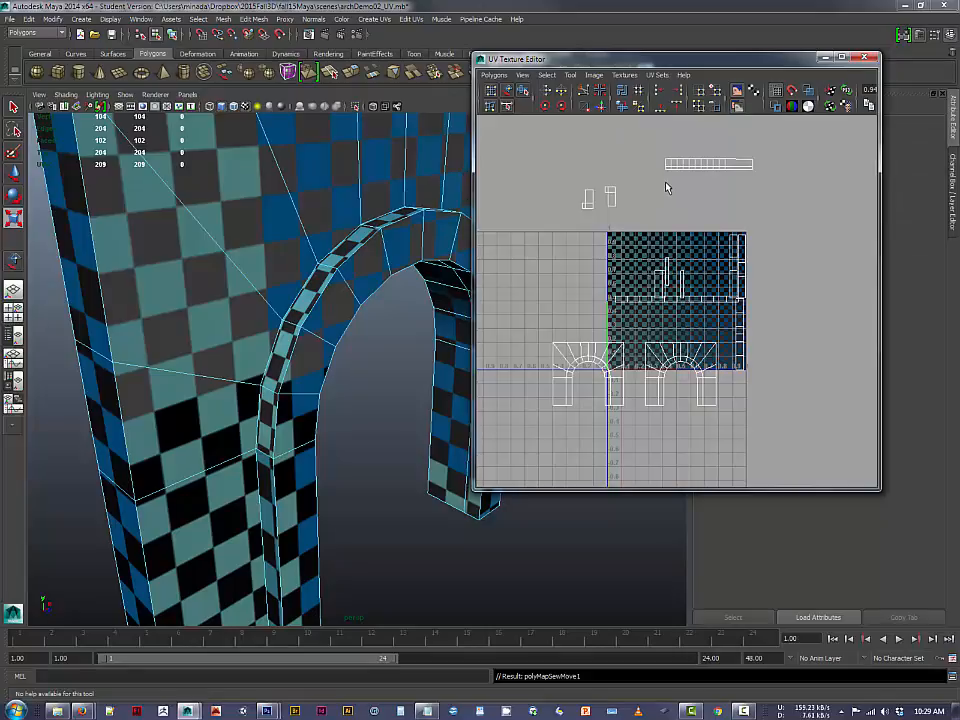
# Reposition and enlarge the UV Texture Editor window to make room for the full UV layout.
pyautogui.scroll(2, 688, 201)
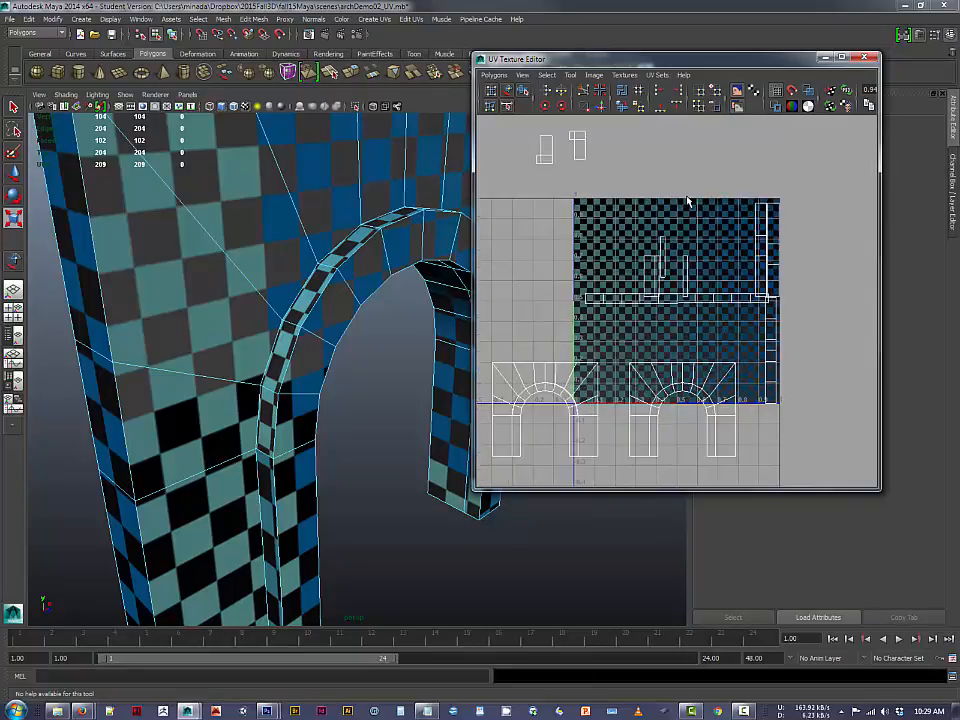
pyautogui.scroll(-2, 688, 201)
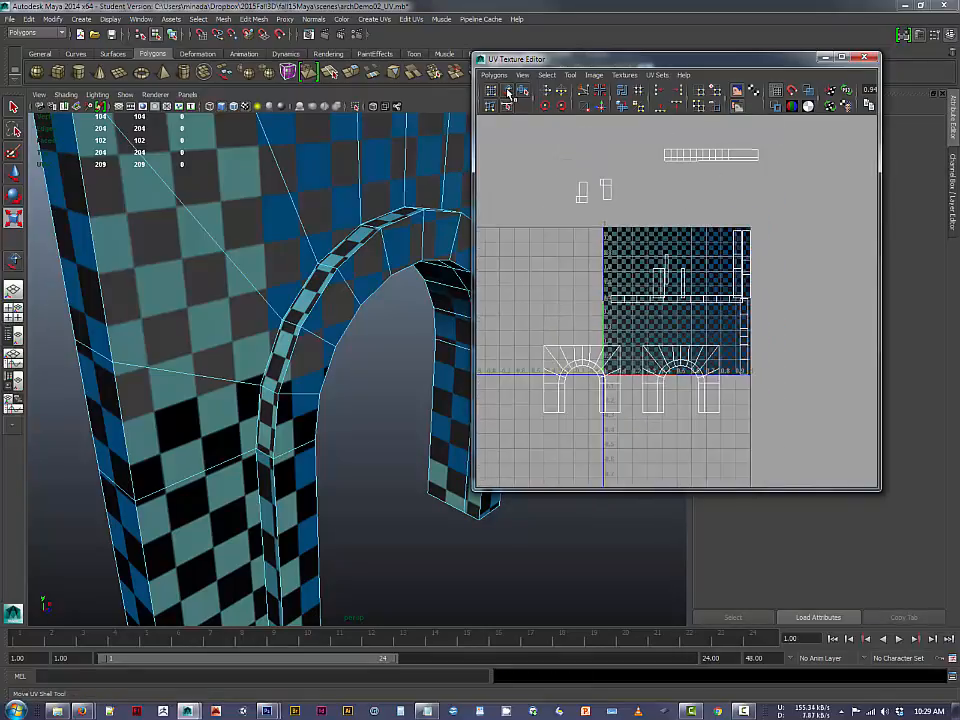
pyautogui.moveTo(621, 62); pyautogui.dragTo(593, 35)
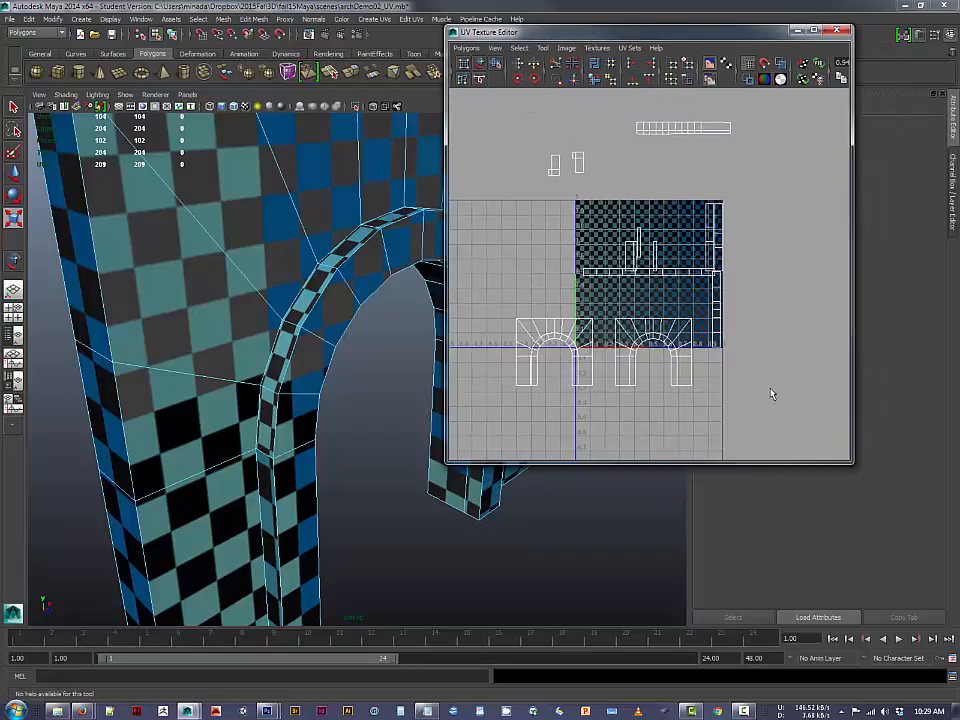
pyautogui.moveTo(853, 470); pyautogui.dragTo(943, 676)
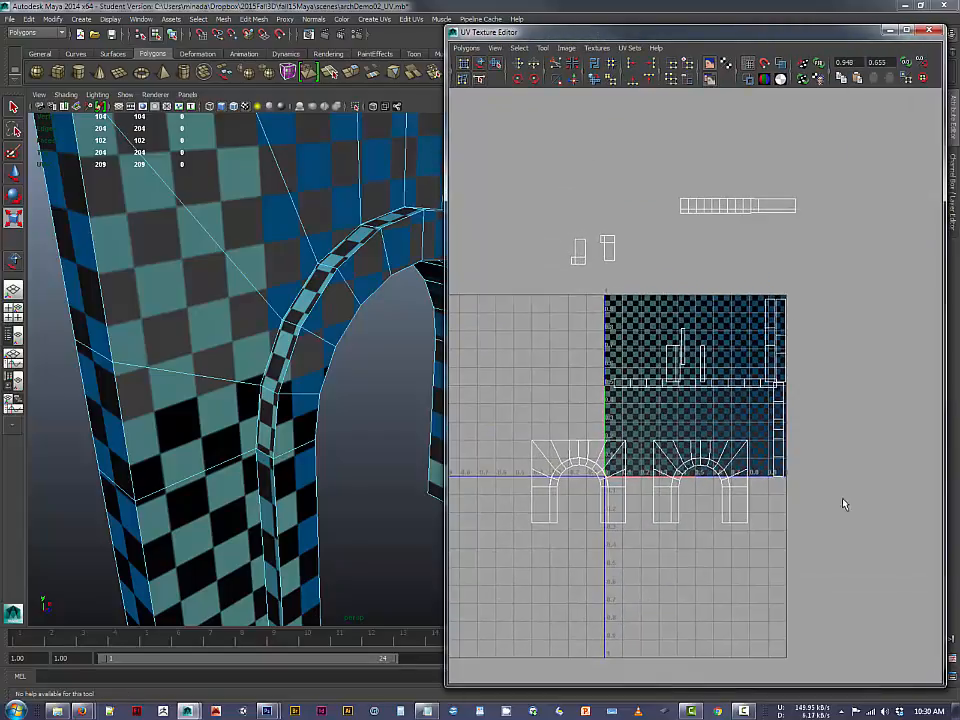
# Select the two end edges at the strip's open end and join the opposite leg's inner faces with Move and Sew.
pyautogui.scroll(1, 701, 291)
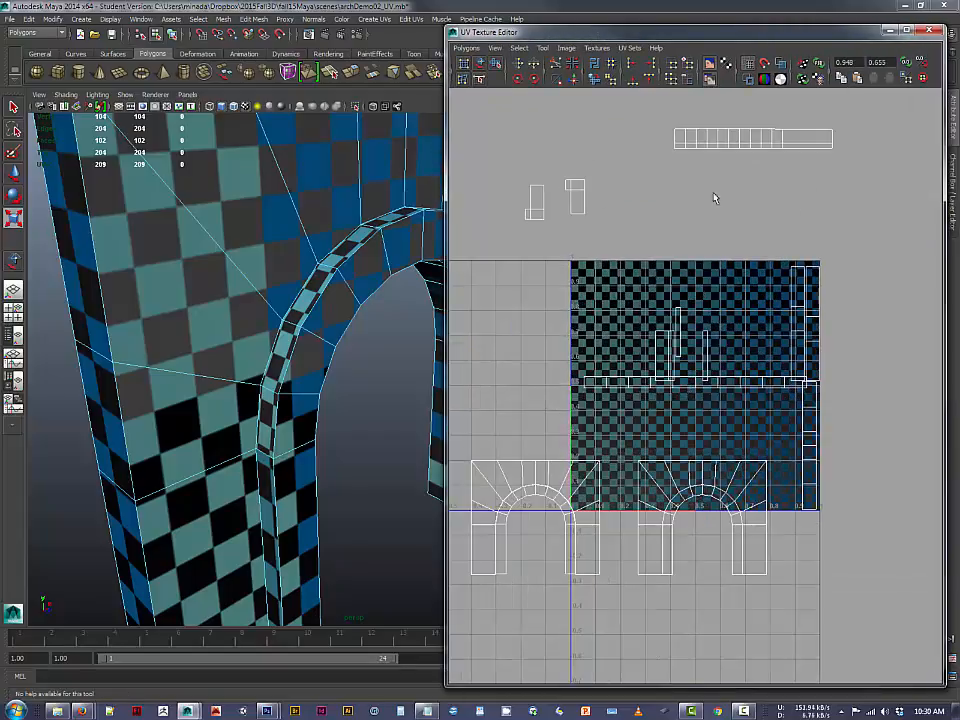
pyautogui.scroll(1, 701, 148)
pyautogui.scroll(-1, 694, 176)
pyautogui.keyDown('alt'); pyautogui.moveTo(694, 176); pyautogui.dragTo(684, 270, button='middle'); pyautogui.keyUp('alt')
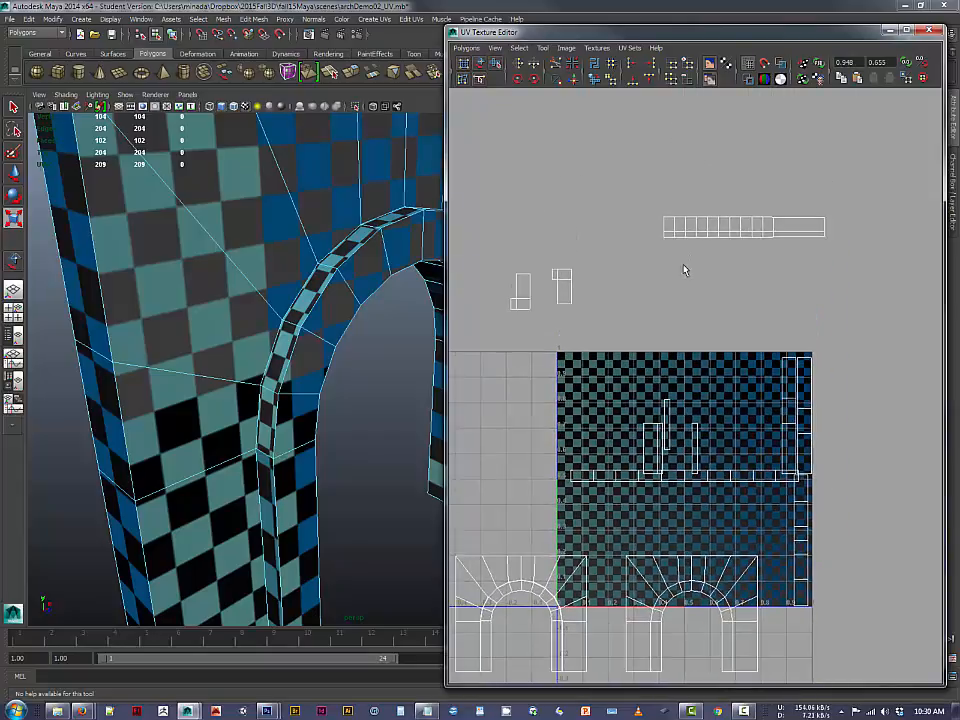
pyautogui.moveTo(657, 221)
pyautogui.mouseDown()
pyautogui.moveTo(668, 225)
pyautogui.moveTo(666, 238)
pyautogui.mouseUp()
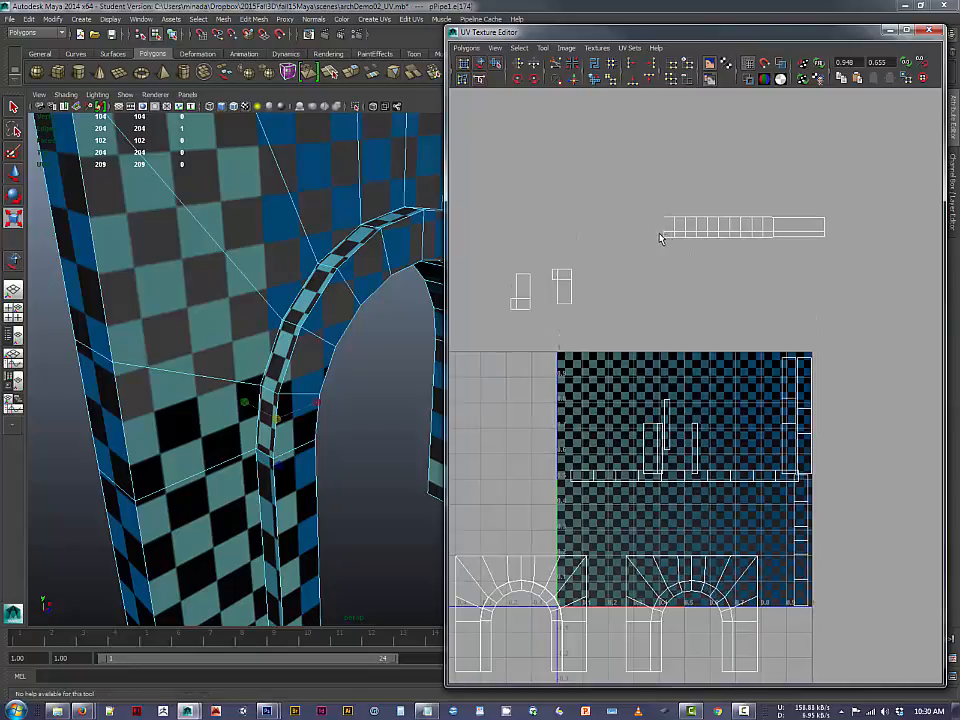
pyautogui.keyDown('shift'); pyautogui.click(660, 238); pyautogui.keyUp('shift')
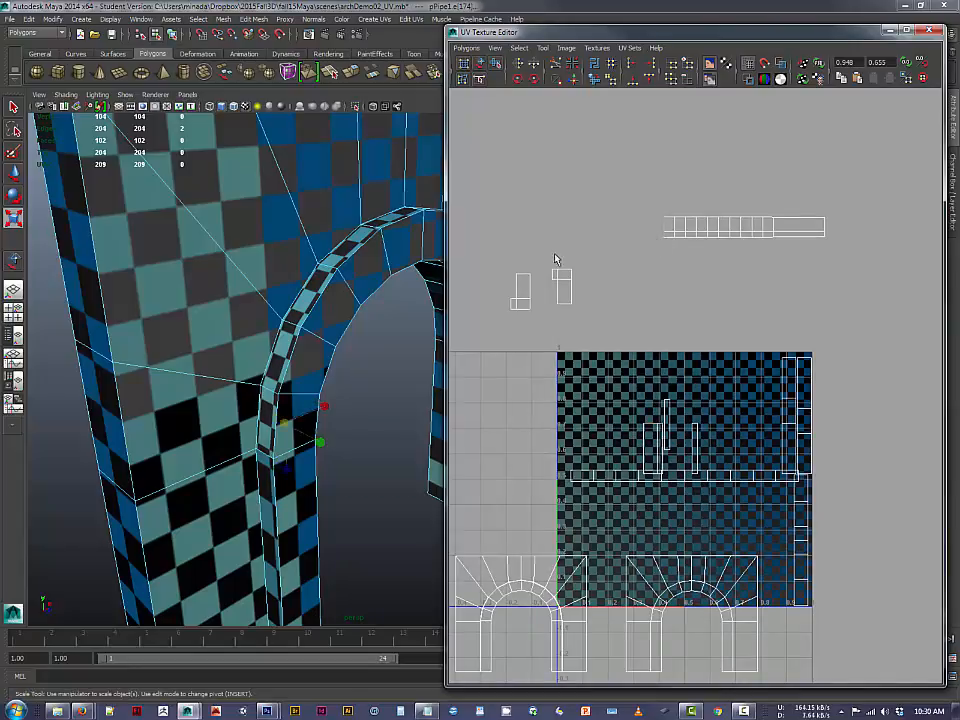
pyautogui.keyDown('alt'); pyautogui.moveTo(409, 383); pyautogui.dragTo(254, 369); pyautogui.keyUp('alt')
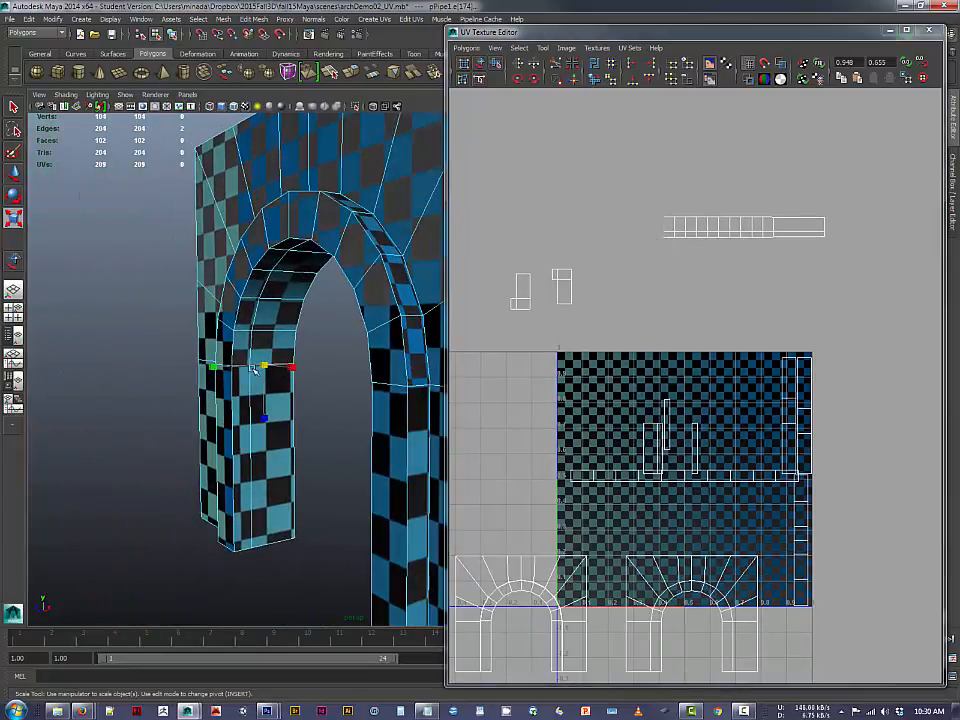
pyautogui.click(575, 85)
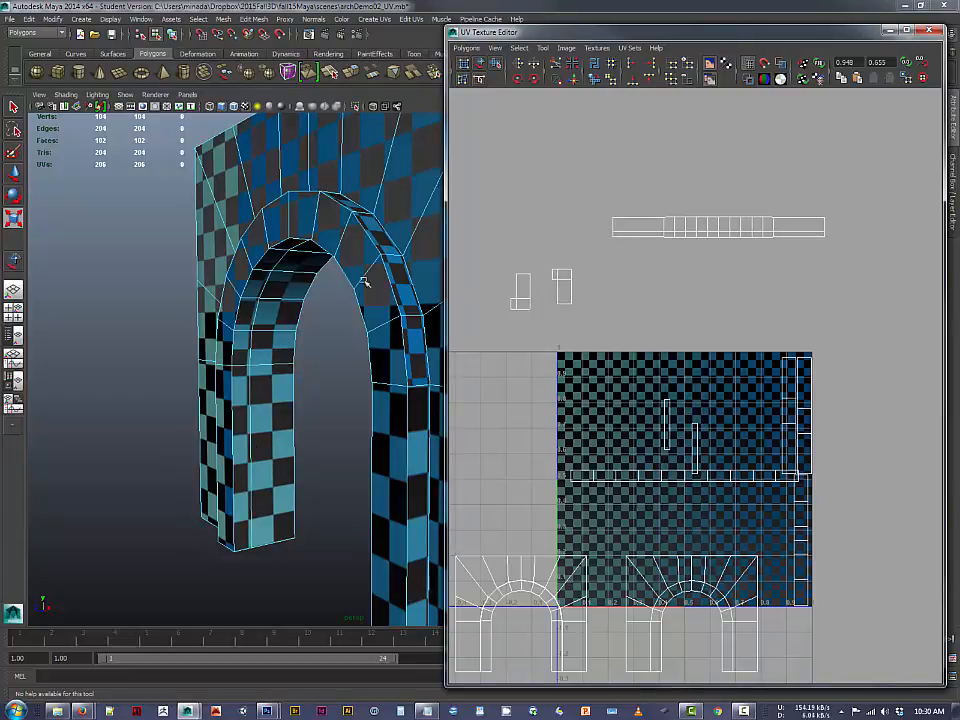
# Select the upper corner UV at each end of the inner arch's joined strip to examine the strip's ends.
pyautogui.scroll(1, 715, 260)
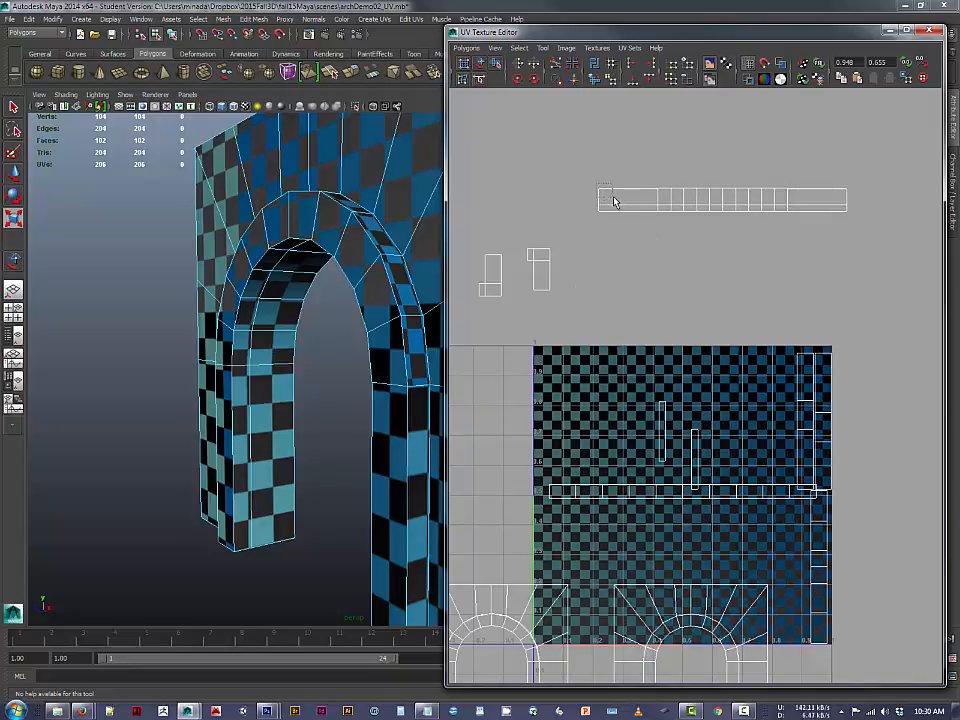
pyautogui.moveTo(614, 201); pyautogui.dragTo(603, 192)
pyautogui.moveTo(598, 189); pyautogui.dragTo(643, 190, button='right')
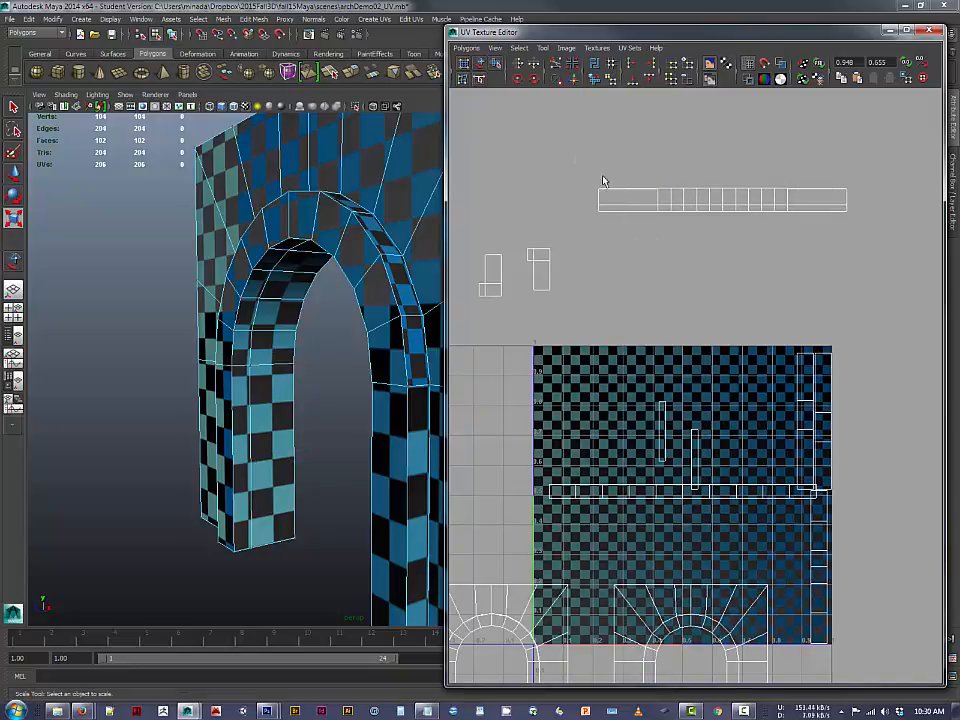
pyautogui.moveTo(591, 177)
pyautogui.mouseDown()
pyautogui.moveTo(607, 192)
pyautogui.moveTo(601, 181)
pyautogui.mouseUp()
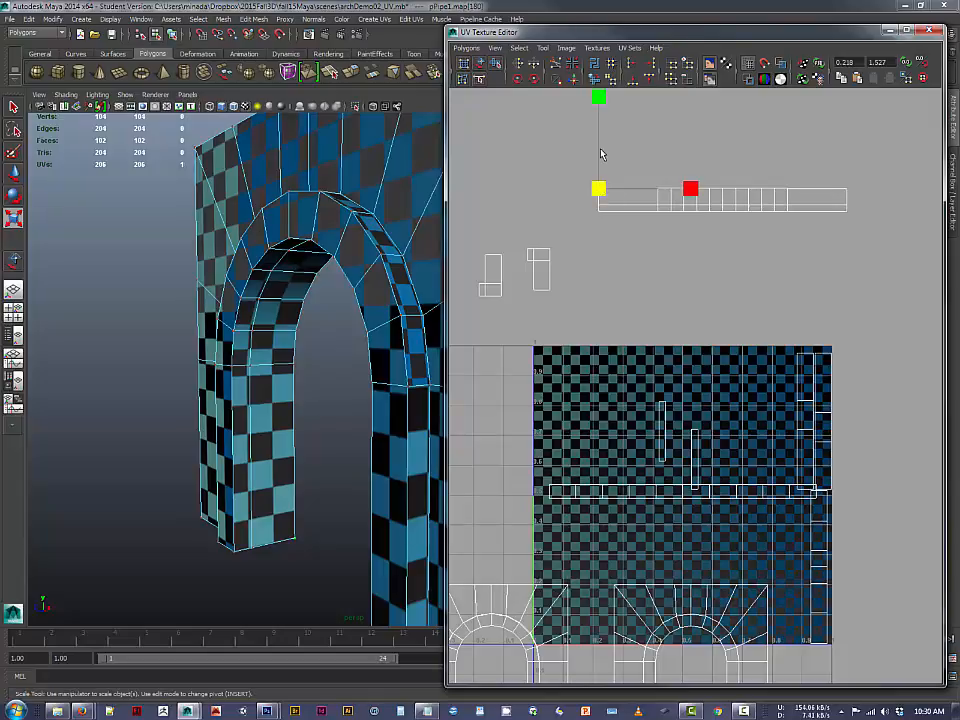
pyautogui.press('w')
pyautogui.click(600, 99)
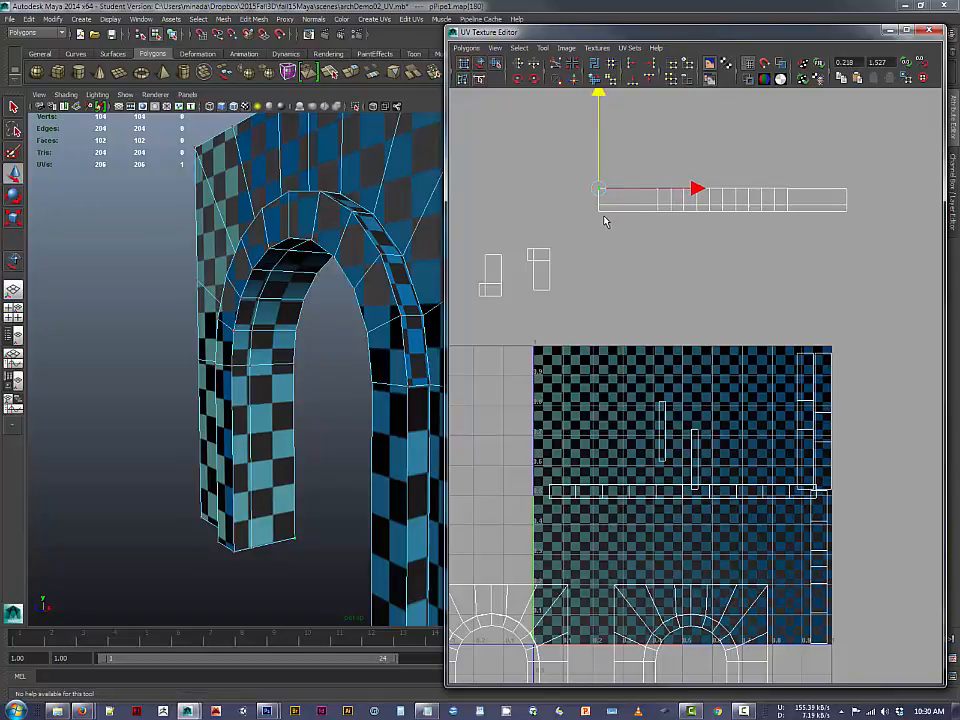
pyautogui.click(899, 208)
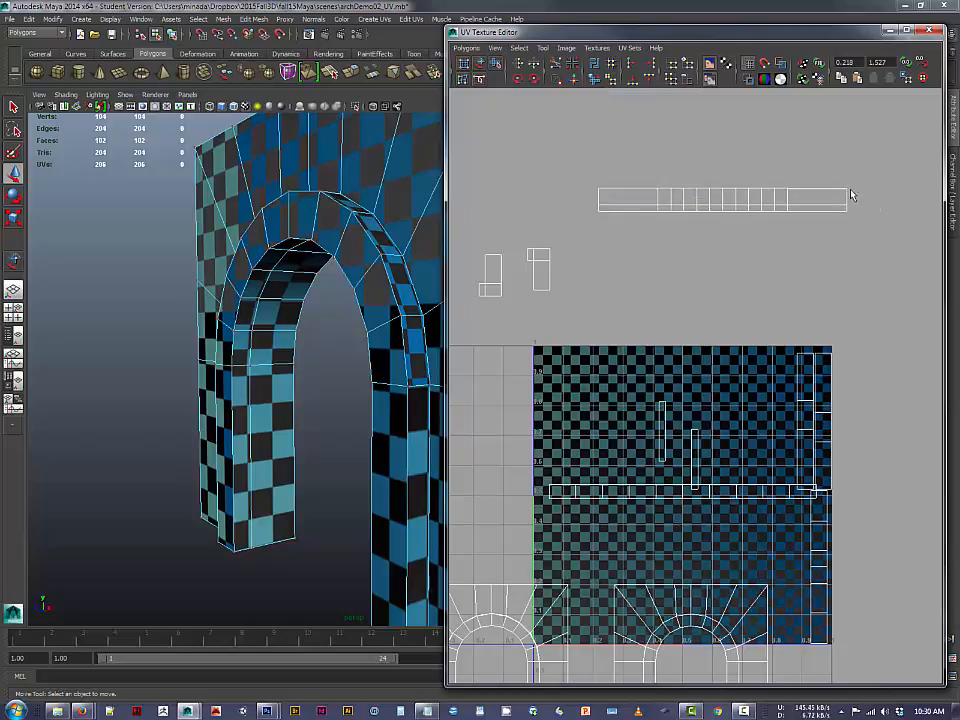
pyautogui.click(851, 195)
pyautogui.click(846, 97)
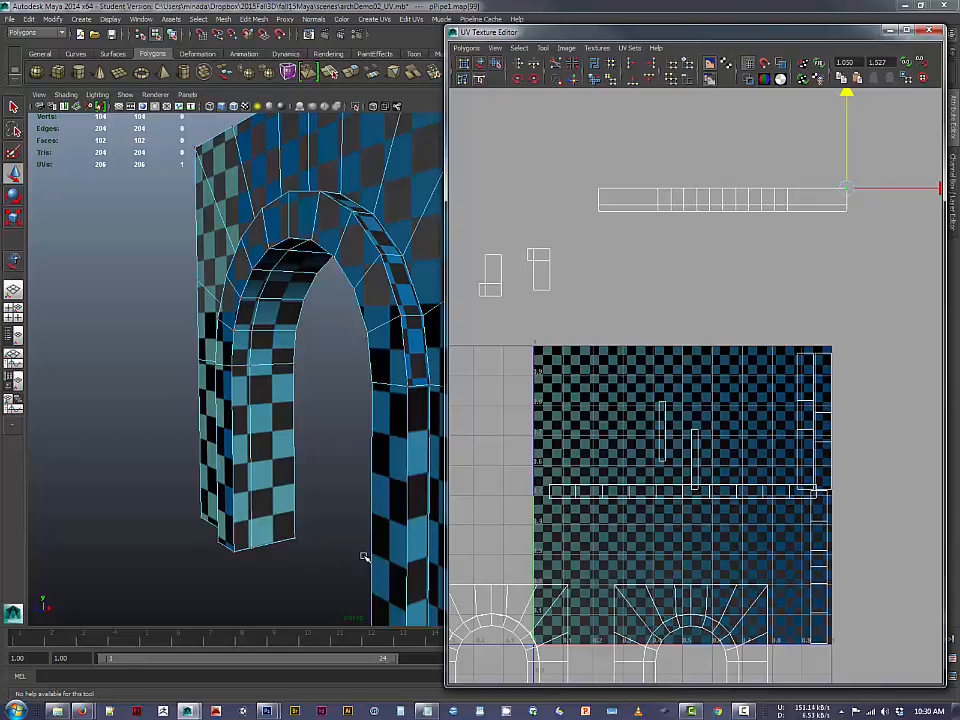
# Select the edge where the arch's narrow trim curve meets the straight leg, and hide the checker image behind the UVs.
pyautogui.keyDown('alt'); pyautogui.moveTo(309, 508); pyautogui.dragTo(374, 476); pyautogui.keyUp('alt')
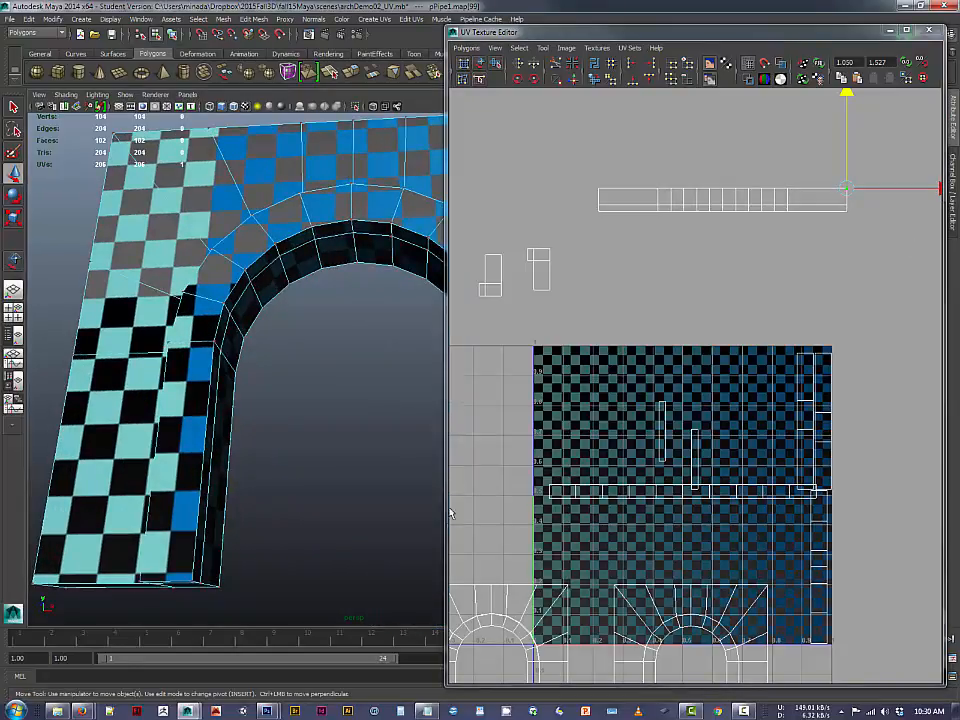
pyautogui.keyDown('alt'); pyautogui.moveTo(266, 394); pyautogui.dragTo(357, 461); pyautogui.keyUp('alt')
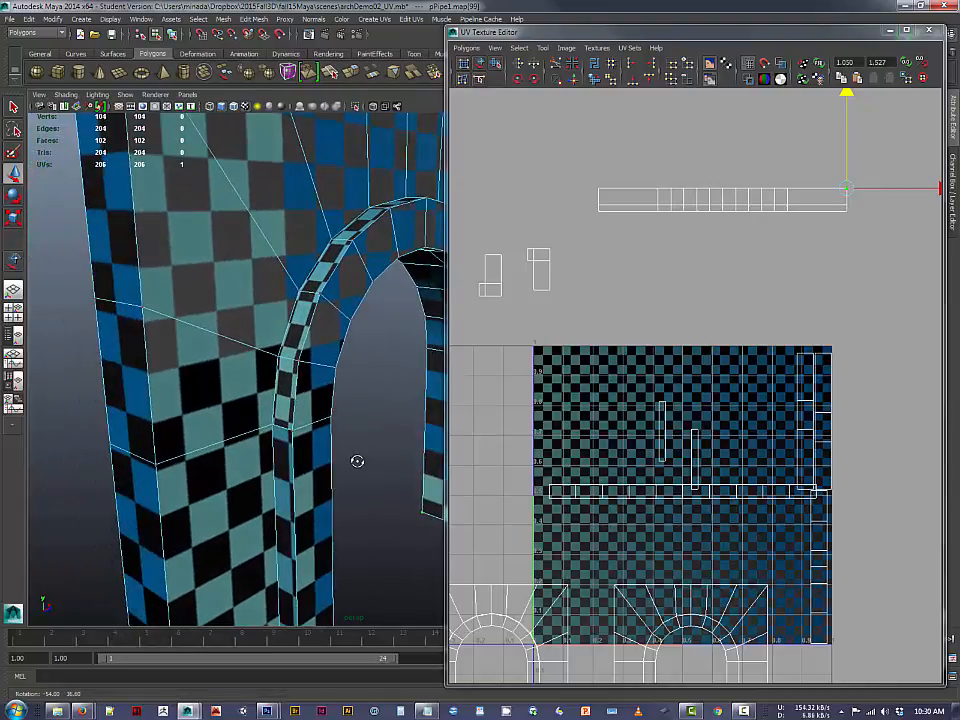
pyautogui.rightClick(286, 428)
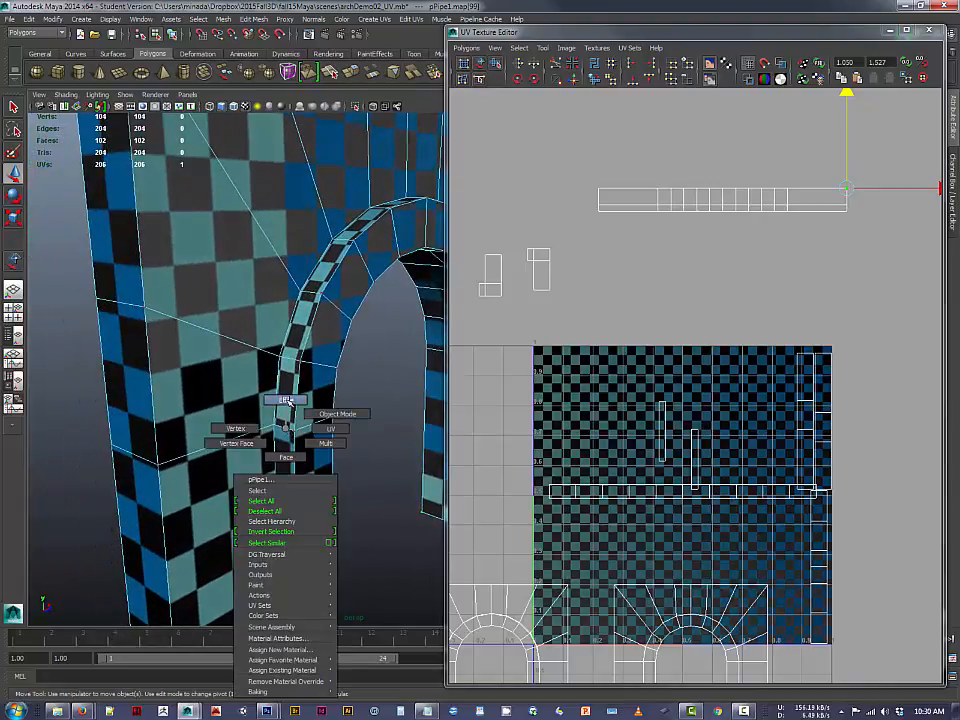
pyautogui.click(286, 400)
pyautogui.click(284, 426)
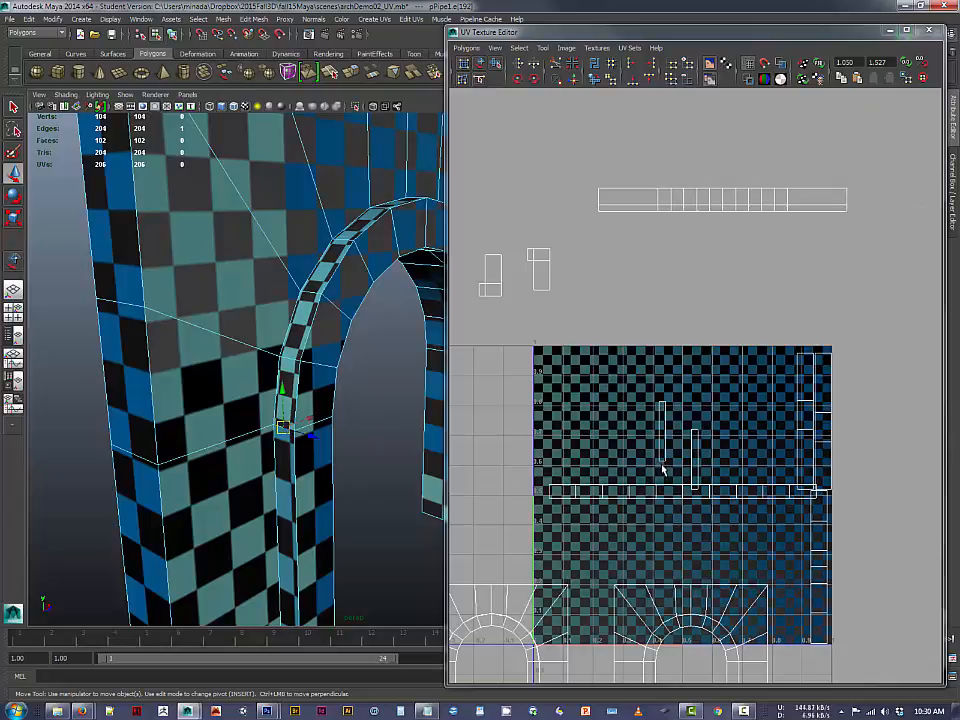
pyautogui.scroll(3, 662, 470)
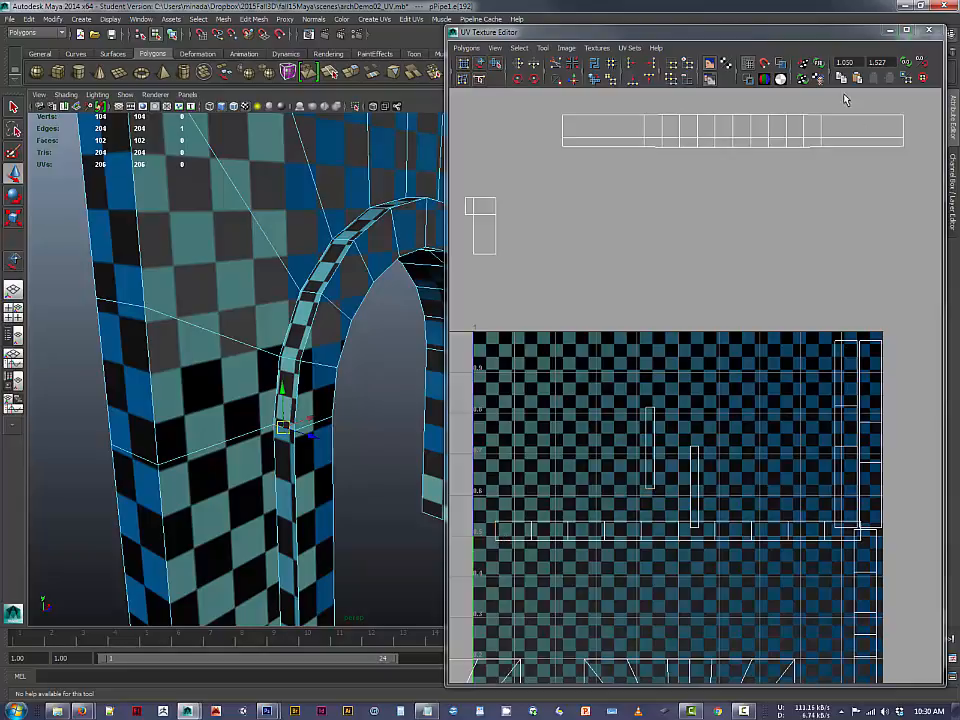
pyautogui.click(710, 63)
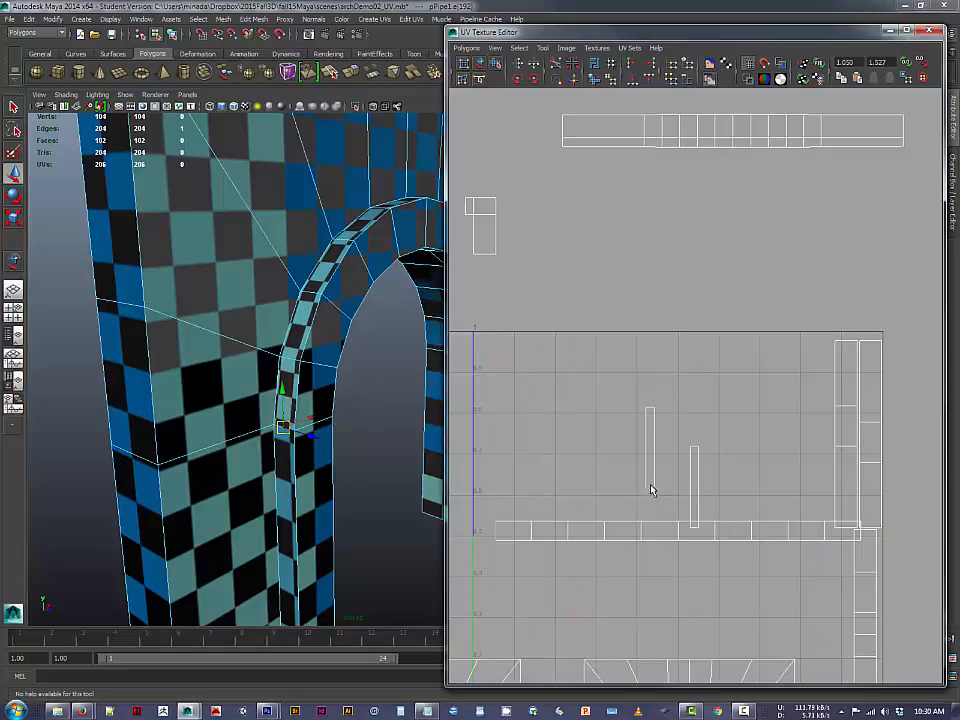
# Try to join the small leg shell to the trim curve's strip with Move and Sew, and undo the join.
pyautogui.click(575, 82)
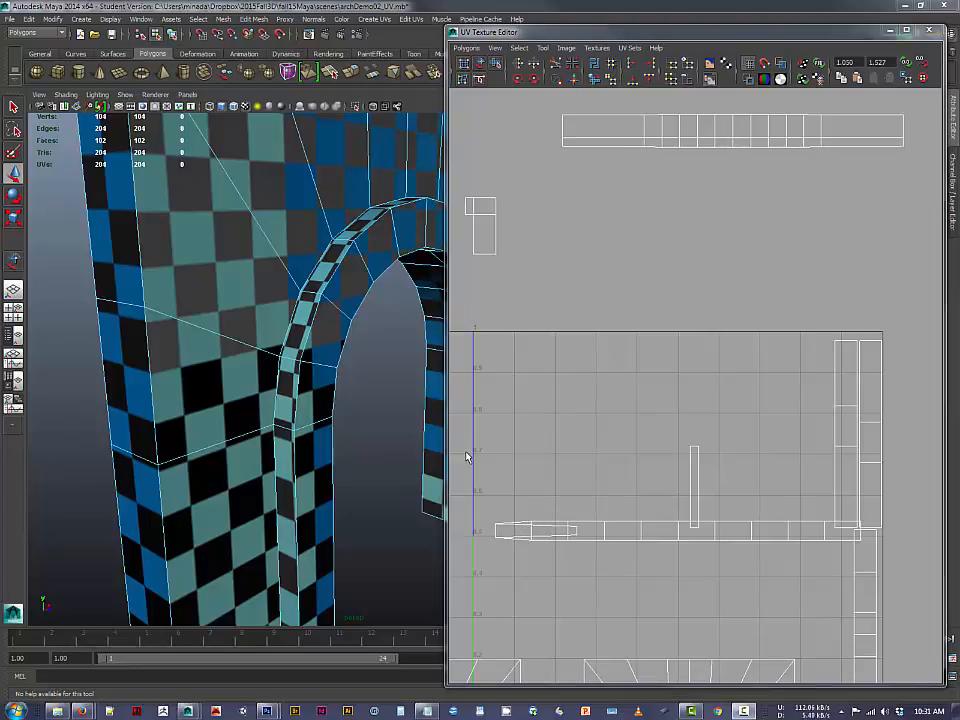
pyautogui.press('z')
pyautogui.press('z')
pyautogui.press('z')
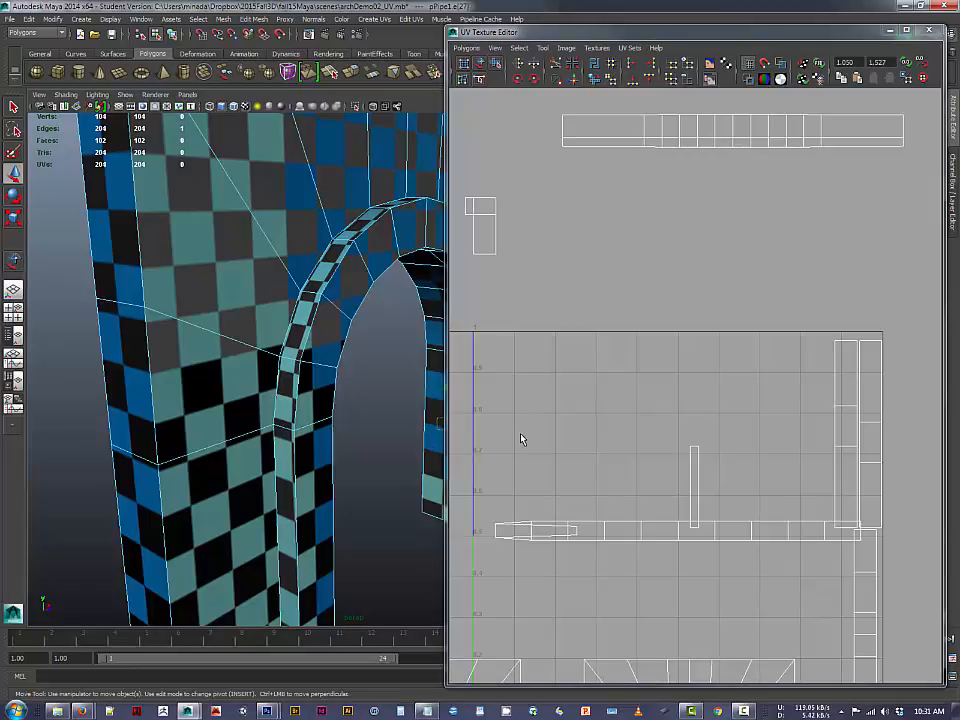
pyautogui.press('z')
pyautogui.press('z')
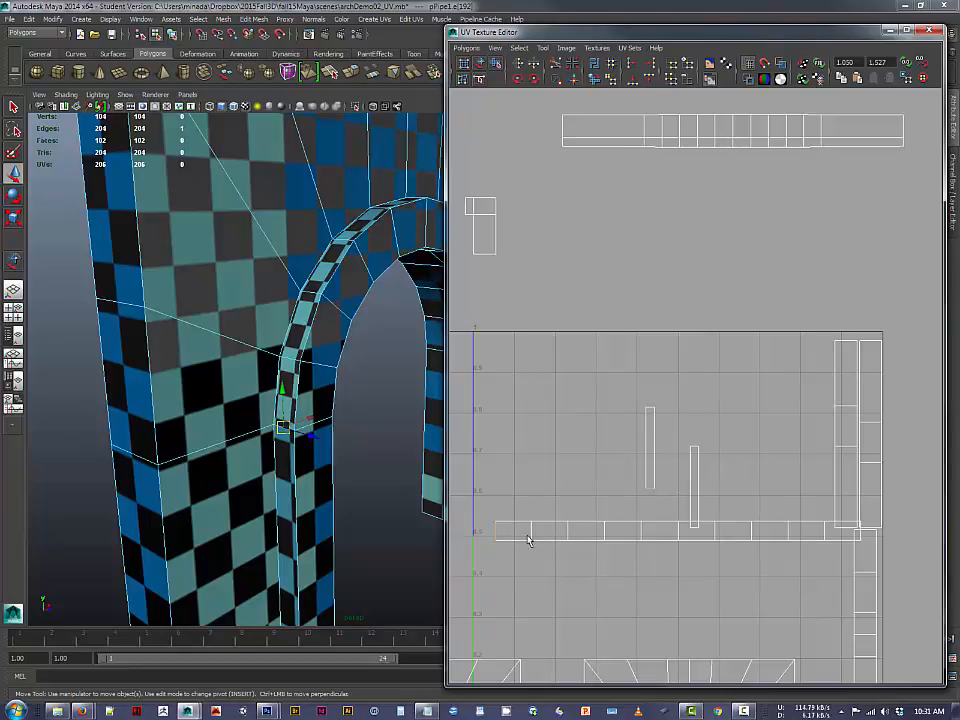
# Select the narrow leg shell's UVs and scale it up uniformly until its width matches the trim curve's strip.
pyautogui.rightClick(655, 488)
pyautogui.click(698, 485)
pyautogui.moveTo(628, 405); pyautogui.dragTo(669, 505)
pyautogui.press('r')
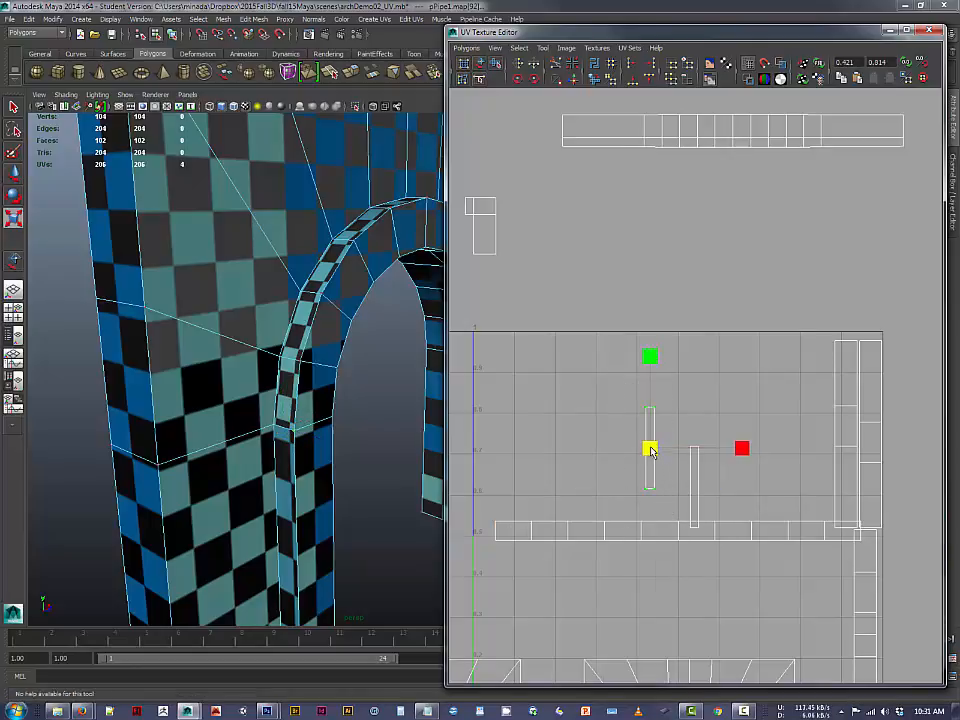
pyautogui.moveTo(651, 448); pyautogui.dragTo(760, 352)
pyautogui.click(575, 458)
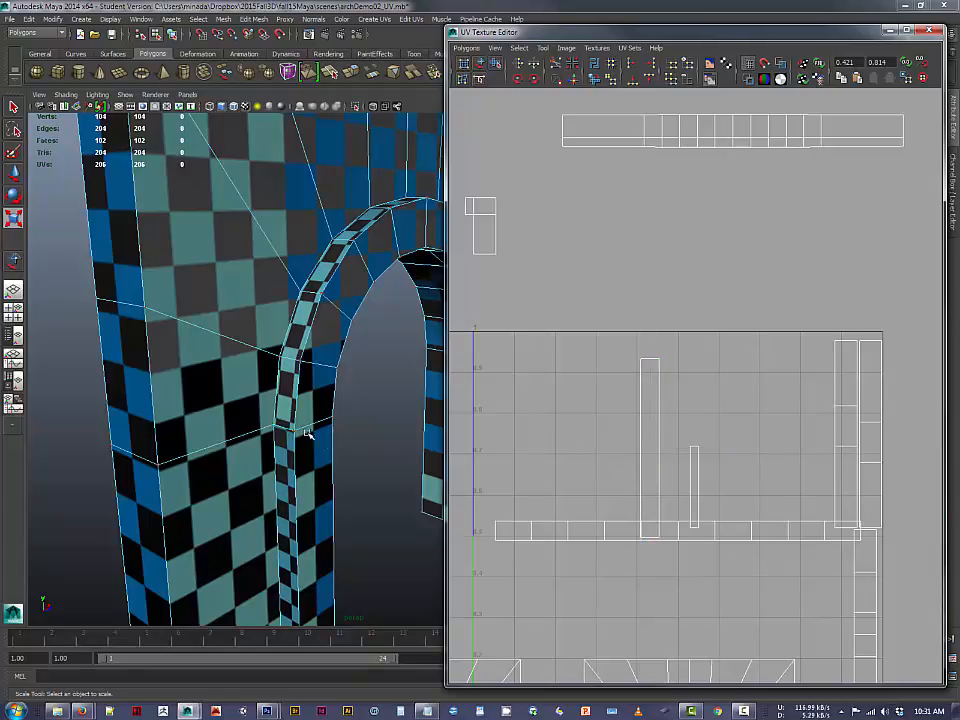
# Rotate the enlarged leg shell 90 degrees to lie horizontally and move it above the matching end of the trim curve's strip.
pyautogui.moveTo(281, 427); pyautogui.dragTo(286, 397, button='right')
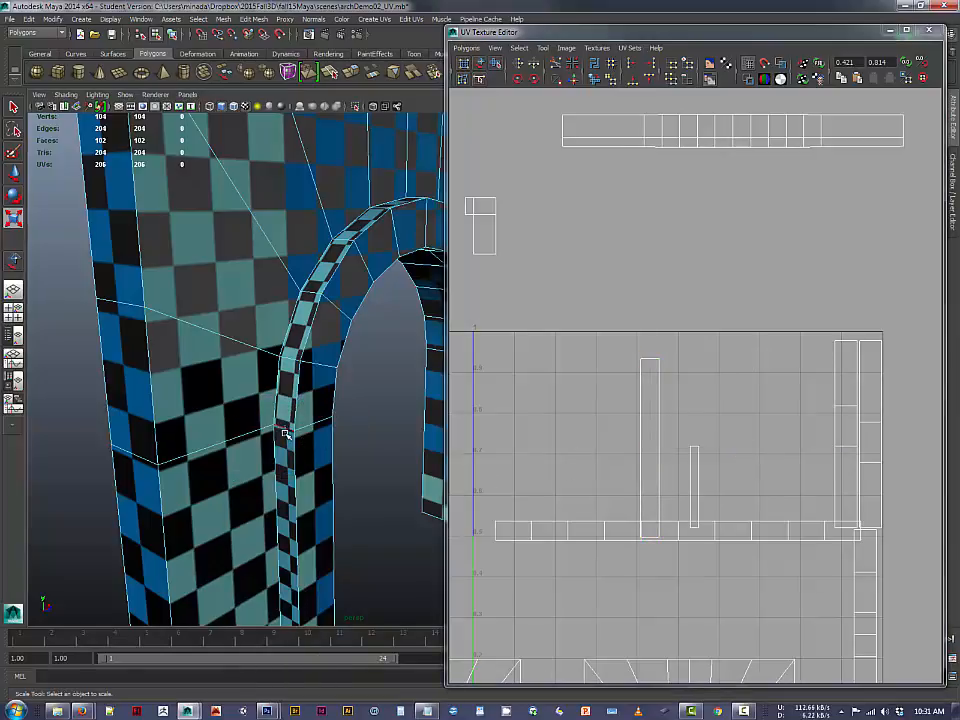
pyautogui.click(284, 429)
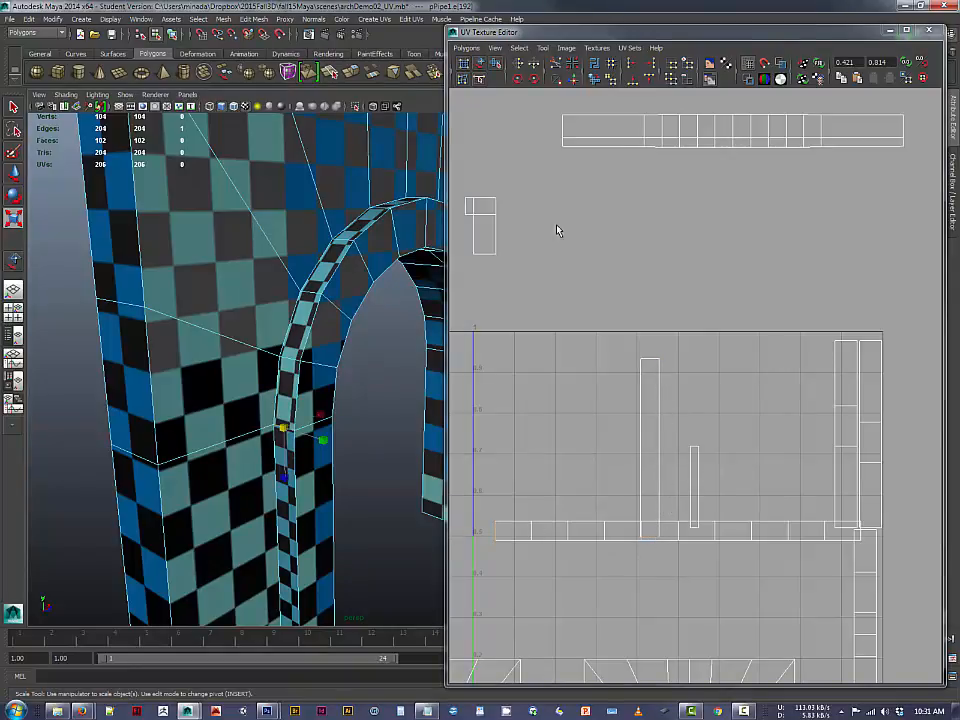
pyautogui.click(481, 63)
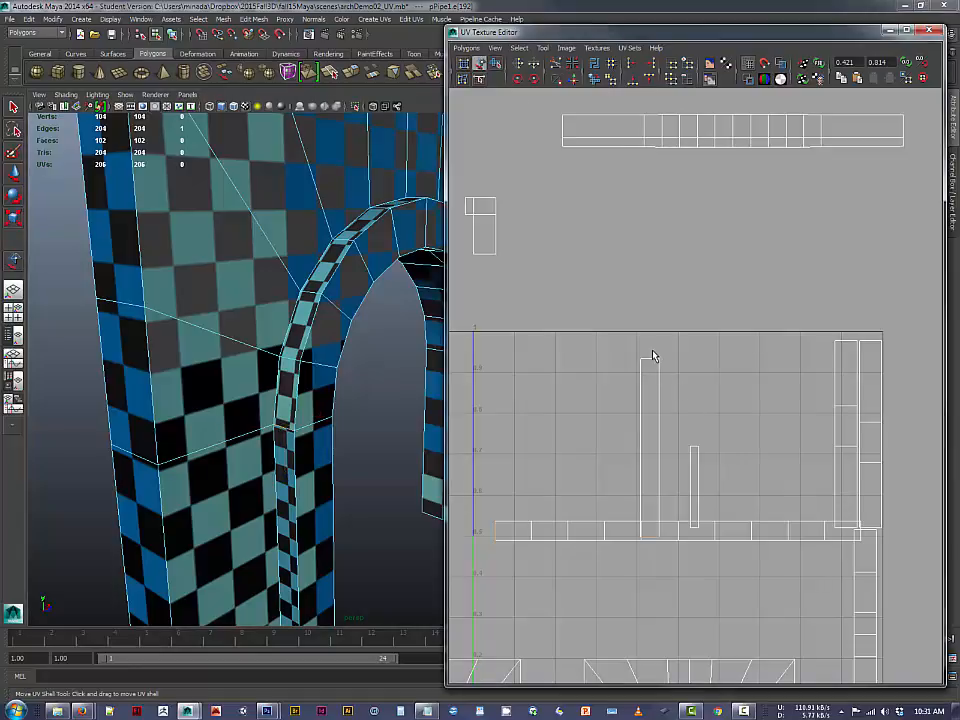
pyautogui.moveTo(653, 357); pyautogui.dragTo(707, 358, button='right')
pyautogui.moveTo(651, 346); pyautogui.dragTo(664, 371)
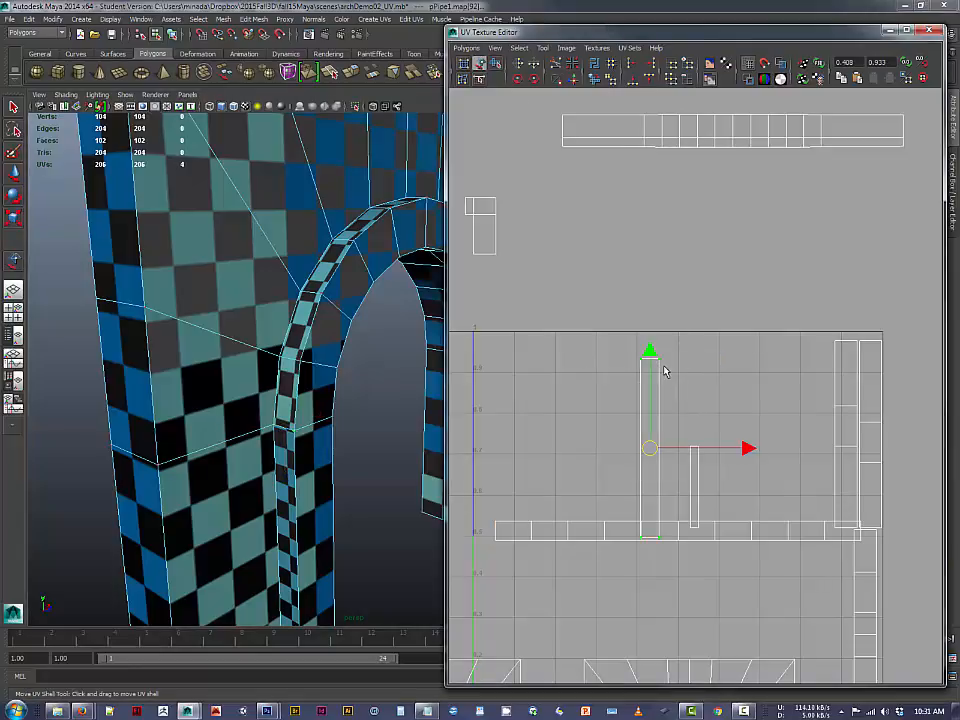
pyautogui.click(518, 78)
pyautogui.click(518, 78)
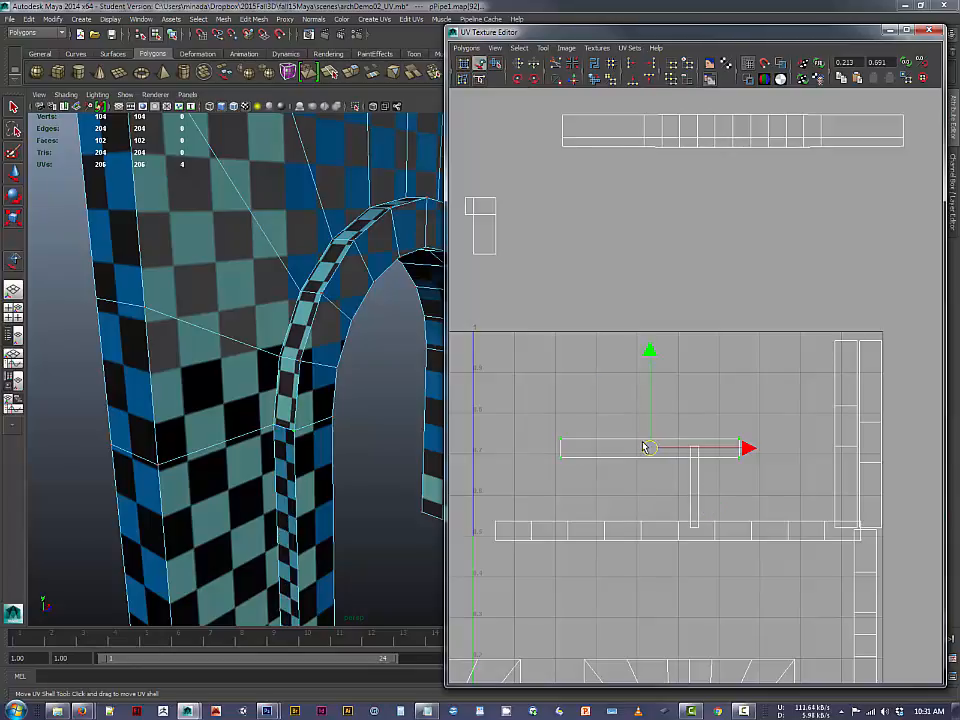
pyautogui.moveTo(649, 449); pyautogui.dragTo(550, 437)
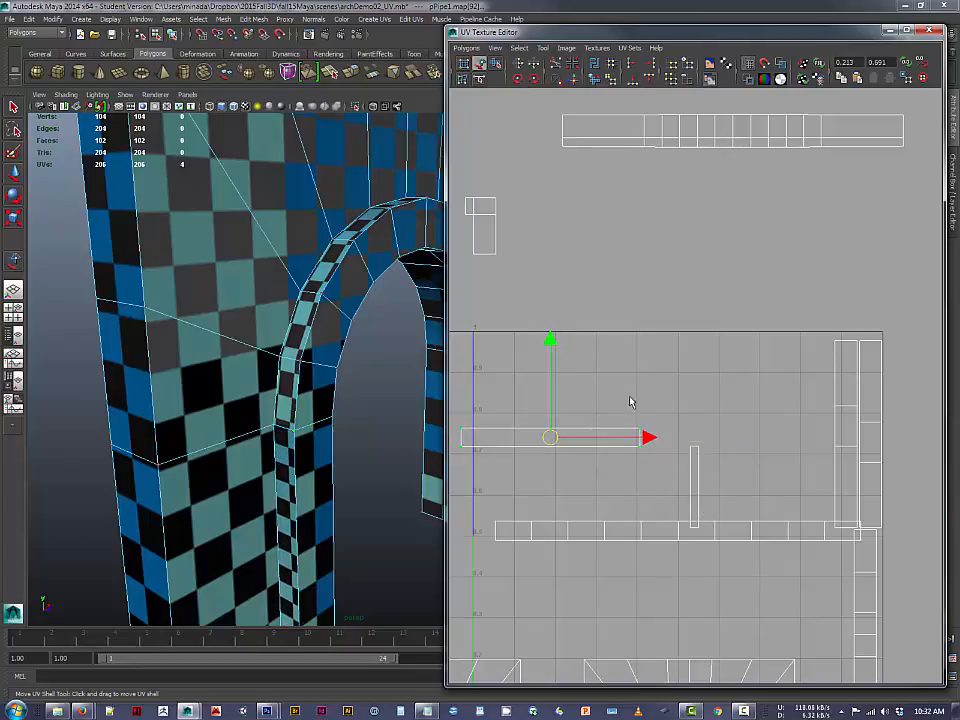
pyautogui.click(481, 64)
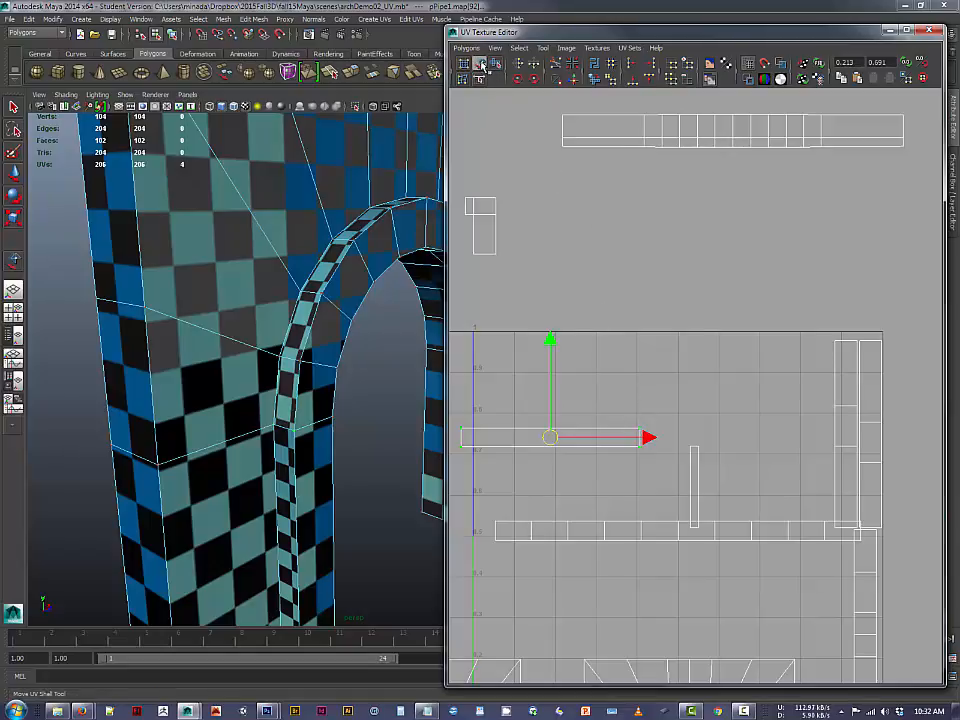
pyautogui.press('q')
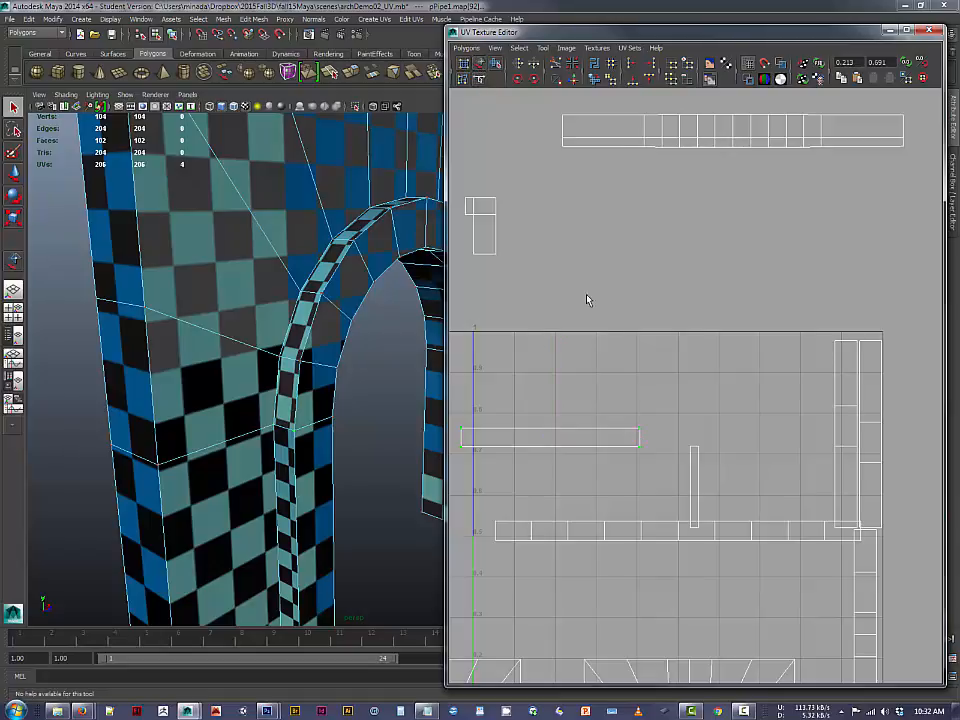
# Try to join the rotated leg shell's end edge to the trim strip with Move and Sew, and undo the join.
pyautogui.rightClick(641, 443)
pyautogui.moveTo(642, 441); pyautogui.dragTo(646, 413, button='right')
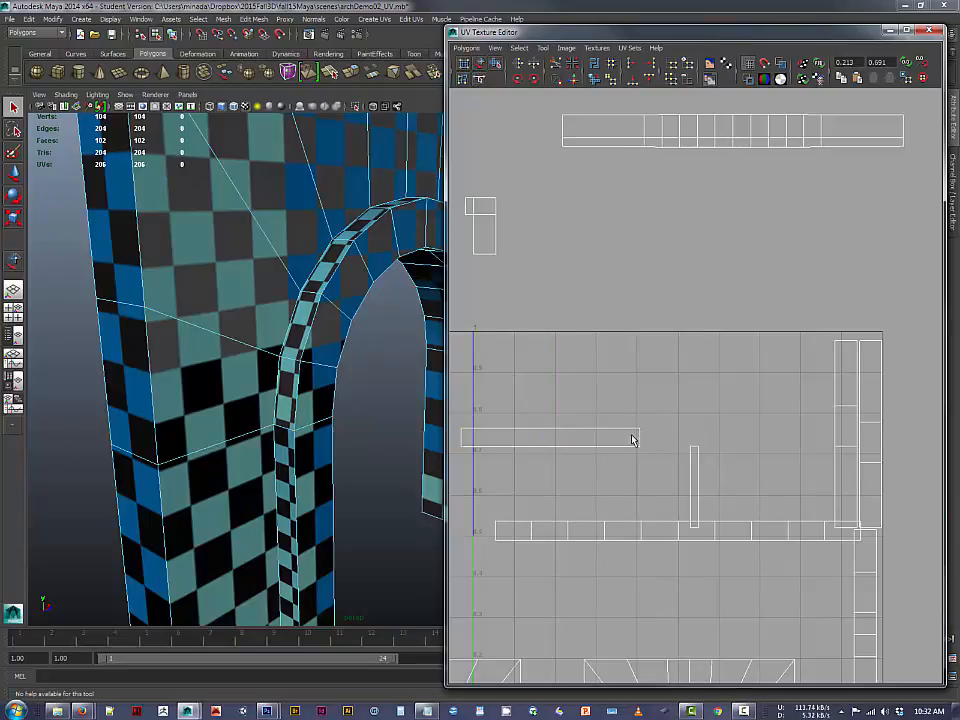
pyautogui.moveTo(631, 436); pyautogui.dragTo(646, 442)
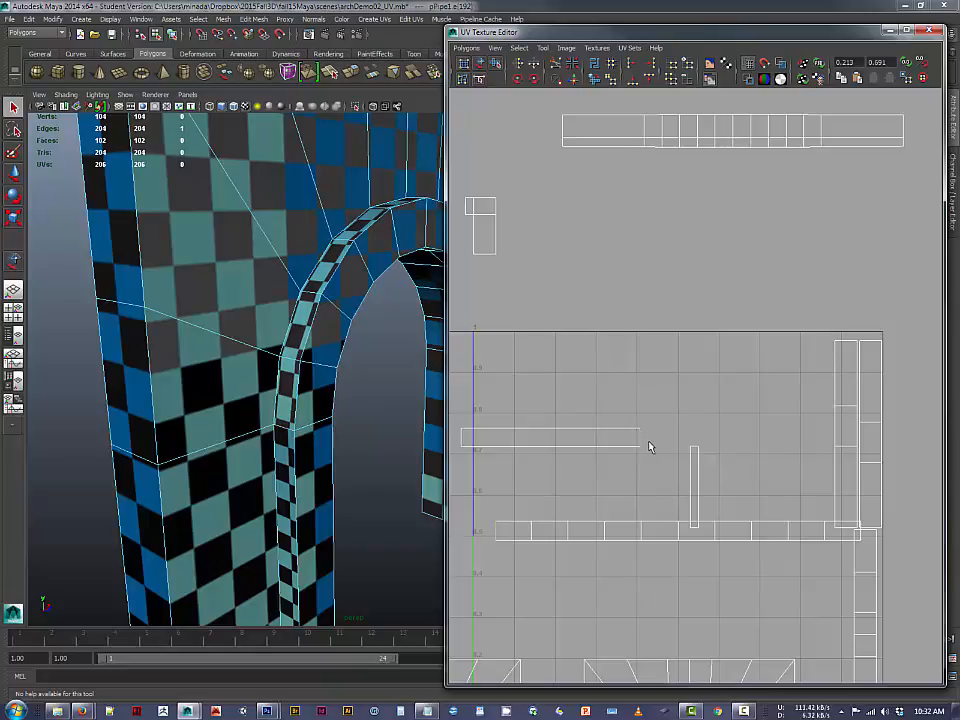
pyautogui.click(575, 82)
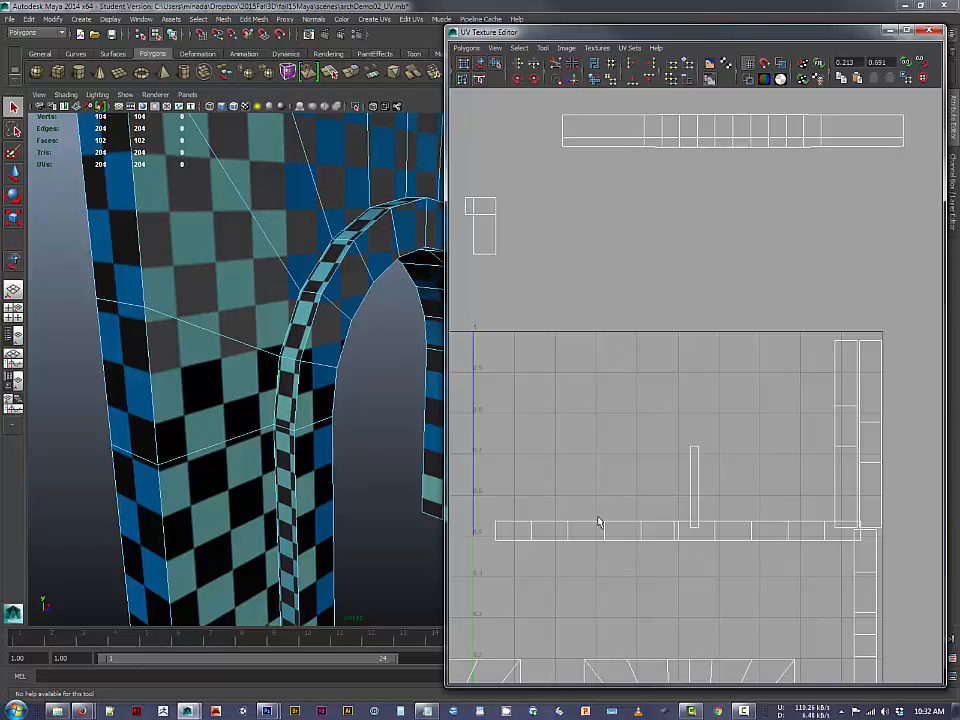
pyautogui.hotkey('ctrl', 'z')
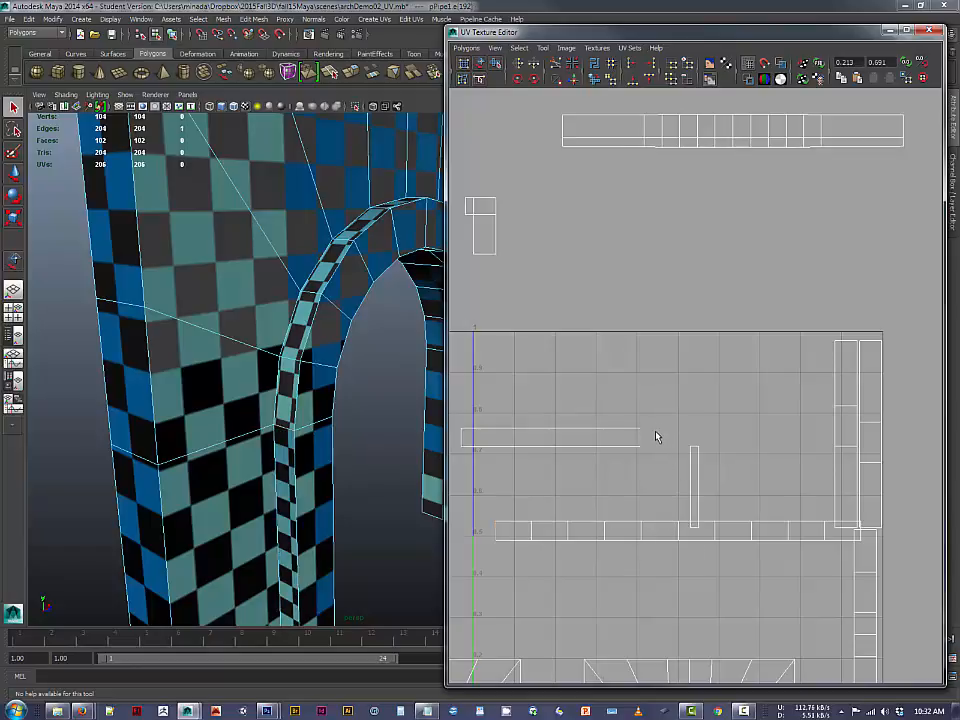
# Correct the leg shell's orientation and join its end edge to the trim curve's strip with Move and Sew, extending the strip outward.
pyautogui.moveTo(636, 433); pyautogui.dragTo(499, 424, button='right')
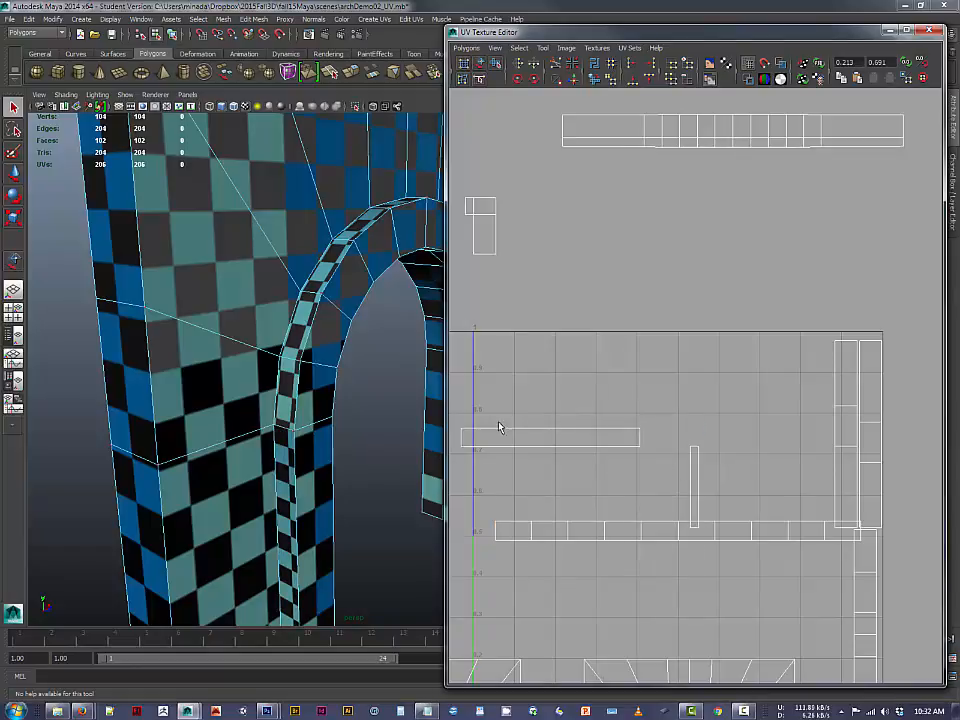
pyautogui.moveTo(452, 417); pyautogui.dragTo(653, 471)
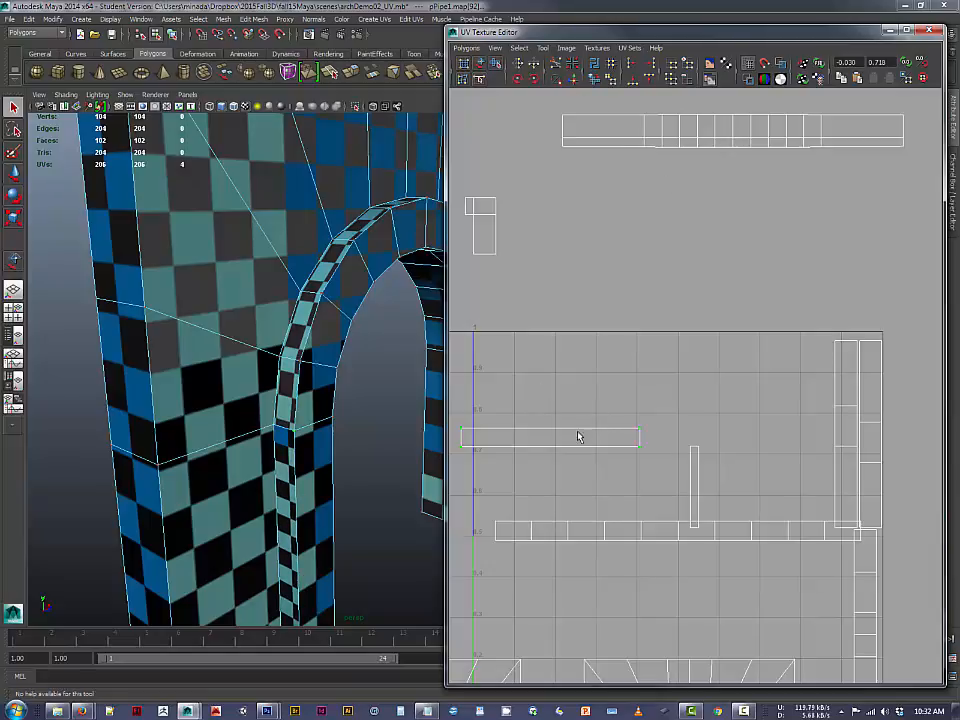
pyautogui.rightClick(635, 438)
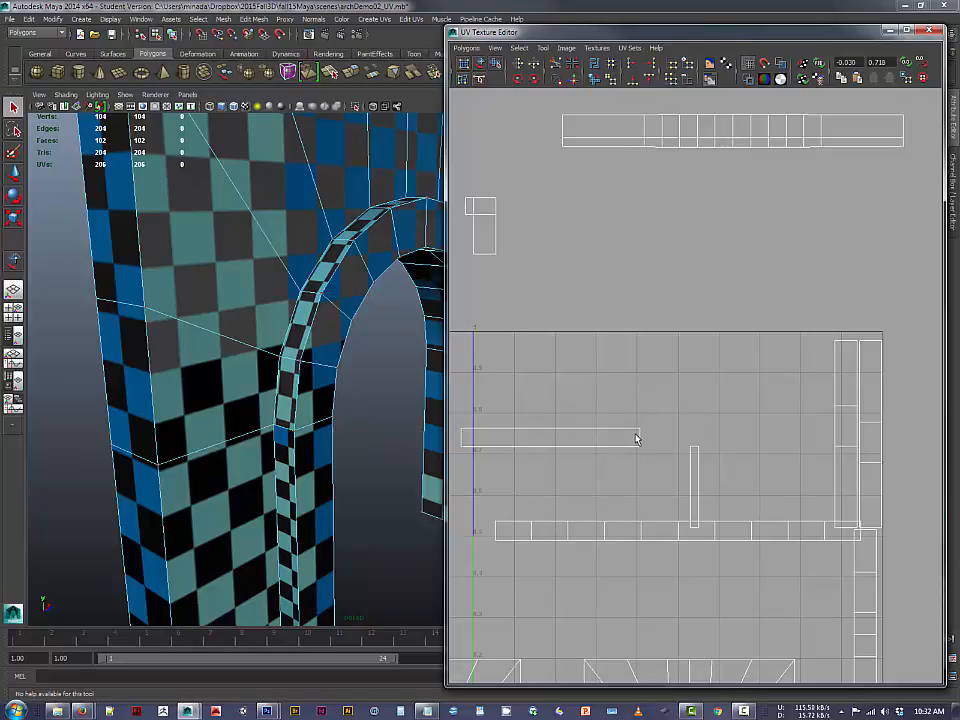
pyautogui.rightClick(638, 438)
pyautogui.moveTo(640, 436); pyautogui.dragTo(641, 407, button='right')
pyautogui.click(641, 438)
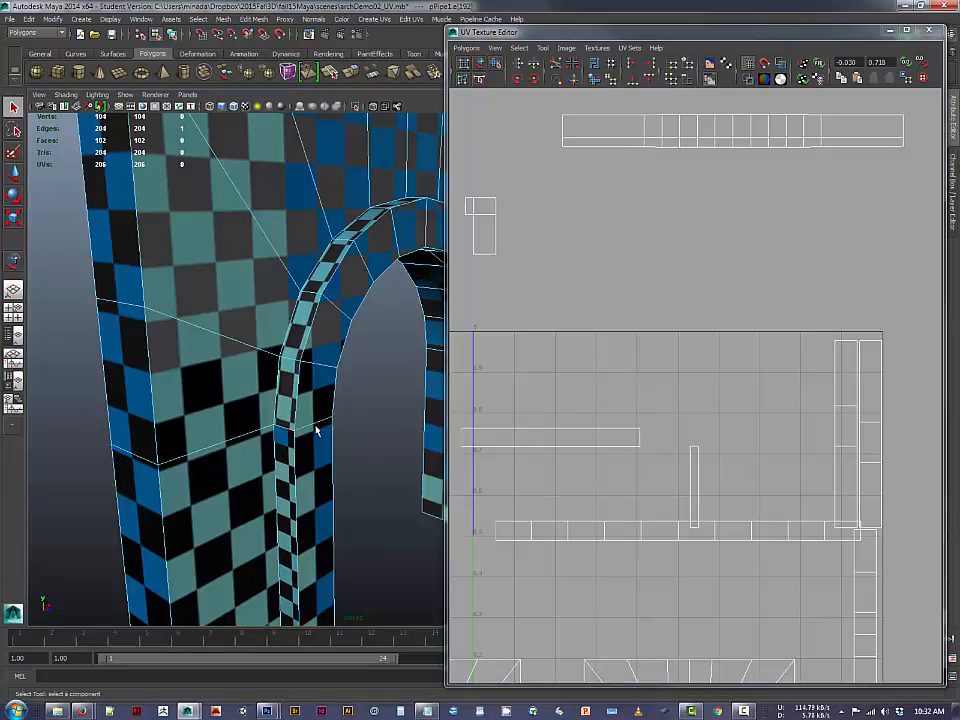
pyautogui.click(574, 80)
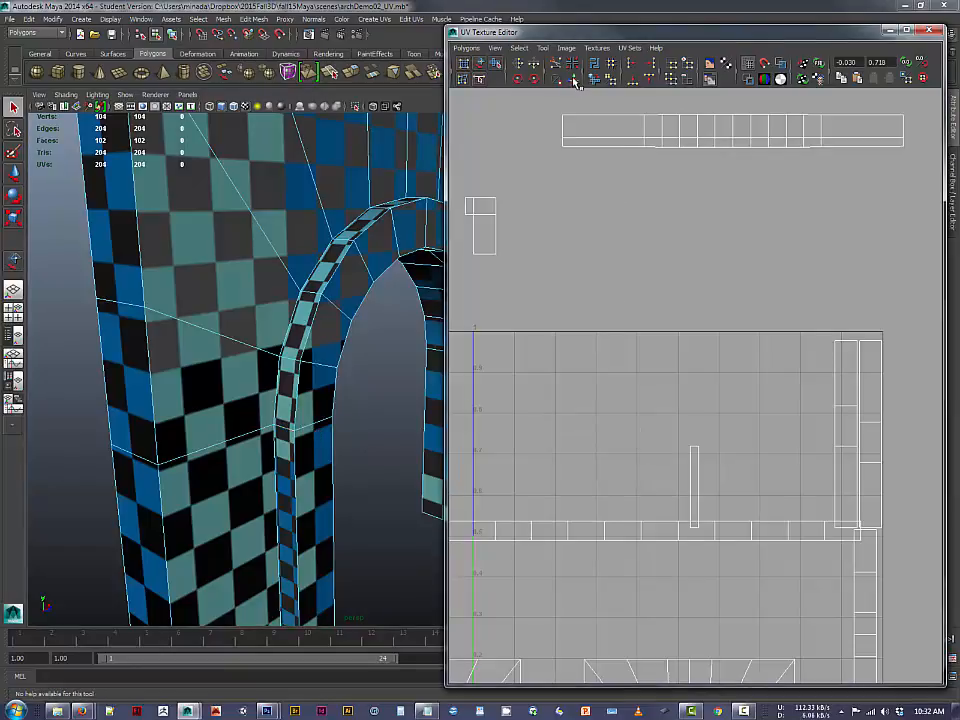
pyautogui.scroll(-3, 647, 467)
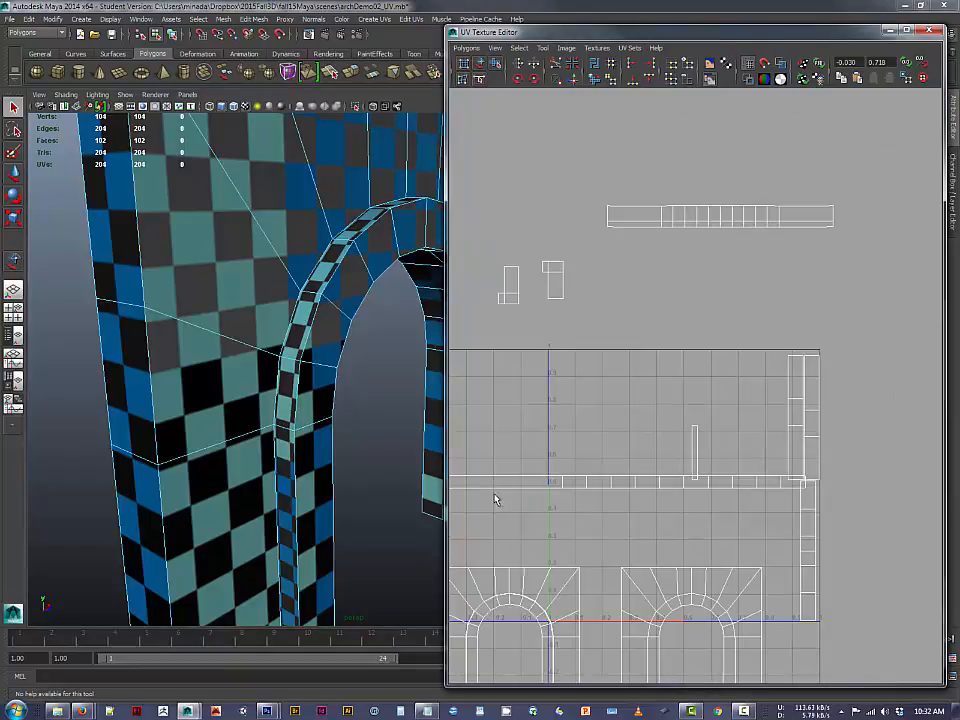
# Move the remaining narrow leg shell above the trim curve's strip and scale it up uniformly until its width matches the strip.
pyautogui.scroll(1, 519, 502)
pyautogui.scroll(-1, 525, 500)
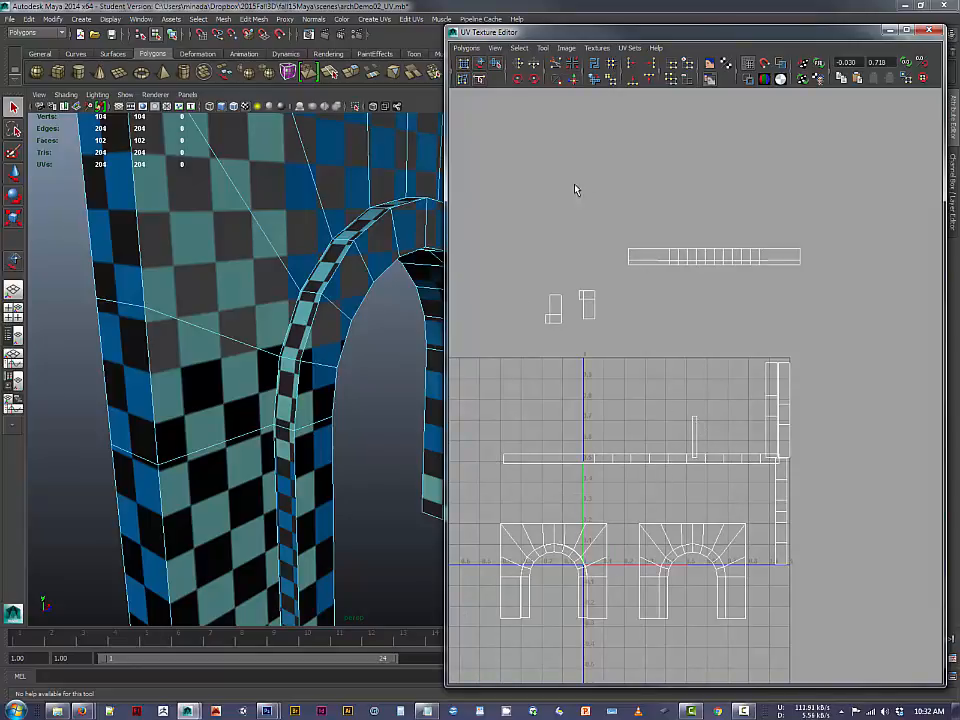
pyautogui.click(480, 62)
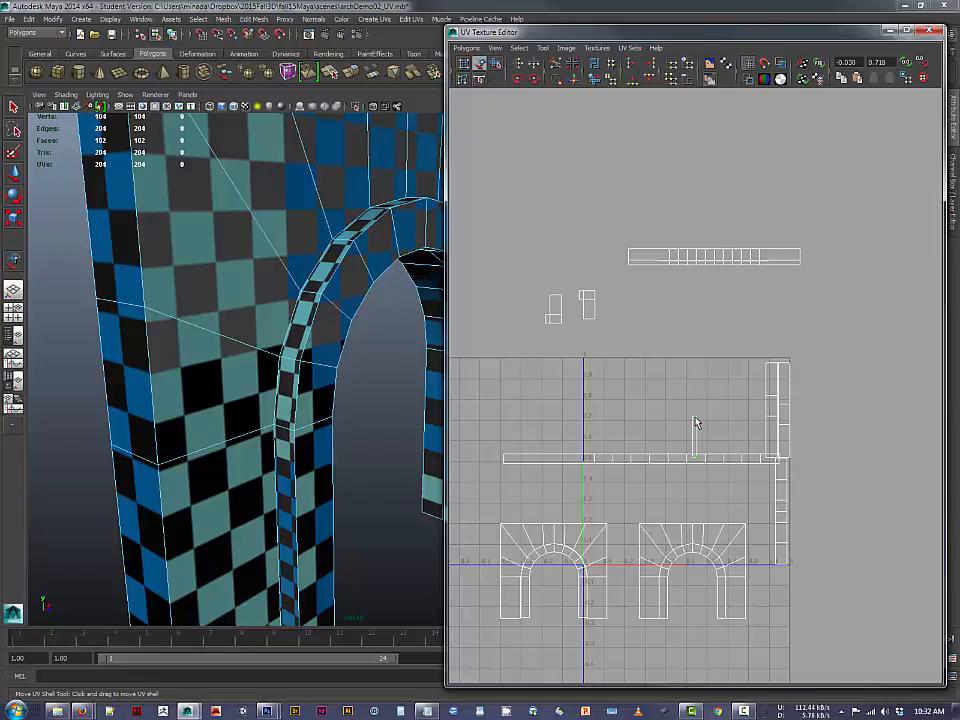
pyautogui.moveTo(694, 435); pyautogui.dragTo(700, 418)
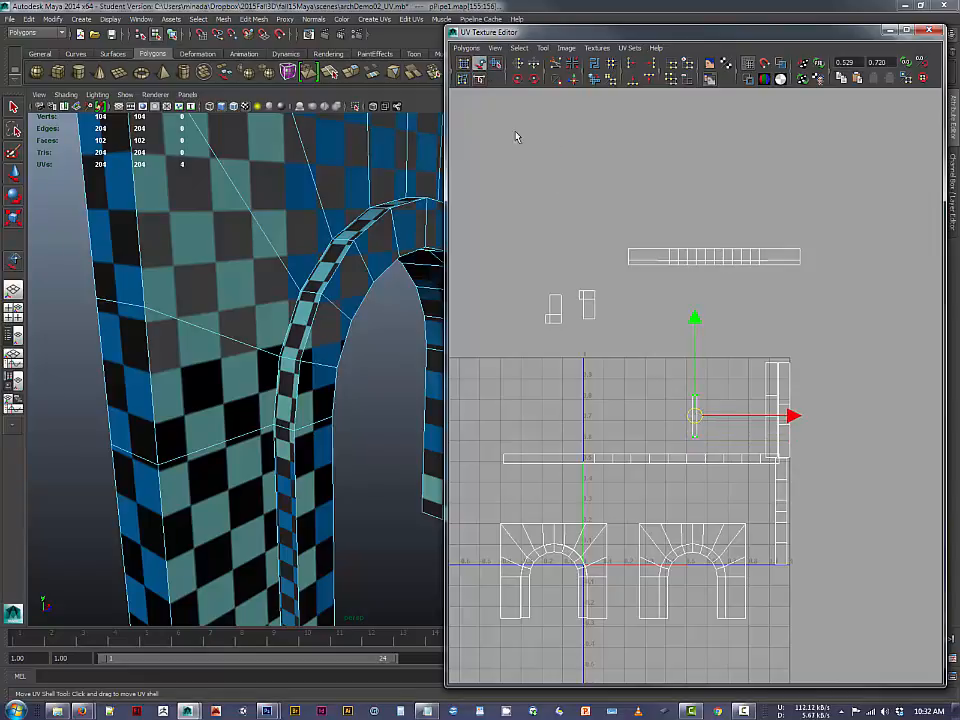
pyautogui.press('r')
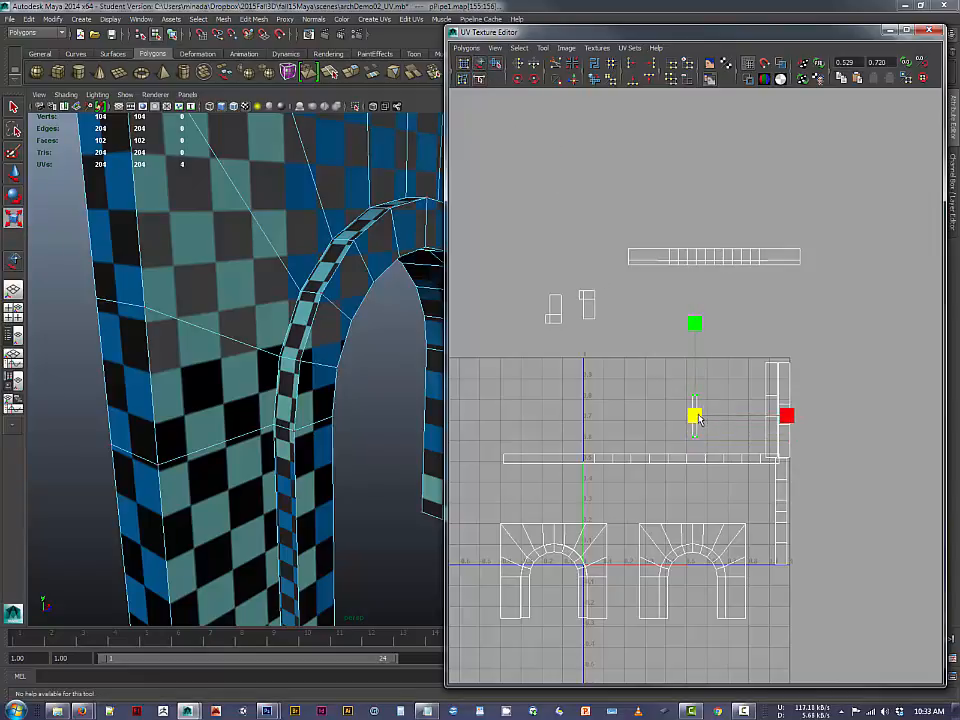
pyautogui.moveTo(698, 420); pyautogui.dragTo(806, 298)
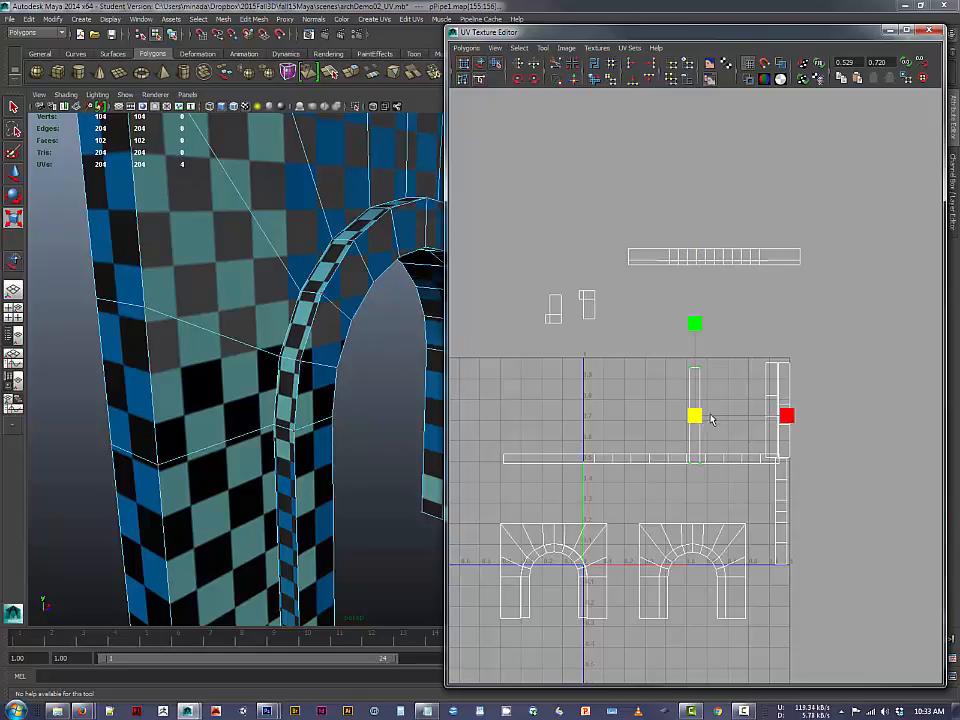
pyautogui.moveTo(693, 416); pyautogui.dragTo(699, 415)
pyautogui.click(741, 371)
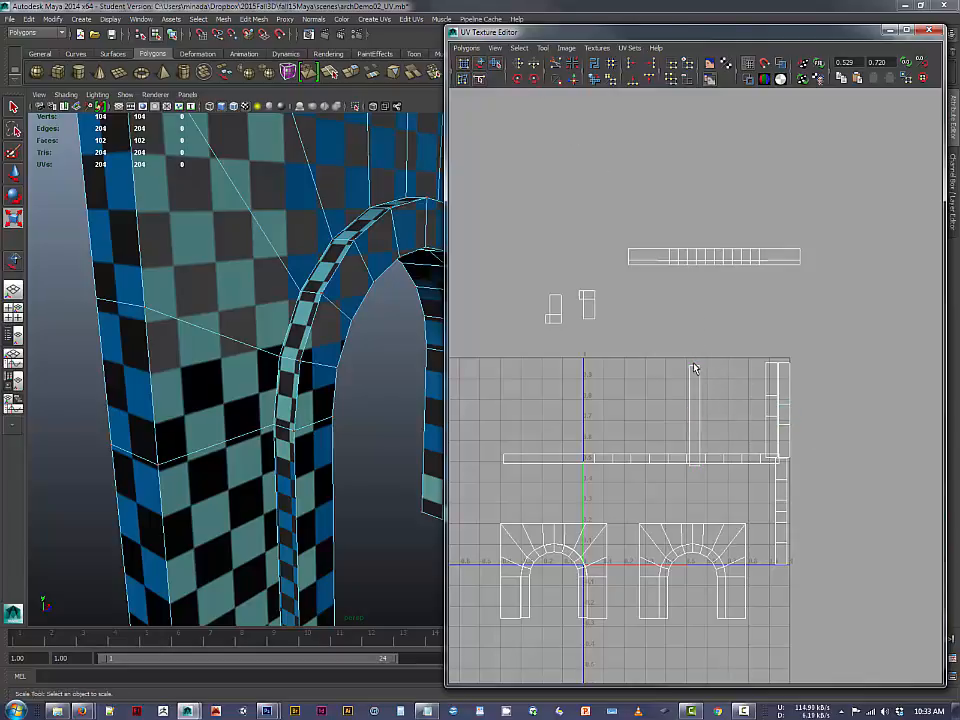
# Try to join the upright leg shell's upper end edge to the trim strip with Move and Sew, and undo the join.
pyautogui.moveTo(693, 368); pyautogui.dragTo(691, 368, button='right')
pyautogui.click(696, 373)
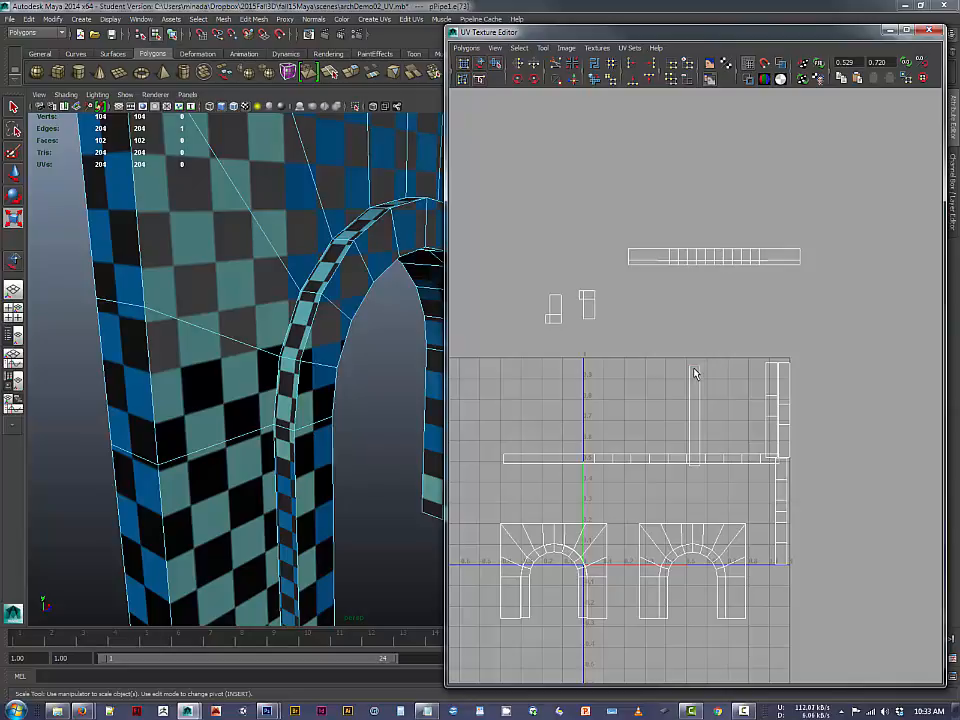
pyautogui.click(573, 79)
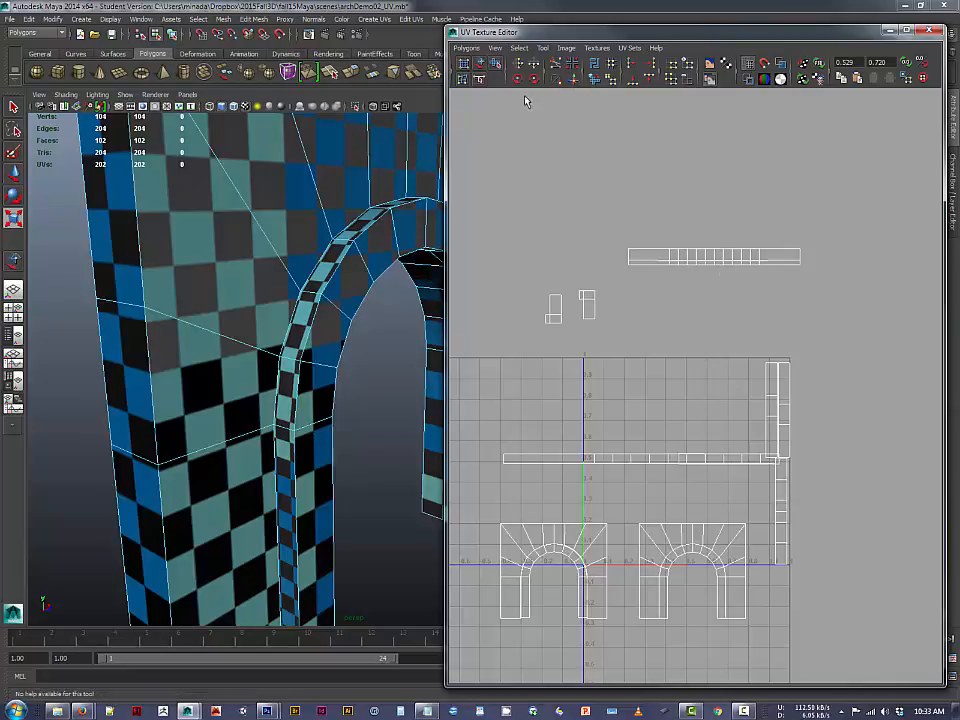
pyautogui.hotkey('ctrl', 'z')
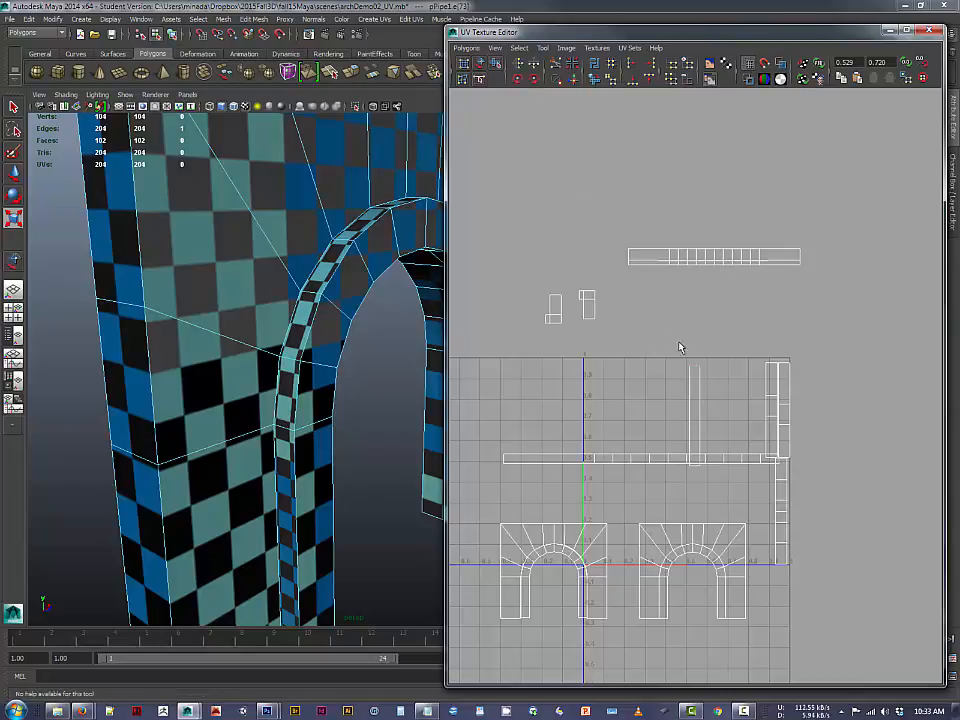
# Select the enlarged leg shell and rotate it 90 degrees to lie horizontally above the trim curve's strip.
pyautogui.click(481, 63)
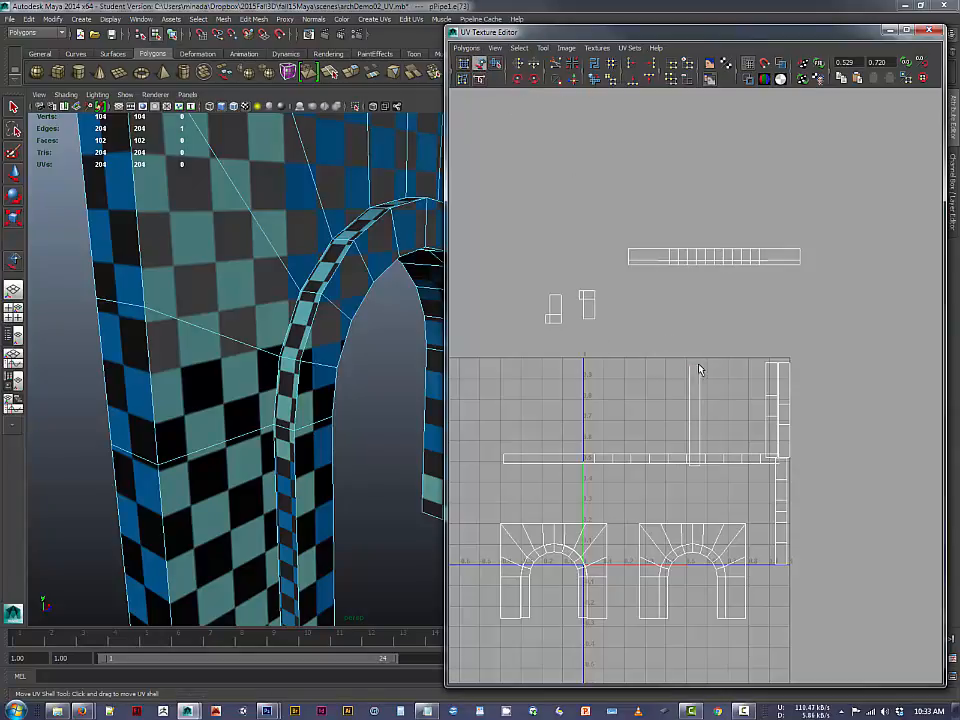
pyautogui.rightClick(697, 371)
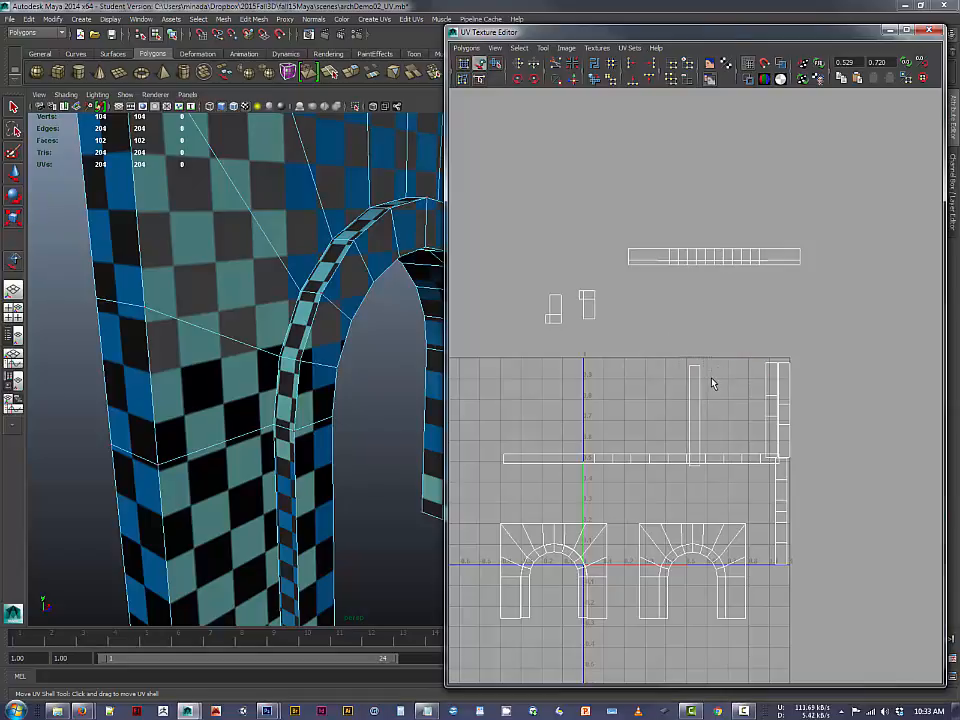
pyautogui.click(700, 358)
pyautogui.click(518, 79)
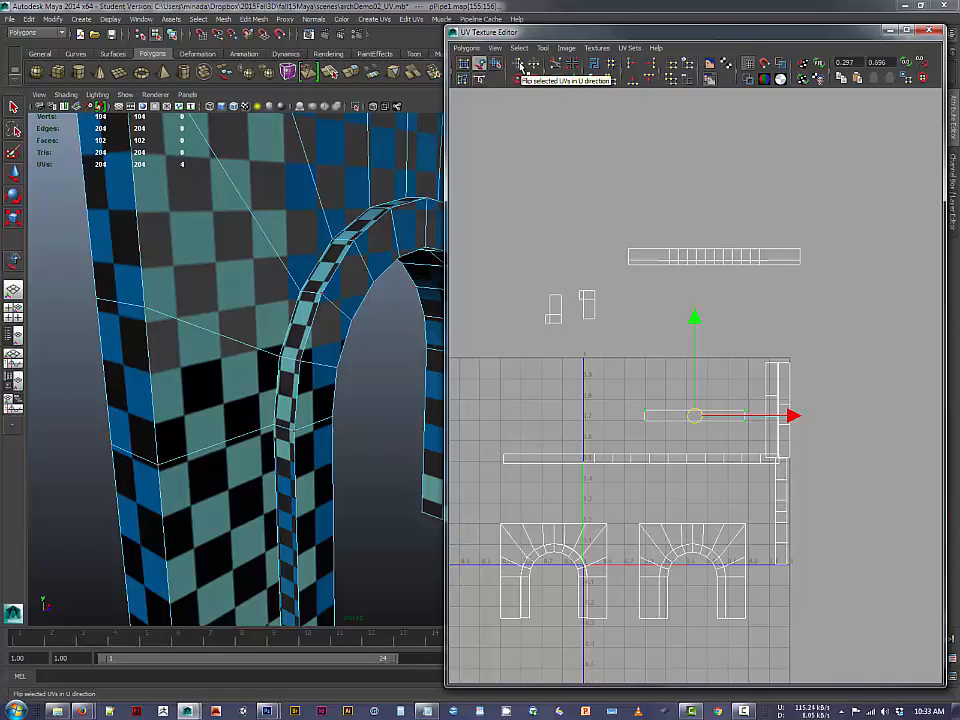
pyautogui.click(660, 393)
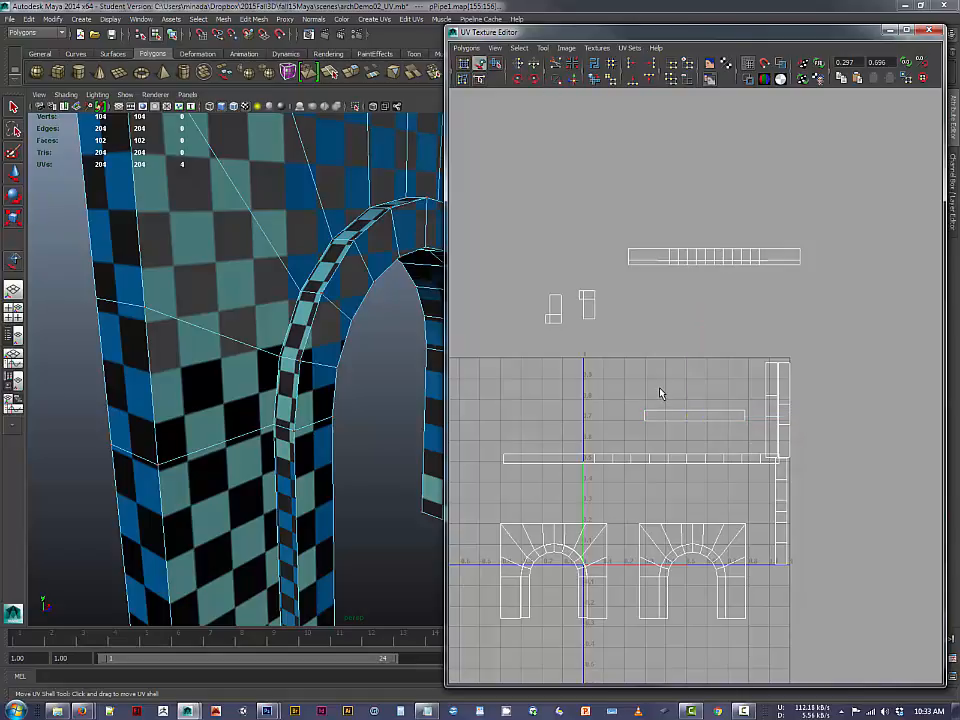
# Shift the trim curve's strip to the left and slightly up, leaving space beyond its unjoined end.
pyautogui.moveTo(686, 458); pyautogui.dragTo(668, 454, button='right')
pyautogui.click(670, 457)
pyautogui.moveTo(641, 458); pyautogui.dragTo(577, 447)
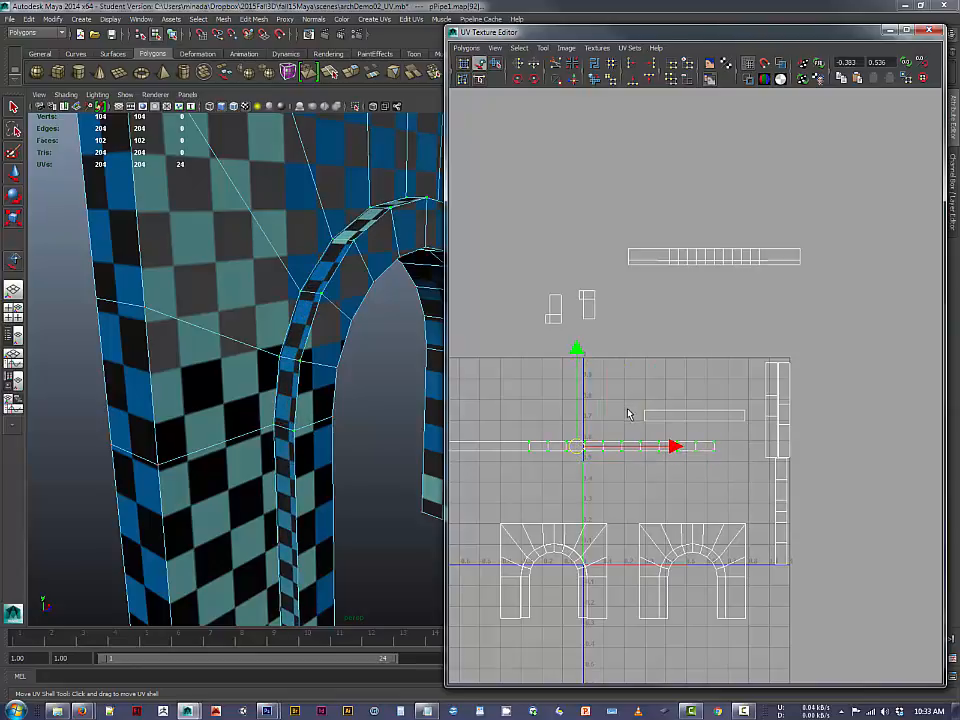
# Join the trim strip's free end edge to the horizontal leg shell with Move and Sew, extending the strip outward.
pyautogui.moveTo(712, 442)
pyautogui.mouseDown(button='right')
pyautogui.moveTo(754, 444)
pyautogui.moveTo(715, 420)
pyautogui.mouseUp(button='right')
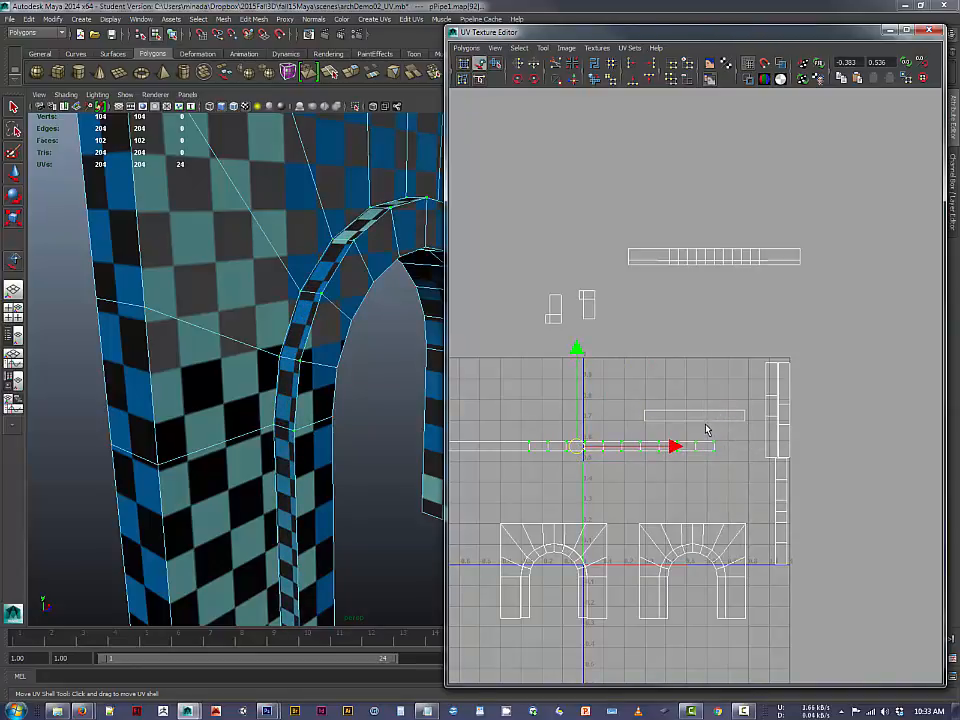
pyautogui.press('q')
pyautogui.click(718, 448)
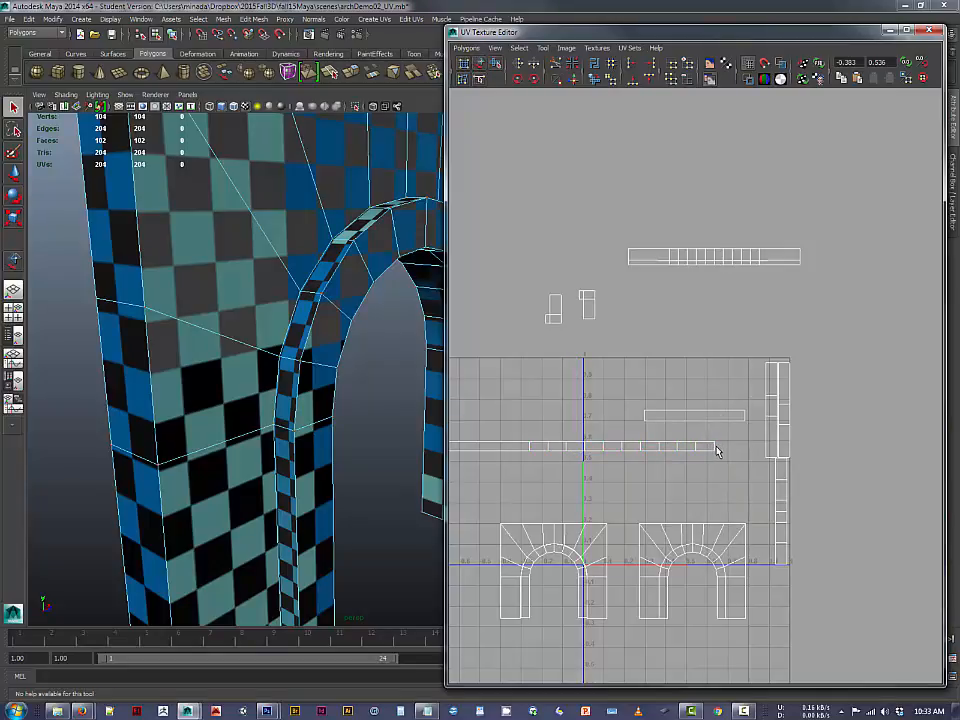
pyautogui.moveTo(715, 450); pyautogui.dragTo(716, 422, button='right')
pyautogui.click(712, 447)
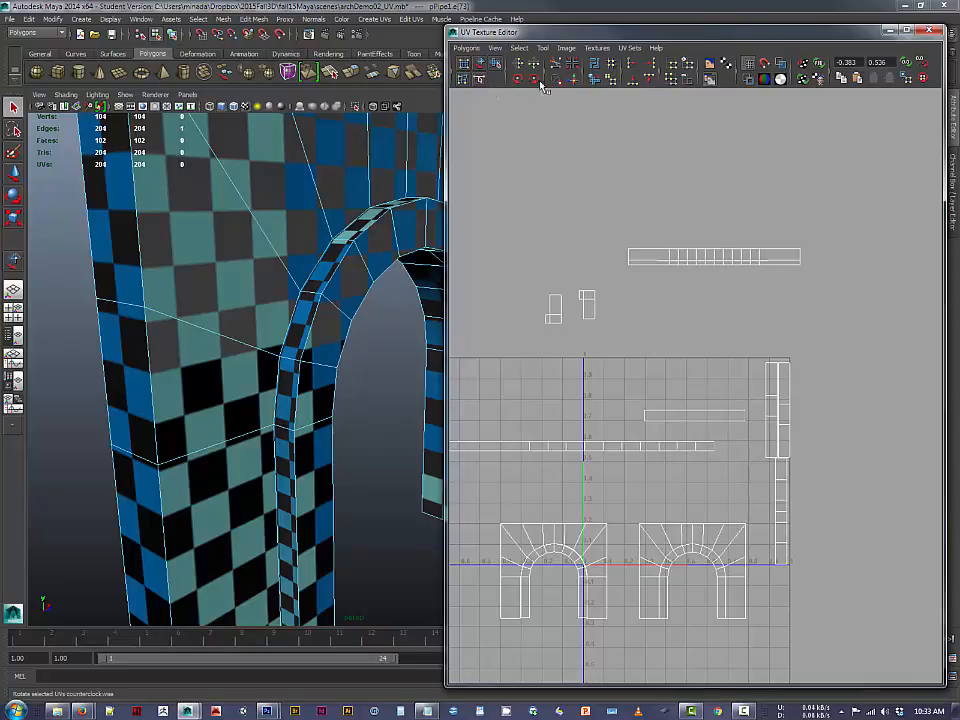
pyautogui.click(576, 82)
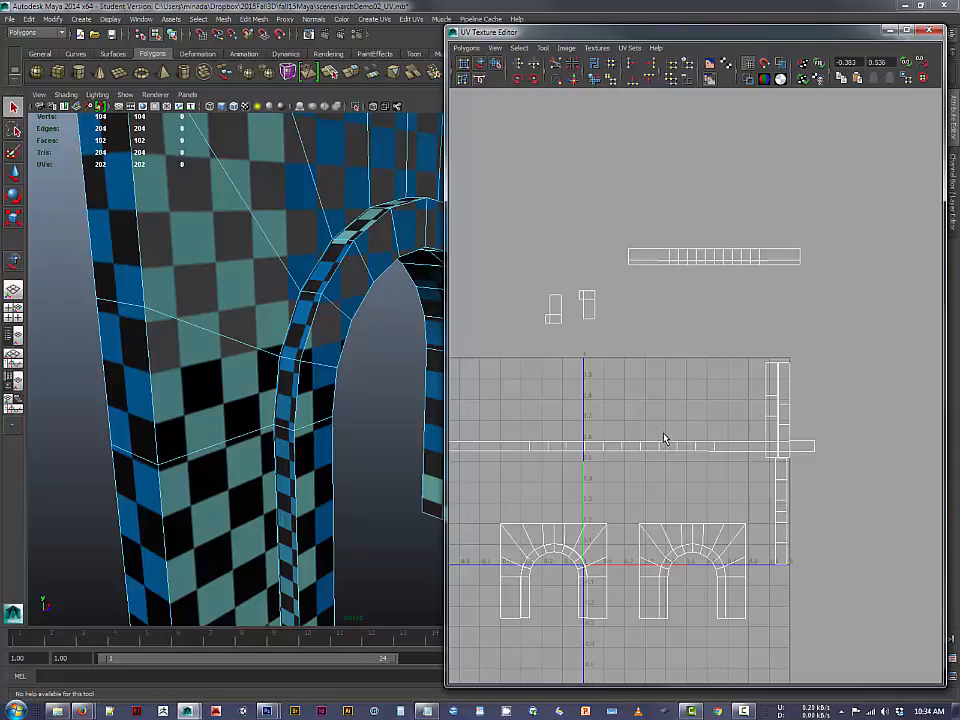
# Select the completed trim strip's shell and move it out of the UV square, above the inner opening's strip.
pyautogui.scroll(-1, 664, 438)
pyautogui.scroll(-1, 661, 447)
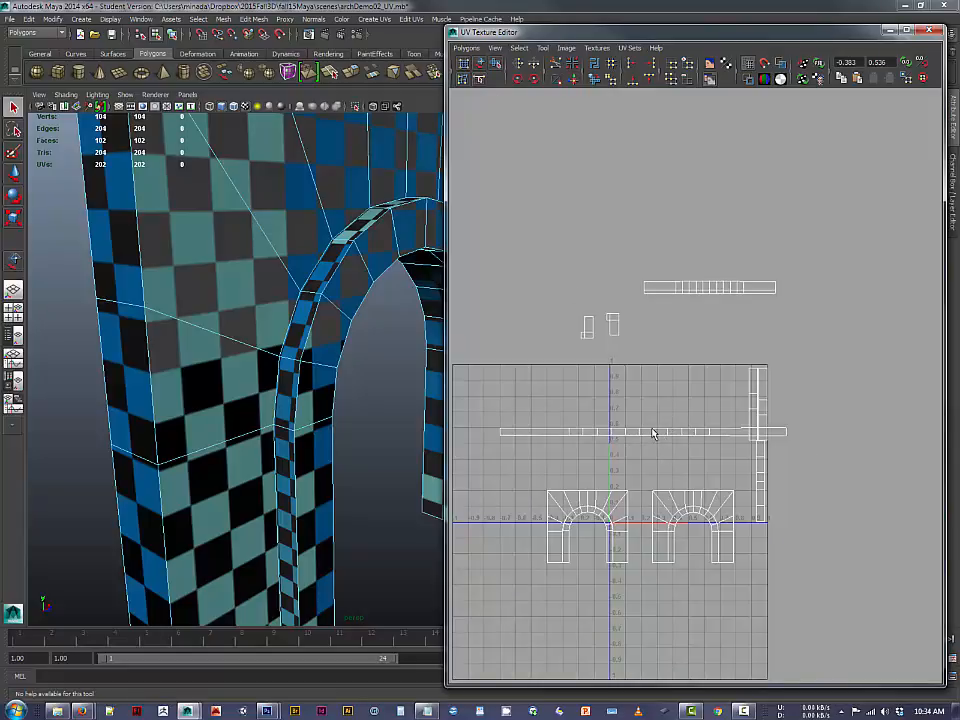
pyautogui.click(655, 433)
pyautogui.moveTo(655, 430); pyautogui.dragTo(688, 434, button='right')
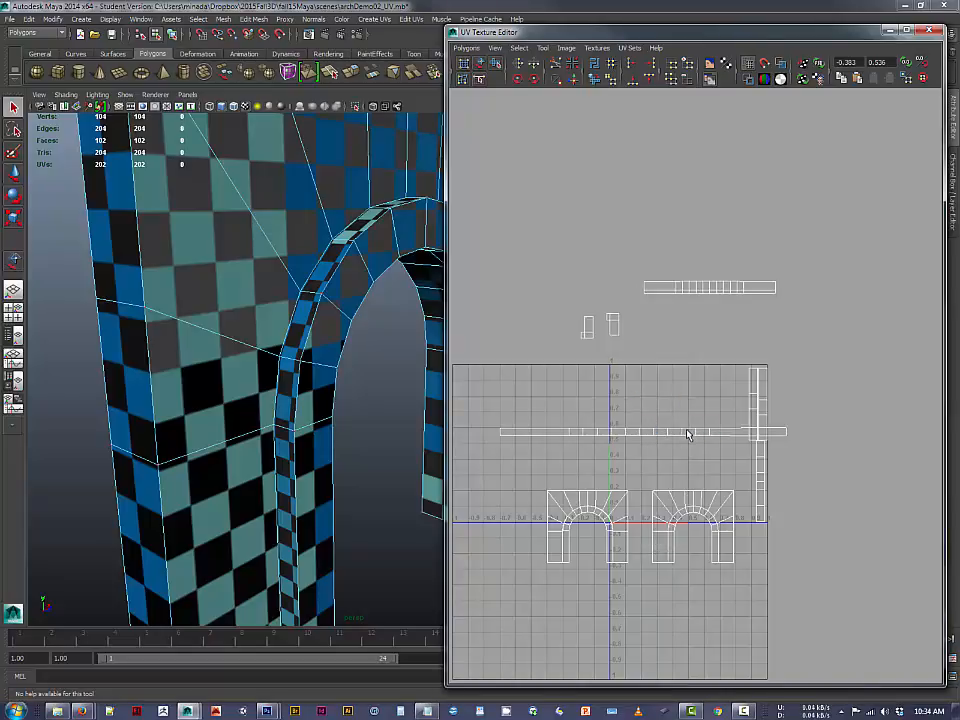
pyautogui.click(636, 432)
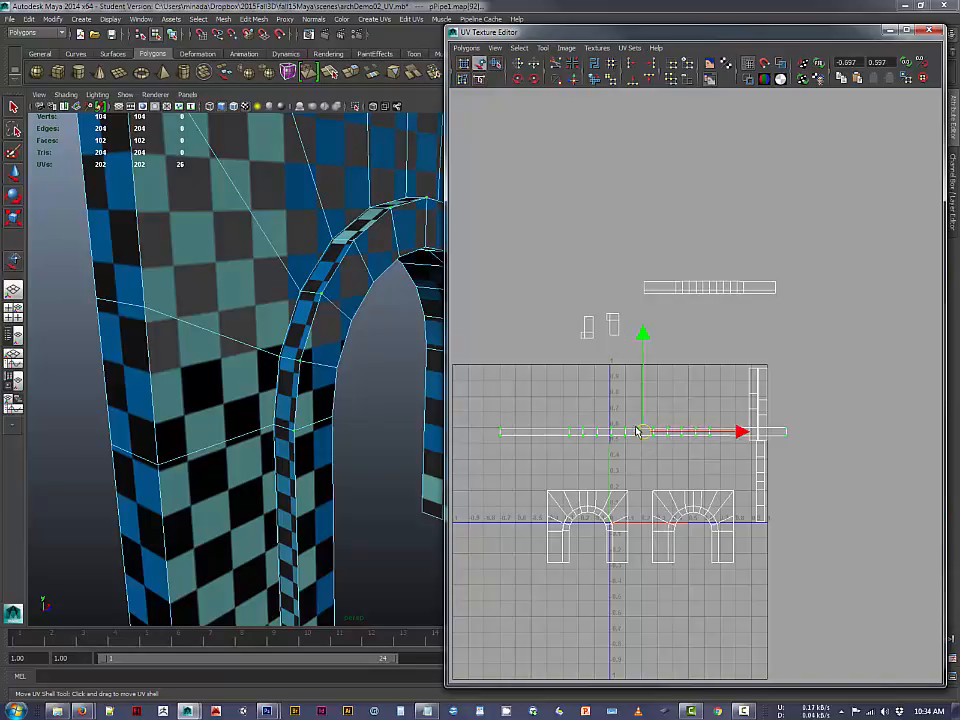
pyautogui.moveTo(632, 431); pyautogui.dragTo(679, 208)
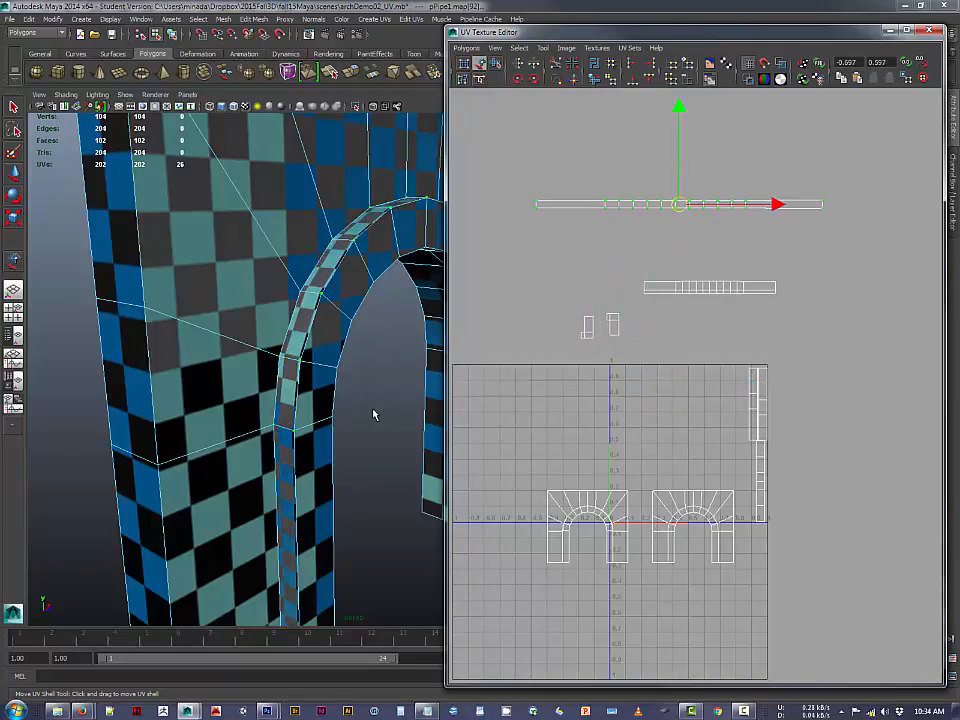
# Select the inner opening's strip and move it to sit just beneath the long trim strip.
pyautogui.scroll(-3, 372, 414)
pyautogui.keyDown('alt'); pyautogui.moveTo(377, 425); pyautogui.dragTo(345, 400); pyautogui.keyUp('alt')
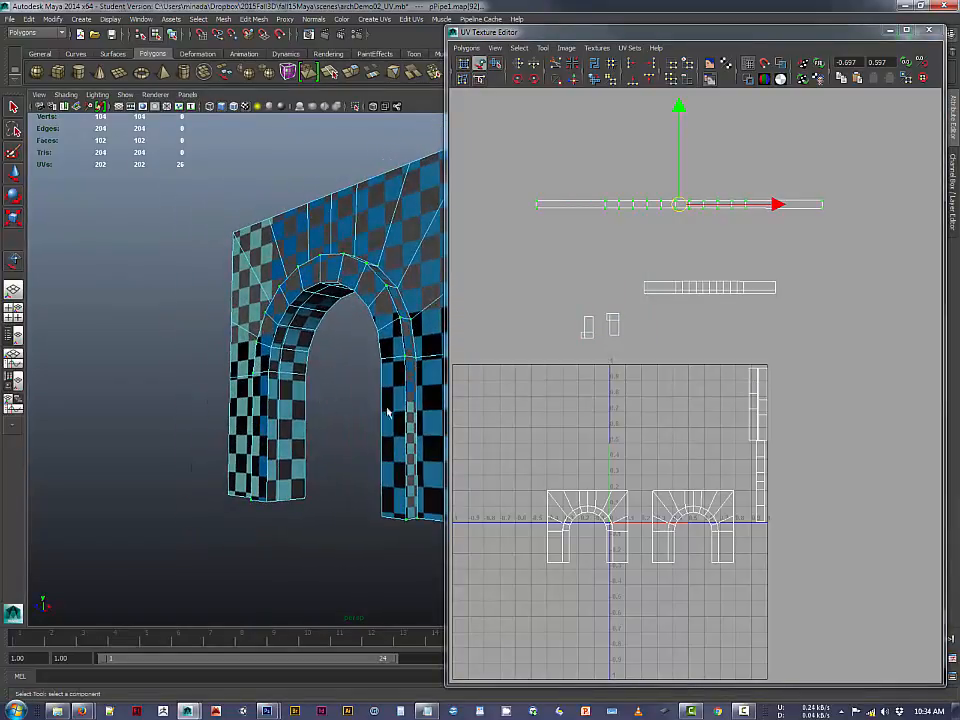
pyautogui.moveTo(634, 262); pyautogui.dragTo(788, 311)
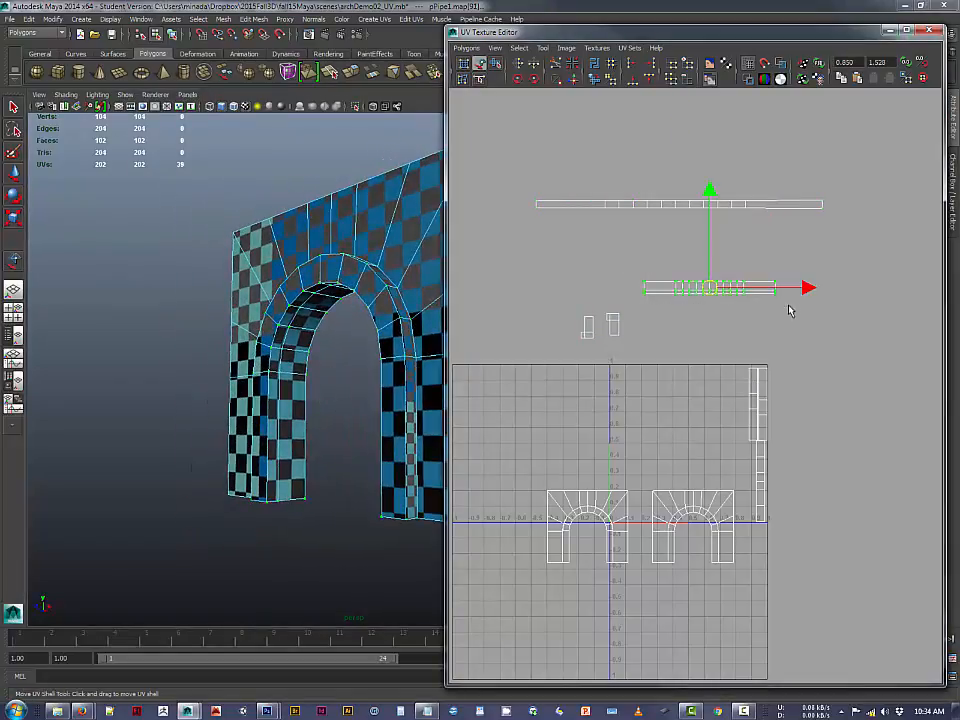
pyautogui.moveTo(708, 292); pyautogui.dragTo(636, 244)
pyautogui.moveTo(523, 195); pyautogui.dragTo(805, 231)
pyautogui.keyDown('alt'); pyautogui.moveTo(365, 320); pyautogui.dragTo(339, 336); pyautogui.keyUp('alt')
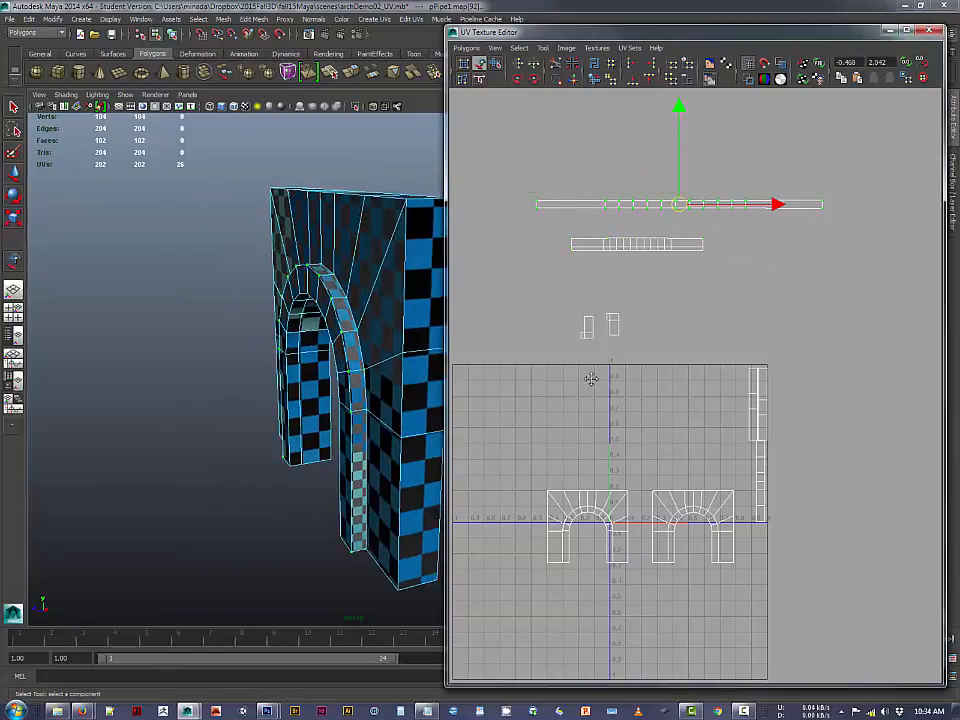
pyautogui.keyDown('alt'); pyautogui.moveTo(591, 379); pyautogui.dragTo(600, 373, button='middle'); pyautogui.keyUp('alt')
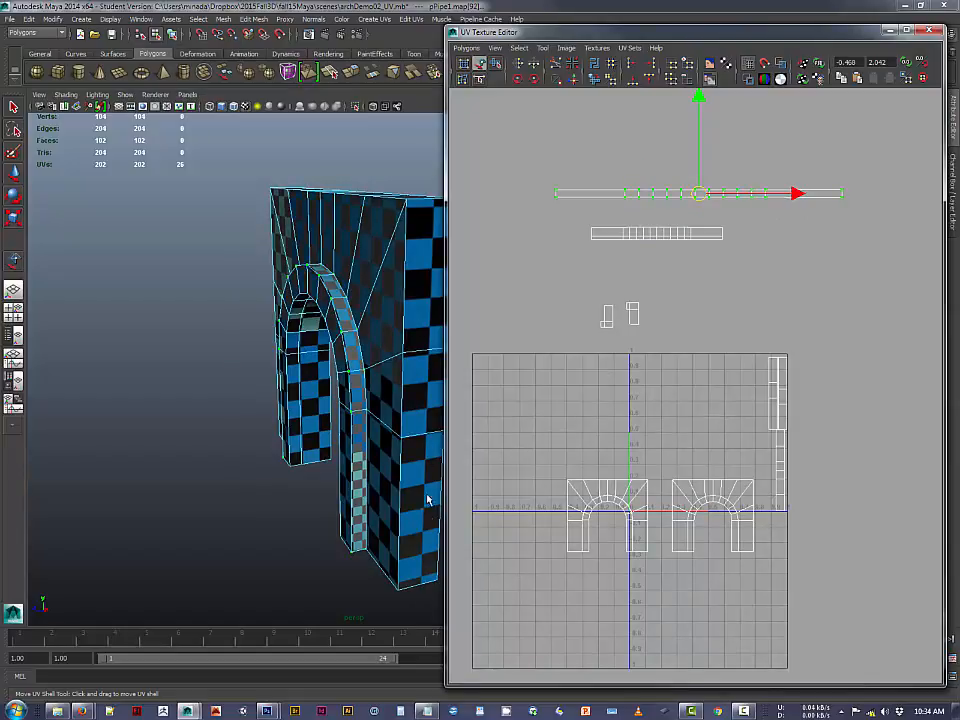
pyautogui.rightClick(649, 497)
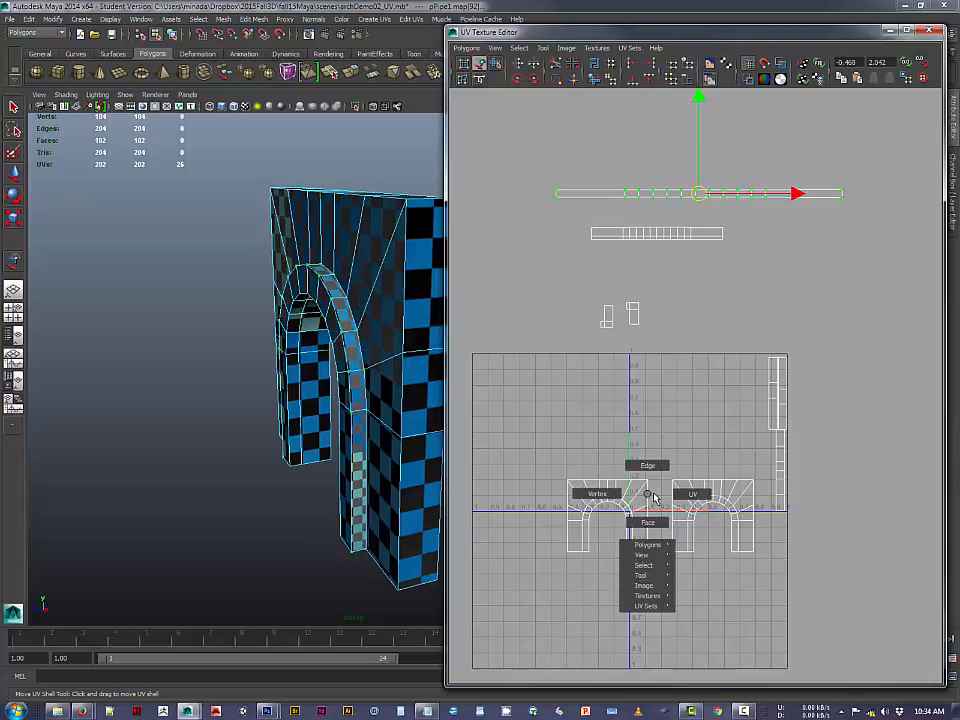
pyautogui.click(648, 465)
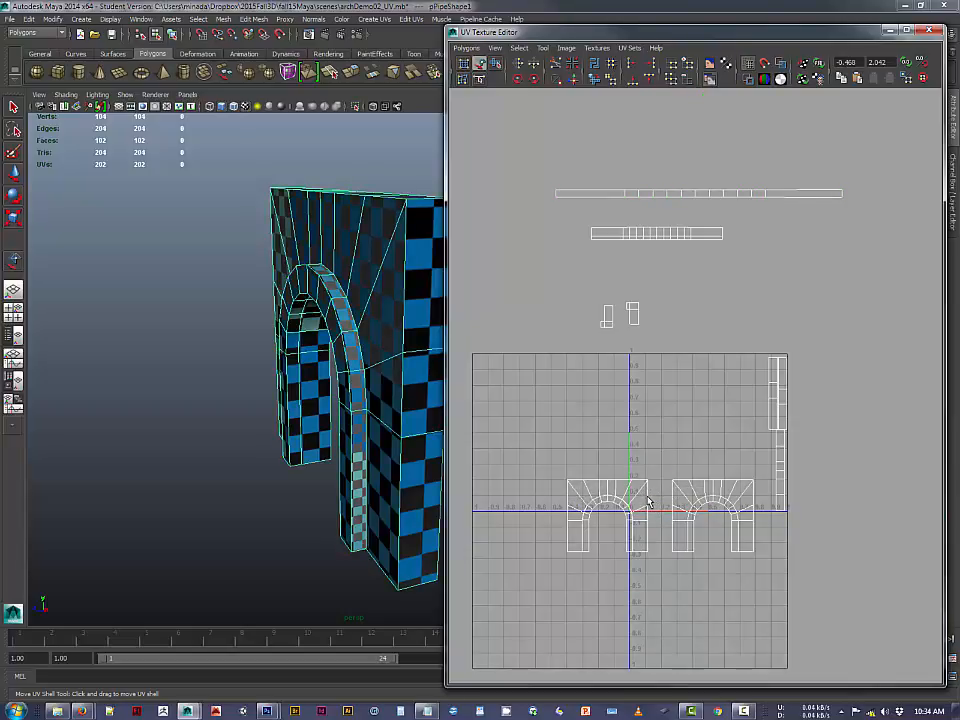
pyautogui.press('q')
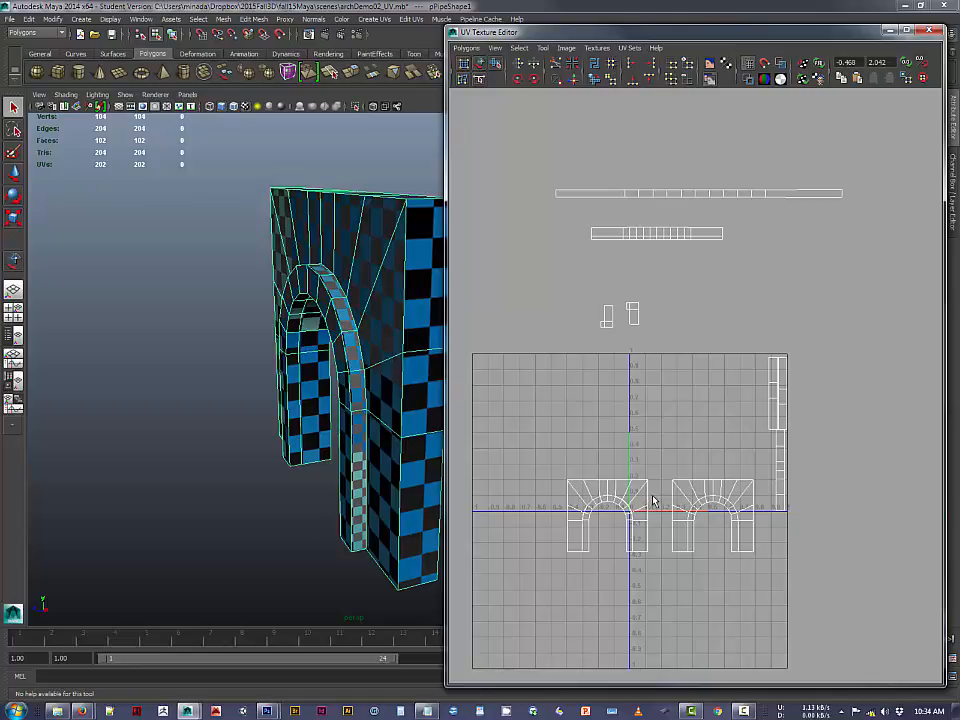
pyautogui.click(652, 508)
pyautogui.click(420, 357)
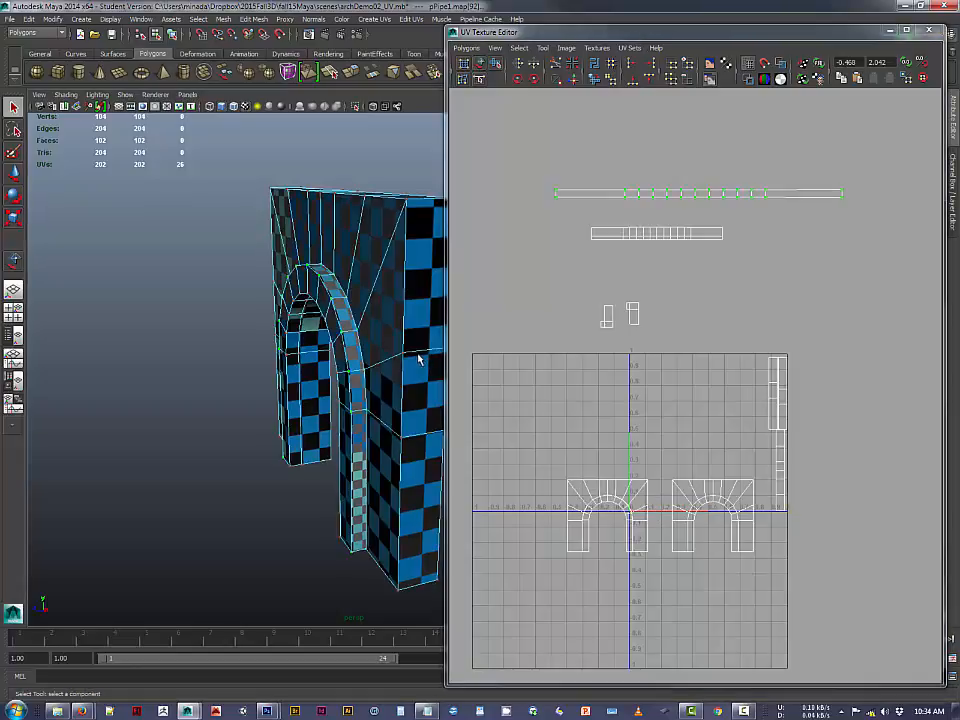
# Return the arch to object selection and delete all construction history in the scene.
pyautogui.moveTo(417, 353); pyautogui.dragTo(444, 346, button='right')
pyautogui.click(431, 354)
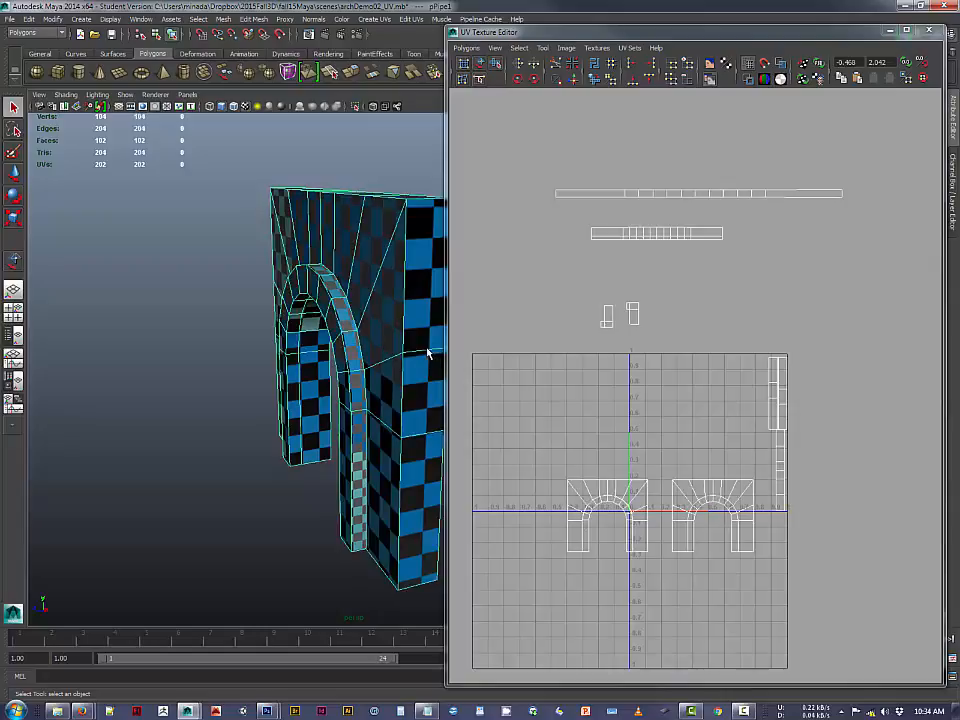
pyautogui.click(481, 64)
pyautogui.click(30, 20)
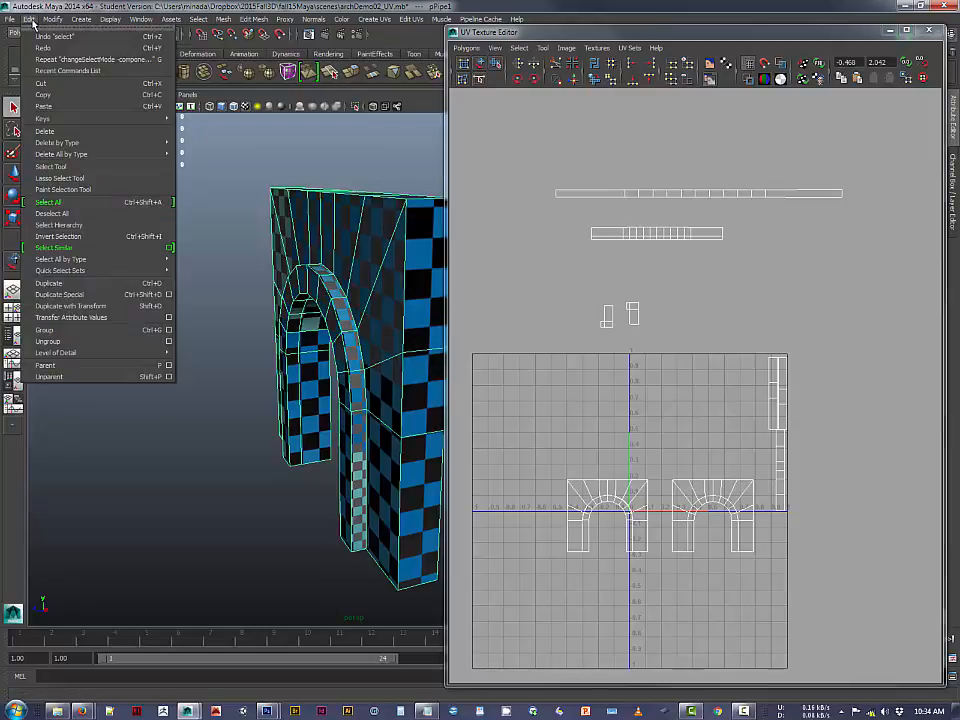
pyautogui.moveTo(77, 155)
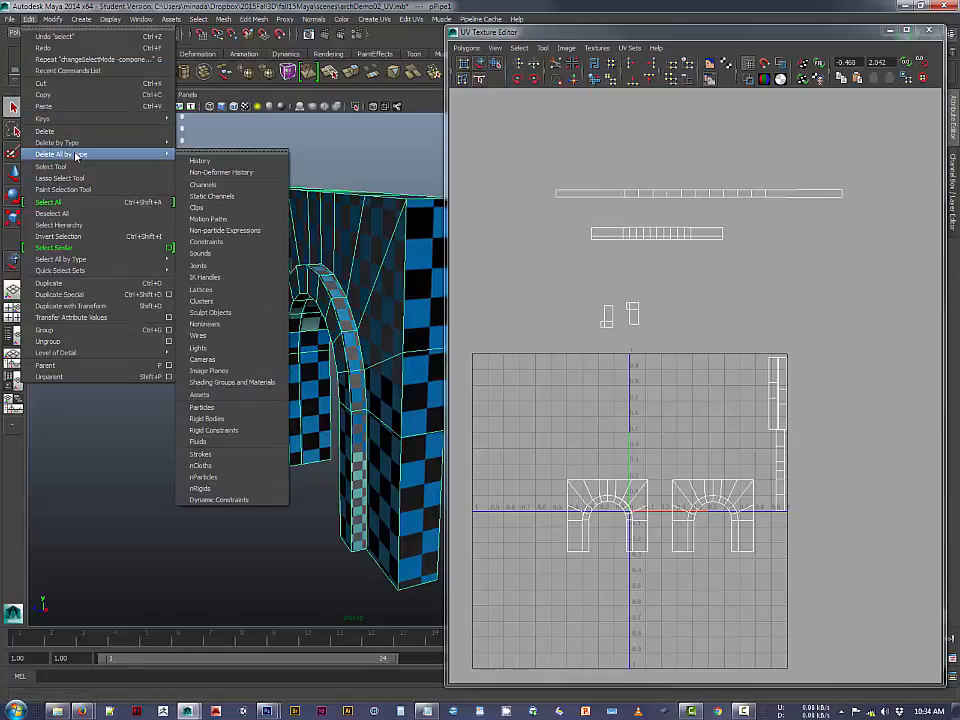
pyautogui.click(209, 162)
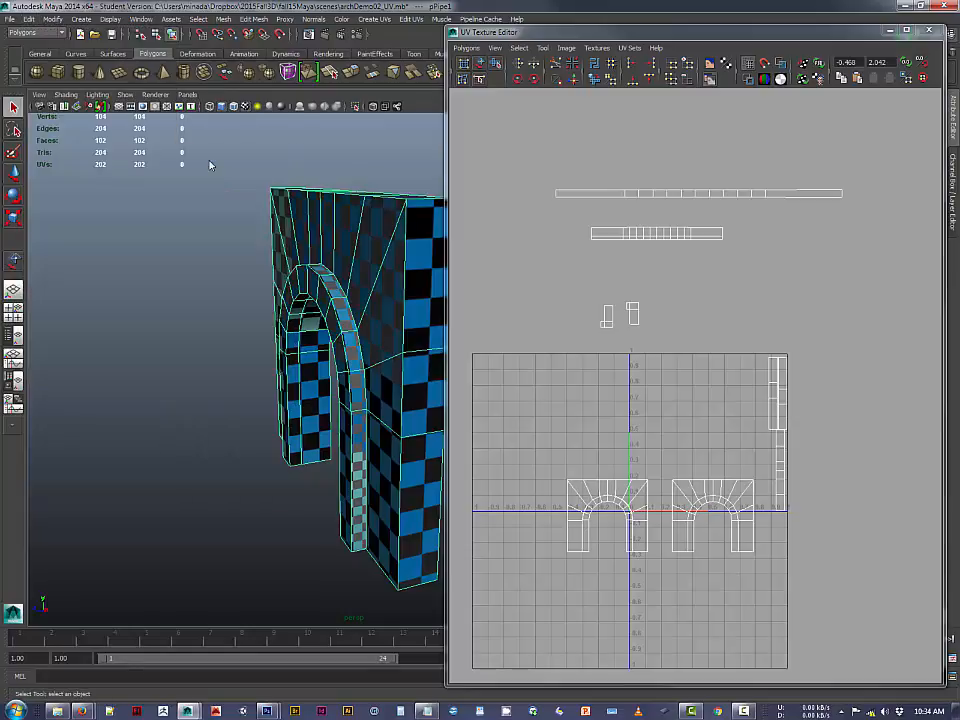
# Save the scene under its current file name, accepting the student version notice.
pyautogui.click(9, 19)
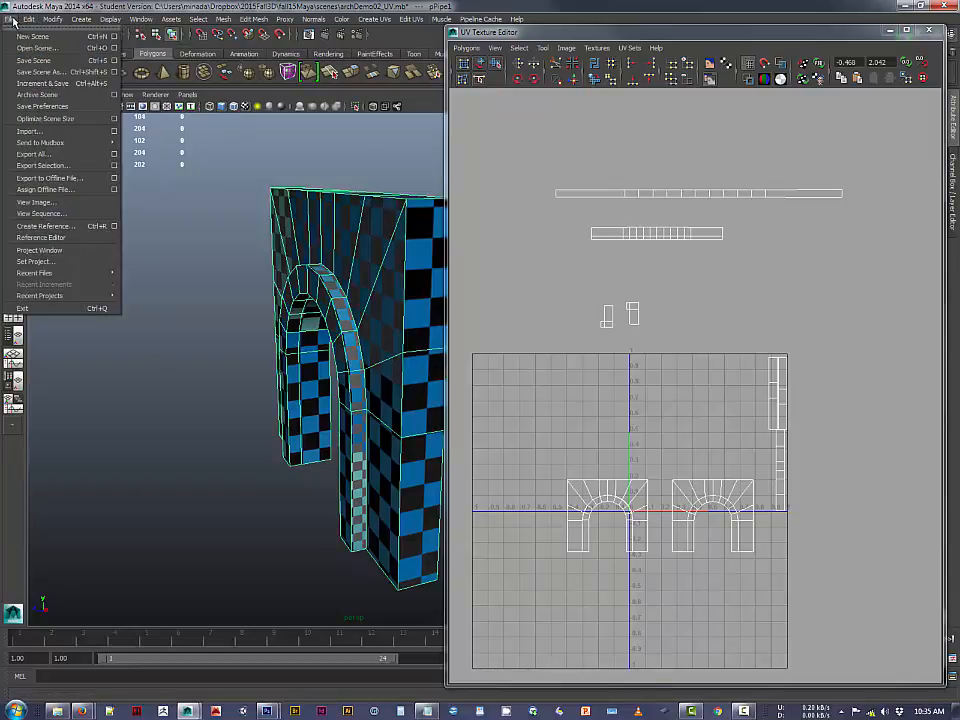
pyautogui.click(47, 62)
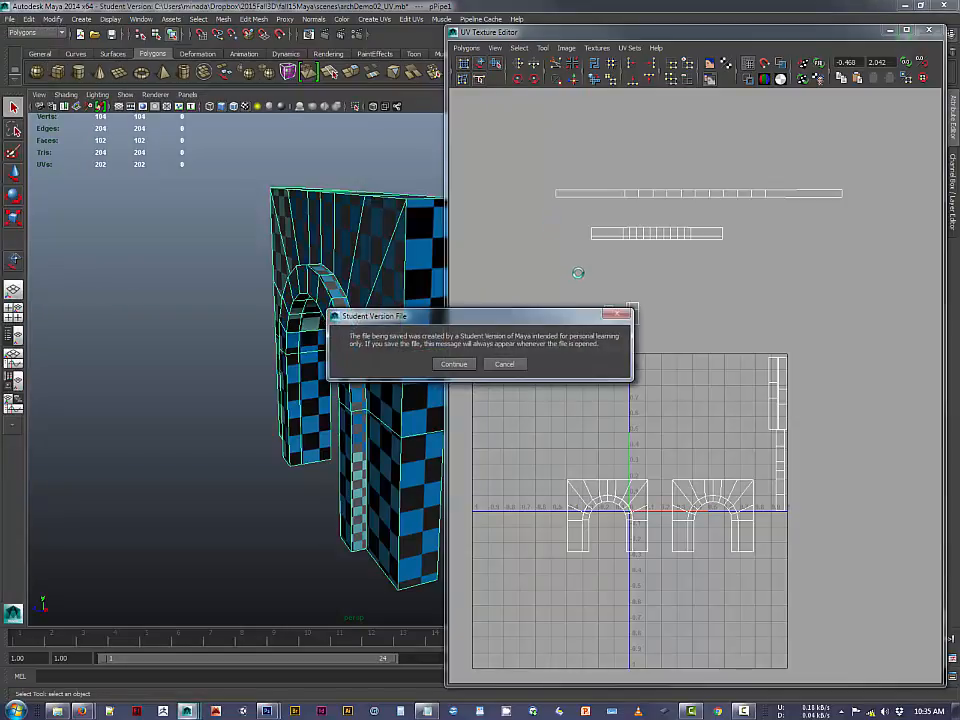
pyautogui.click(454, 364)
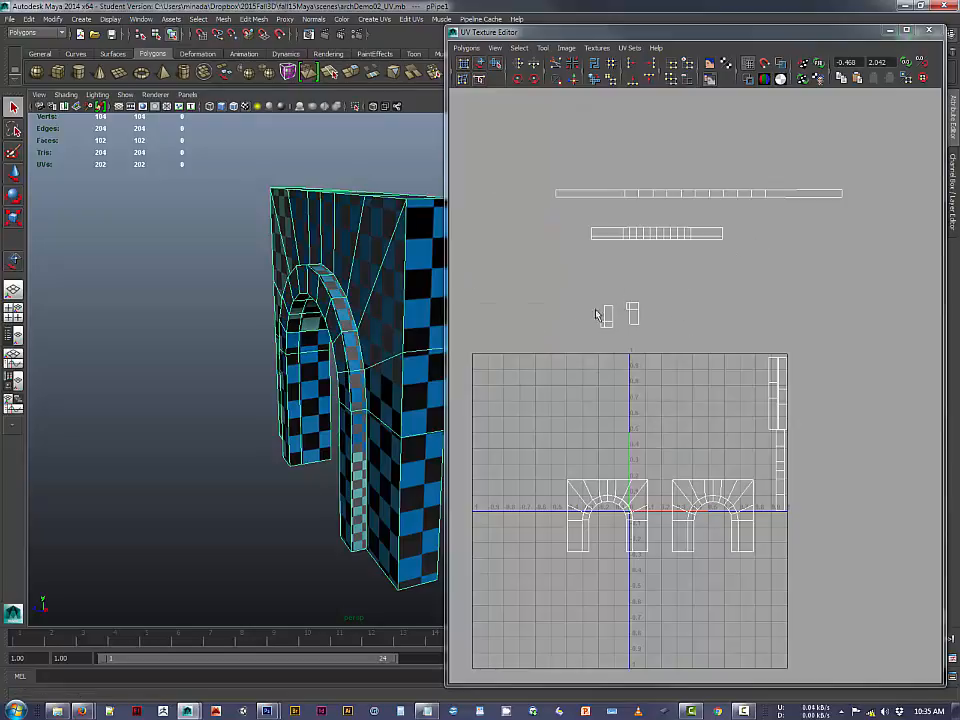
# Select the three outer right-side edges of the left arch face shell and join the matching side wall shell with Move and Sew.
pyautogui.rightClick(648, 493)
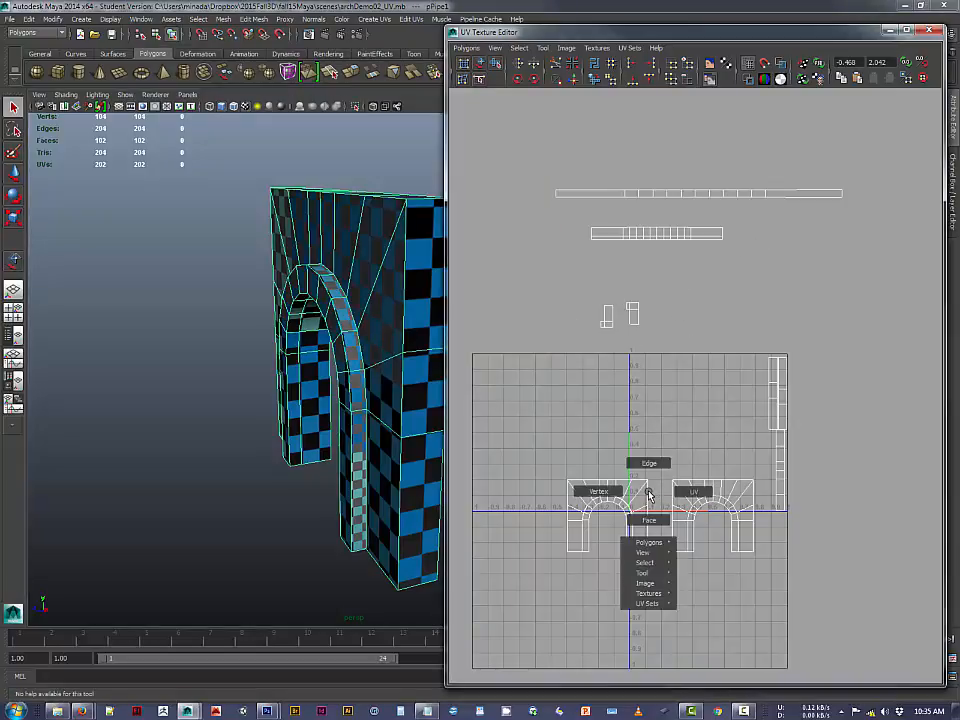
pyautogui.click(654, 470)
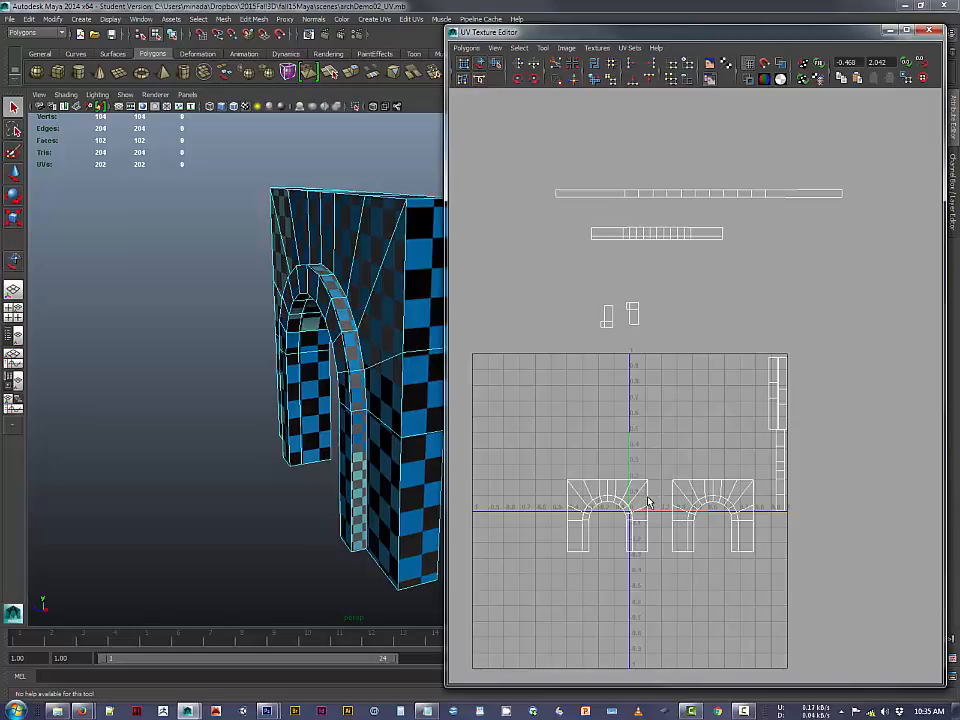
pyautogui.rightClick(648, 497)
pyautogui.moveTo(648, 497); pyautogui.dragTo(650, 471, button='right')
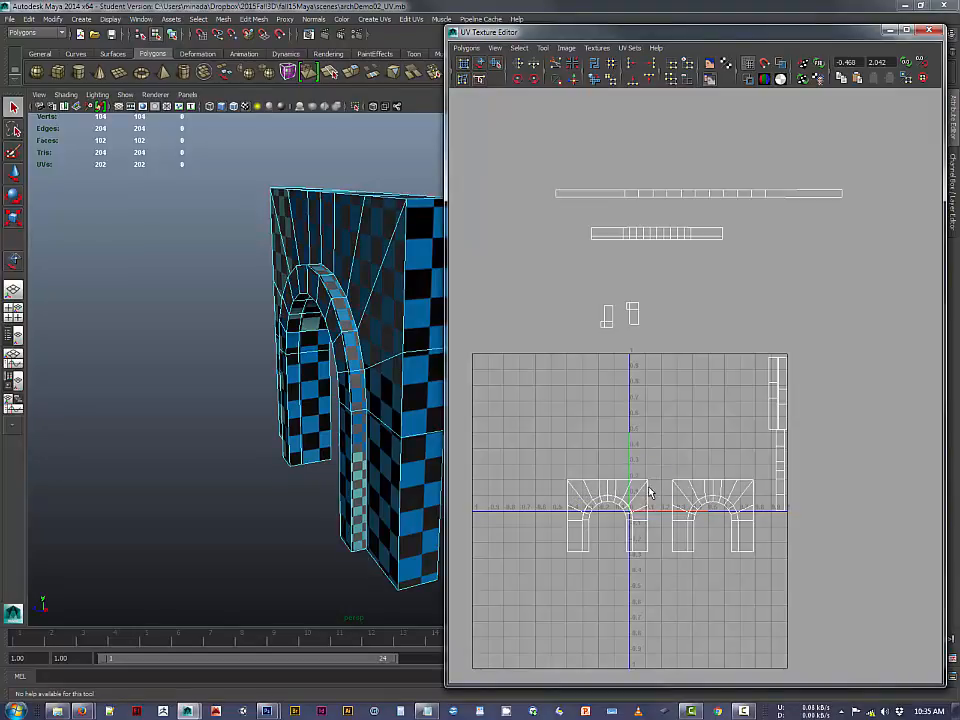
pyautogui.click(646, 499)
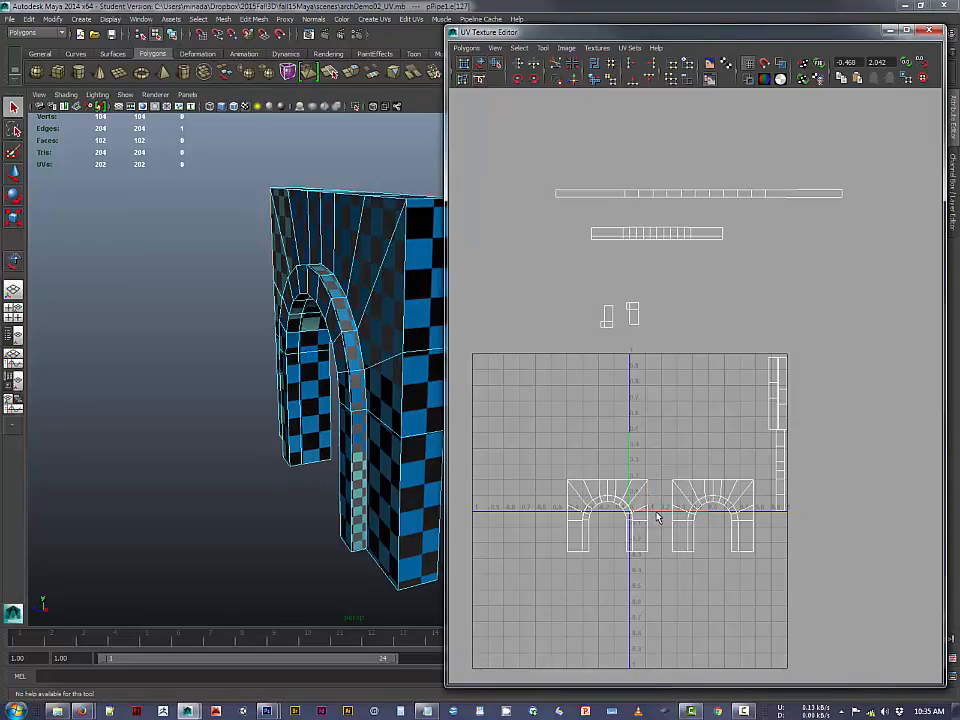
pyautogui.keyDown('shift'); pyautogui.click(647, 513); pyautogui.keyUp('shift')
pyautogui.keyDown('shift'); pyautogui.click(646, 534); pyautogui.keyUp('shift')
pyautogui.click(577, 86)
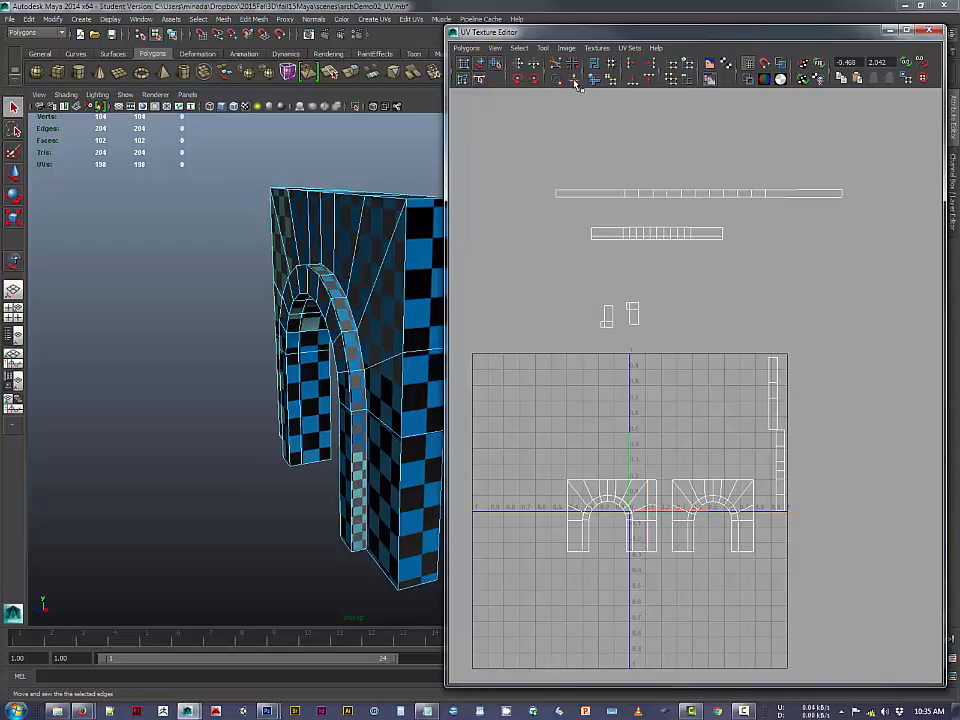
# Select the three outer left-side edges of the same arch face shell and attach the other side wall shell with Move and Sew.
pyautogui.click(572, 515)
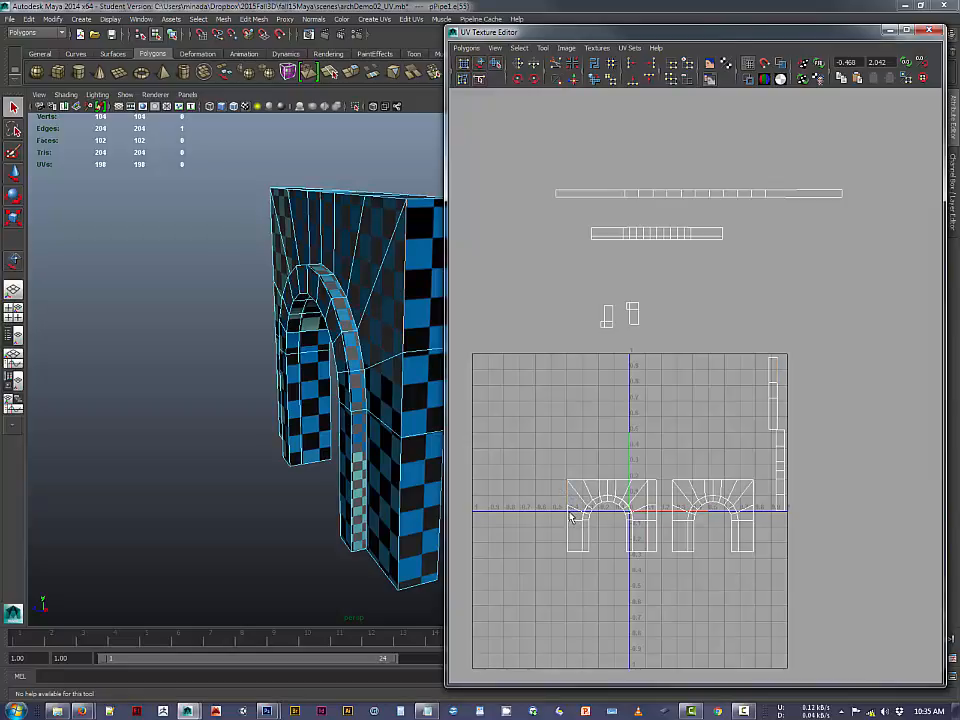
pyautogui.keyDown('shift'); pyautogui.click(563, 521); pyautogui.keyUp('shift')
pyautogui.keyDown('shift'); pyautogui.click(567, 532); pyautogui.keyUp('shift')
pyautogui.scroll(3, 576, 536)
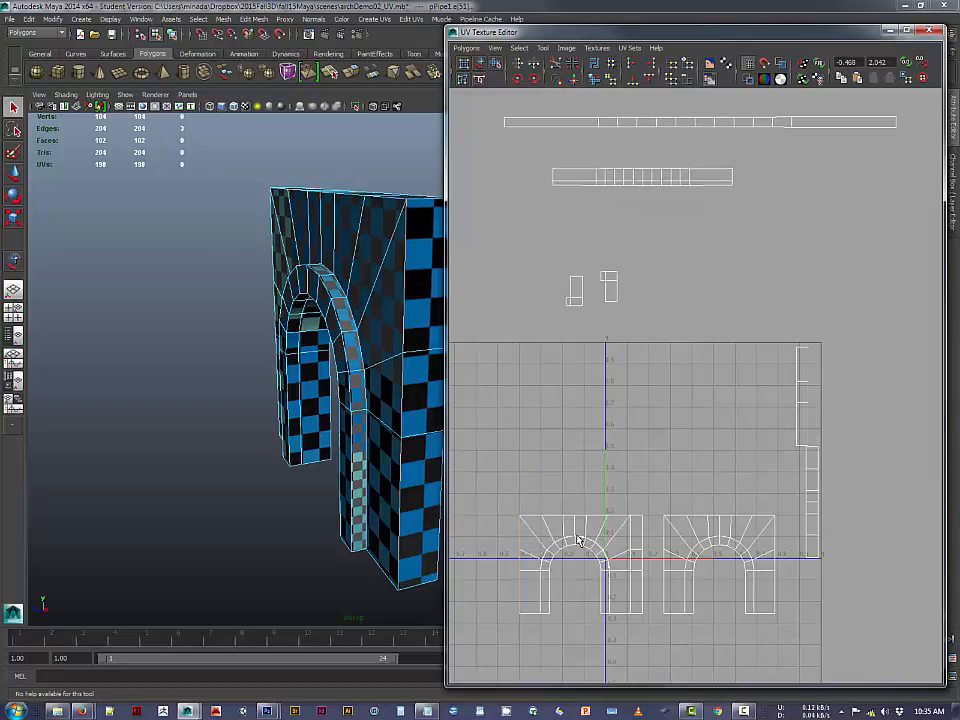
pyautogui.keyDown('alt'); pyautogui.moveTo(580, 536); pyautogui.dragTo(664, 316, button='middle'); pyautogui.keyUp('alt')
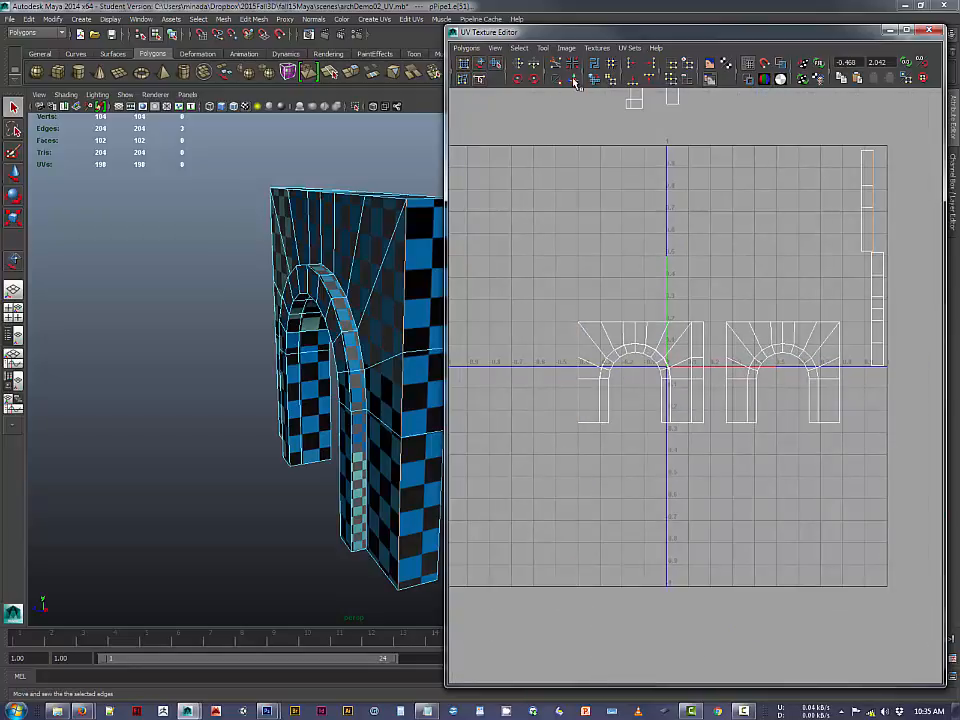
pyautogui.click(593, 83)
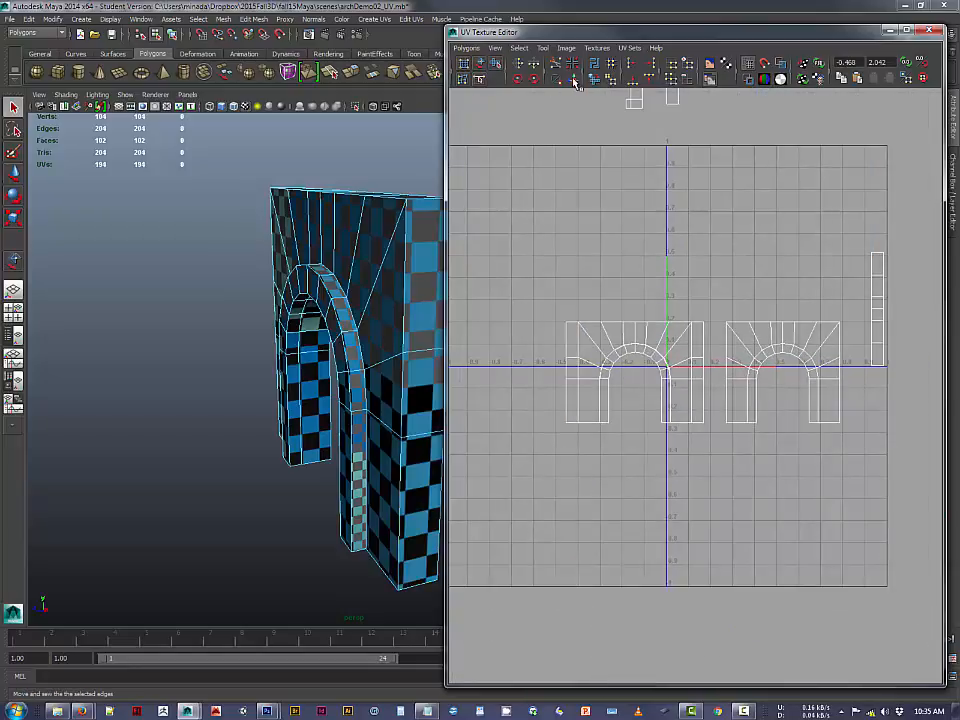
# Select the edges along the arch face's top and attach the top surface strip there with Move and Sew.
pyautogui.click(620, 331)
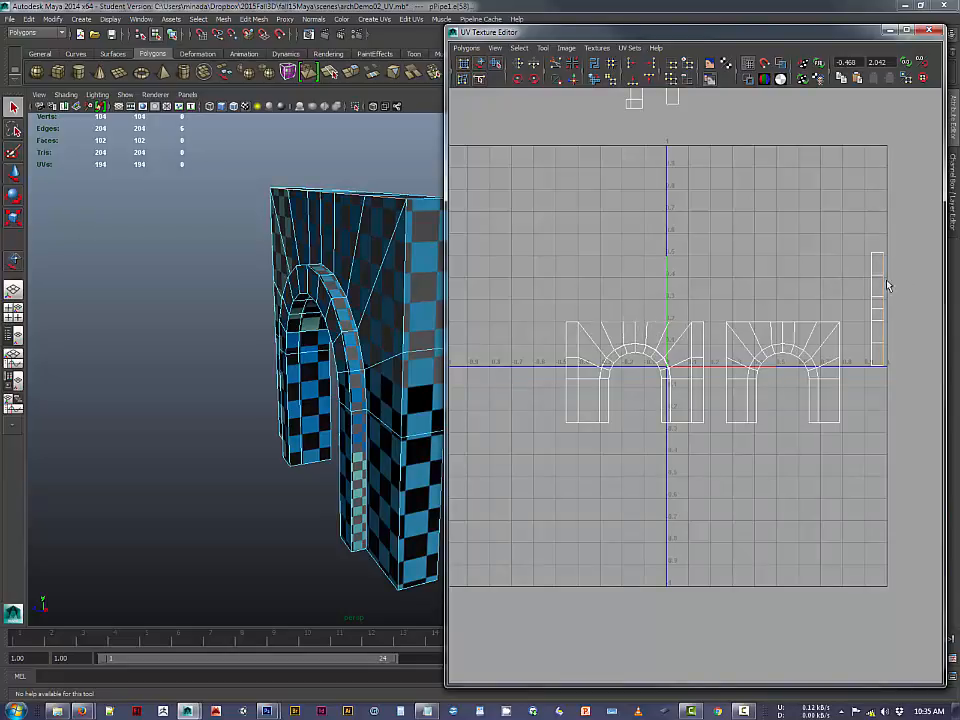
pyautogui.click(578, 81)
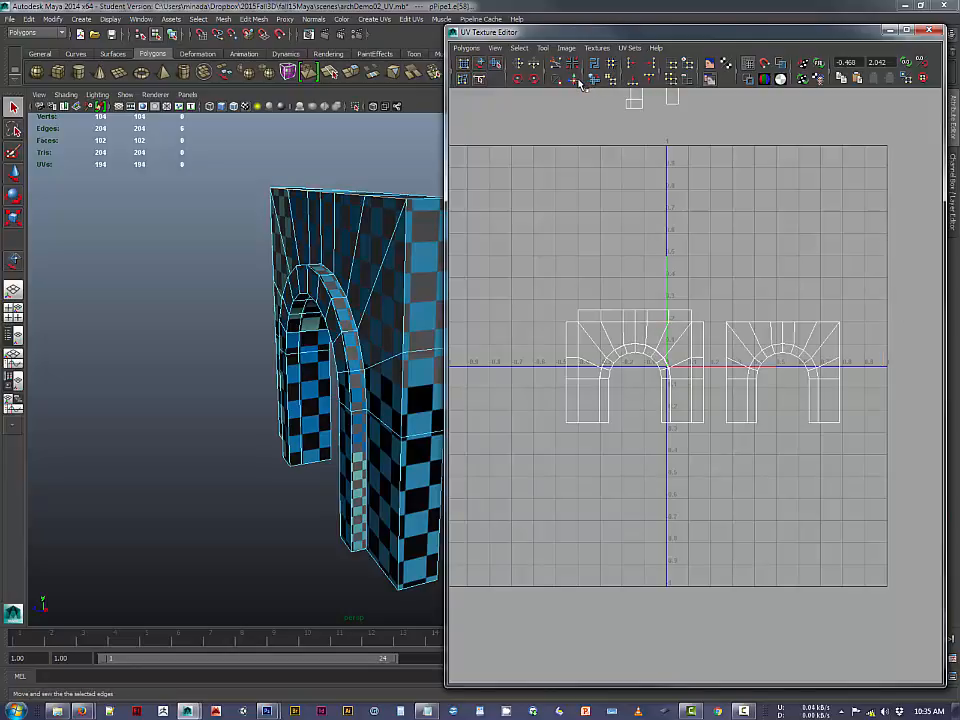
# Move both arch face shells into the upper-right UV quadrant, stacking the joined arch above the plain one and placing its separate inner band inside it.
pyautogui.scroll(-4, 696, 274)
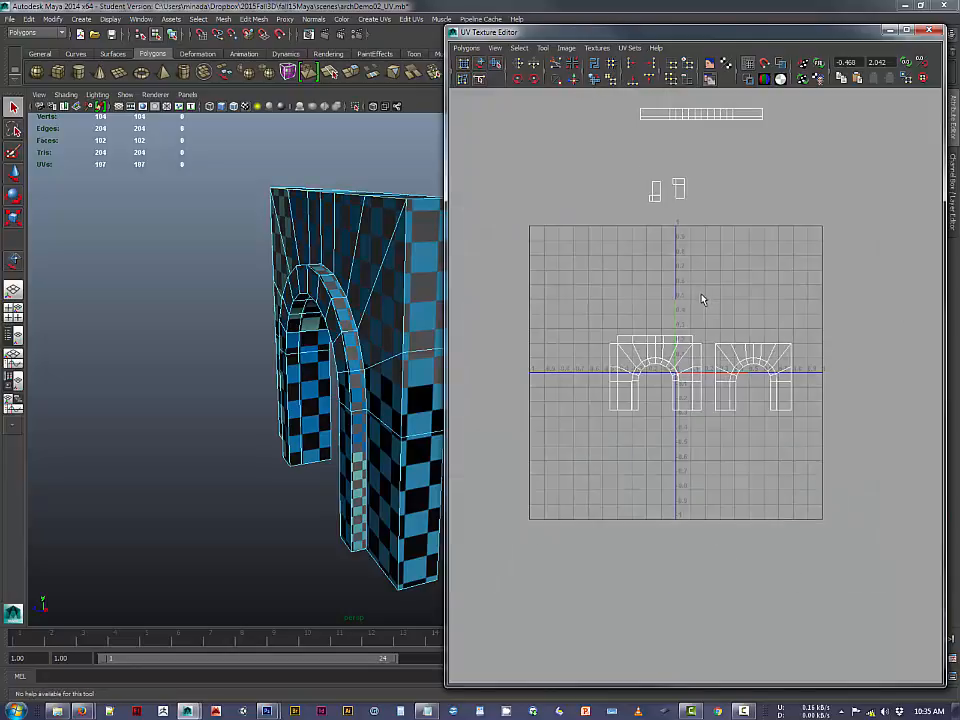
pyautogui.scroll(-2, 763, 357)
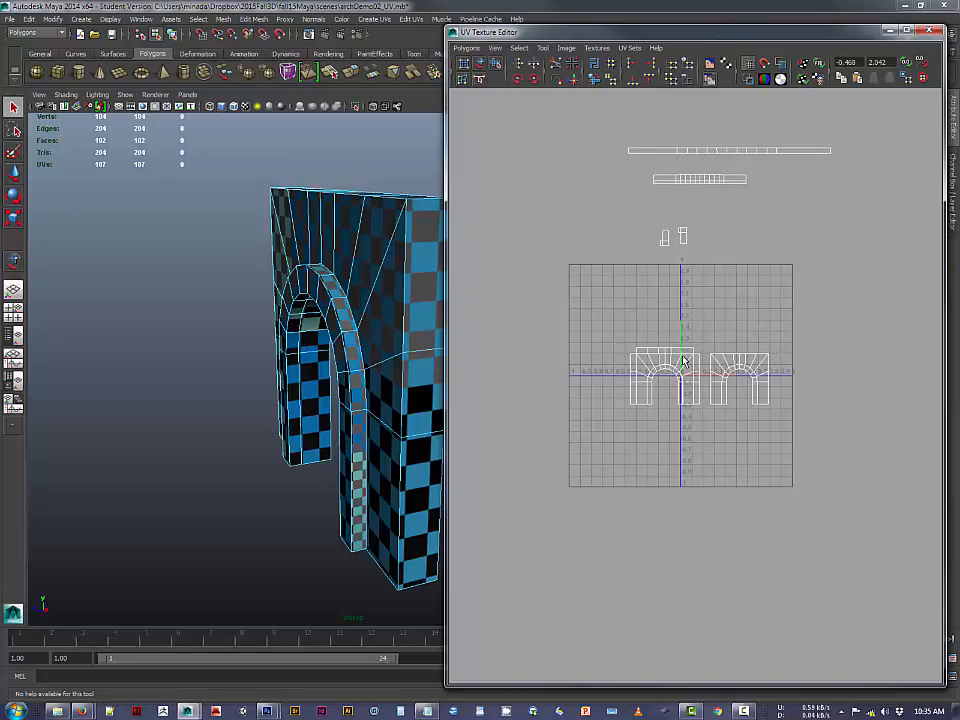
pyautogui.moveTo(684, 361); pyautogui.dragTo(718, 364, button='right')
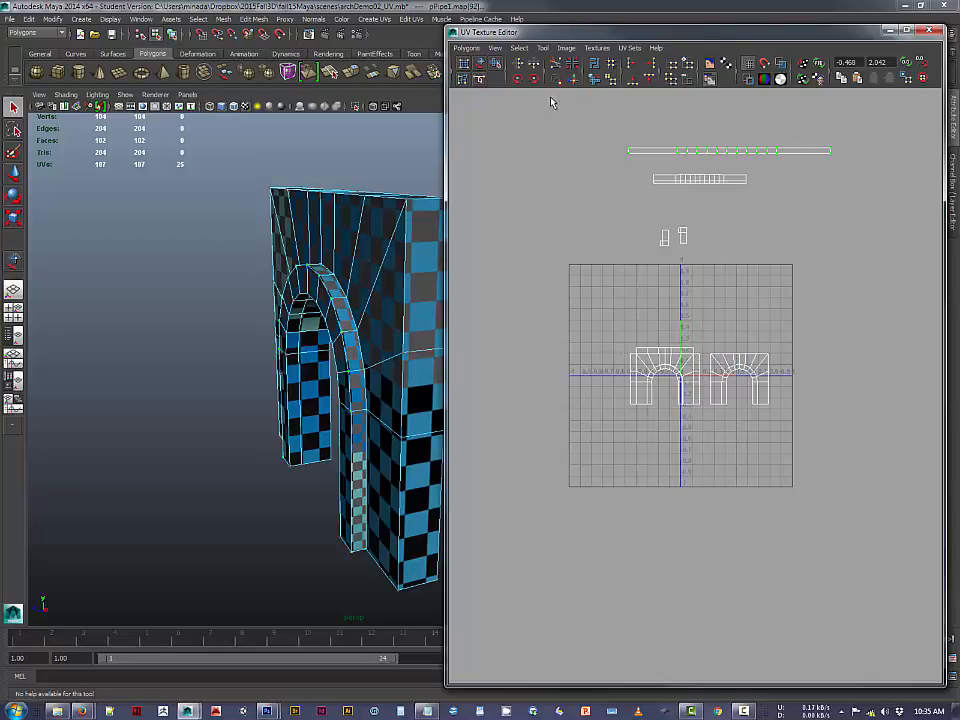
pyautogui.click(482, 63)
pyautogui.click(691, 343)
pyautogui.click(673, 381)
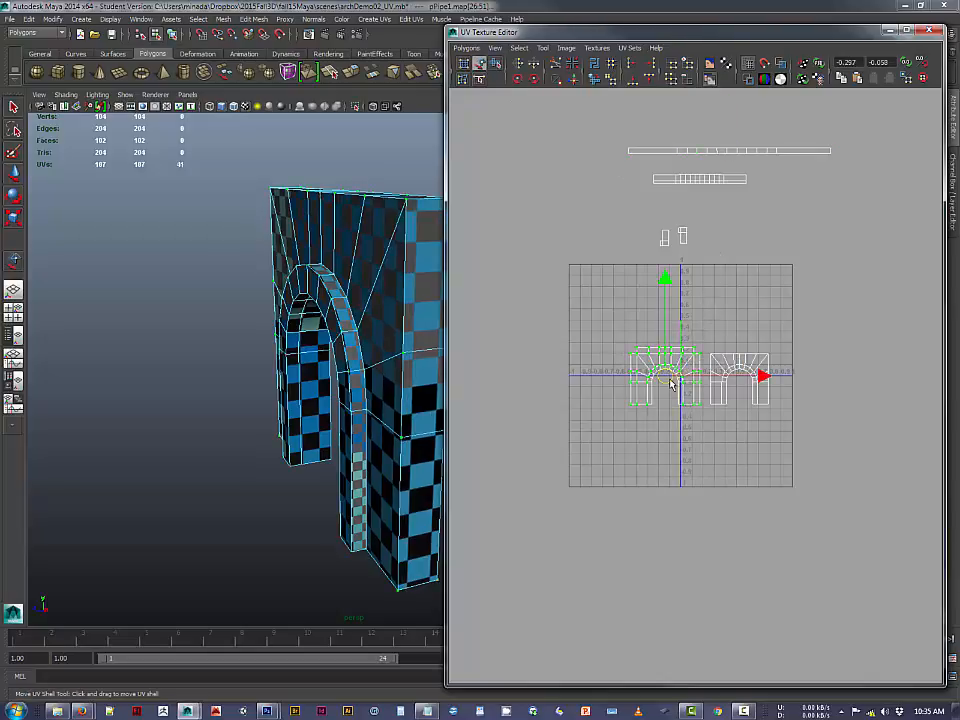
pyautogui.moveTo(673, 381); pyautogui.dragTo(722, 296)
pyautogui.click(748, 373)
pyautogui.moveTo(748, 374); pyautogui.dragTo(718, 303)
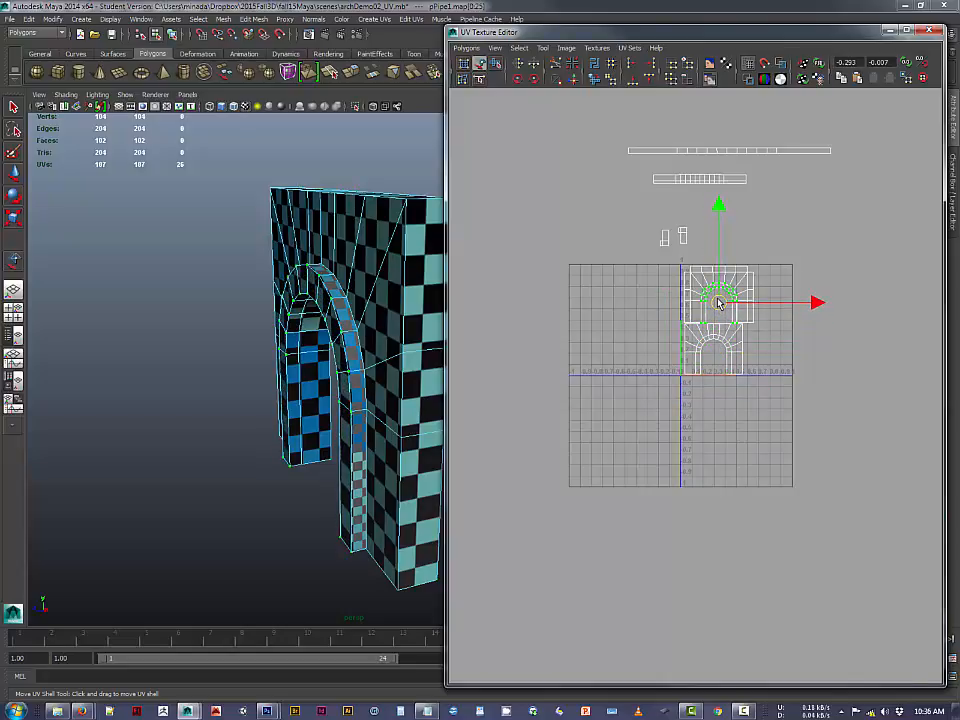
# Rotate the inner opening's strip to vertical and move it into the UV quadrant, just right of the stacked arch shells.
pyautogui.click(703, 180)
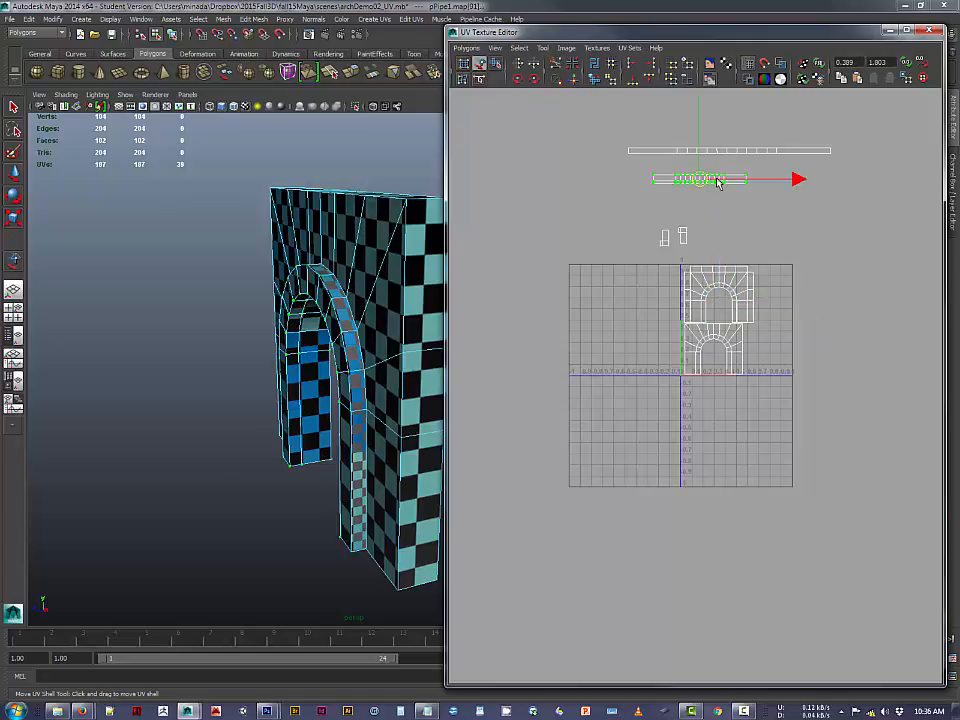
pyautogui.click(533, 80)
pyautogui.click(533, 80)
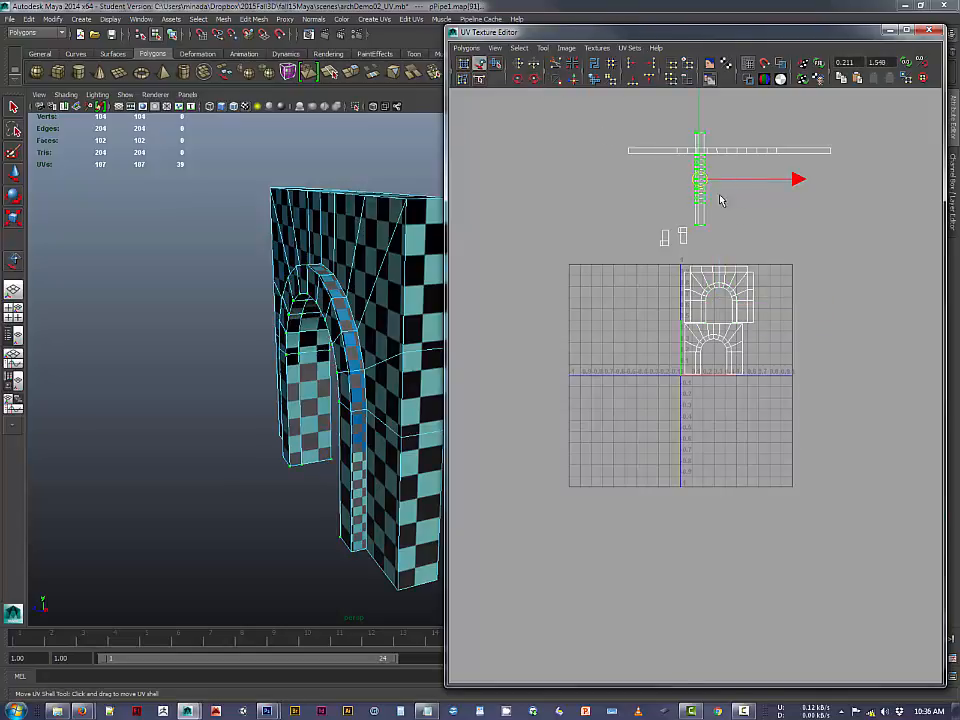
pyautogui.moveTo(700, 190); pyautogui.dragTo(764, 318)
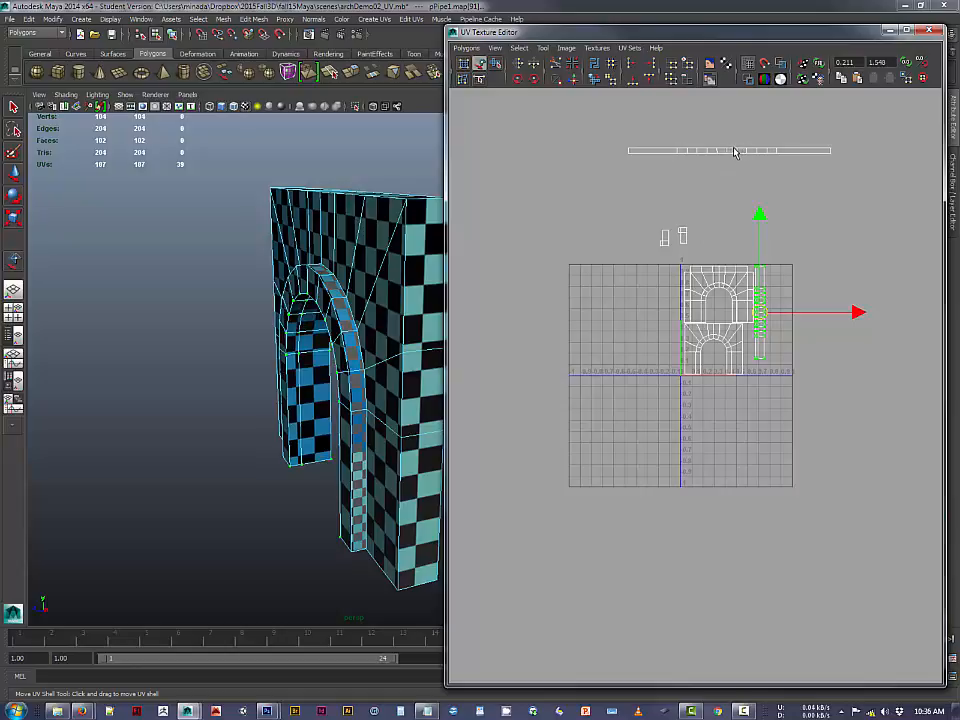
# Check the trim on the arch model, select the long trim strip's shell and move it right and down, above the UV quadrant.
pyautogui.press('q')
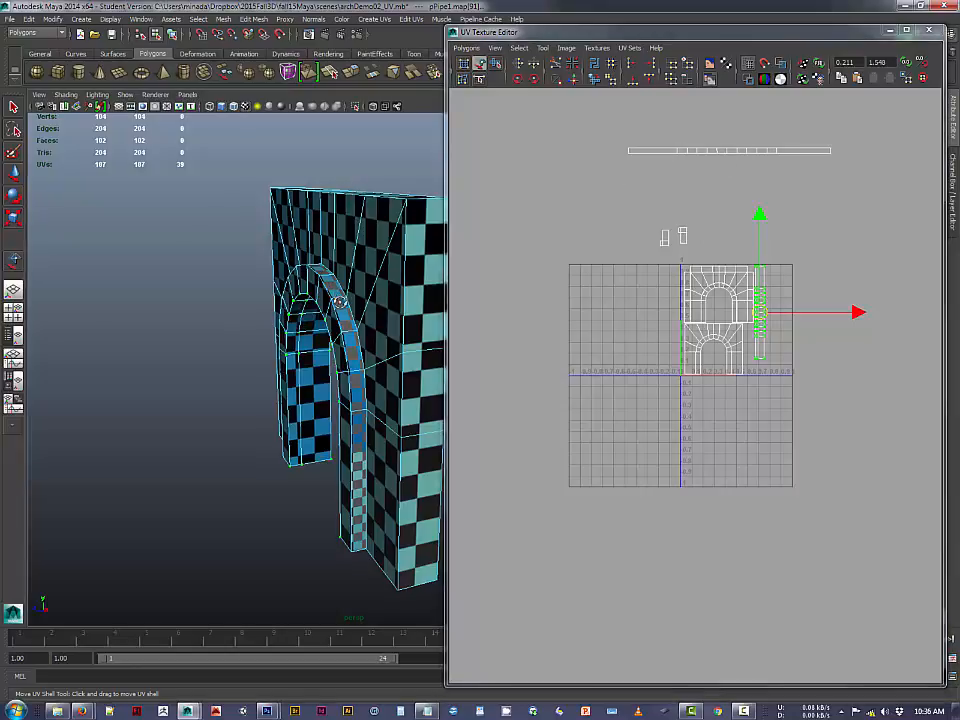
pyautogui.moveTo(336, 279)
pyautogui.keyDown('alt'); pyautogui.mouseDown()
pyautogui.moveTo(360, 317)
pyautogui.moveTo(317, 291)
pyautogui.moveTo(349, 313)
pyautogui.moveTo(328, 281)
pyautogui.mouseUp(); pyautogui.keyUp('alt')
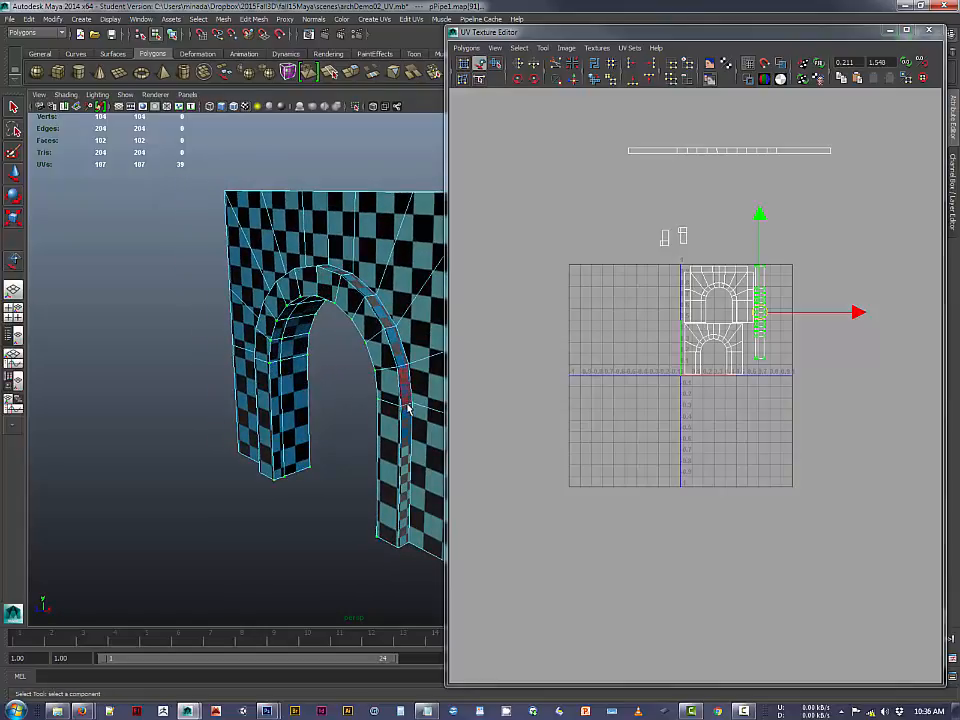
pyautogui.keyDown('alt'); pyautogui.moveTo(378, 401); pyautogui.dragTo(246, 302); pyautogui.keyUp('alt')
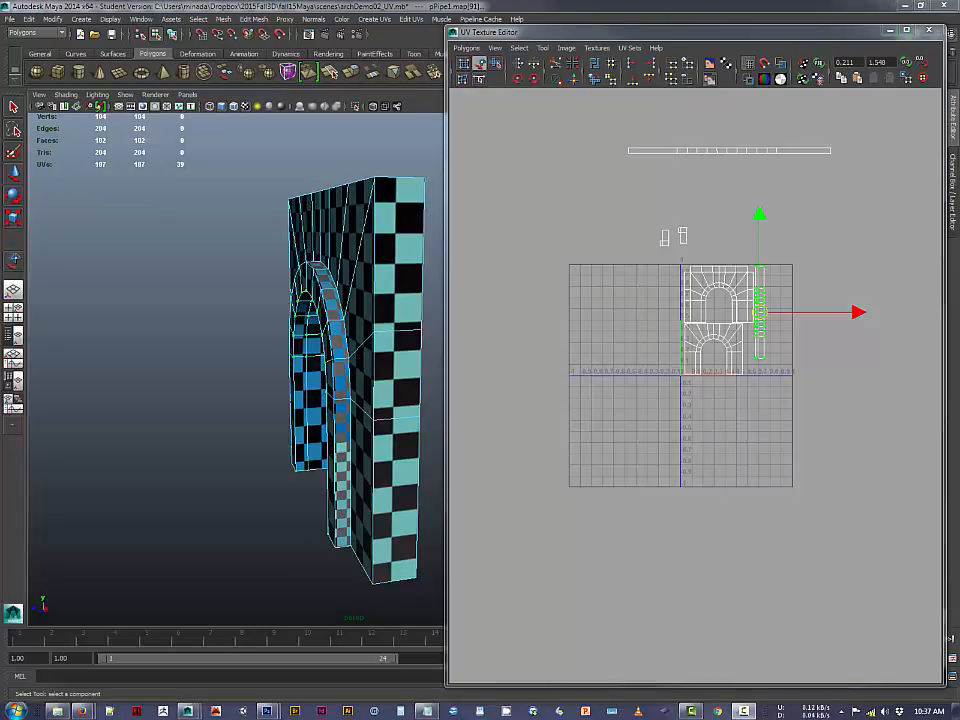
pyautogui.click(744, 169)
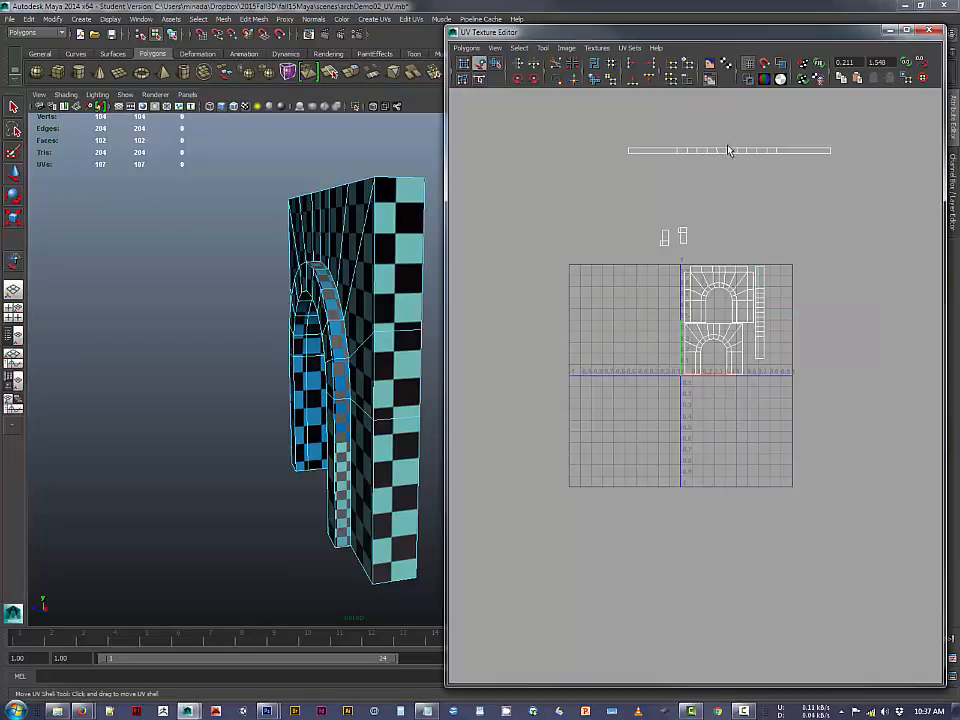
pyautogui.rightClick(734, 153)
pyautogui.moveTo(735, 153); pyautogui.dragTo(790, 155, button='right')
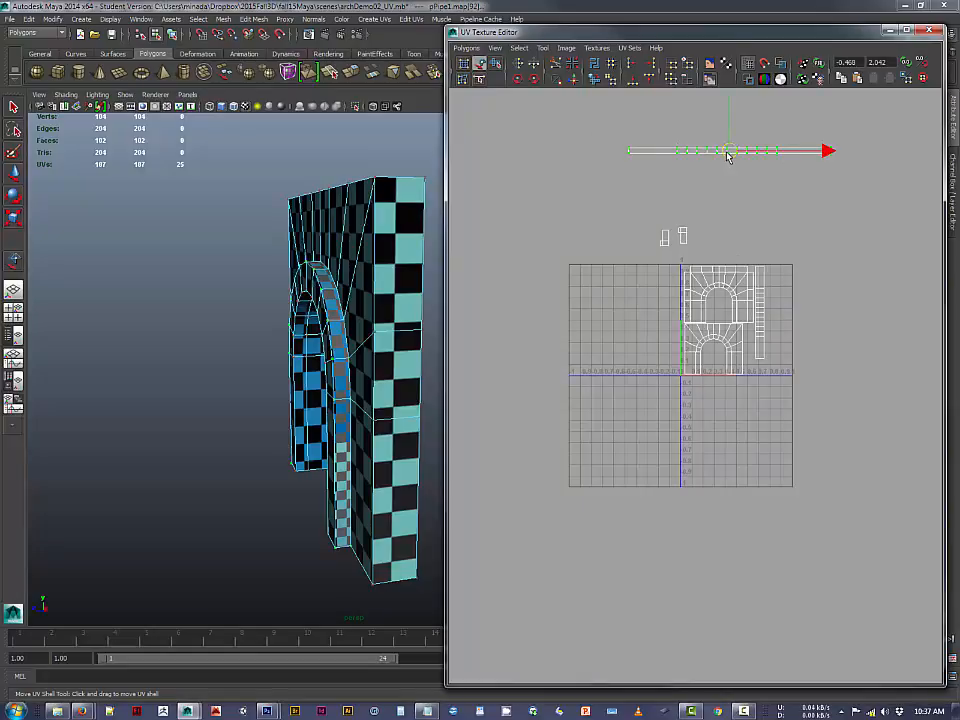
pyautogui.moveTo(726, 154); pyautogui.dragTo(780, 183)
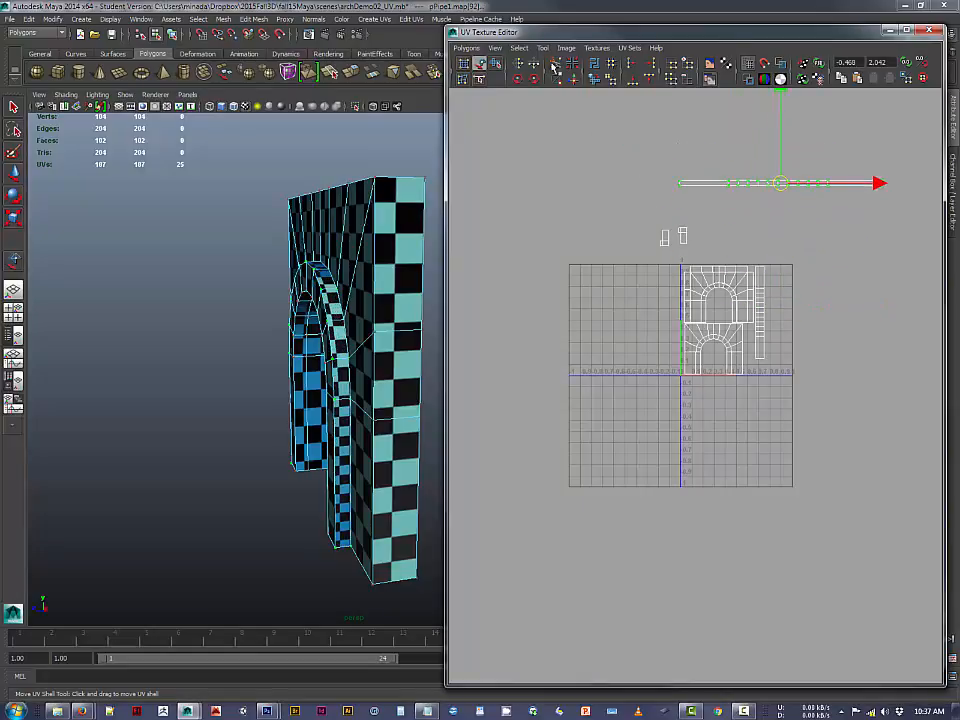
# Try to rotate the trim strip's selected UVs to vertical, and undo the rotation.
pyautogui.click(536, 80)
pyautogui.click(536, 80)
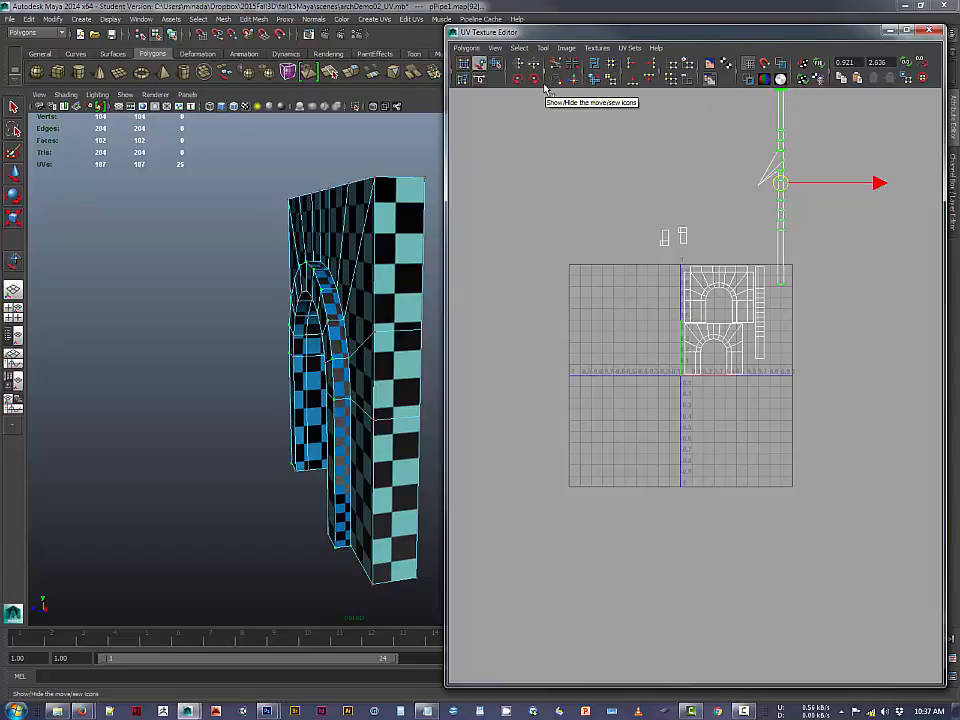
pyautogui.click(545, 87)
pyautogui.click(545, 87)
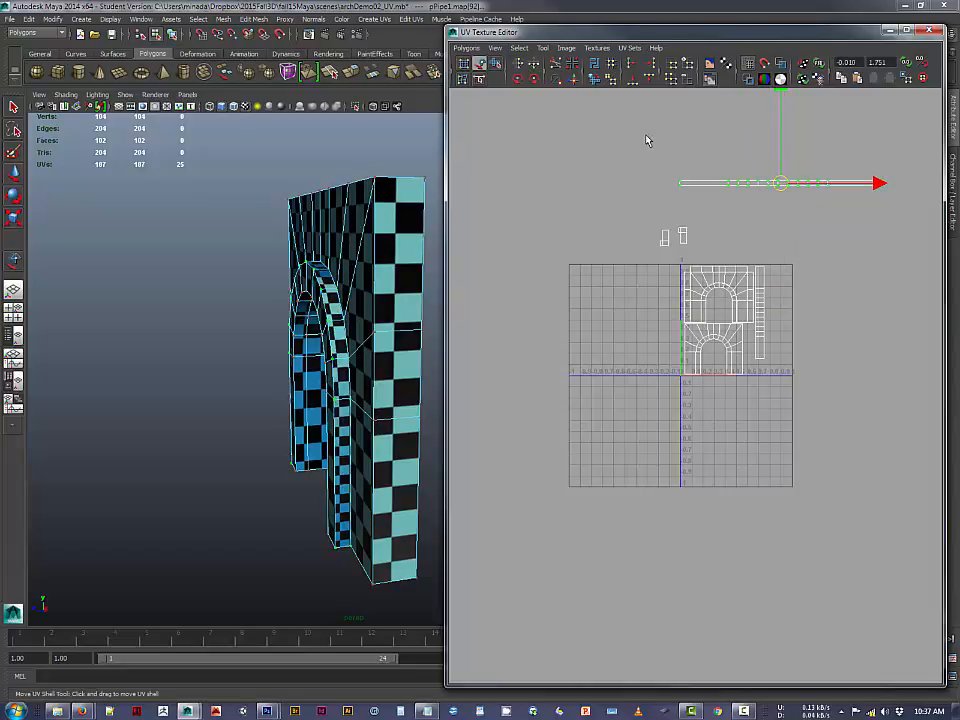
# Select every UV of the long trim strip, rotate the strip to vertical and move it to the UV quadrant's right edge.
pyautogui.moveTo(647, 138); pyautogui.dragTo(911, 206)
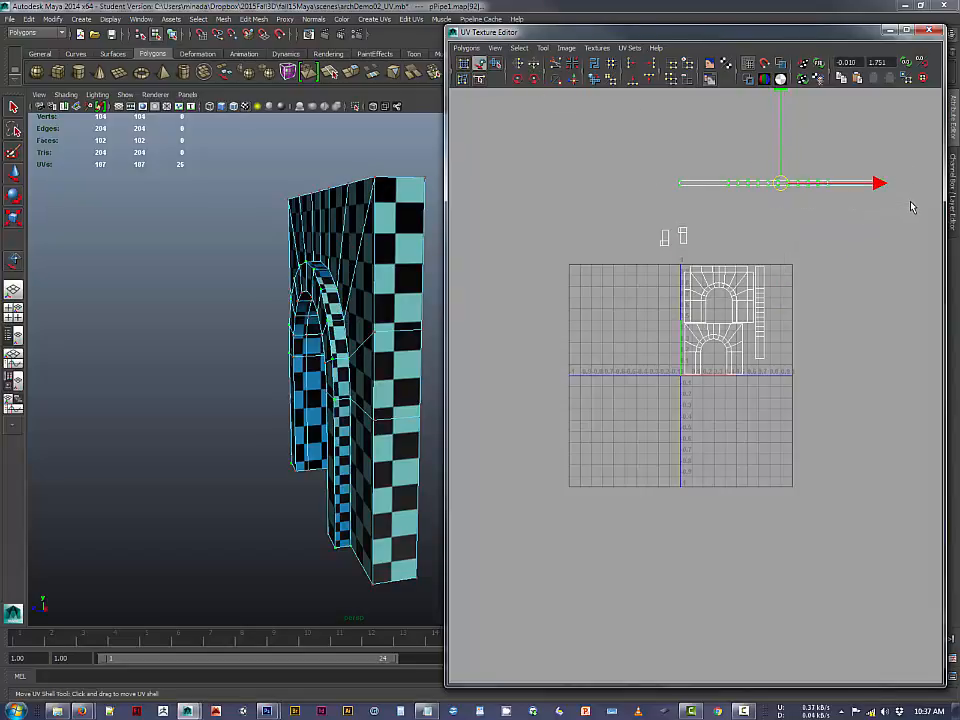
pyautogui.click(537, 80)
pyautogui.click(537, 80)
pyautogui.moveTo(776, 193); pyautogui.dragTo(789, 301)
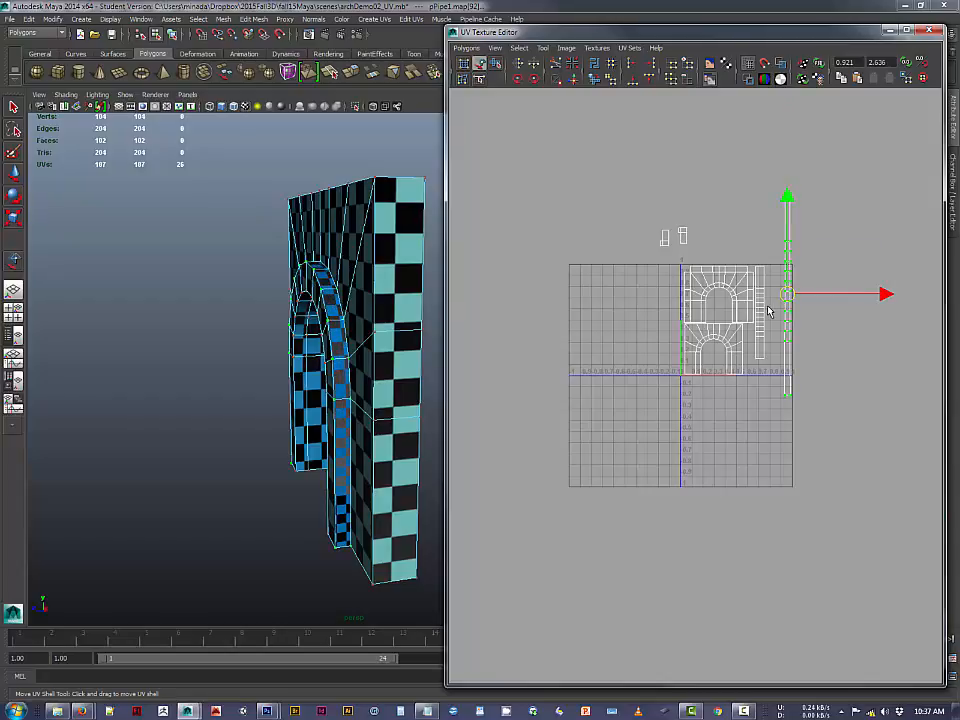
# Scale the vertical trim strip down uniformly to about 60 percent and switch to the Move tool.
pyautogui.press('r')
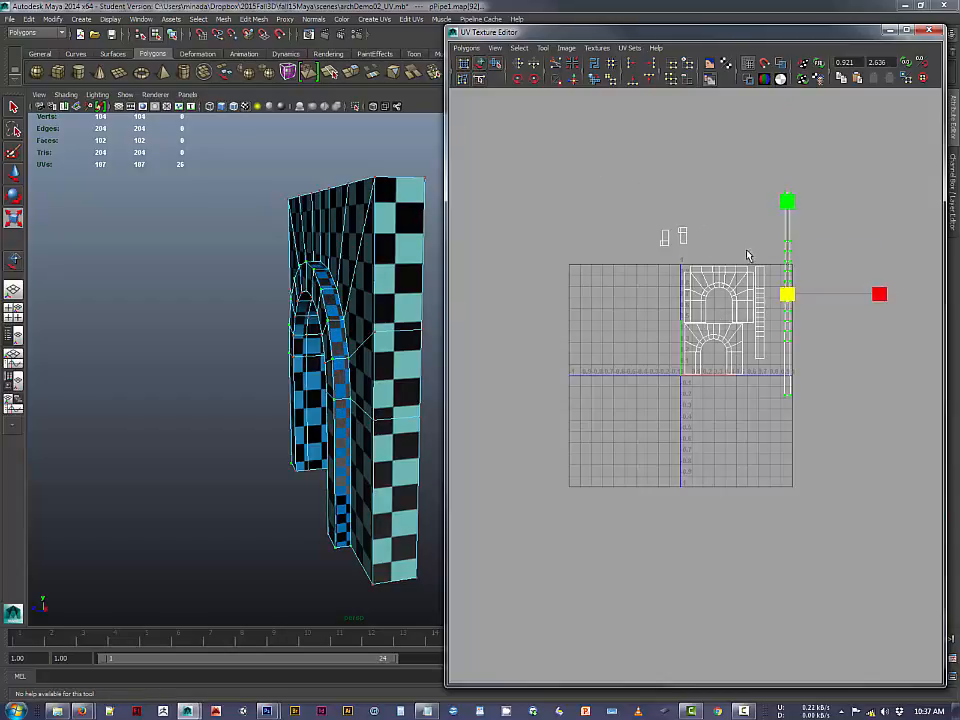
pyautogui.moveTo(776, 308); pyautogui.dragTo(753, 323, button='middle')
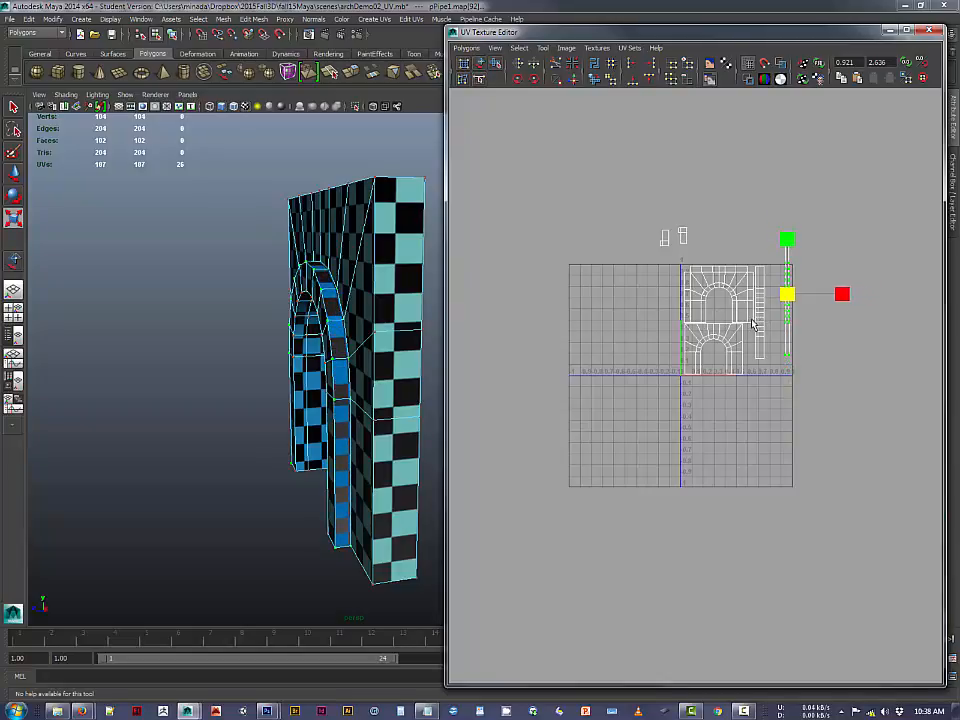
pyautogui.press('w')
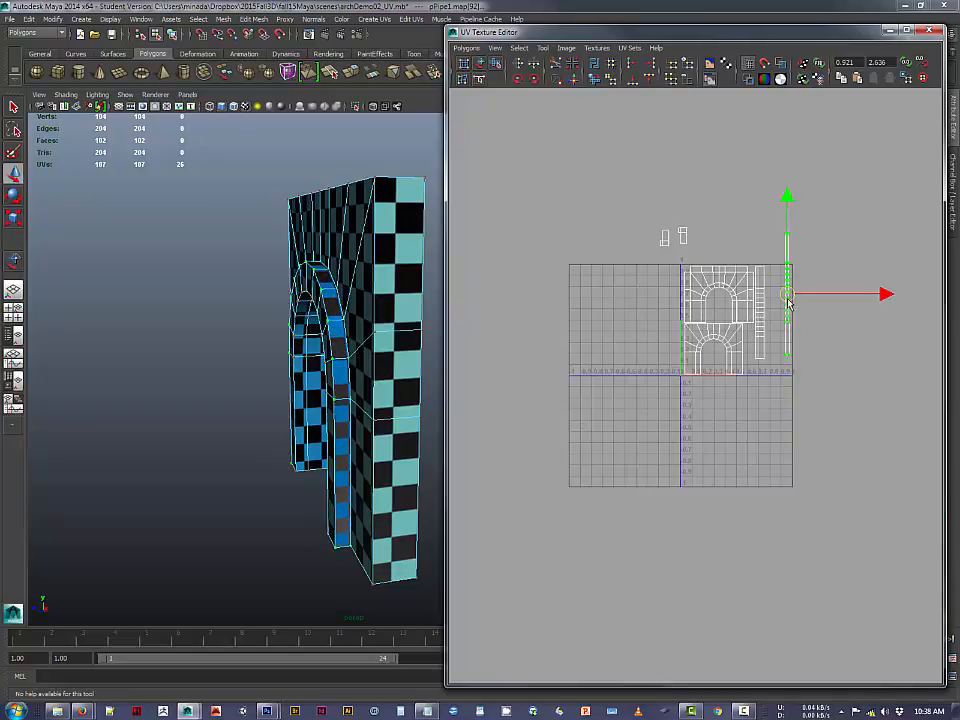
# Move the vertical trim strip down along the UV quadrant's right edge and scale it slightly to fit the quadrant's height.
pyautogui.moveTo(789, 303); pyautogui.dragTo(779, 327, button='middle')
pyautogui.press('r')
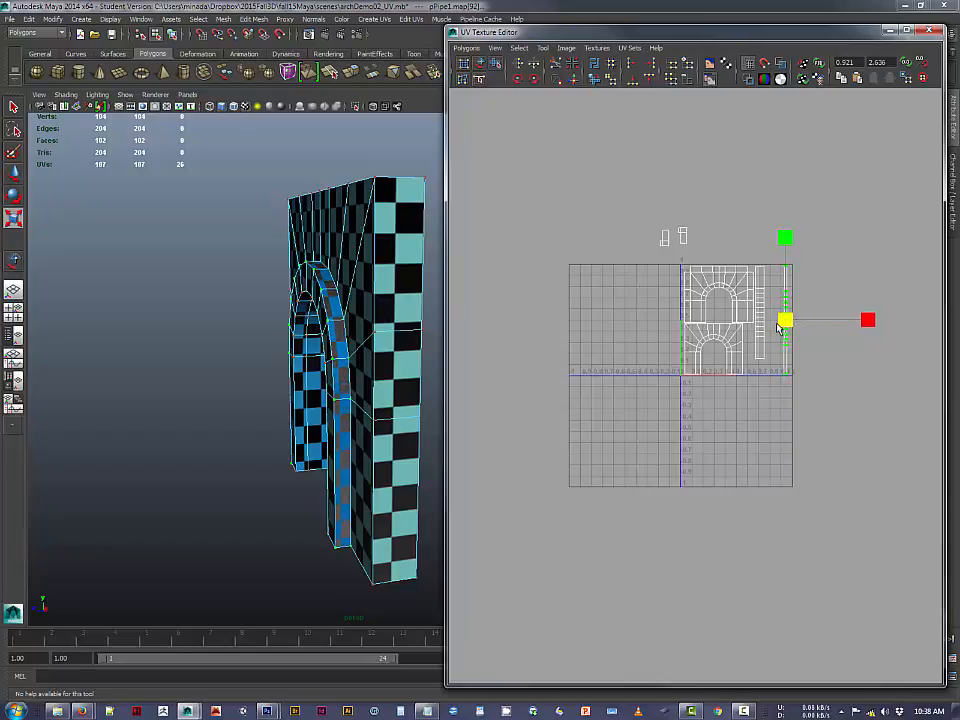
pyautogui.click(490, 291)
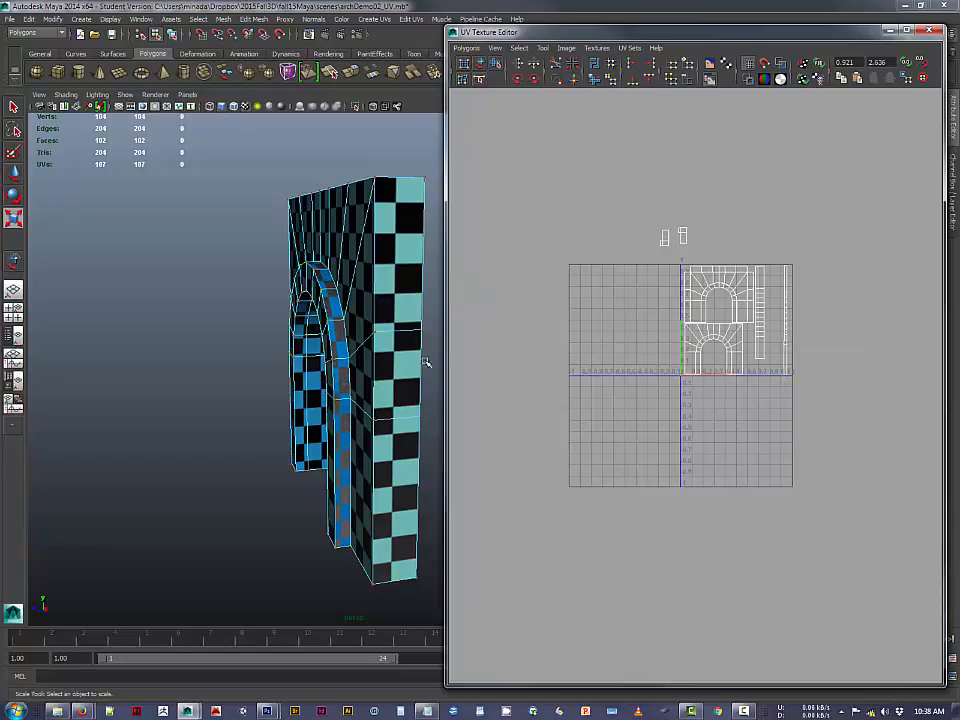
# Select the long trim strip as a shell with the Move UV Shell tool and nudge it horizontally just inside the quadrant's right edge.
pyautogui.keyDown('alt'); pyautogui.moveTo(385, 373); pyautogui.dragTo(447, 422); pyautogui.keyUp('alt')
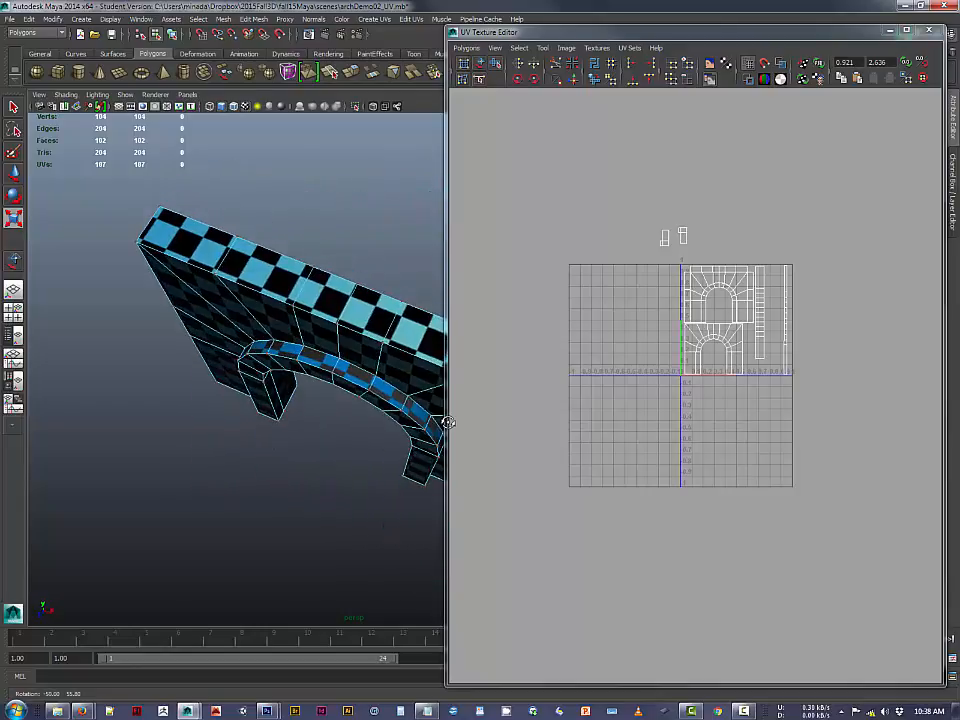
pyautogui.click(786, 330)
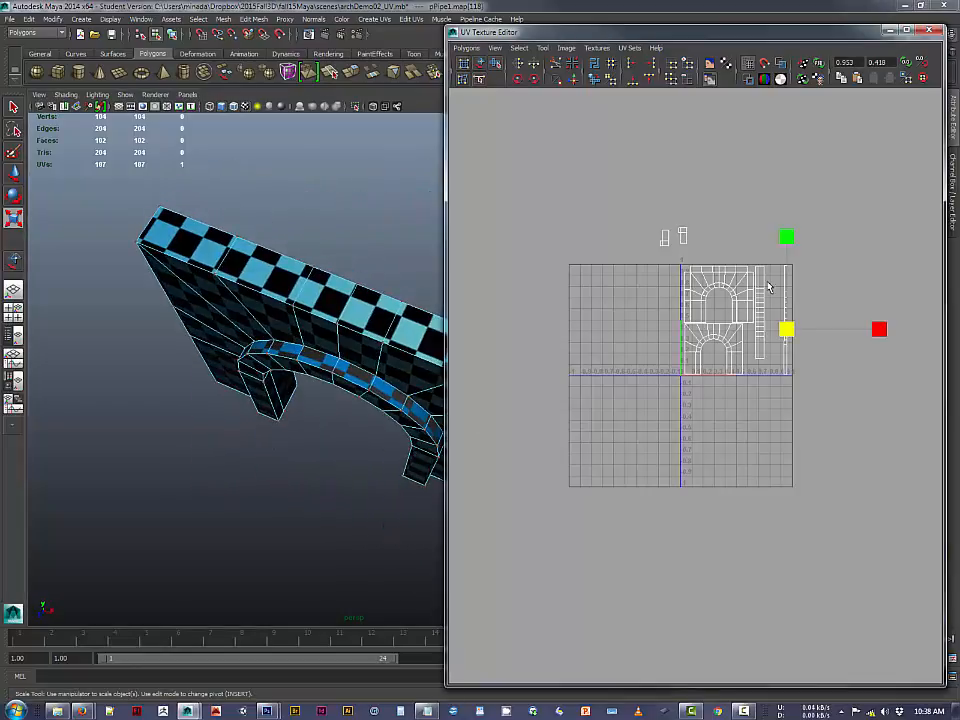
pyautogui.click(480, 62)
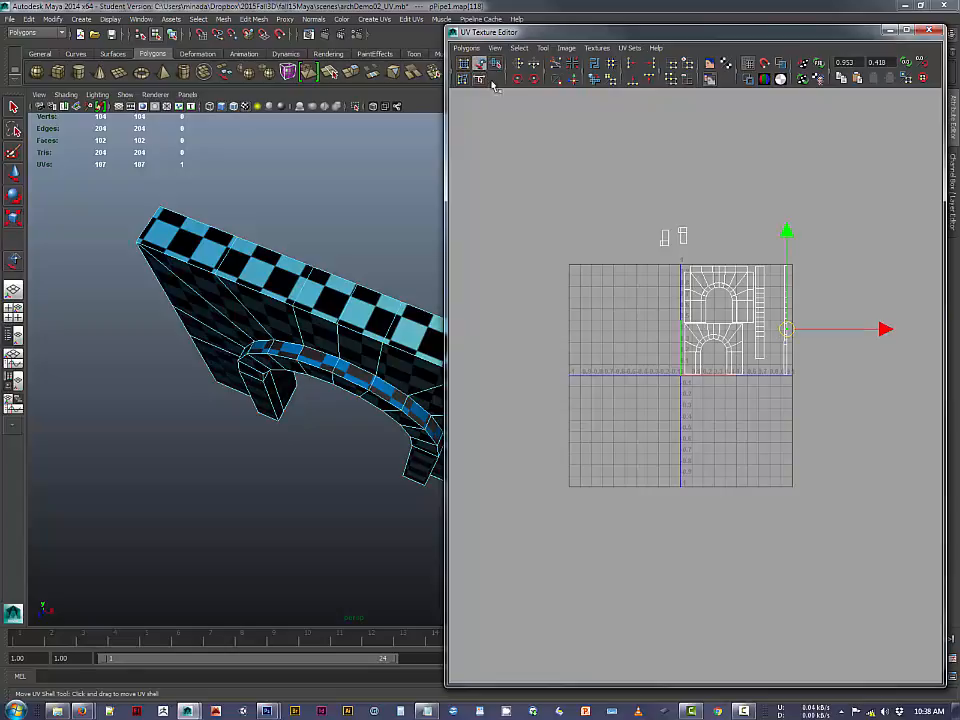
pyautogui.click(787, 316)
pyautogui.moveTo(880, 321); pyautogui.dragTo(873, 321)
pyautogui.moveTo(876, 322); pyautogui.dragTo(882, 321)
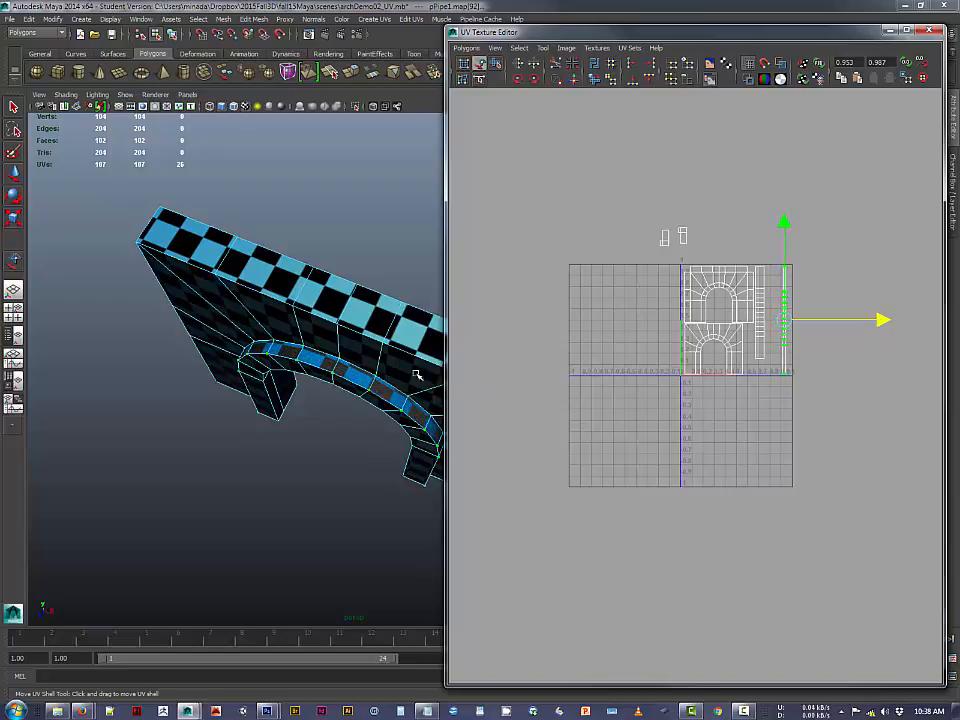
# Move the two small UV shells above the quadrant into the empty openings of the upper and lower arch shells.
pyautogui.keyDown('alt'); pyautogui.moveTo(413, 372); pyautogui.dragTo(302, 300); pyautogui.keyUp('alt')
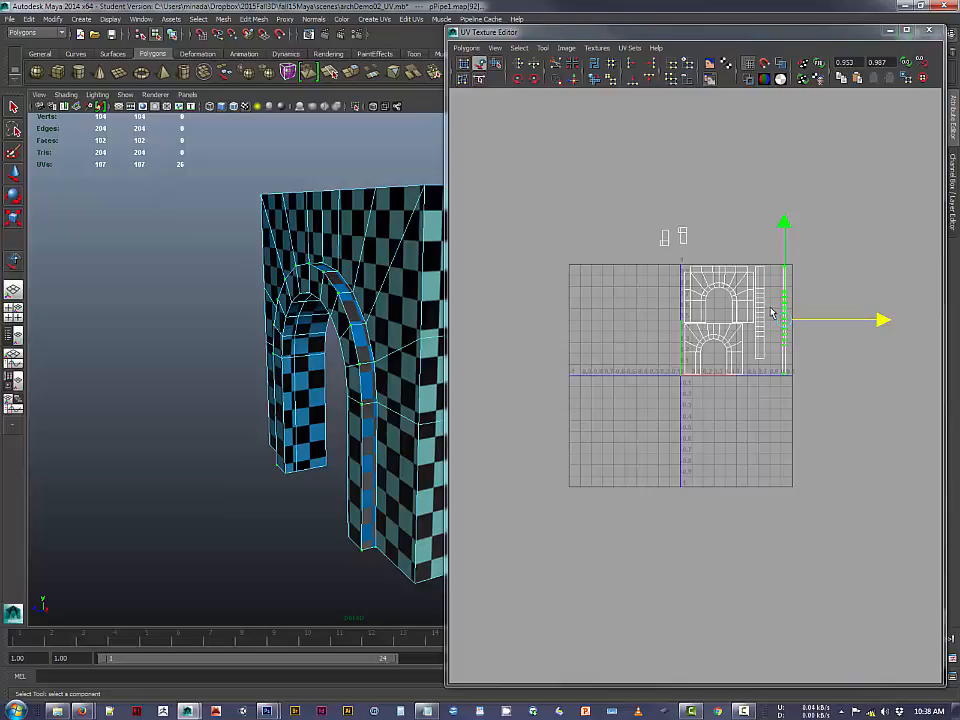
pyautogui.keyDown('alt'); pyautogui.moveTo(332, 279); pyautogui.dragTo(377, 357); pyautogui.keyUp('alt')
pyautogui.keyDown('alt'); pyautogui.moveTo(325, 288); pyautogui.dragTo(410, 335); pyautogui.keyUp('alt')
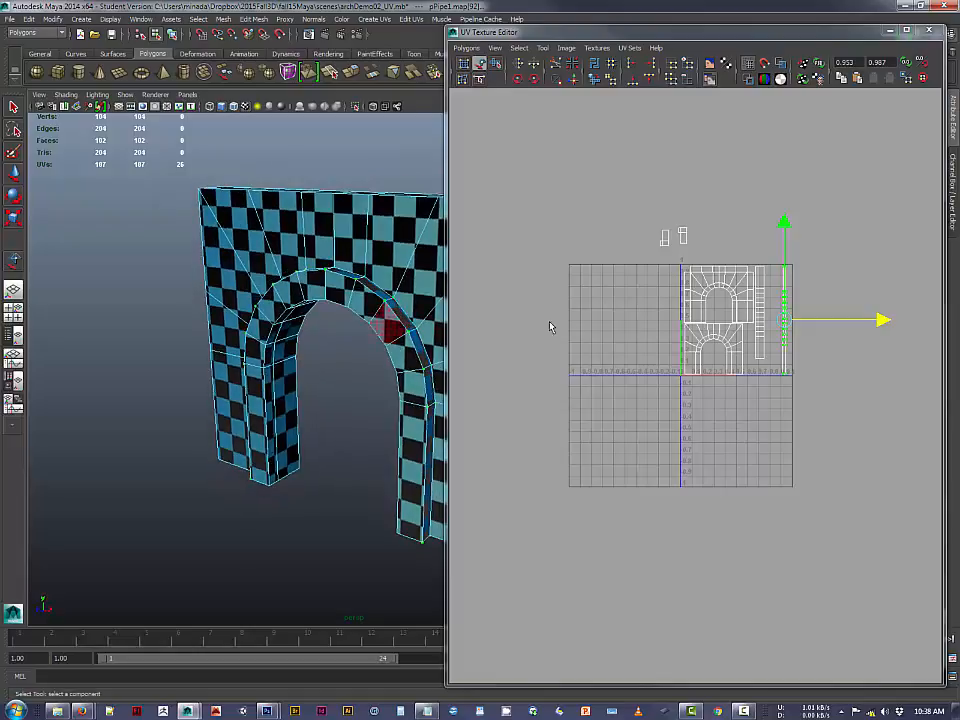
pyautogui.click(672, 241)
pyautogui.moveTo(672, 249); pyautogui.dragTo(714, 362)
pyautogui.click(748, 224)
pyautogui.click(731, 231)
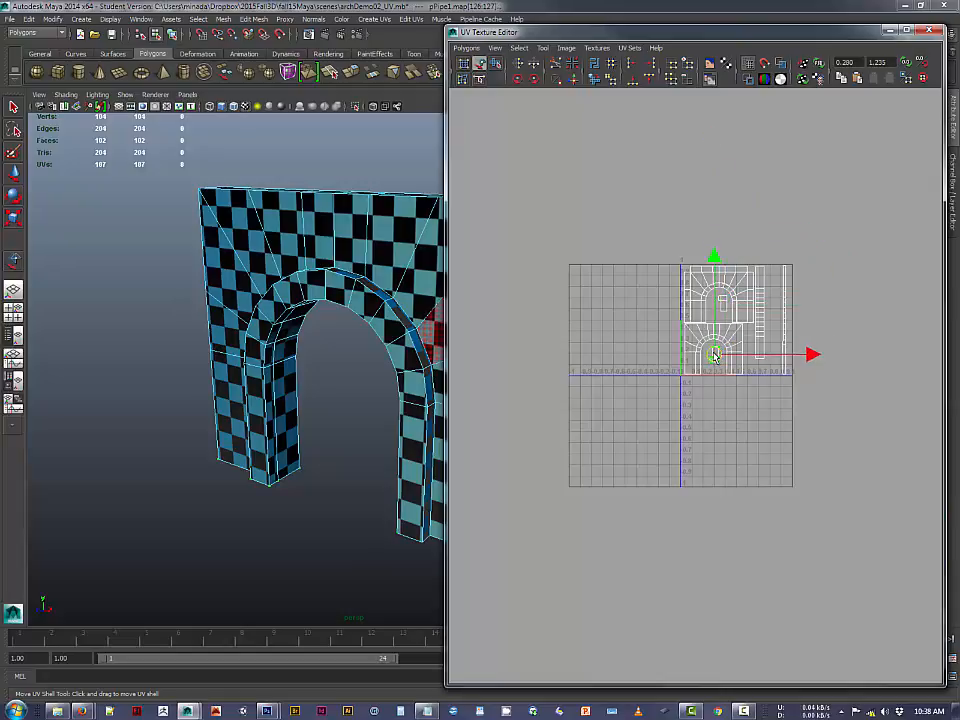
# Select all the UV shells to check the layout inside the 0-1 quadrant, and clear the selection.
pyautogui.click(818, 285)
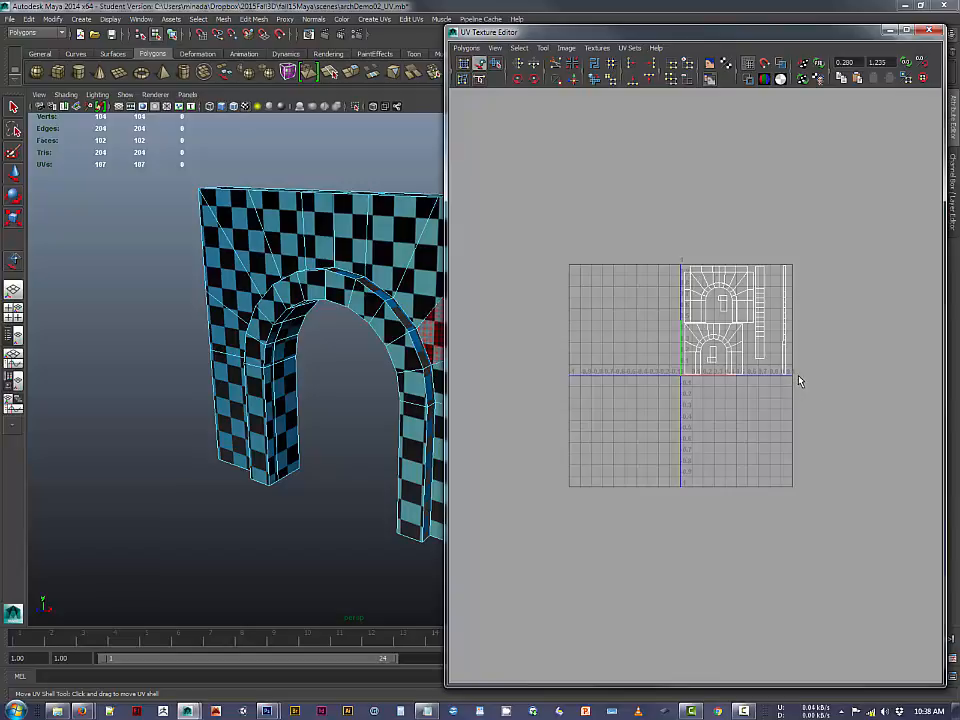
pyautogui.moveTo(798, 380); pyautogui.dragTo(676, 229)
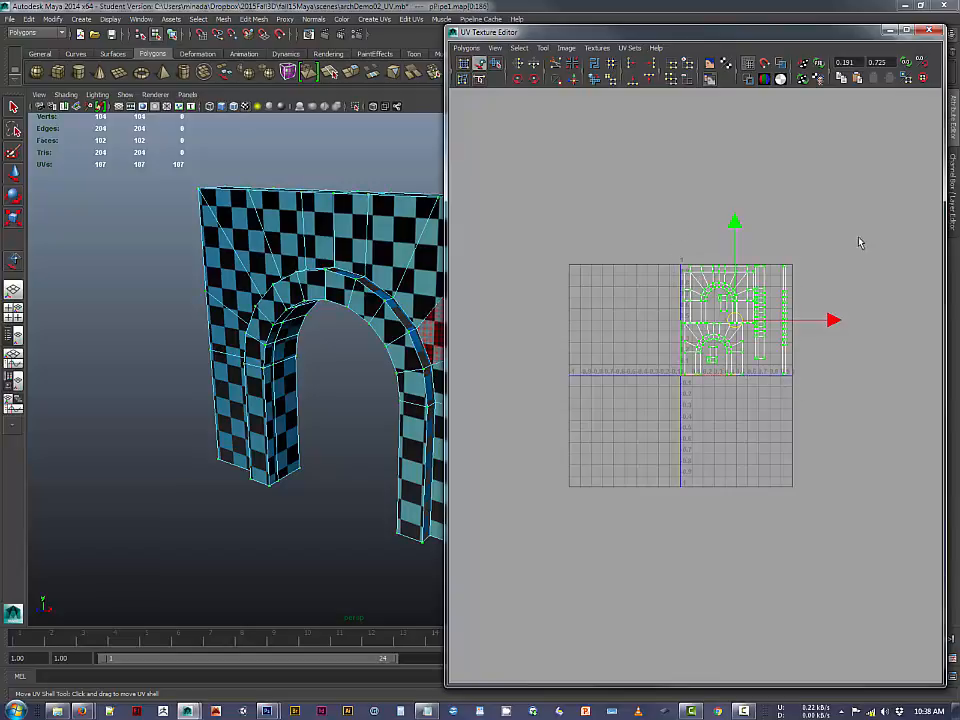
pyautogui.click(597, 208)
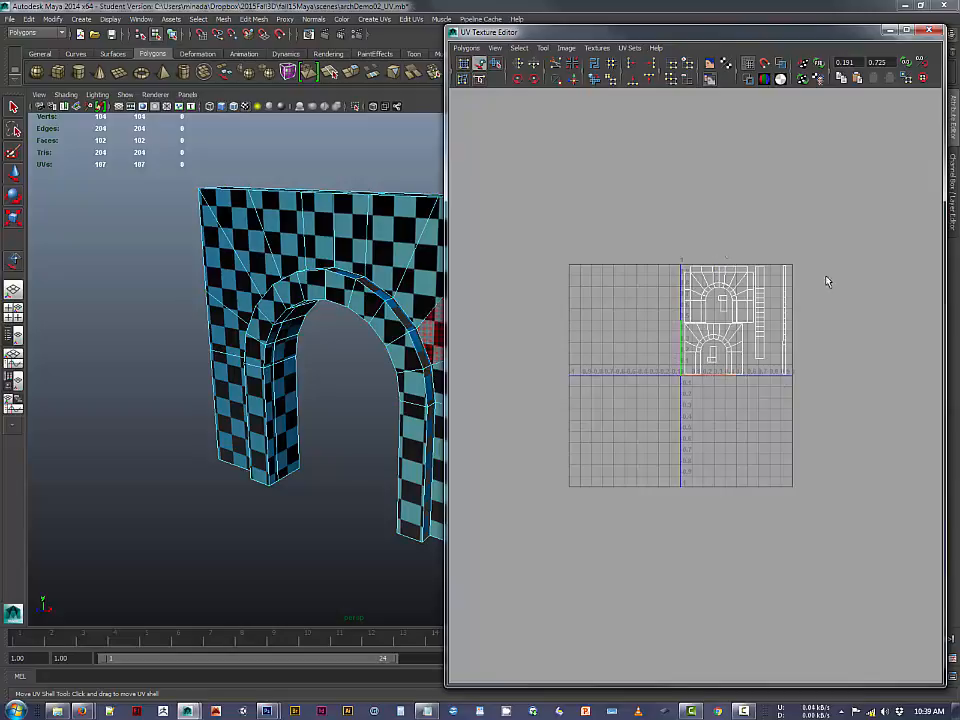